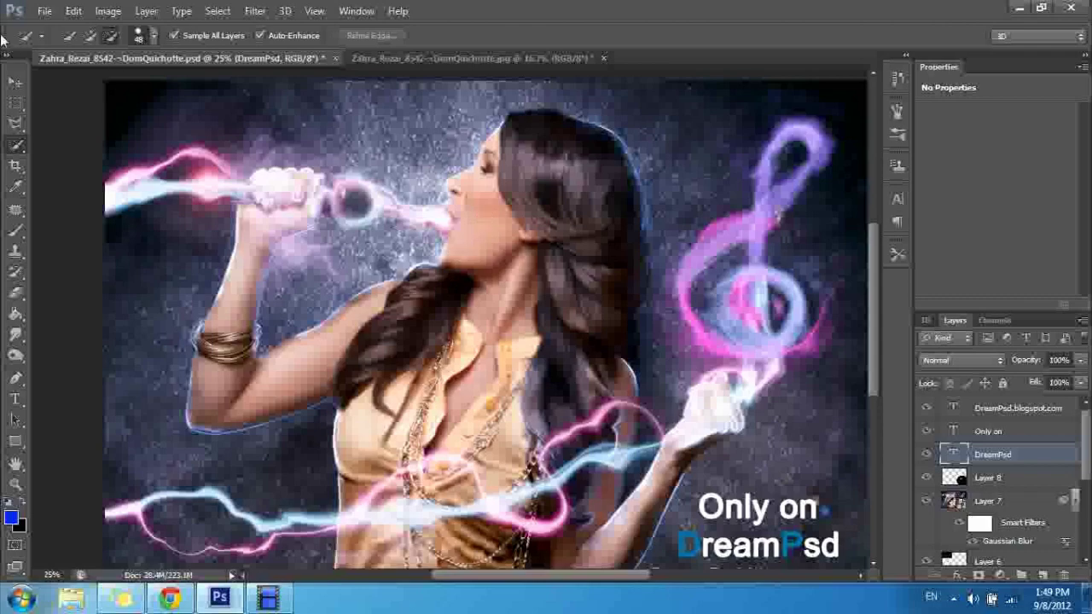
# - Review the finished glowing composite, then switch to the original DomQuichotte.jpg photo
pyautogui.click(15, 82)
pyautogui.moveTo(876, 250); pyautogui.dragTo(905, 251)
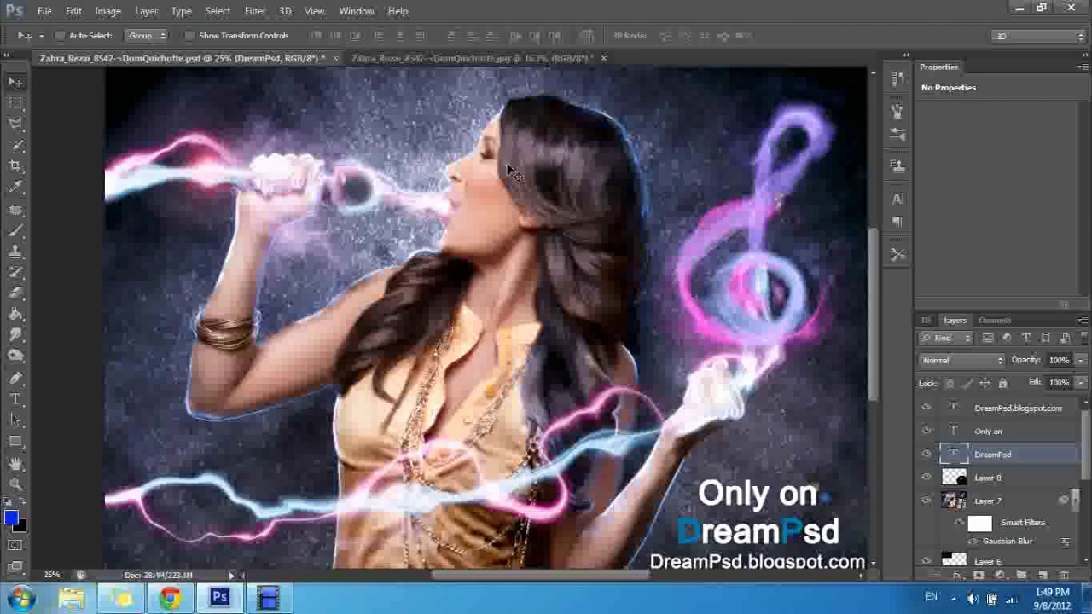
pyautogui.moveTo(876, 256)
pyautogui.mouseDown()
pyautogui.moveTo(878, 242)
pyautogui.moveTo(881, 255)
pyautogui.mouseUp()
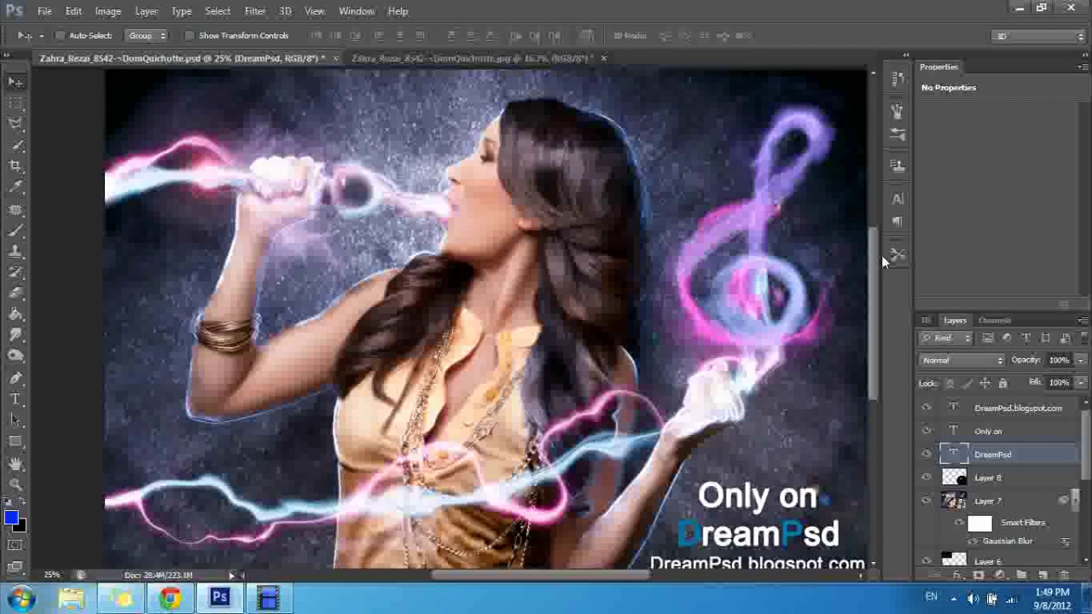
pyautogui.click(432, 58)
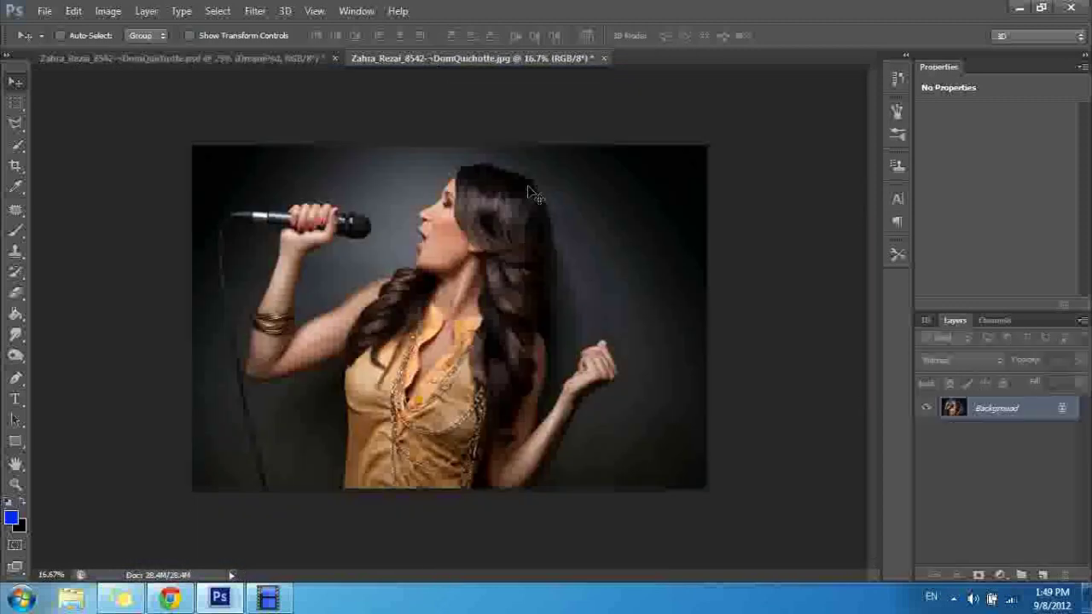
# - Zoom into the singer photo and compare it with the finished composite PSD
pyautogui.click(15, 484)
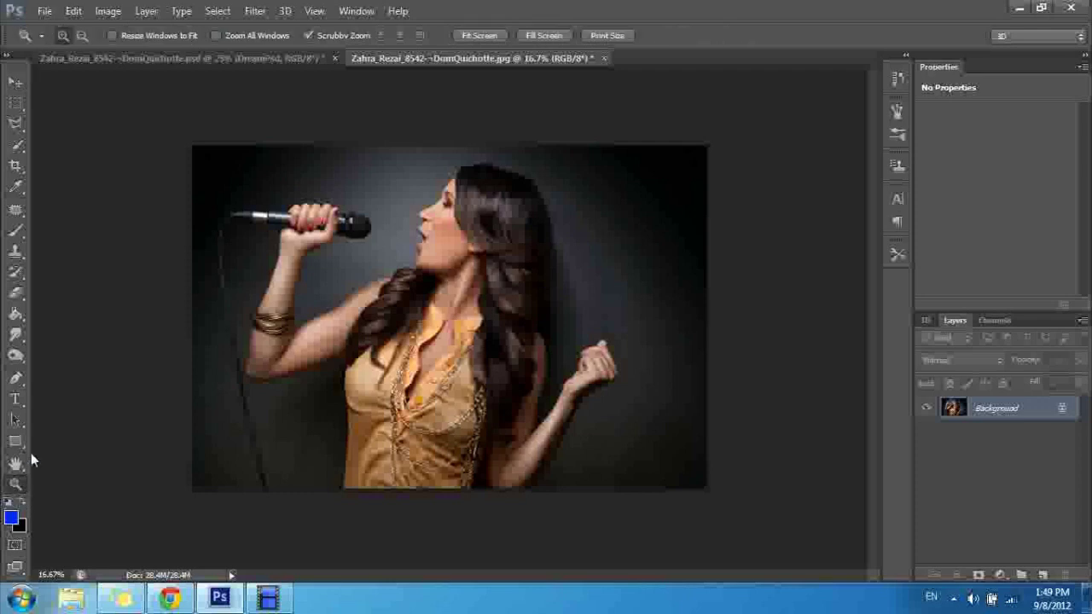
pyautogui.click(44, 11)
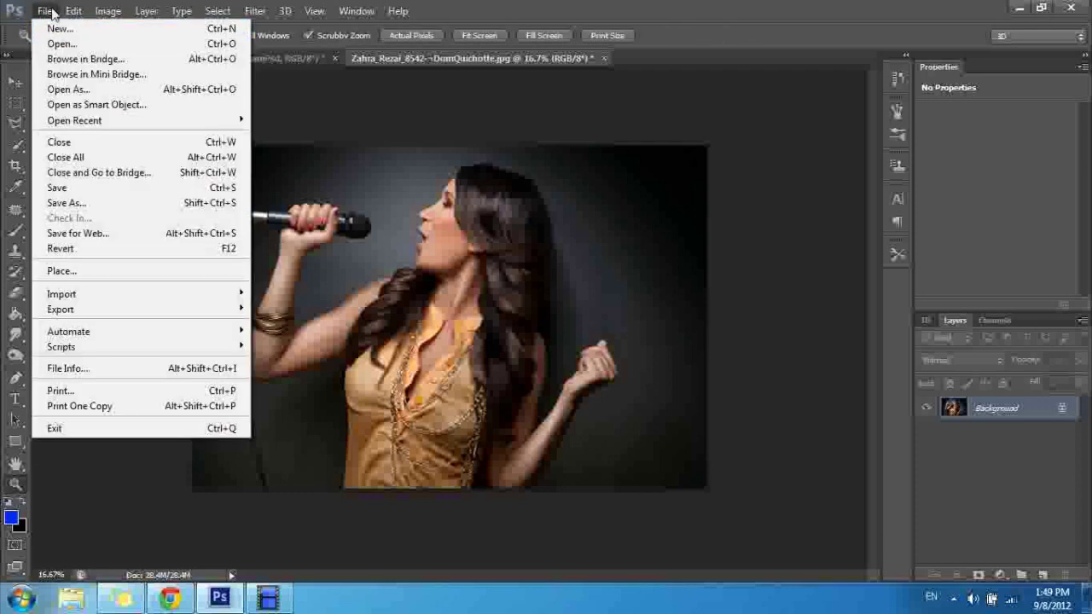
pyautogui.click(51, 11)
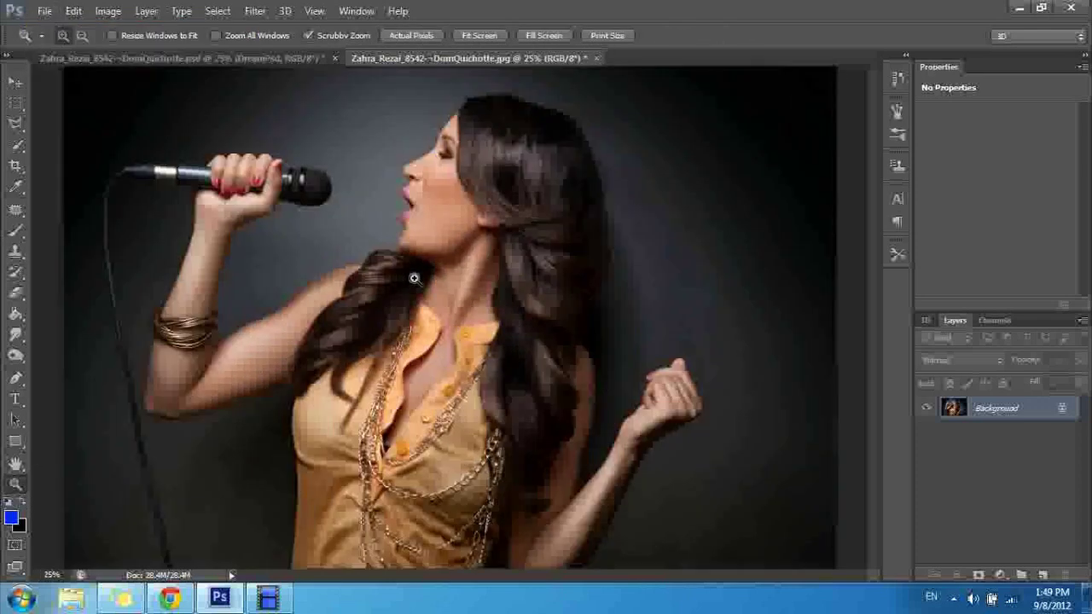
pyautogui.click(414, 278)
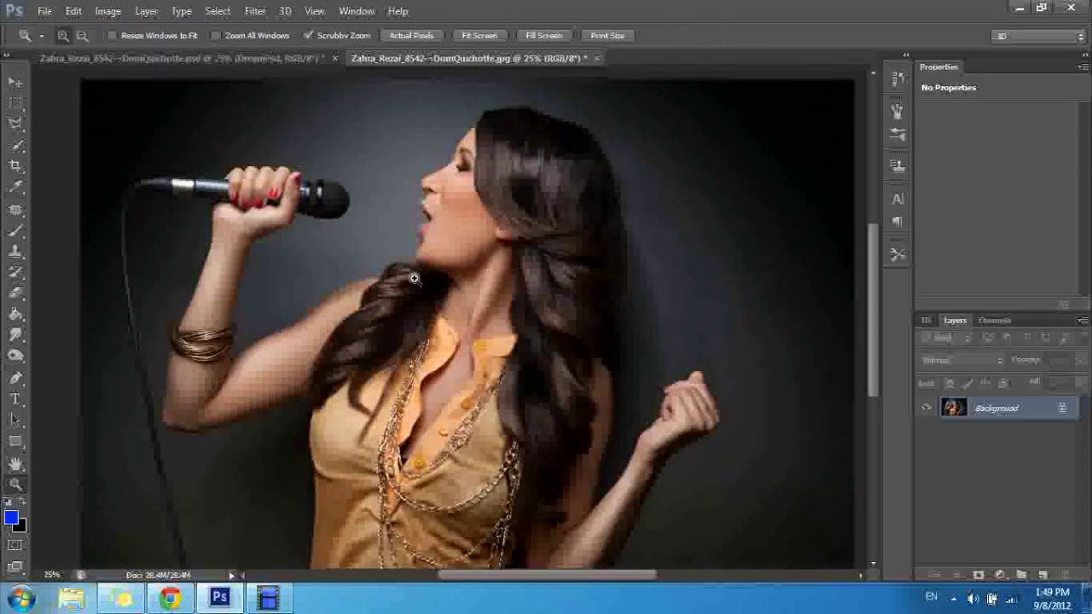
pyautogui.click(215, 58)
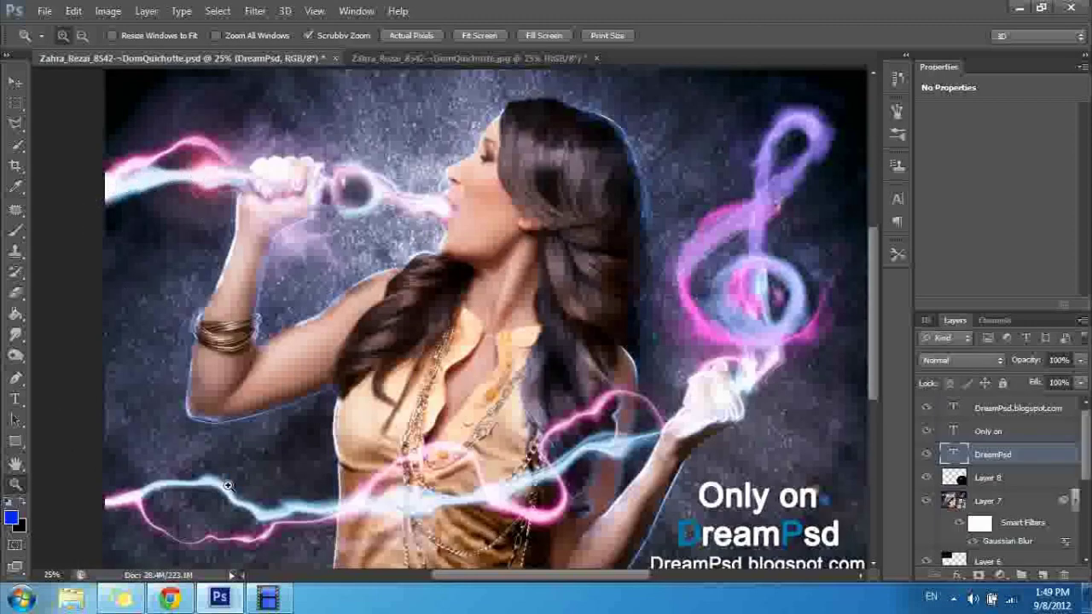
pyautogui.click(379, 59)
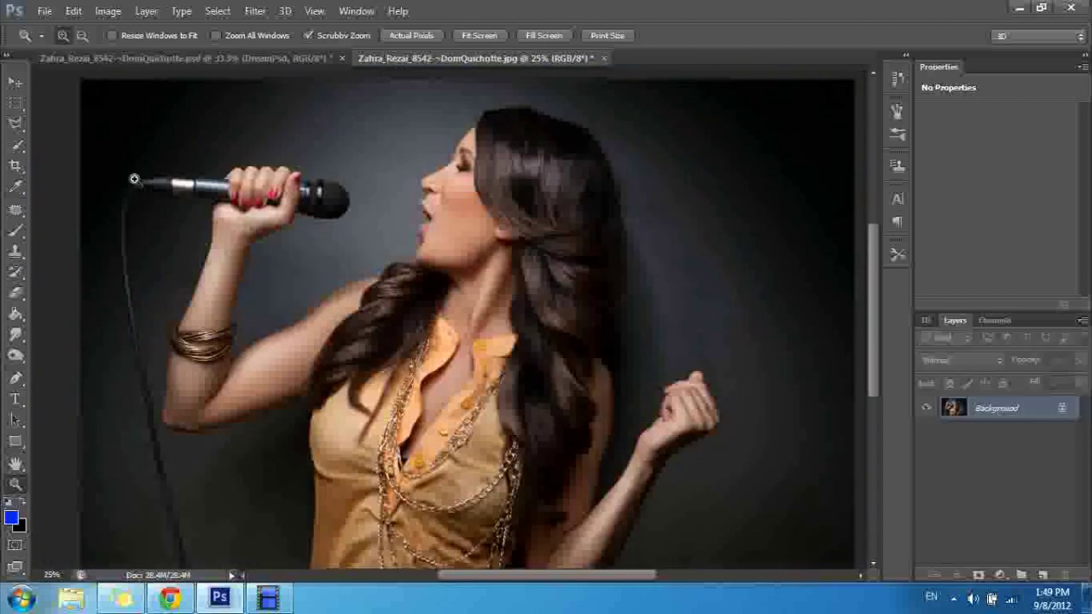
# - Zoom to 66.7% on the hand holding the microphone
pyautogui.click(181, 167)
pyautogui.click(63, 35)
pyautogui.click(248, 163)
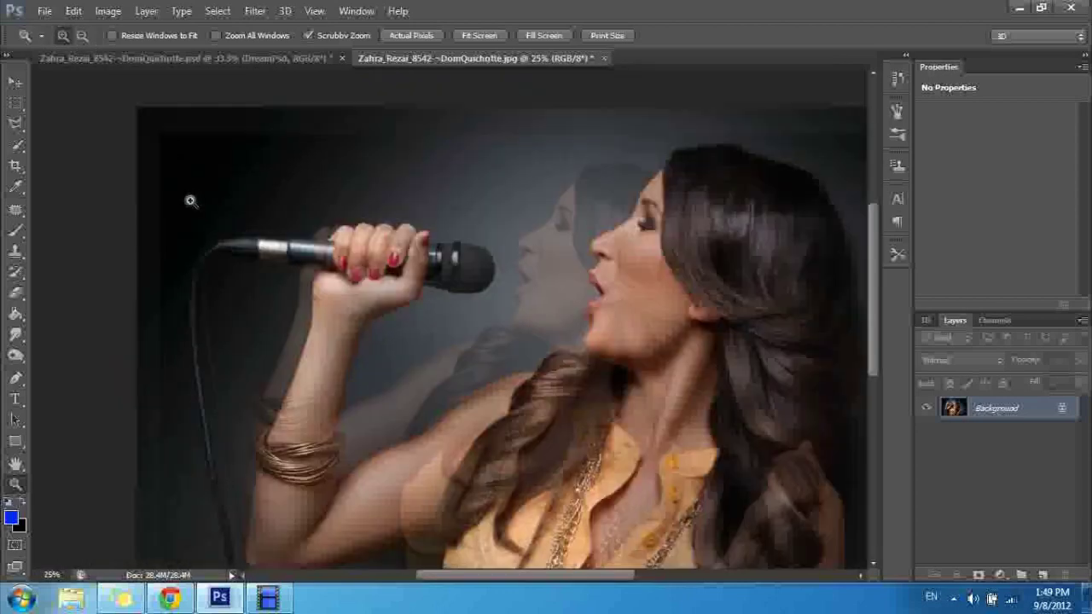
pyautogui.click(244, 268)
pyautogui.click(162, 276)
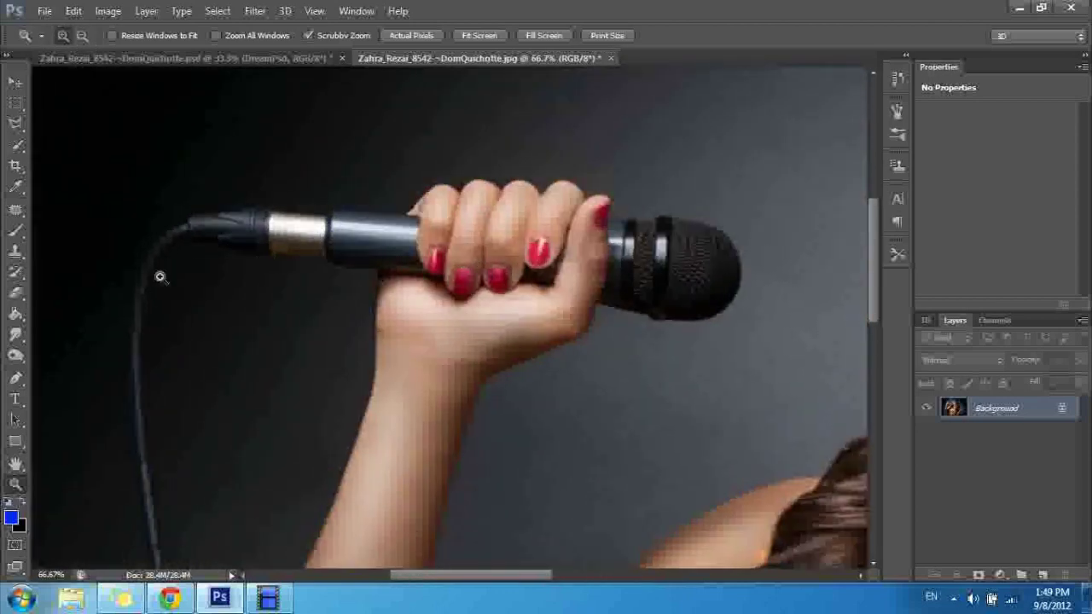
# - Choose the Patch Tool from the healing tools group
pyautogui.click(14, 213)
pyautogui.rightClick(15, 215)
pyautogui.click(15, 214)
pyautogui.rightClick(16, 215)
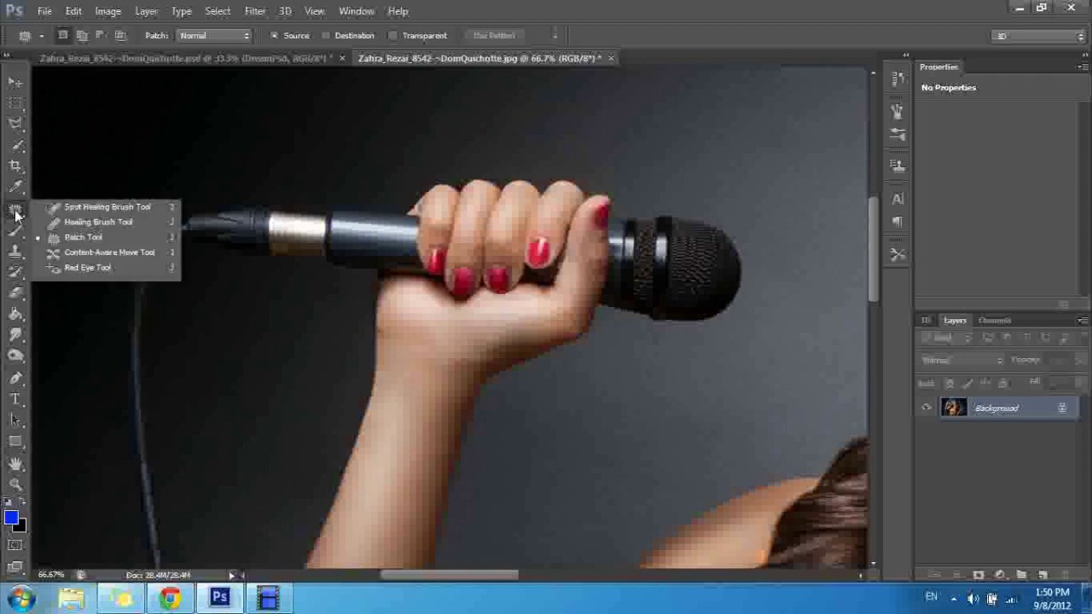
pyautogui.click(98, 237)
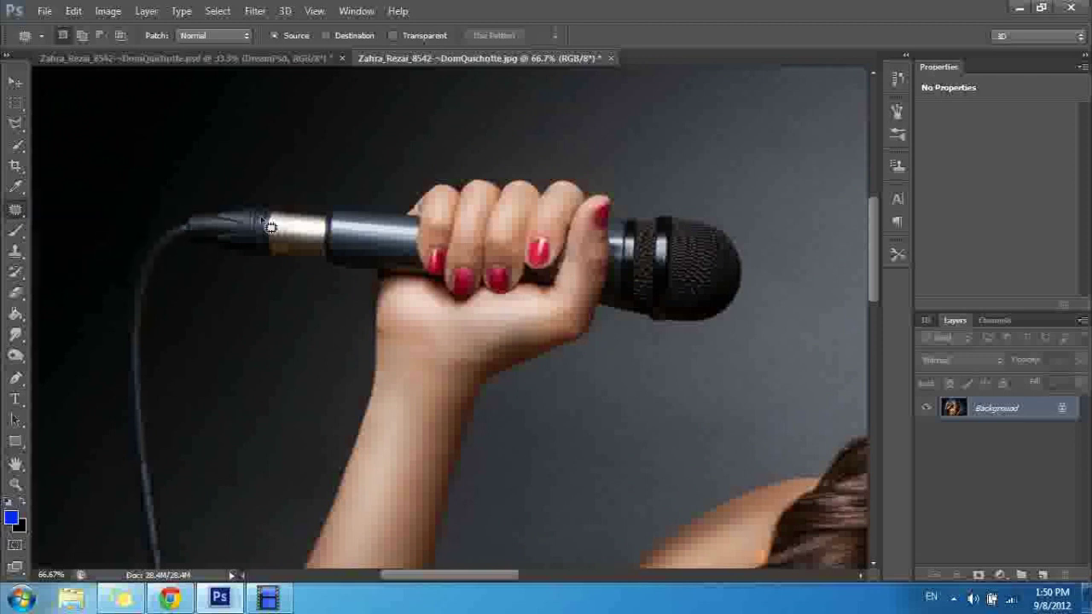
pyautogui.rightClick(13, 217)
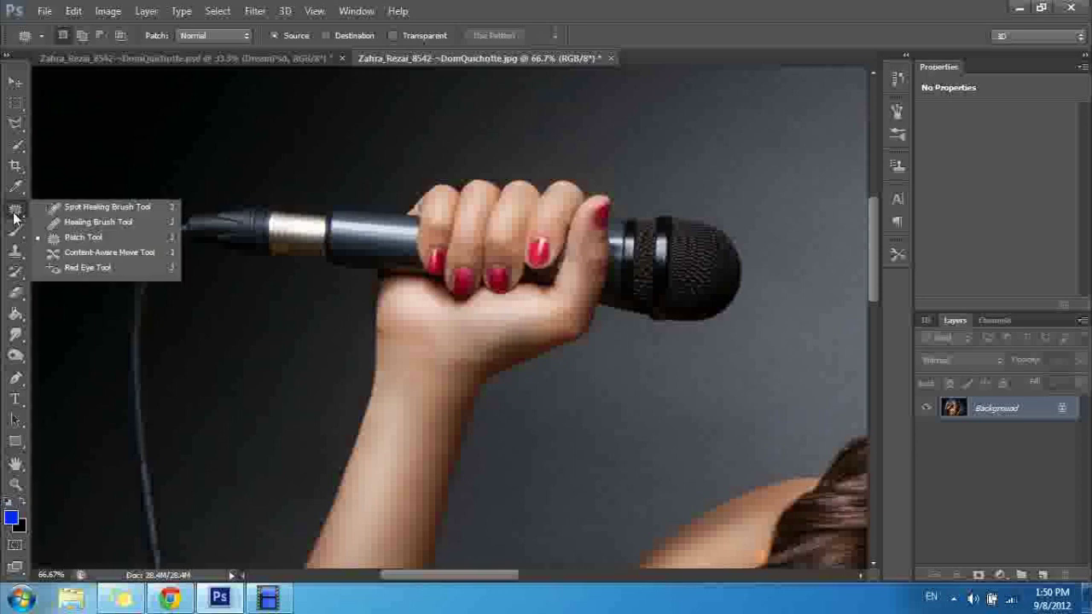
pyautogui.click(88, 236)
# - Duplicate the Background layer and patch out the microphone's silver band
pyautogui.moveTo(277, 245); pyautogui.dragTo(337, 252)
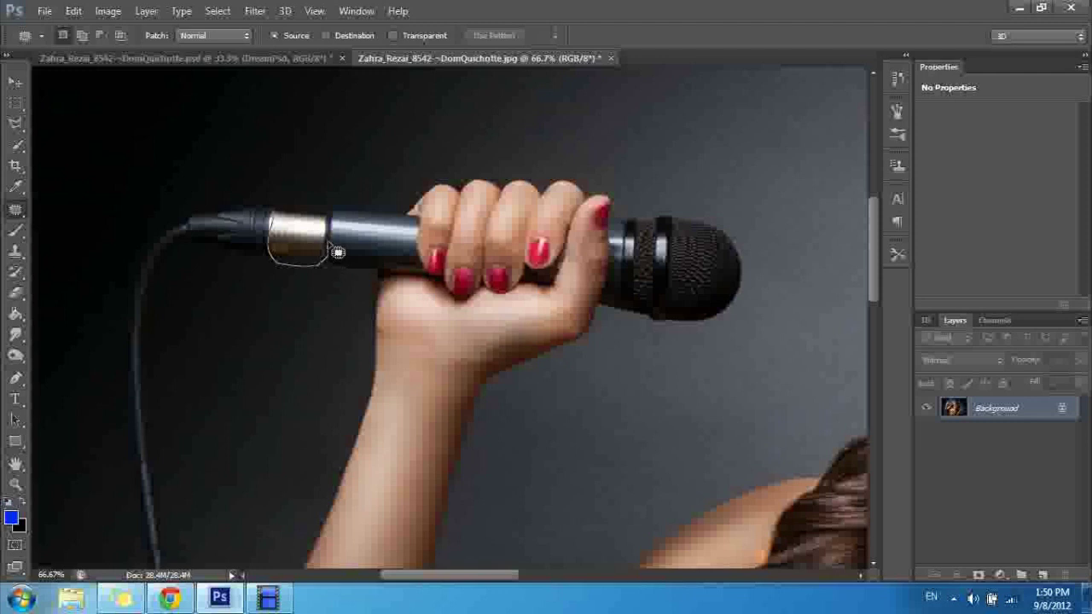
pyautogui.moveTo(337, 251); pyautogui.dragTo(284, 222)
pyautogui.moveTo(981, 408); pyautogui.dragTo(1043, 573)
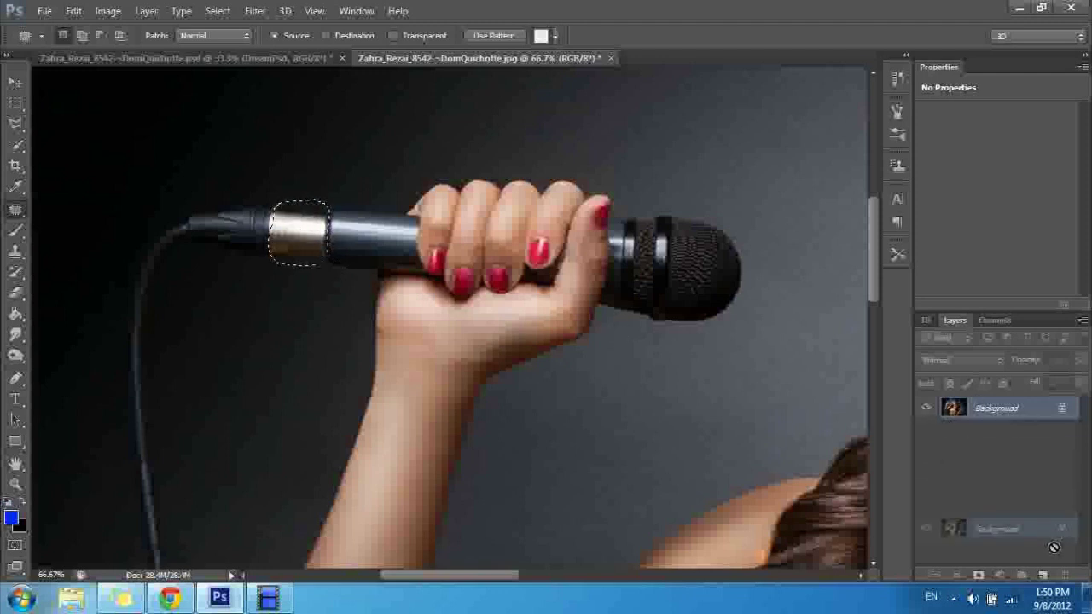
pyautogui.moveTo(305, 239)
pyautogui.mouseDown()
pyautogui.moveTo(284, 352)
pyautogui.moveTo(229, 385)
pyautogui.mouseUp()
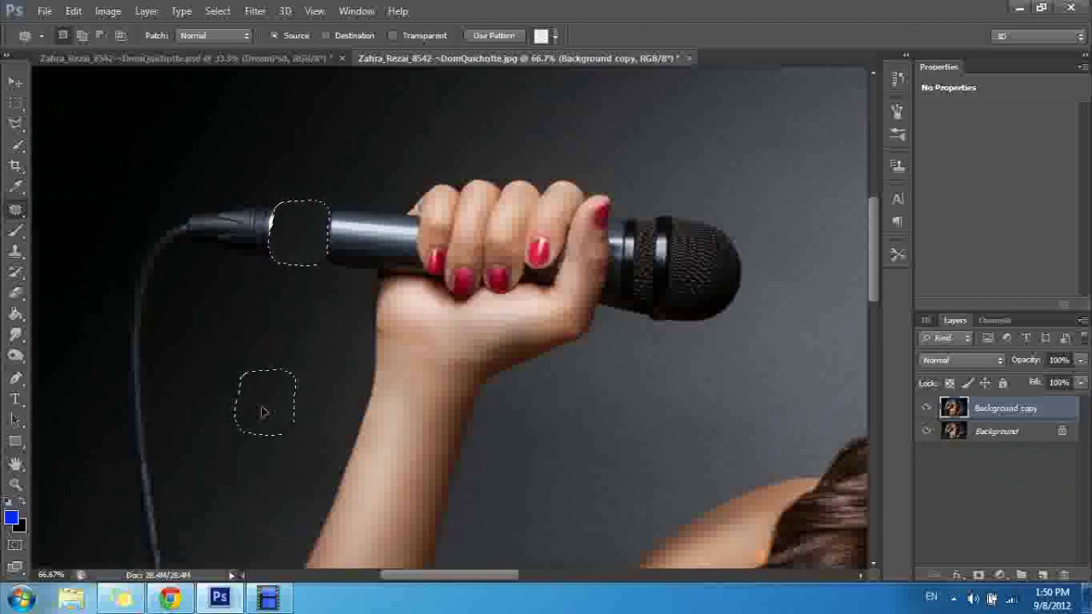
pyautogui.moveTo(229, 385); pyautogui.dragTo(232, 385)
pyautogui.hotkey('ctrl', 'd')
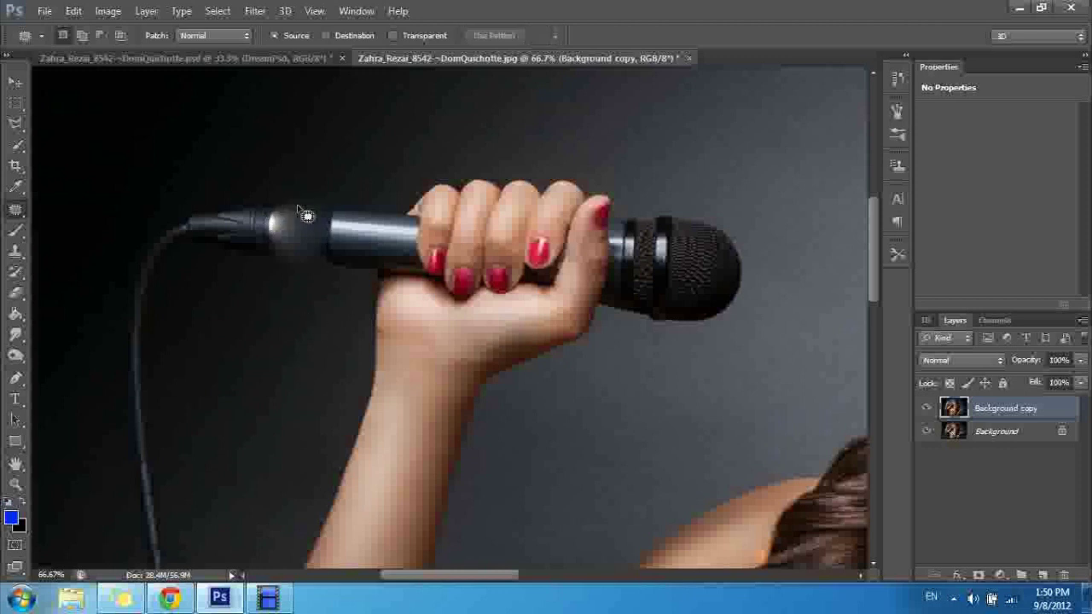
# - Patch the microphone connector with dark background from the top left
pyautogui.moveTo(327, 208)
pyautogui.mouseDown()
pyautogui.moveTo(224, 179)
pyautogui.moveTo(332, 201)
pyautogui.mouseUp()
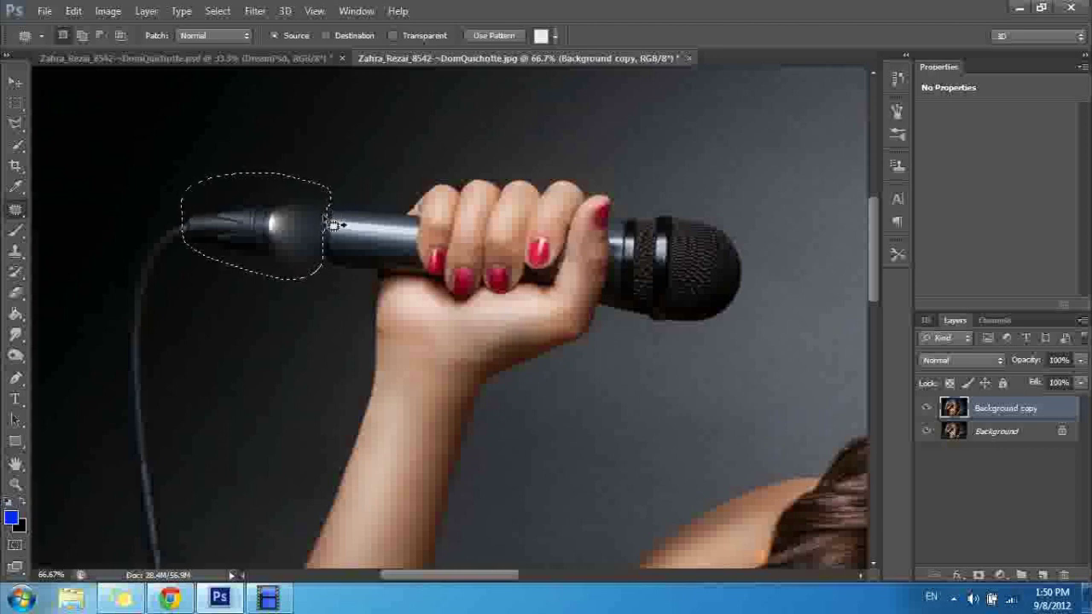
pyautogui.moveTo(258, 233)
pyautogui.mouseDown()
pyautogui.moveTo(213, 412)
pyautogui.moveTo(219, 401)
pyautogui.moveTo(53, 383)
pyautogui.moveTo(54, 370)
pyautogui.moveTo(85, 357)
pyautogui.moveTo(70, 352)
pyautogui.mouseUp()
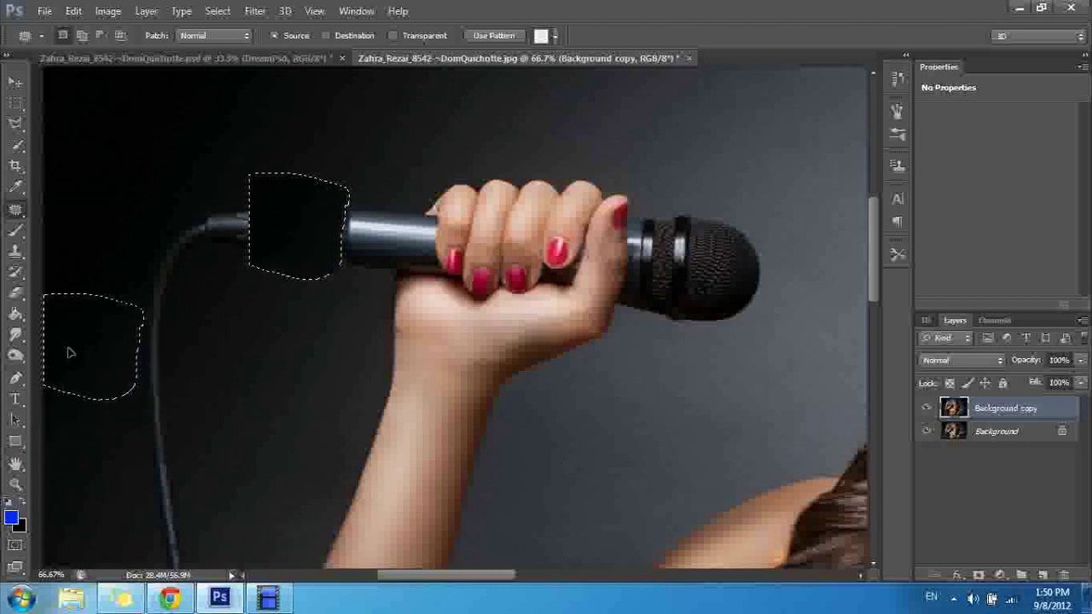
pyautogui.moveTo(72, 303)
pyautogui.mouseDown()
pyautogui.moveTo(111, 180)
pyautogui.moveTo(168, 127)
pyautogui.moveTo(148, 129)
pyautogui.mouseUp()
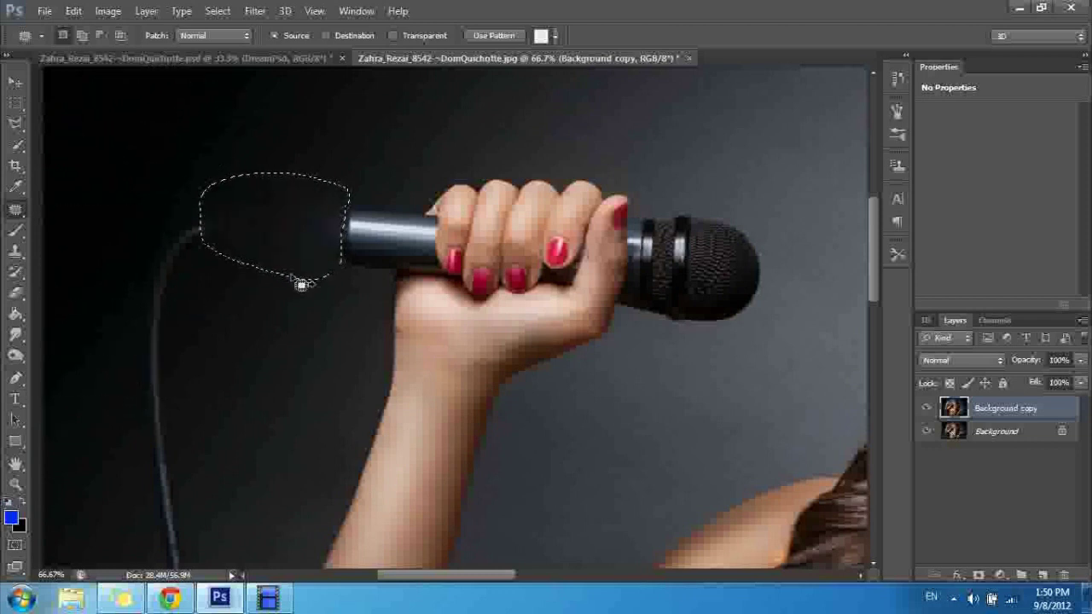
pyautogui.click(190, 290)
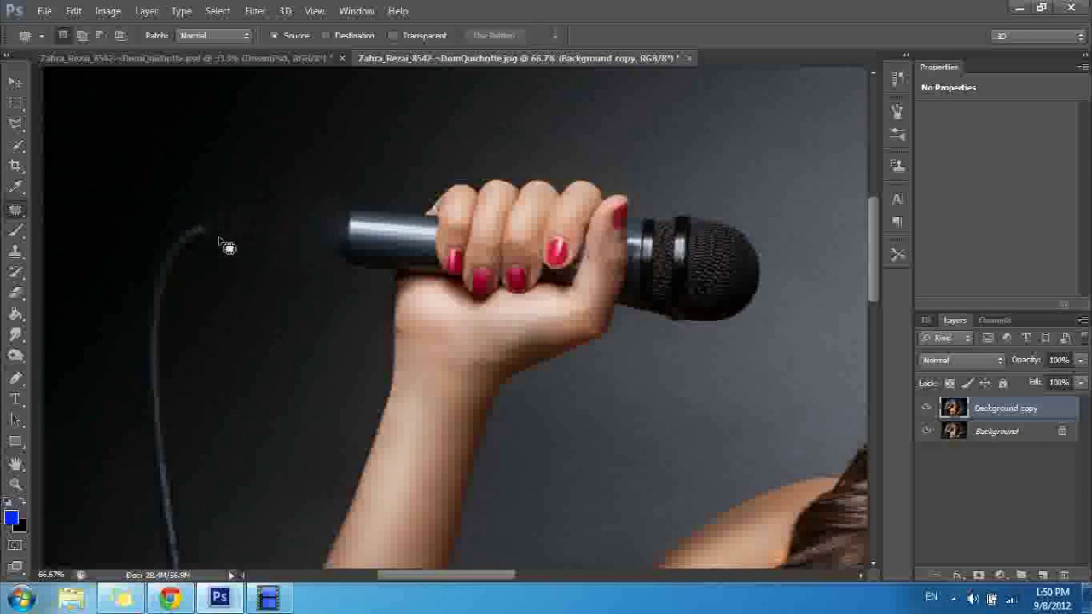
# - Patch out the top of the microphone cable, deselect and zoom out
pyautogui.moveTo(219, 239)
pyautogui.mouseDown()
pyautogui.moveTo(127, 411)
pyautogui.moveTo(200, 207)
pyautogui.moveTo(223, 244)
pyautogui.mouseUp()
pyautogui.moveTo(142, 369)
pyautogui.mouseDown()
pyautogui.moveTo(245, 375)
pyautogui.moveTo(246, 391)
pyautogui.mouseUp()
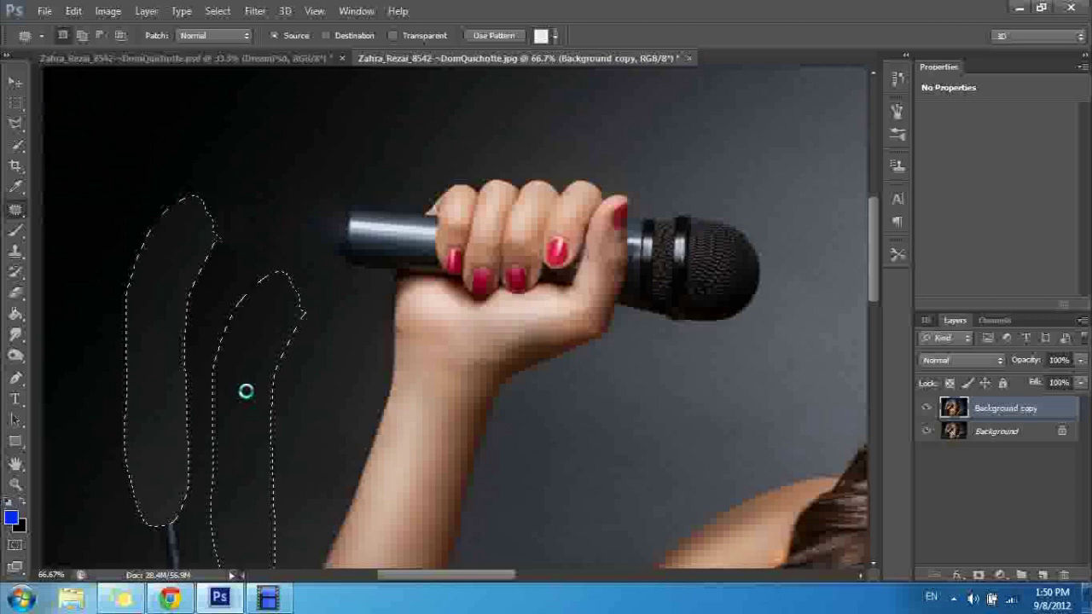
pyautogui.moveTo(245, 391); pyautogui.dragTo(246, 395)
pyautogui.click(14, 487)
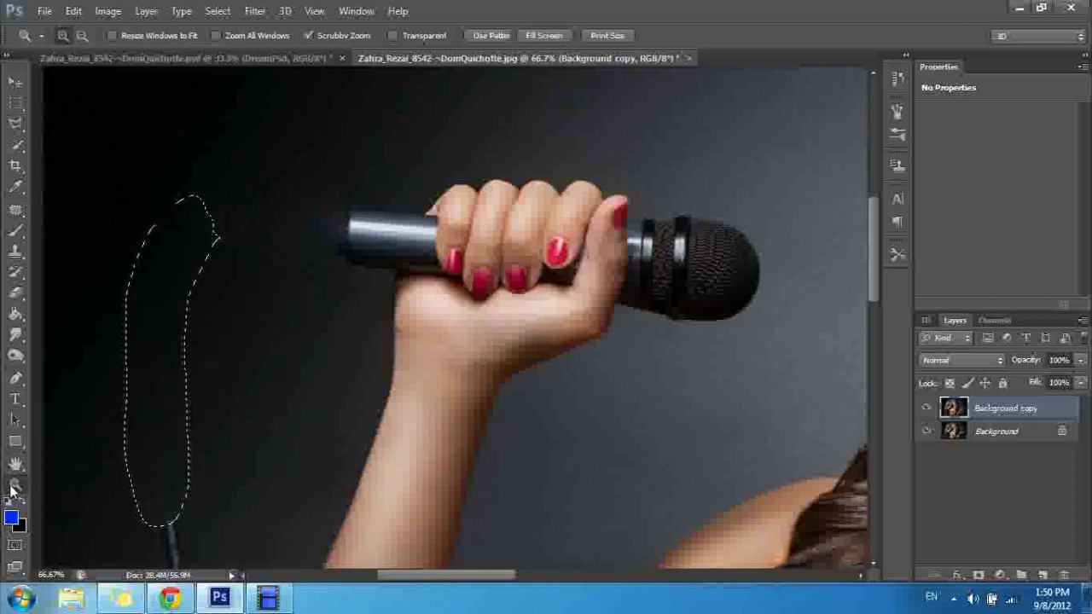
pyautogui.hotkey('ctrl', 'd')
pyautogui.keyDown('alt'); pyautogui.click(229, 307); pyautogui.keyUp('alt')
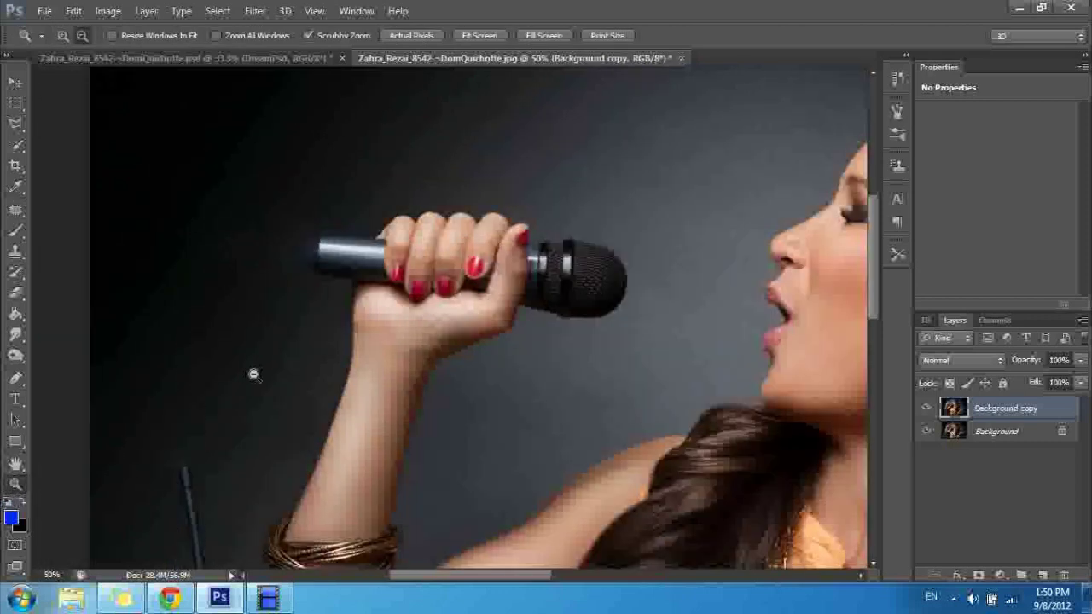
# - Zoom out to the whole singer and patch away the lower part of the cable
pyautogui.keyDown('alt'); pyautogui.click(253, 374); pyautogui.keyUp('alt')
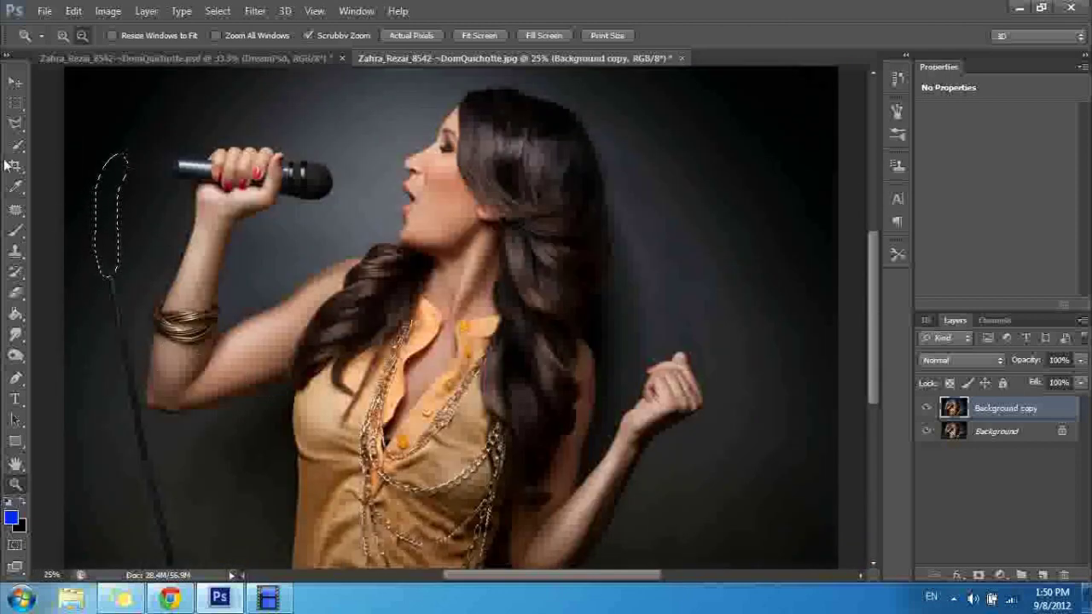
pyautogui.click(14, 213)
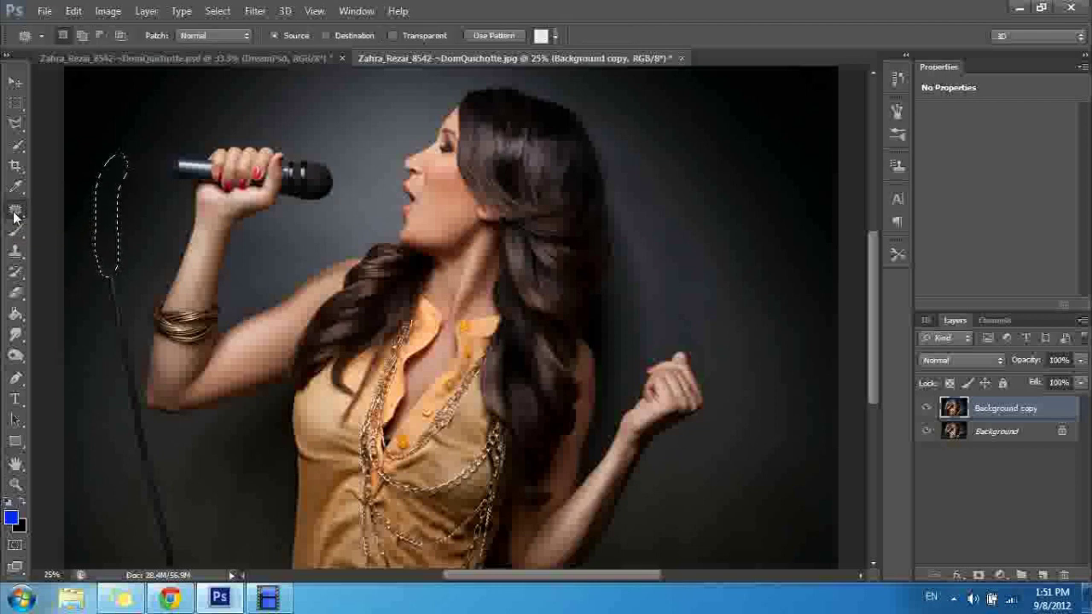
pyautogui.click(143, 213)
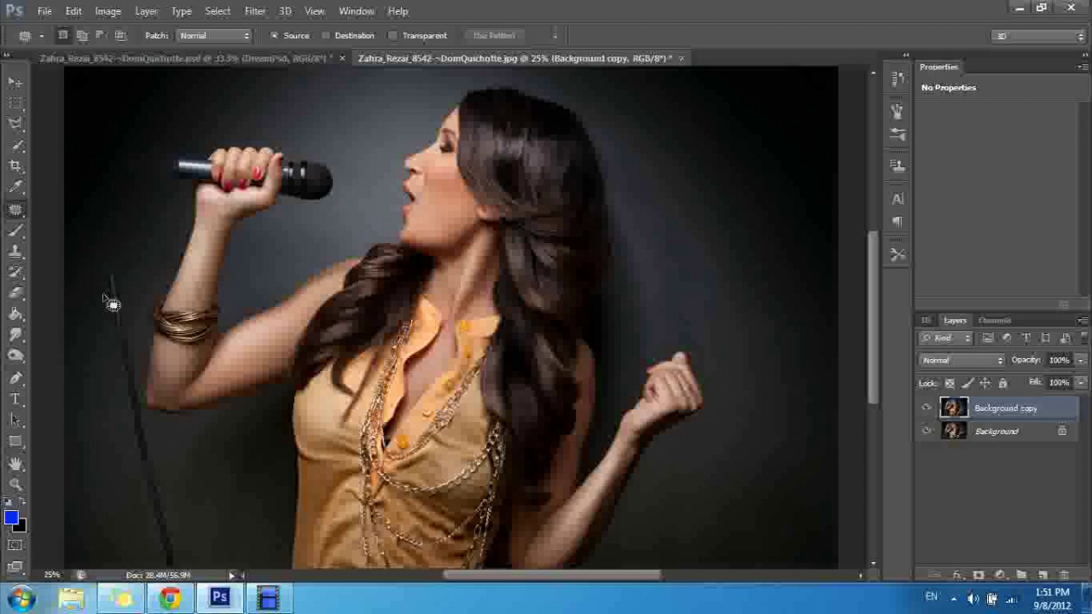
pyautogui.moveTo(114, 315)
pyautogui.mouseDown()
pyautogui.moveTo(162, 489)
pyautogui.moveTo(135, 319)
pyautogui.moveTo(114, 263)
pyautogui.moveTo(111, 275)
pyautogui.mouseUp()
pyautogui.moveTo(123, 319); pyautogui.dragTo(89, 348)
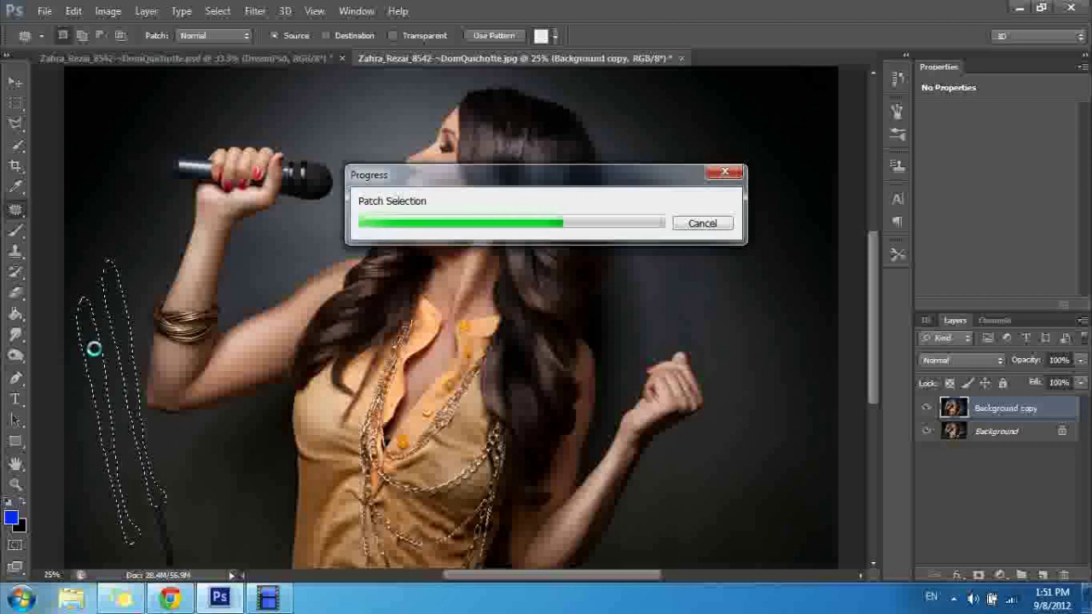
pyautogui.hotkey('ctrl', 'd')
# - Patch the remaining lower cable trace with the backdrop beside it
pyautogui.moveTo(124, 439)
pyautogui.mouseDown()
pyautogui.moveTo(181, 595)
pyautogui.moveTo(134, 446)
pyautogui.mouseUp()
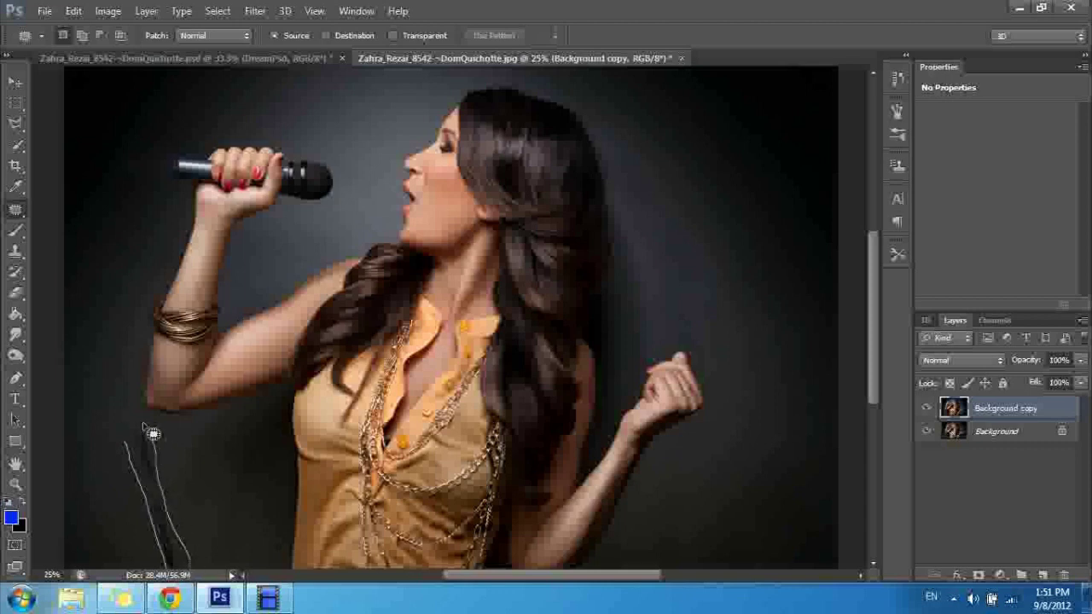
pyautogui.moveTo(134, 453)
pyautogui.mouseDown()
pyautogui.moveTo(129, 436)
pyautogui.moveTo(103, 467)
pyautogui.mouseUp()
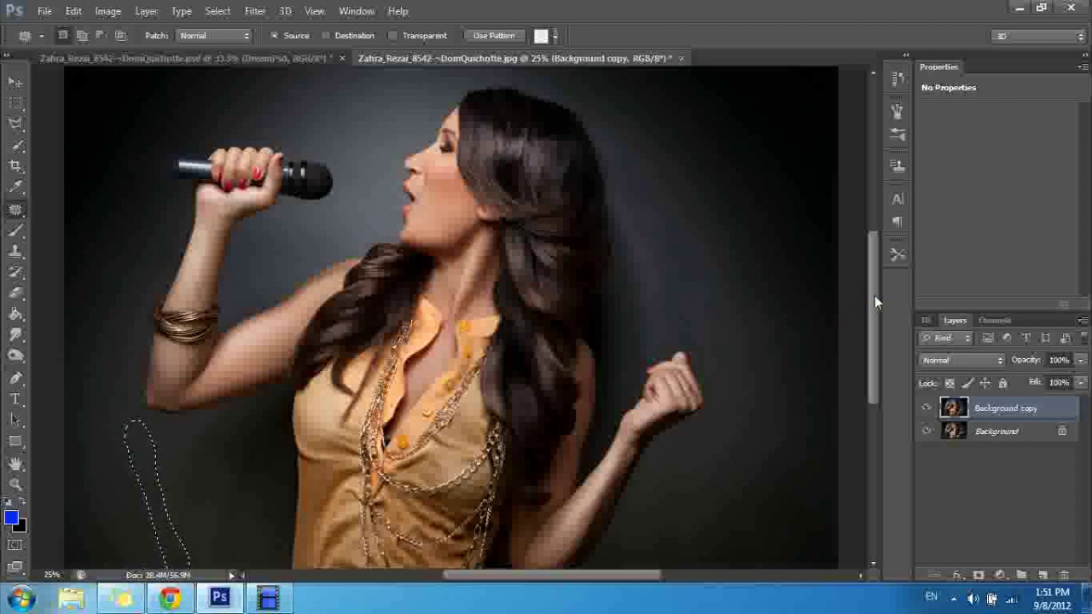
pyautogui.moveTo(874, 296); pyautogui.dragTo(878, 355)
pyautogui.hotkey('ctrl', 'd')
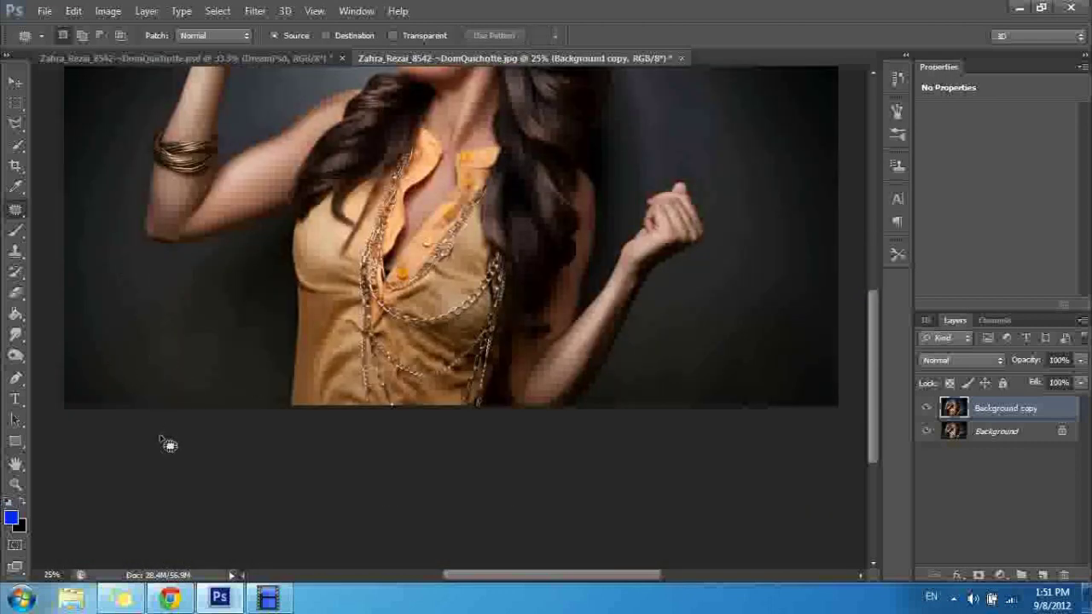
pyautogui.moveTo(877, 316); pyautogui.dragTo(875, 236)
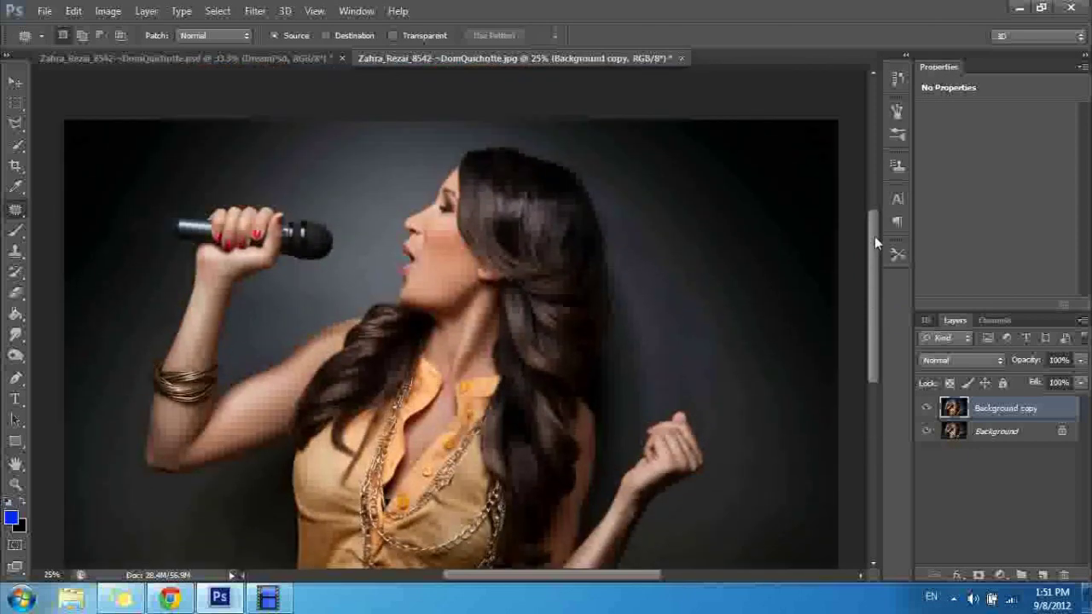
# - Patch the backdrop spots beside the microphone and left of the arm, then deselect
pyautogui.moveTo(135, 195); pyautogui.dragTo(145, 199)
pyautogui.moveTo(128, 357); pyautogui.dragTo(110, 360)
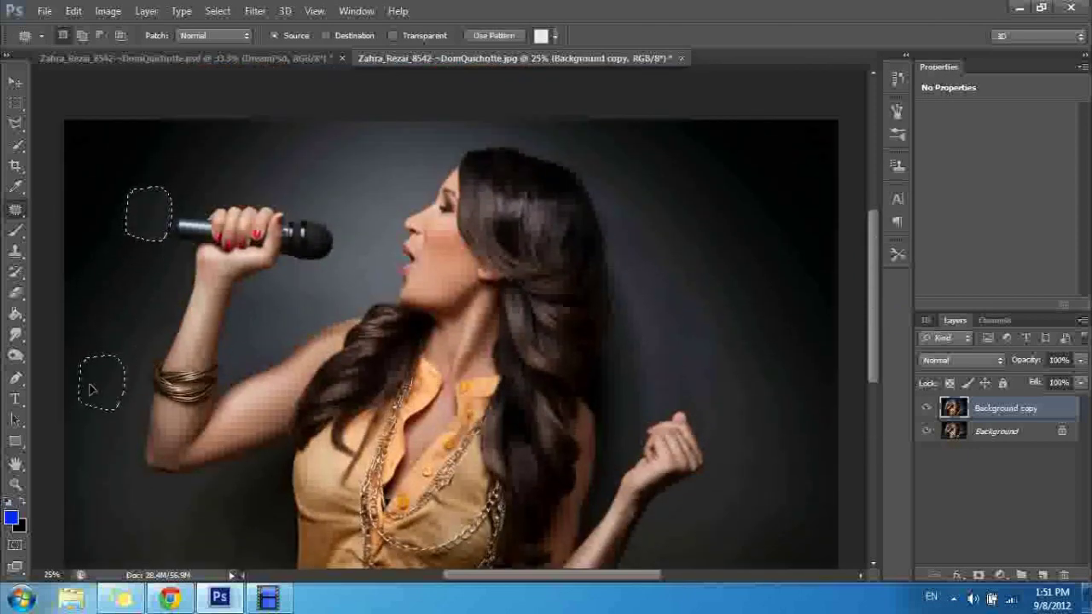
pyautogui.moveTo(83, 381); pyautogui.dragTo(83, 381)
pyautogui.hotkey('ctrl', 'd')
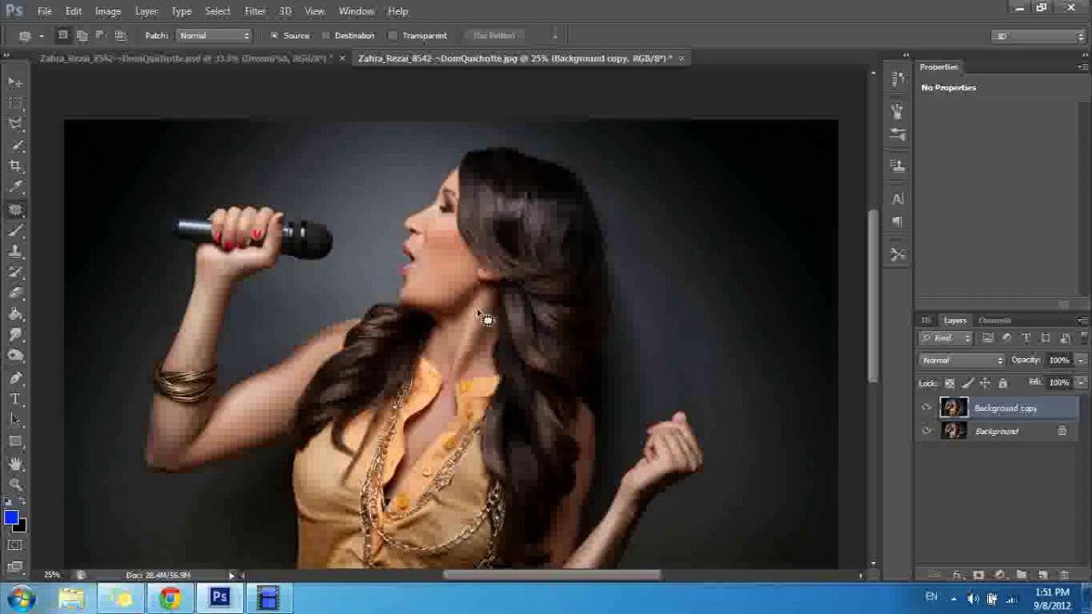
pyautogui.moveTo(873, 256)
pyautogui.mouseDown()
pyautogui.moveTo(876, 282)
pyautogui.moveTo(872, 213)
pyautogui.moveTo(885, 260)
pyautogui.mouseUp()
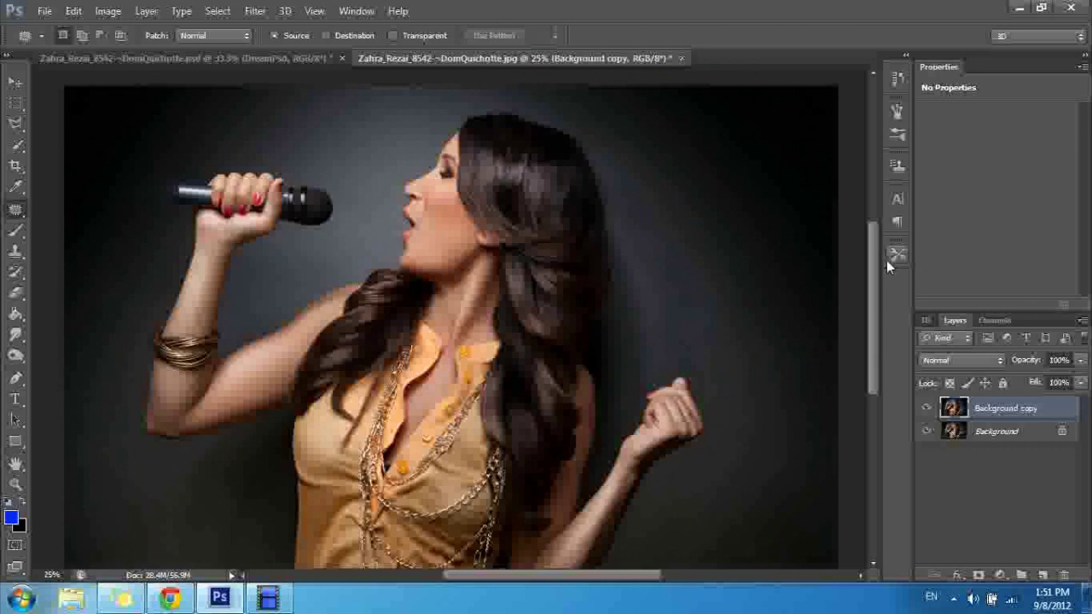
# - Brush the Quick Selection Tool in Add mode over the backdrop left of, above and right of the singer
pyautogui.click(22, 150)
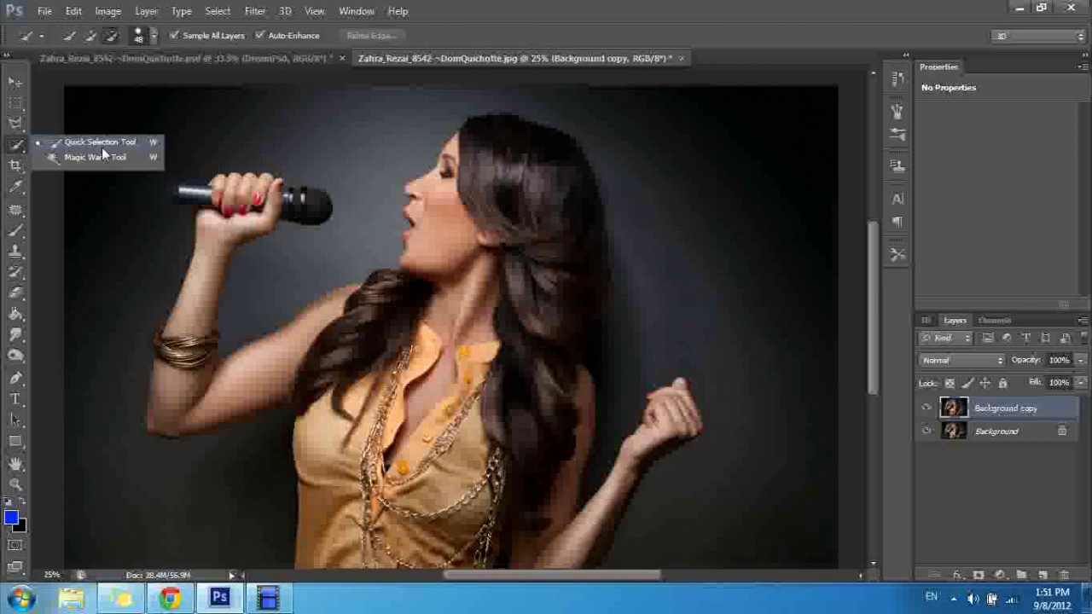
pyautogui.click(123, 145)
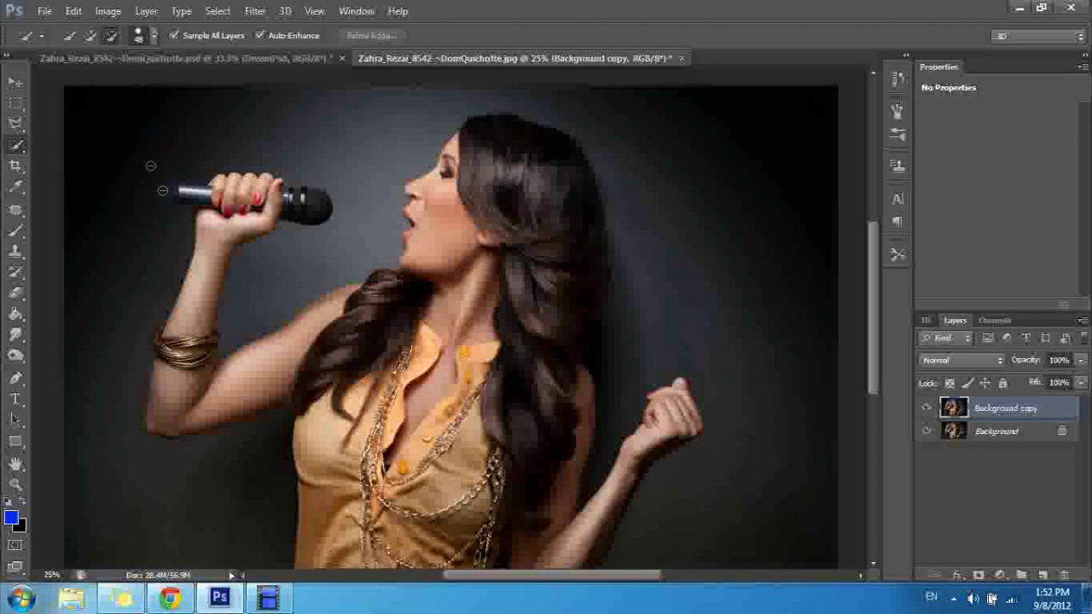
pyautogui.click(88, 36)
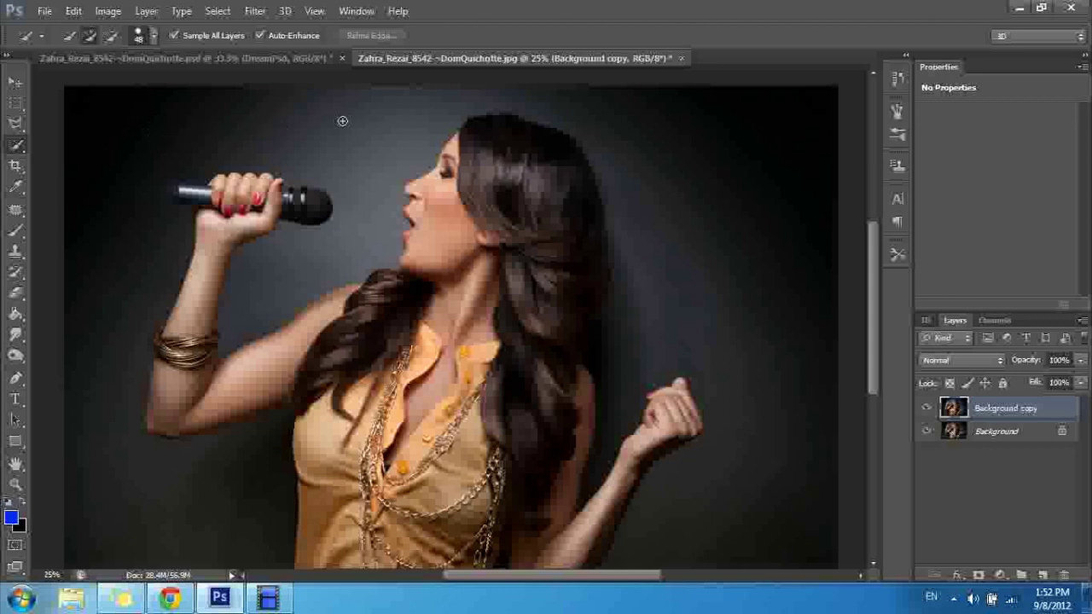
pyautogui.moveTo(293, 137)
pyautogui.mouseDown()
pyautogui.moveTo(244, 110)
pyautogui.moveTo(134, 146)
pyautogui.moveTo(102, 176)
pyautogui.moveTo(106, 253)
pyautogui.mouseUp()
pyautogui.click(117, 345)
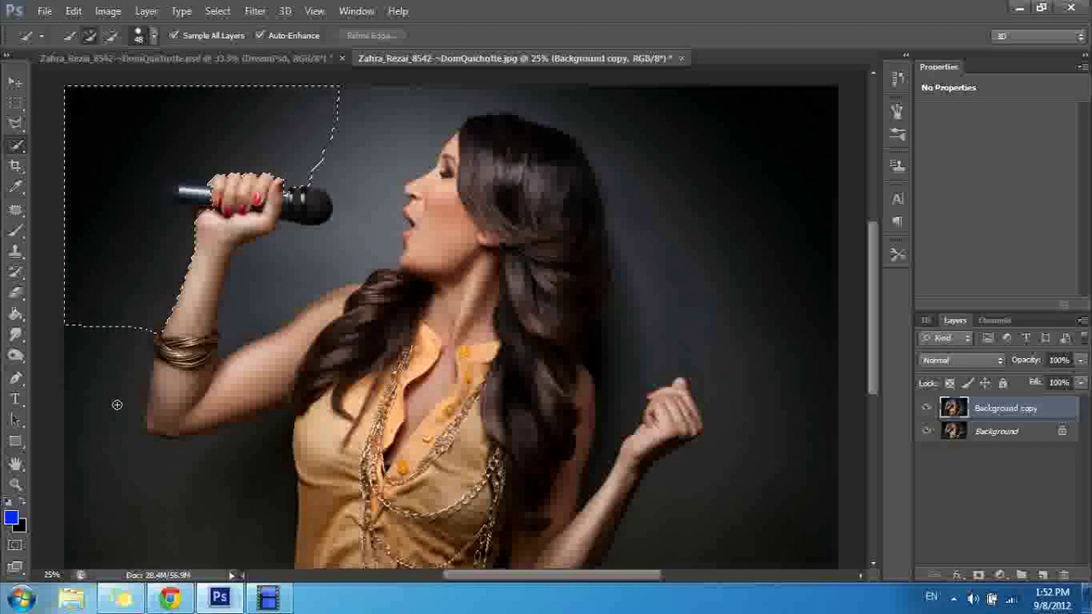
pyautogui.moveTo(106, 493); pyautogui.dragTo(124, 519)
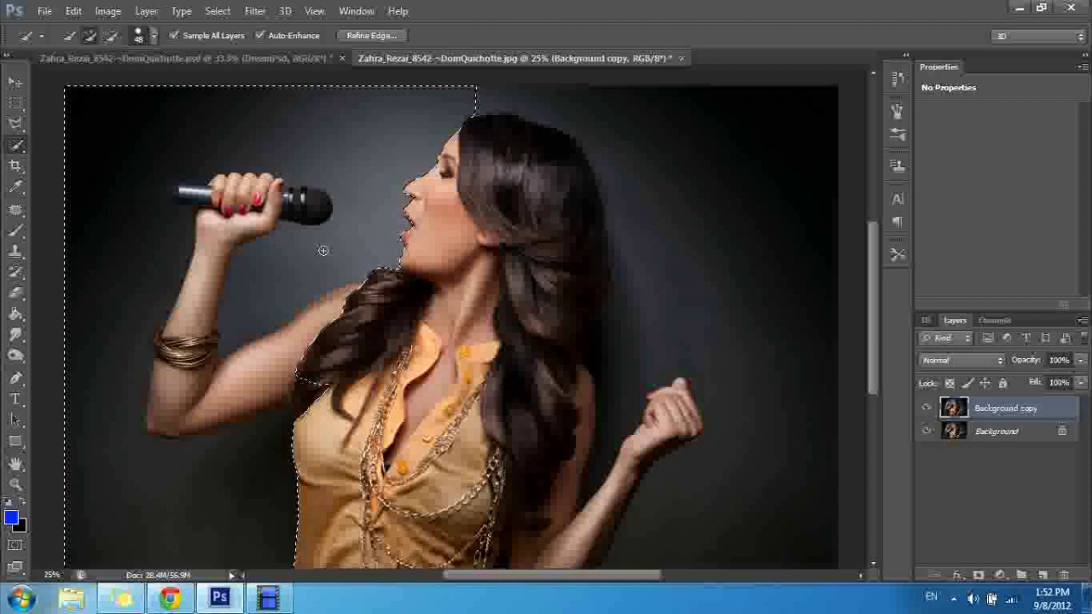
pyautogui.moveTo(449, 135)
pyautogui.mouseDown()
pyautogui.moveTo(786, 235)
pyautogui.moveTo(791, 381)
pyautogui.mouseUp()
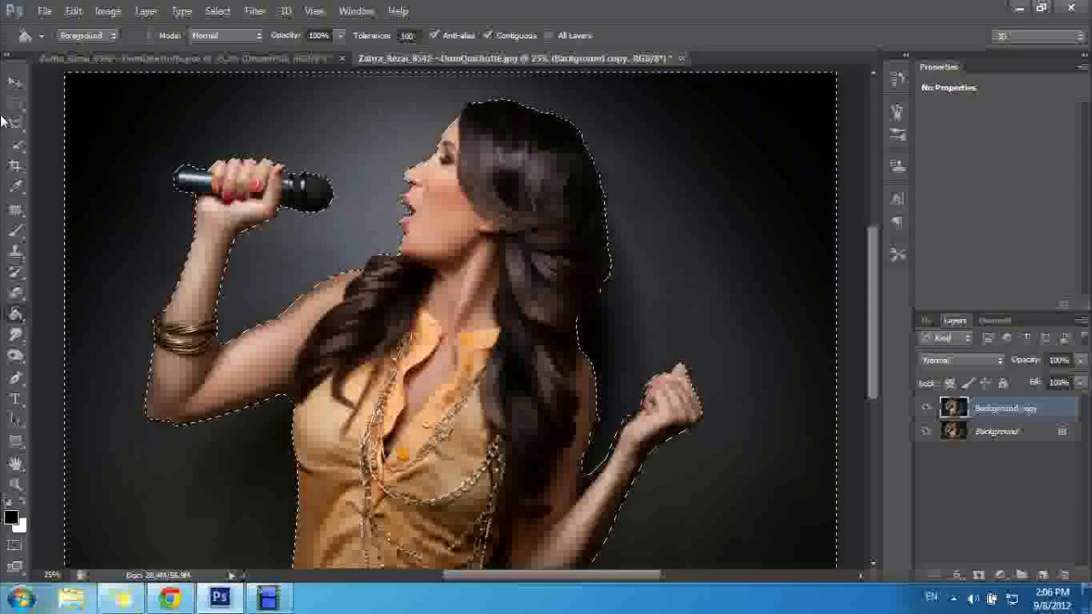
# - Add a #455861 Solid Color fill layer over the backdrop, blended in Soft Light
pyautogui.click(1000, 576)
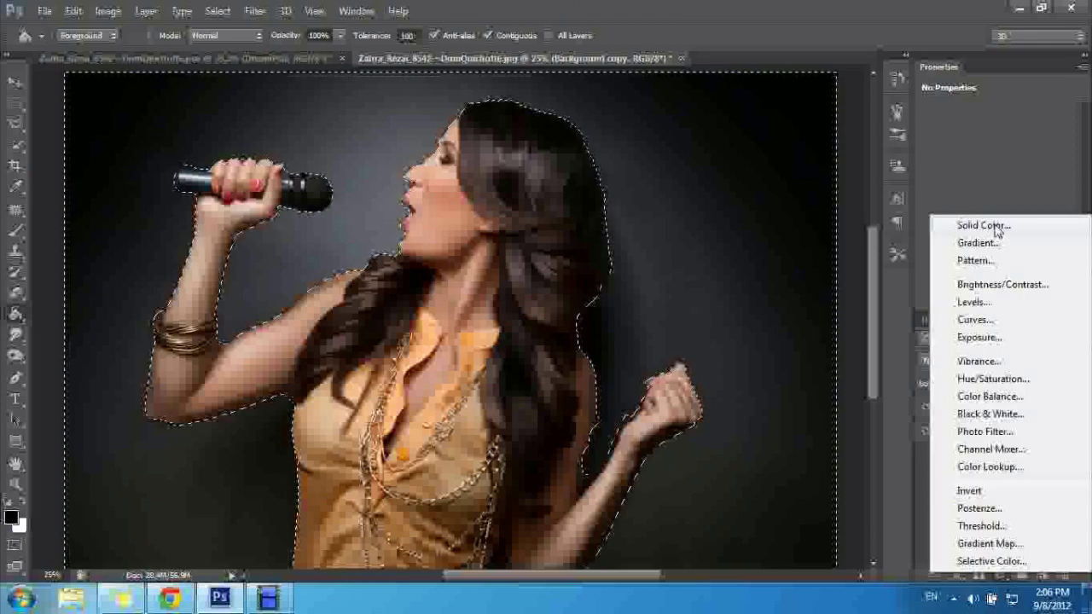
pyautogui.click(984, 225)
pyautogui.moveTo(657, 175); pyautogui.dragTo(651, 146)
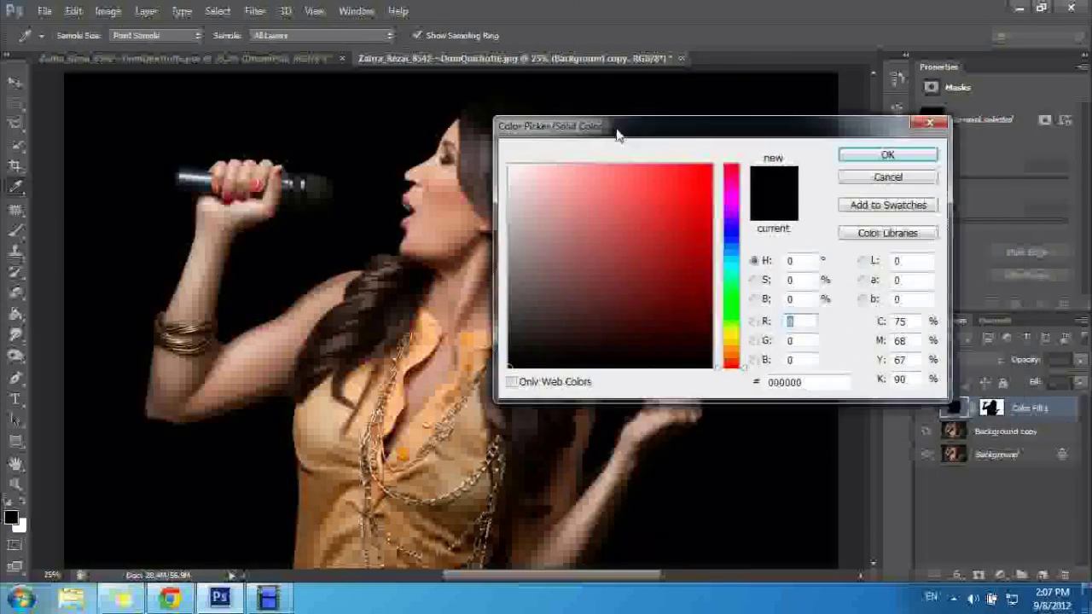
pyautogui.click(765, 267)
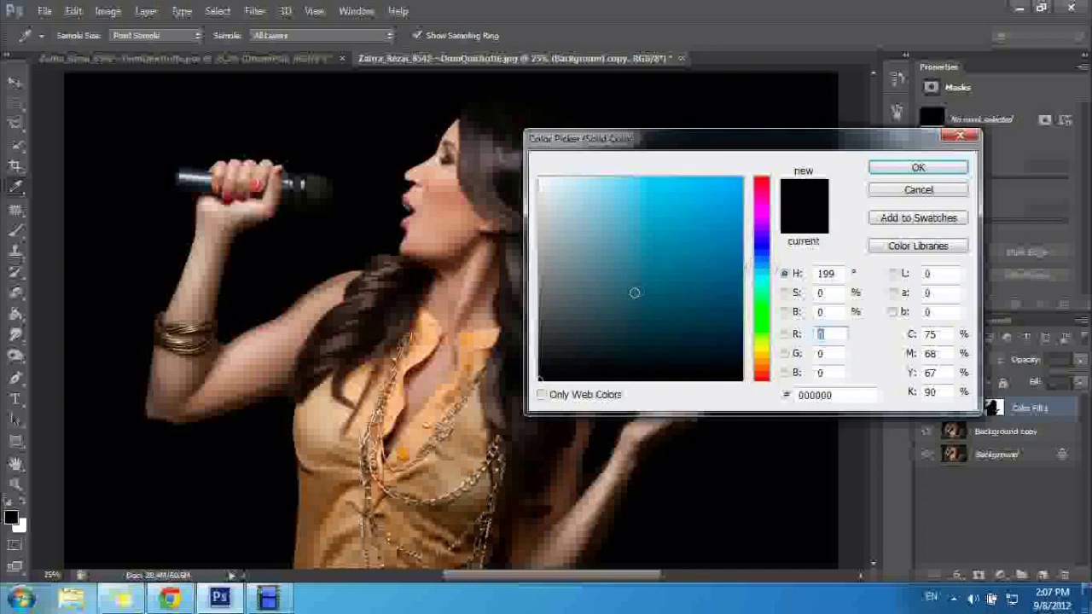
pyautogui.click(584, 305)
pyautogui.moveTo(587, 312); pyautogui.dragTo(594, 305)
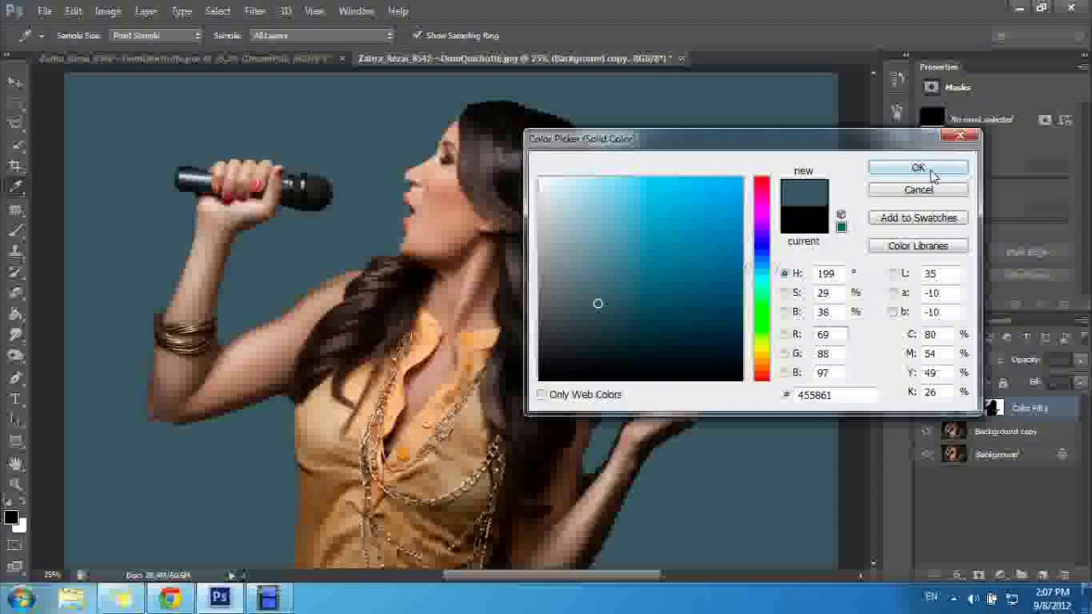
pyautogui.click(931, 172)
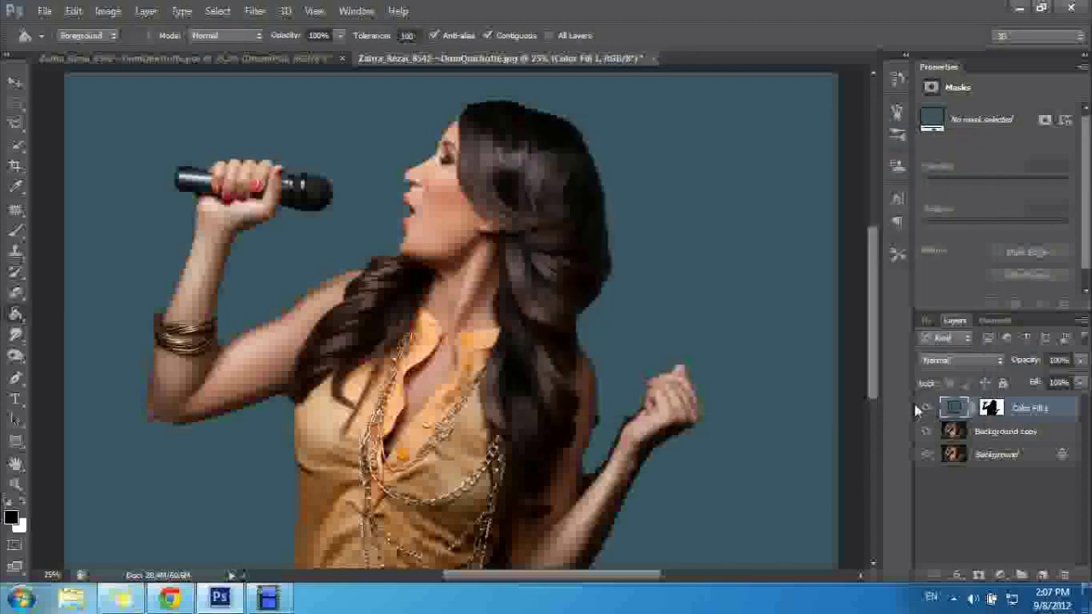
pyautogui.click(971, 363)
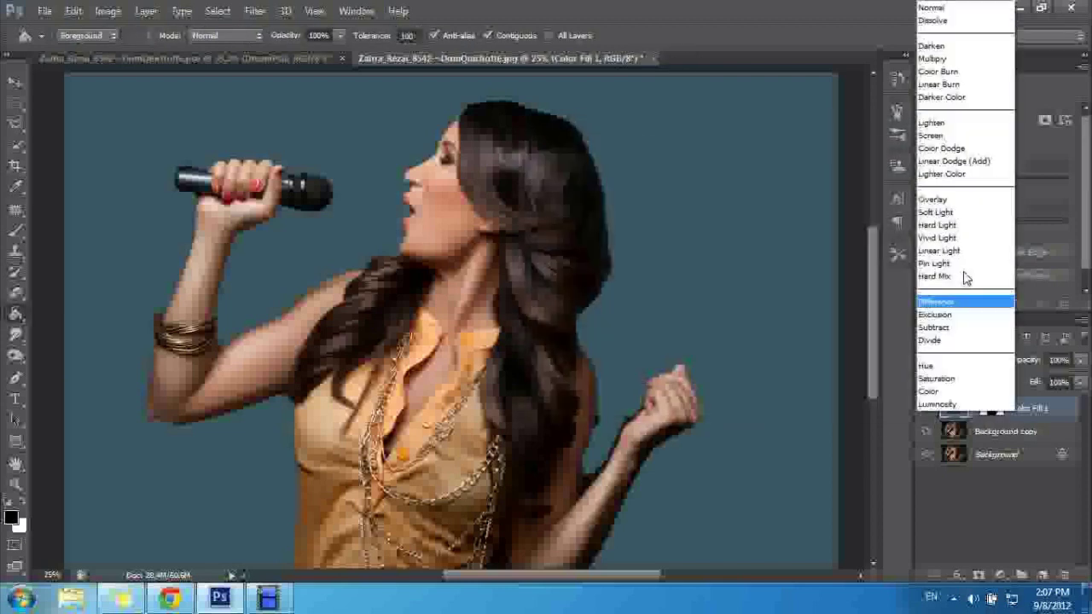
pyautogui.click(939, 220)
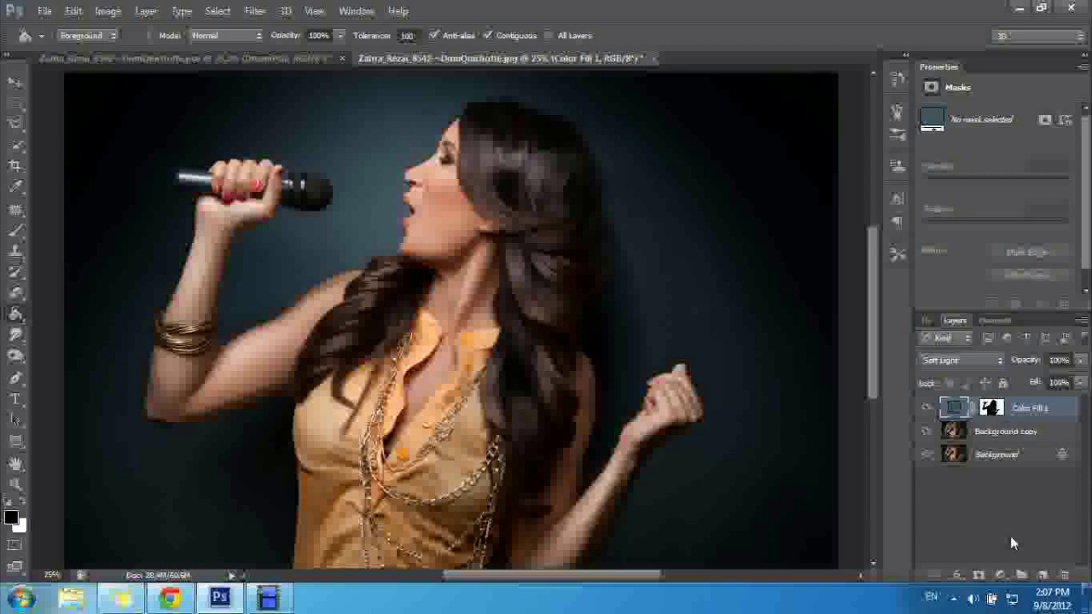
pyautogui.click(1042, 576)
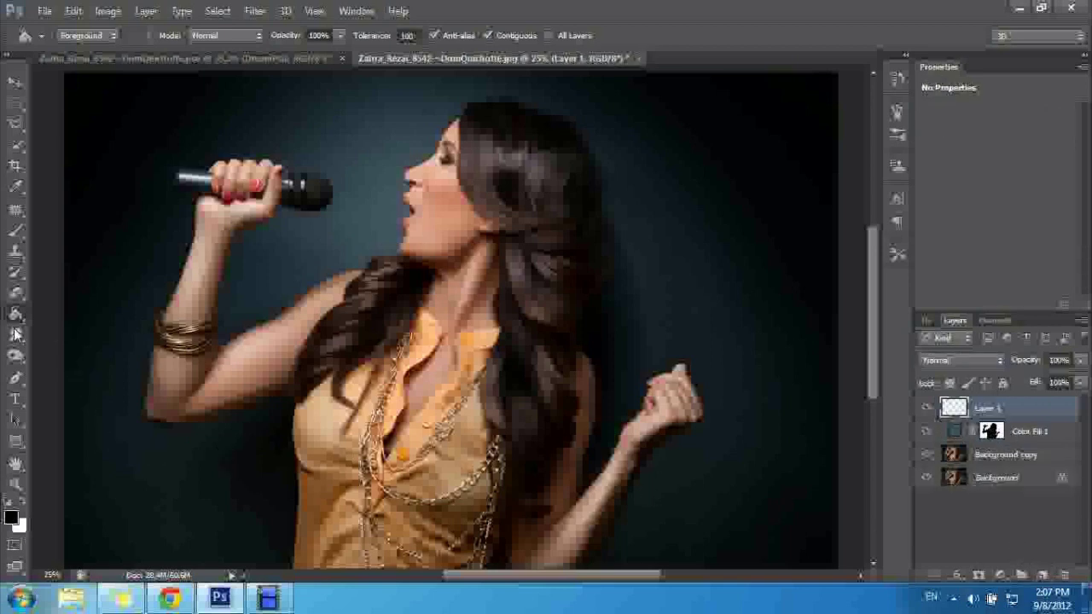
# - Fill Layer 1 with black, apply Fibers, and blend it in Color Dodge
pyautogui.click(396, 265)
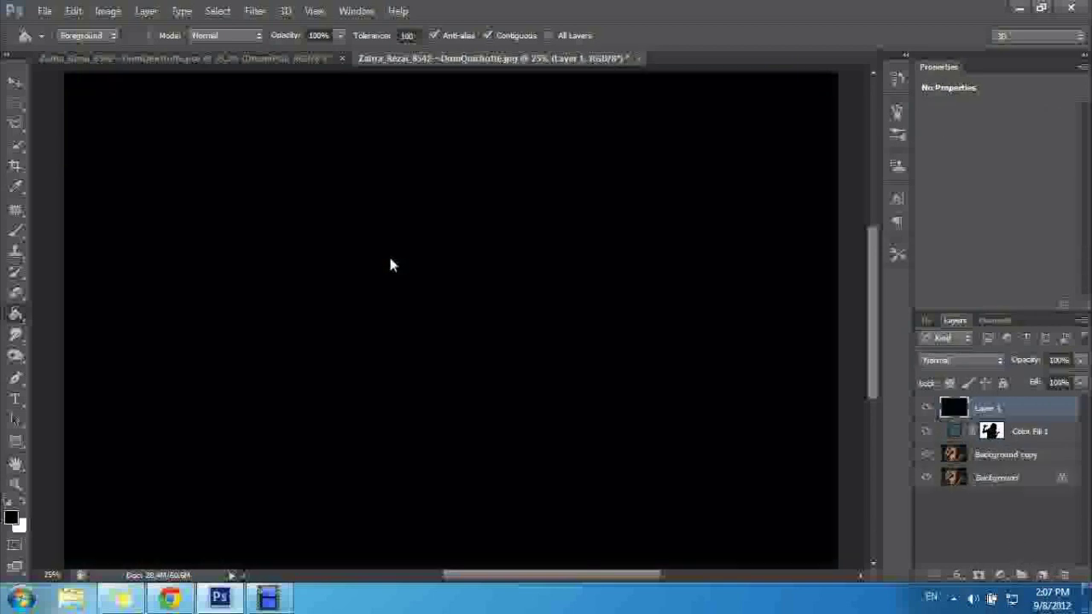
pyautogui.click(255, 11)
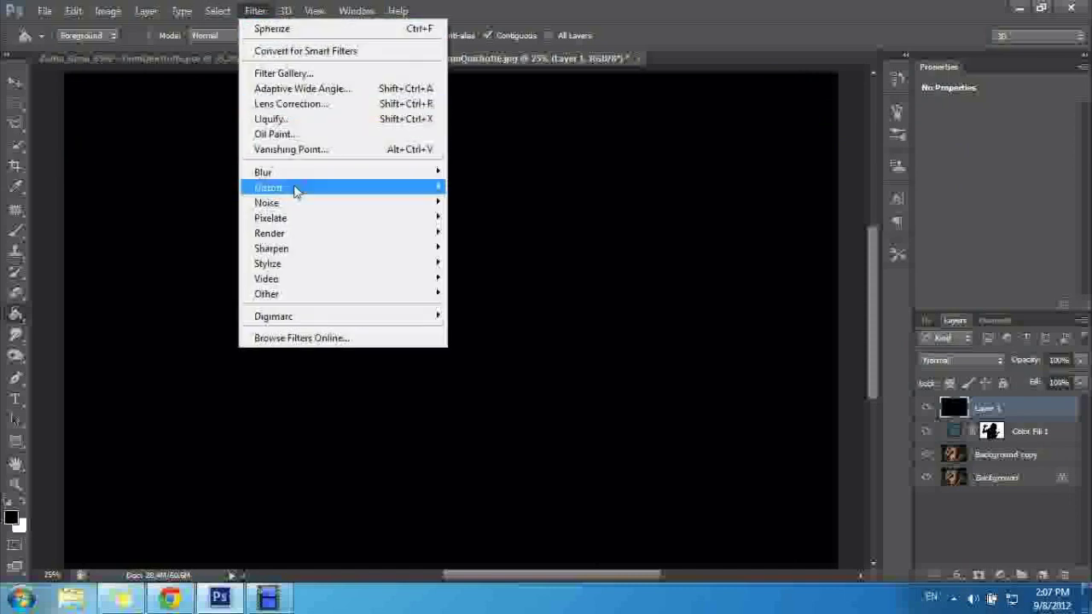
pyautogui.moveTo(269, 233)
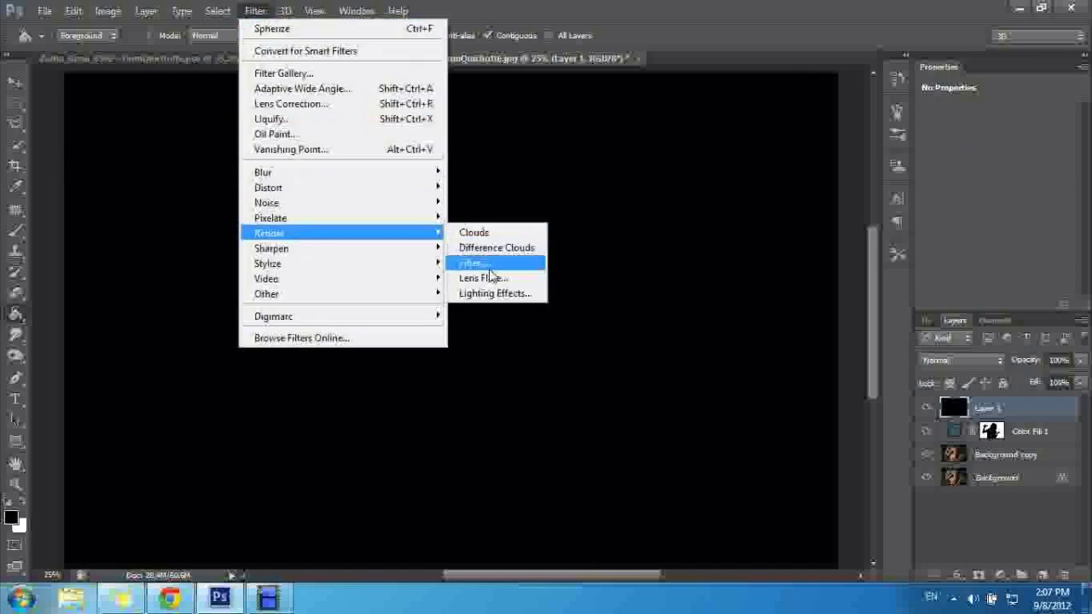
pyautogui.click(467, 265)
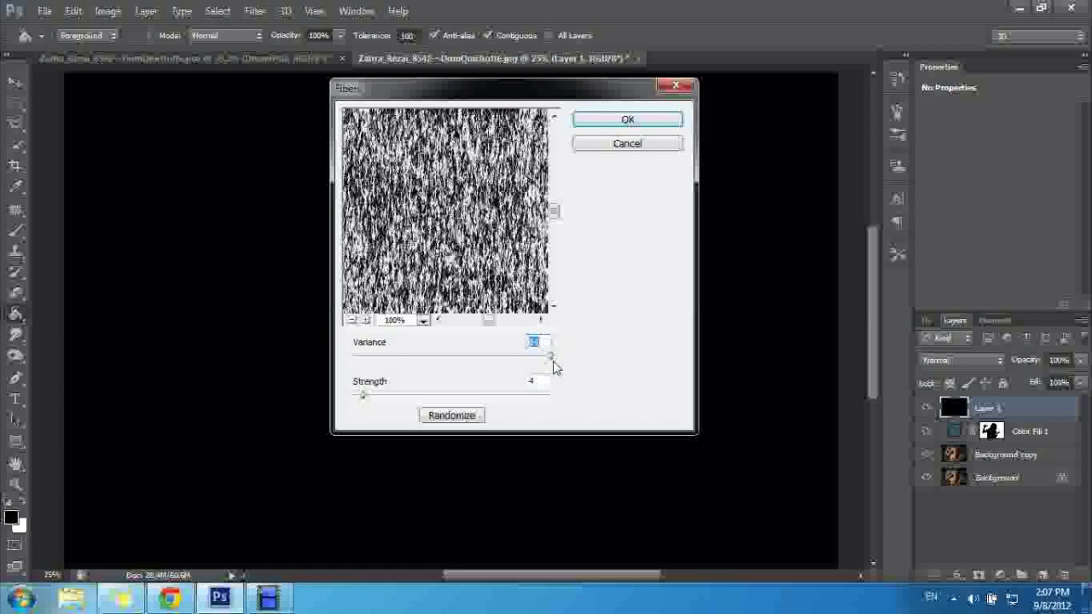
pyautogui.click(607, 120)
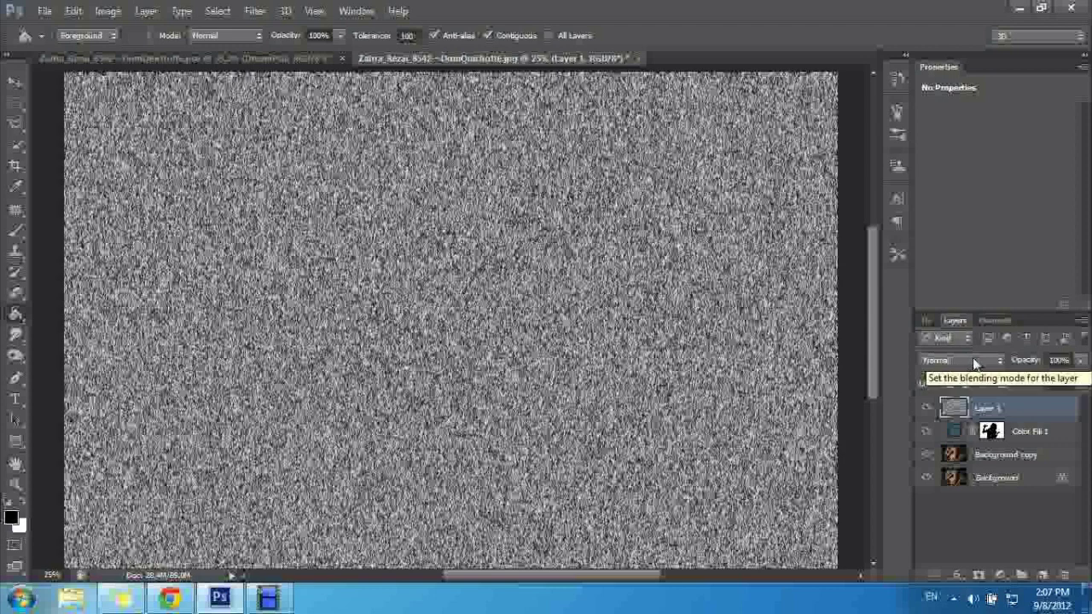
pyautogui.click(975, 361)
pyautogui.click(955, 153)
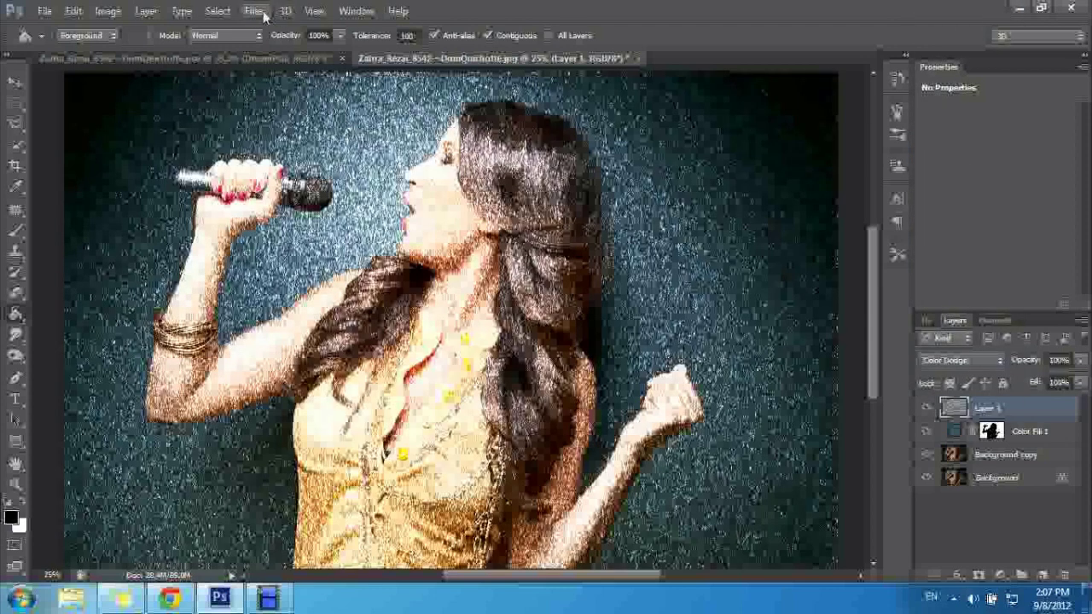
# - Apply the Minimum then Maximum filters to turn the fibers into sparkles
pyautogui.click(256, 11)
pyautogui.moveTo(341, 293)
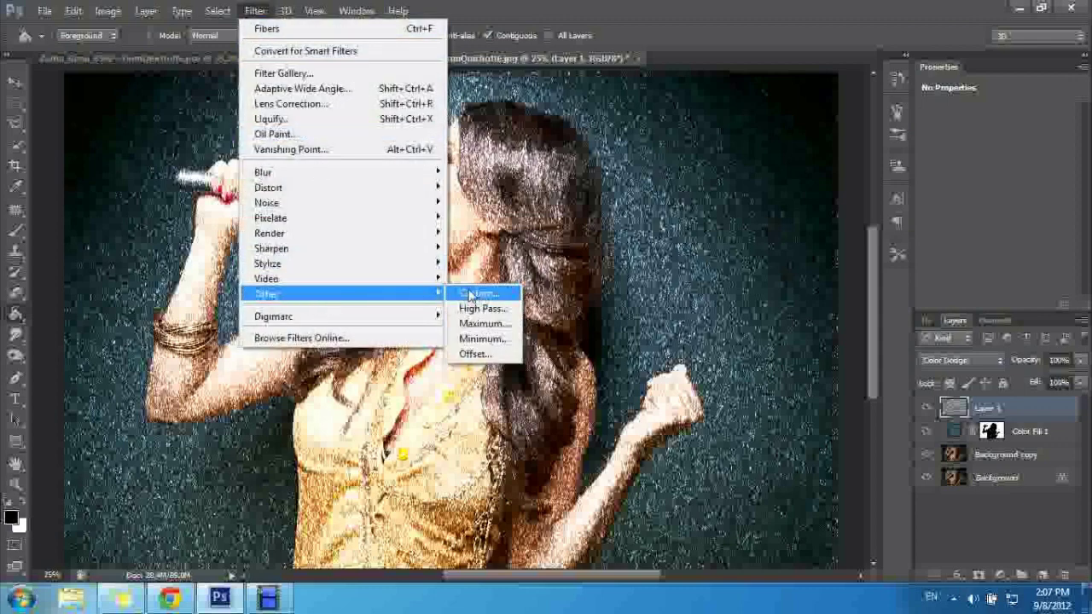
pyautogui.click(486, 338)
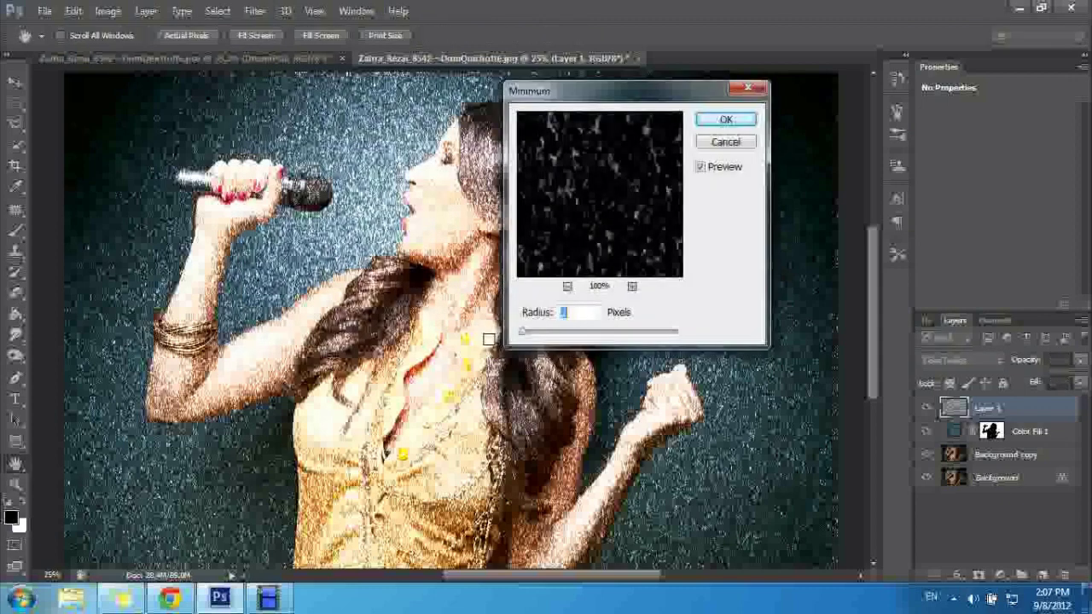
pyautogui.click(732, 120)
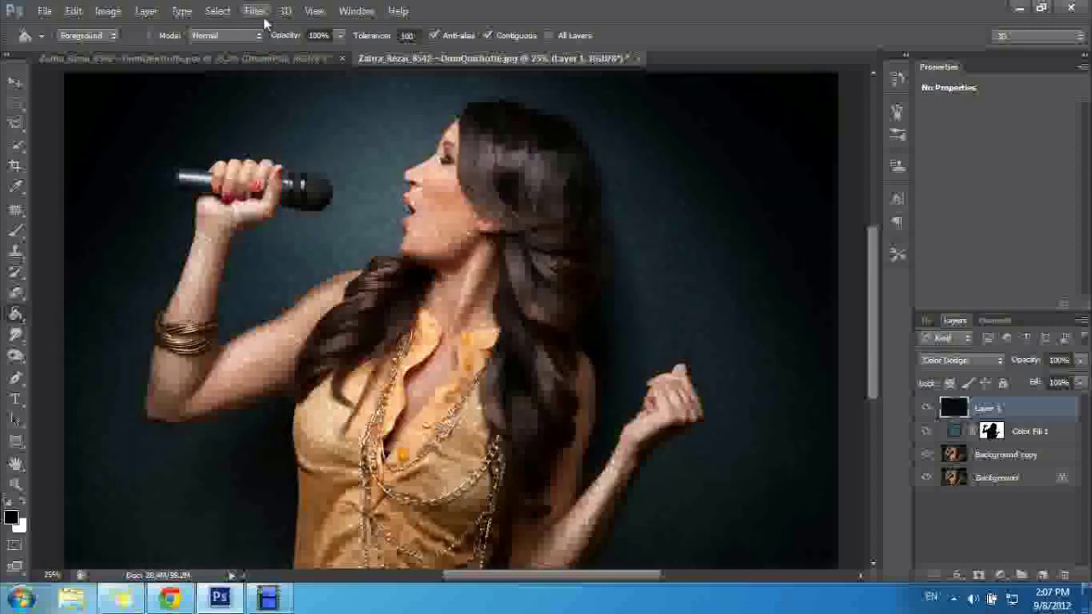
pyautogui.click(254, 12)
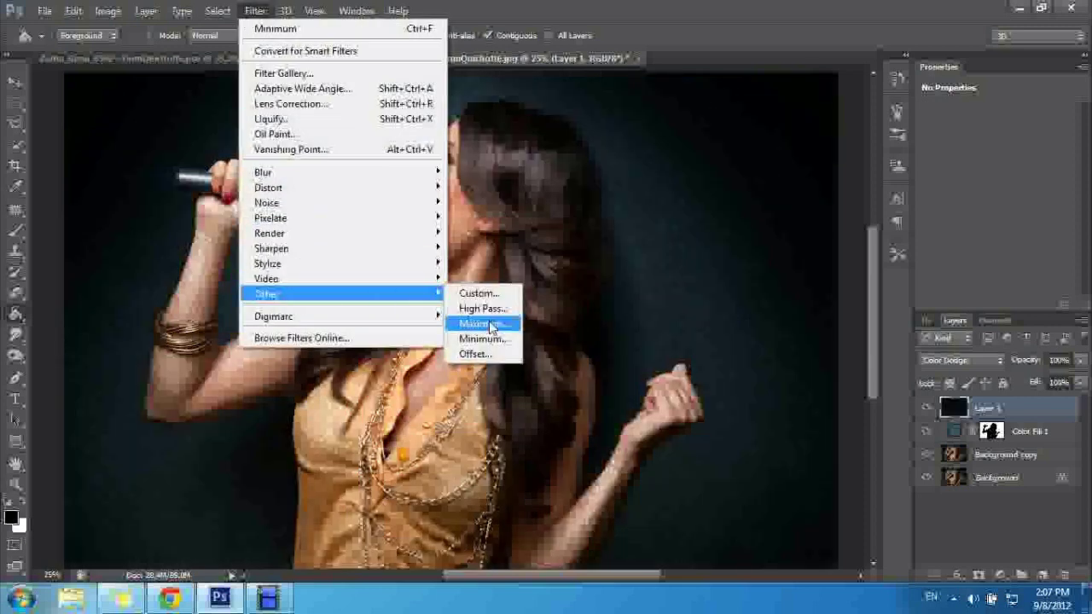
pyautogui.click(492, 325)
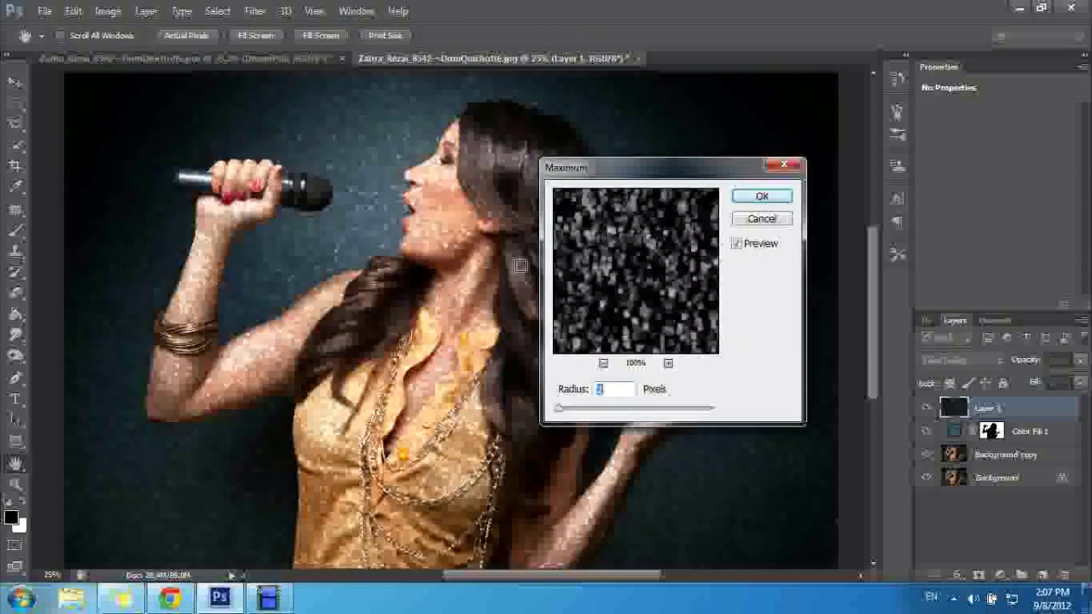
pyautogui.click(762, 197)
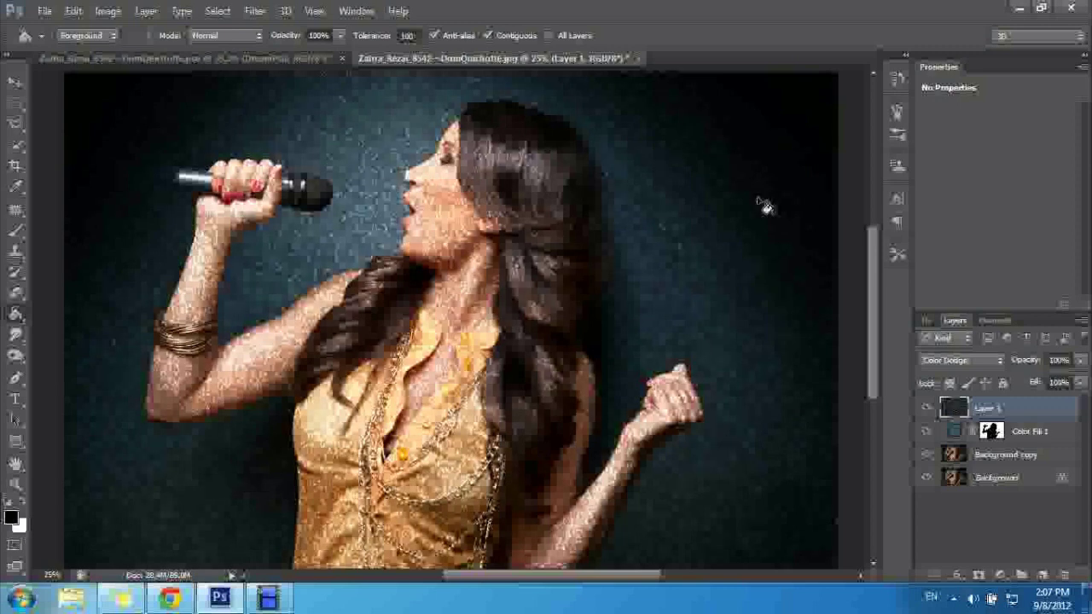
# - Copy the colour fill's backdrop mask onto Layer 1 and add Layer 2 above
pyautogui.click(990, 431)
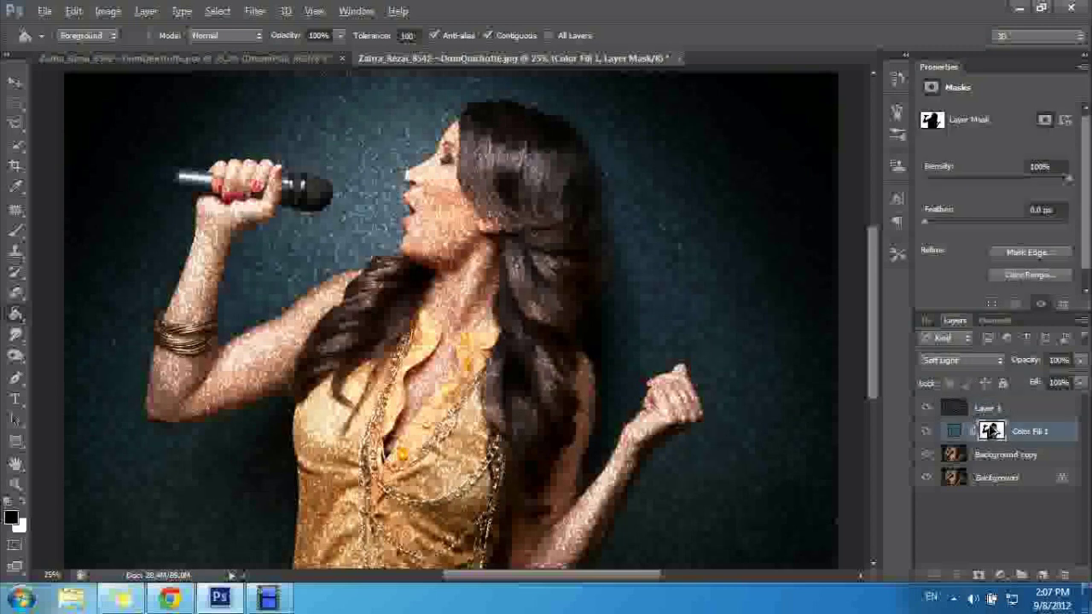
pyautogui.moveTo(990, 431); pyautogui.dragTo(990, 408)
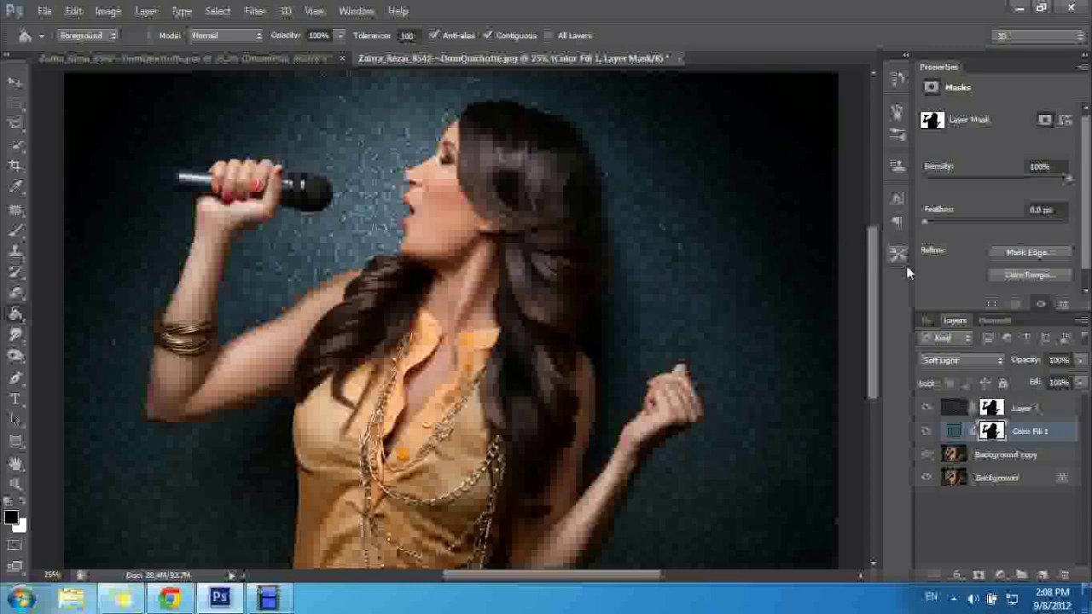
pyautogui.click(1028, 412)
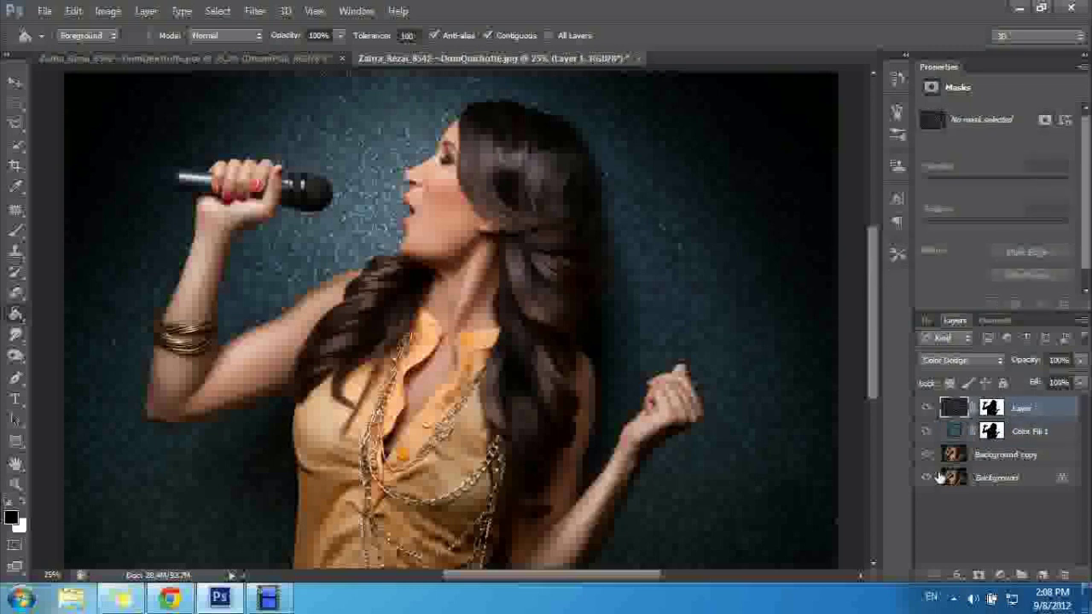
pyautogui.click(1042, 575)
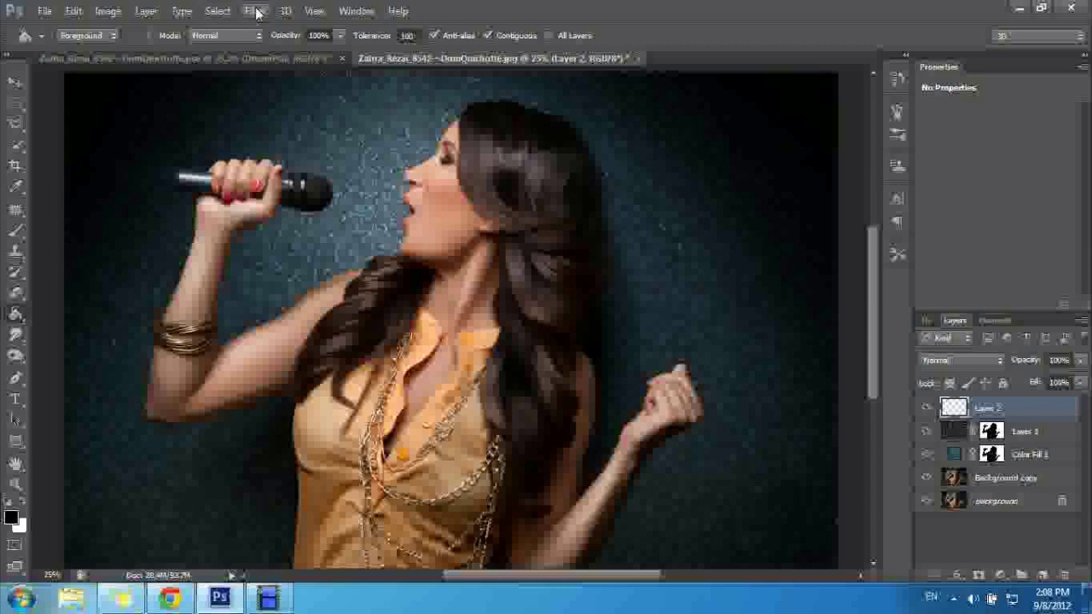
# - Render Clouds on Layer 2 in Overlay, copy Layer 1's mask, and lower opacity to 69%
pyautogui.click(256, 12)
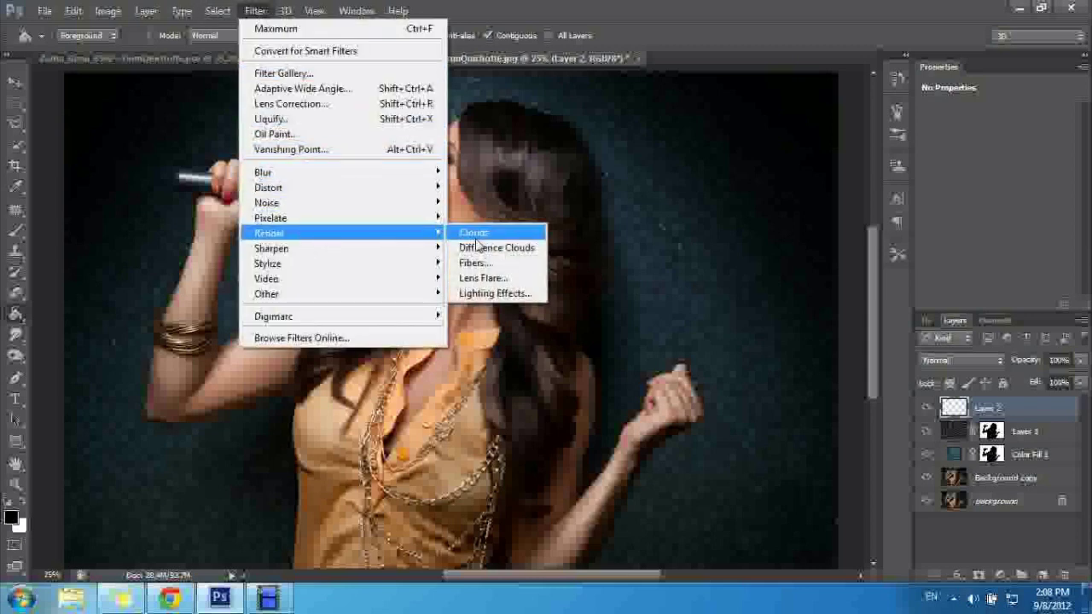
pyautogui.click(482, 237)
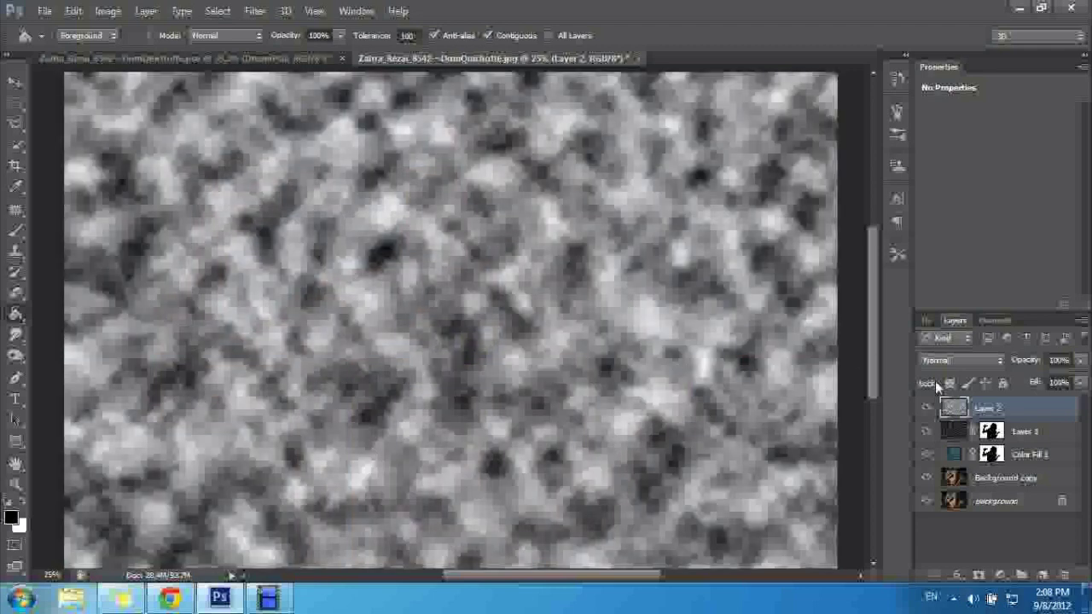
pyautogui.click(960, 361)
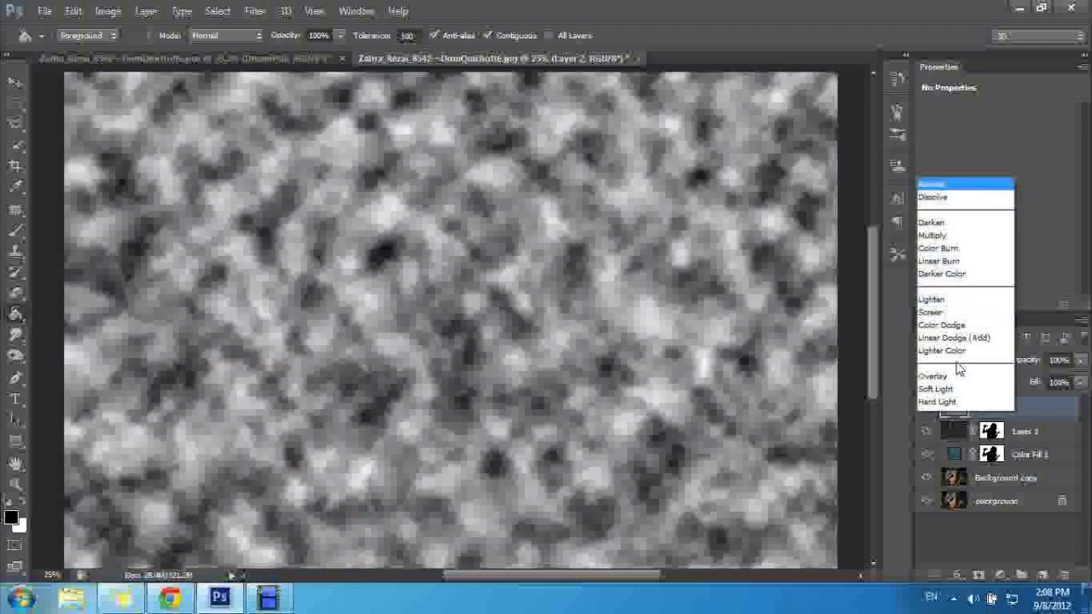
pyautogui.click(932, 200)
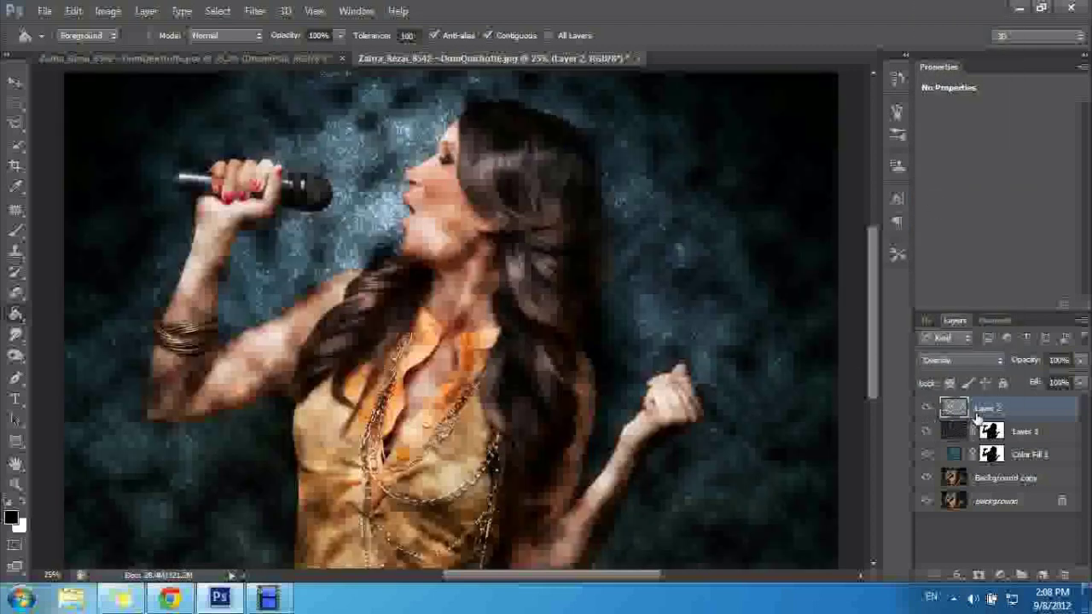
pyautogui.click(991, 432)
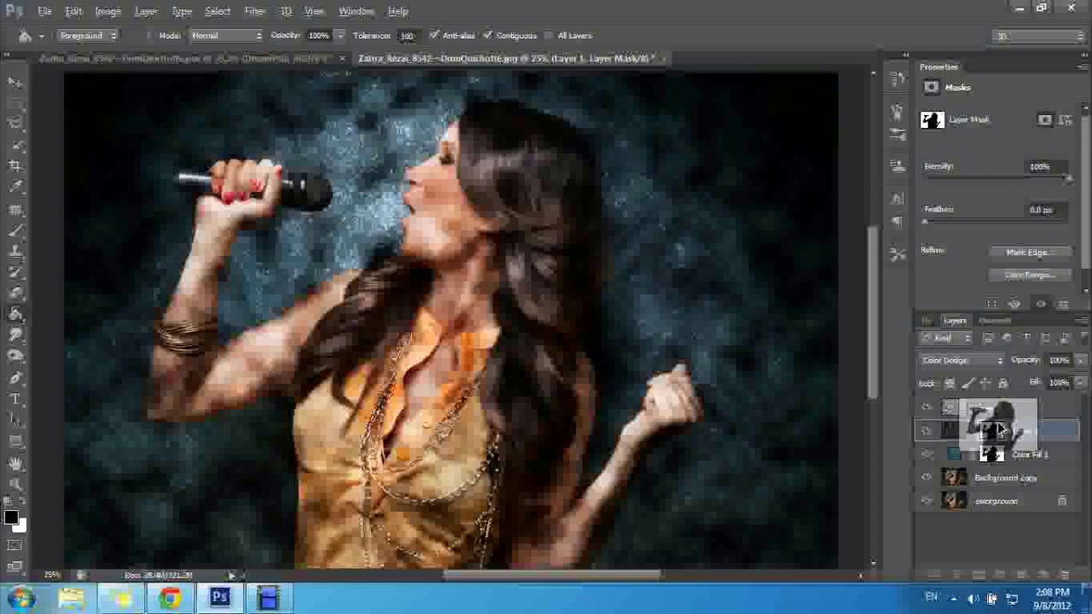
pyautogui.moveTo(999, 414); pyautogui.dragTo(999, 411)
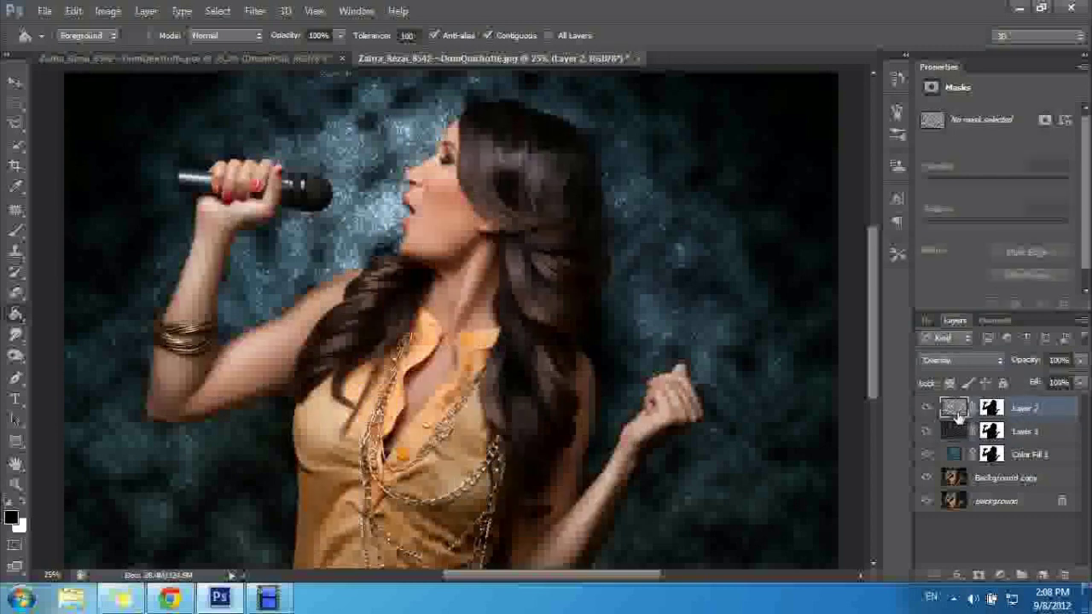
pyautogui.click(1082, 360)
pyautogui.moveTo(1066, 384); pyautogui.dragTo(1063, 384)
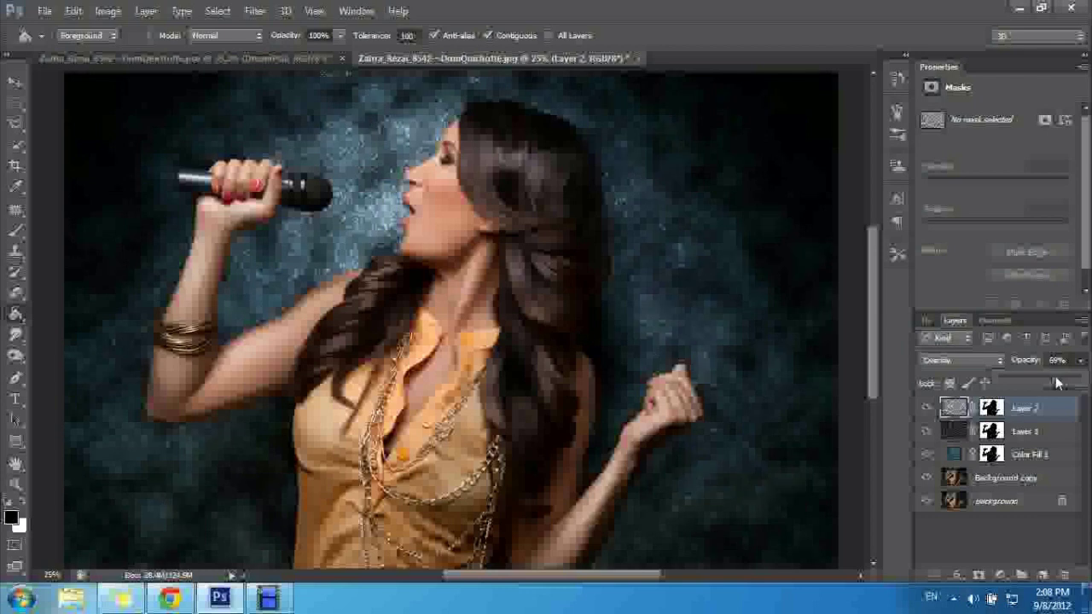
pyautogui.click(255, 11)
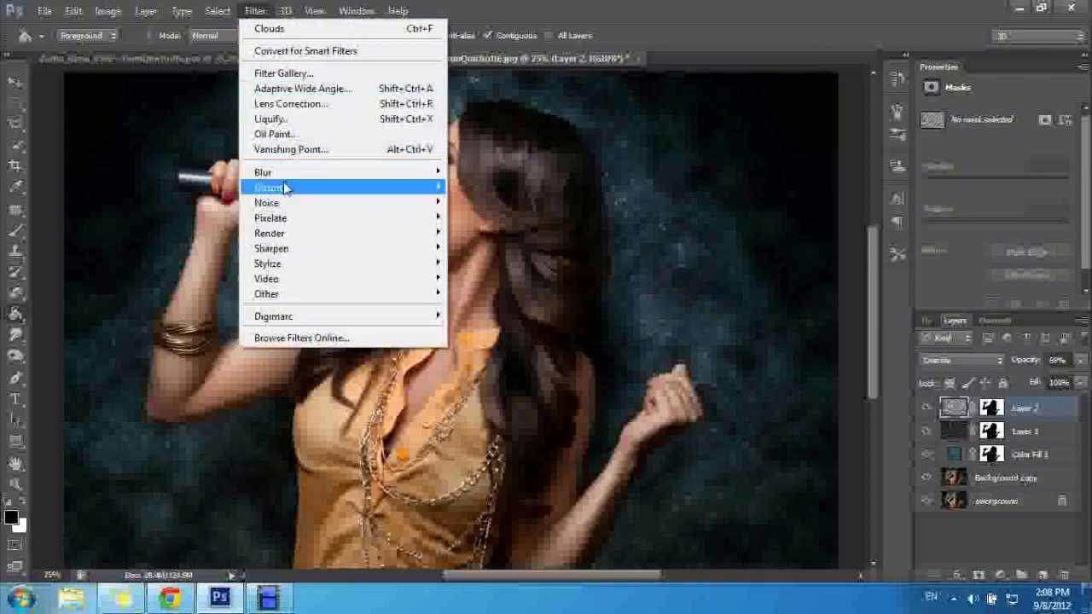
# - Dismiss the memory error and apply Spherize to Layer 2's mask
pyautogui.click(503, 263)
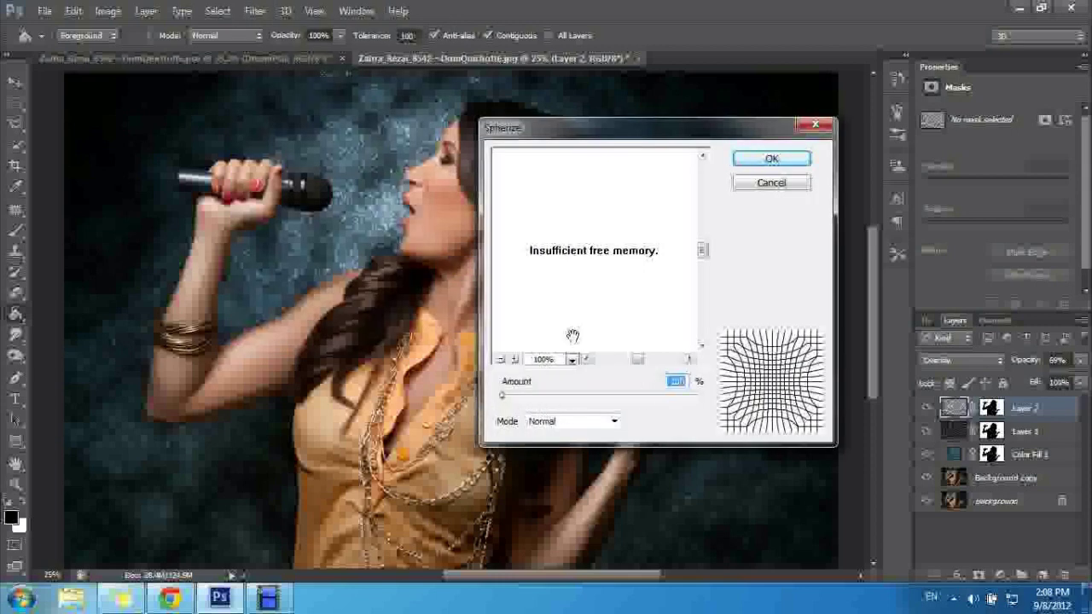
pyautogui.click(771, 159)
pyautogui.click(550, 235)
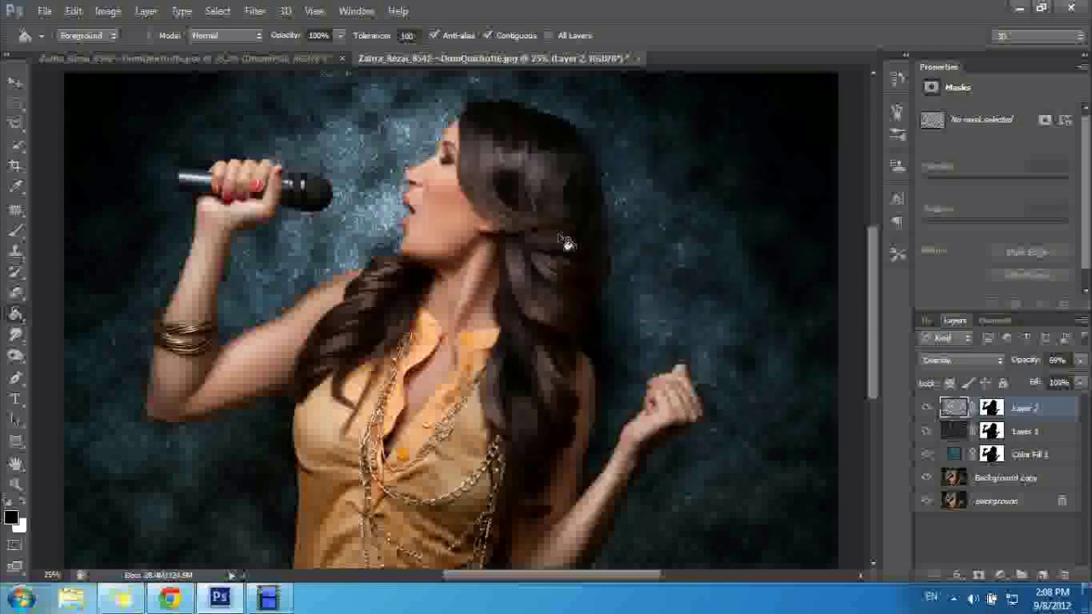
pyautogui.click(990, 407)
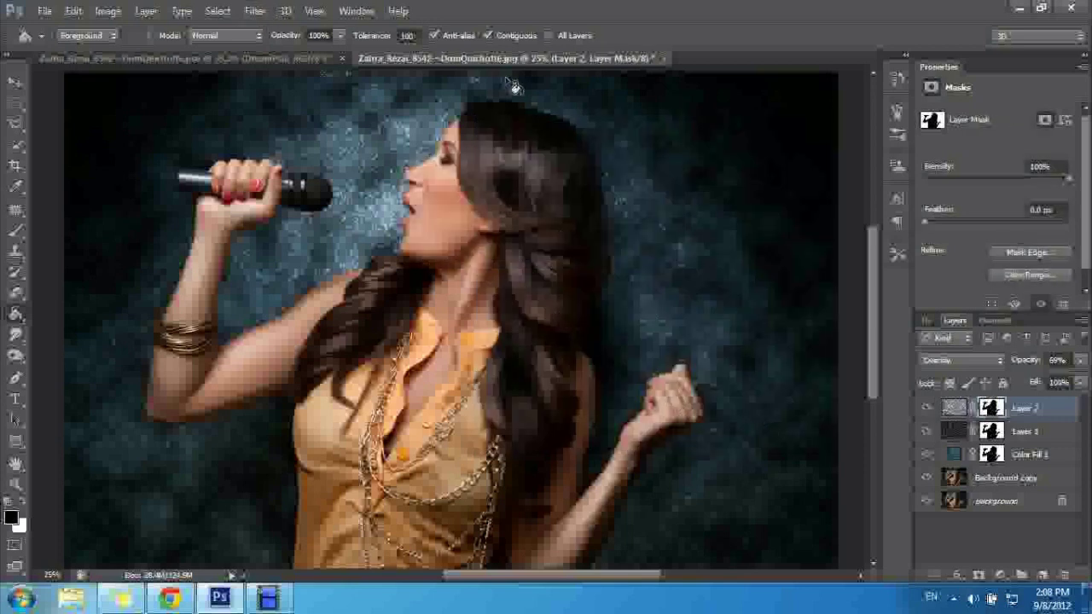
pyautogui.click(255, 11)
pyautogui.click(477, 263)
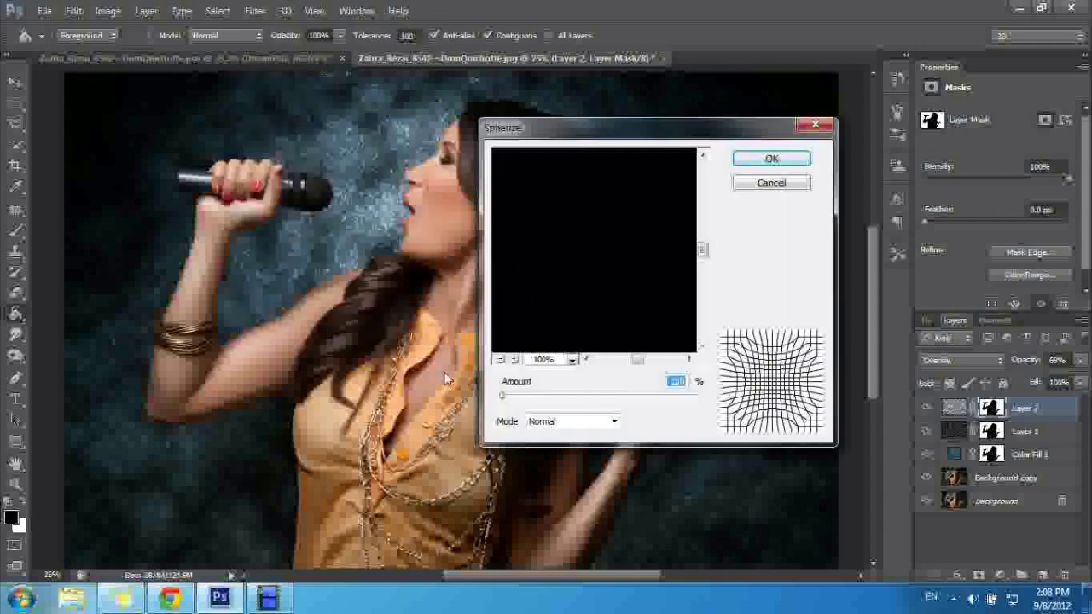
pyautogui.click(764, 158)
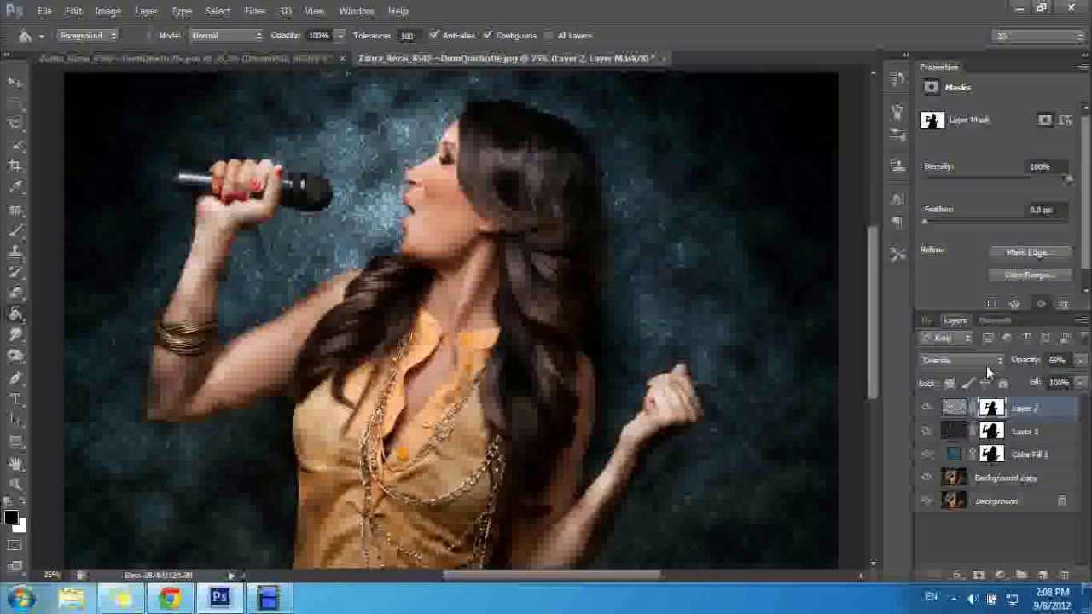
pyautogui.click(15, 230)
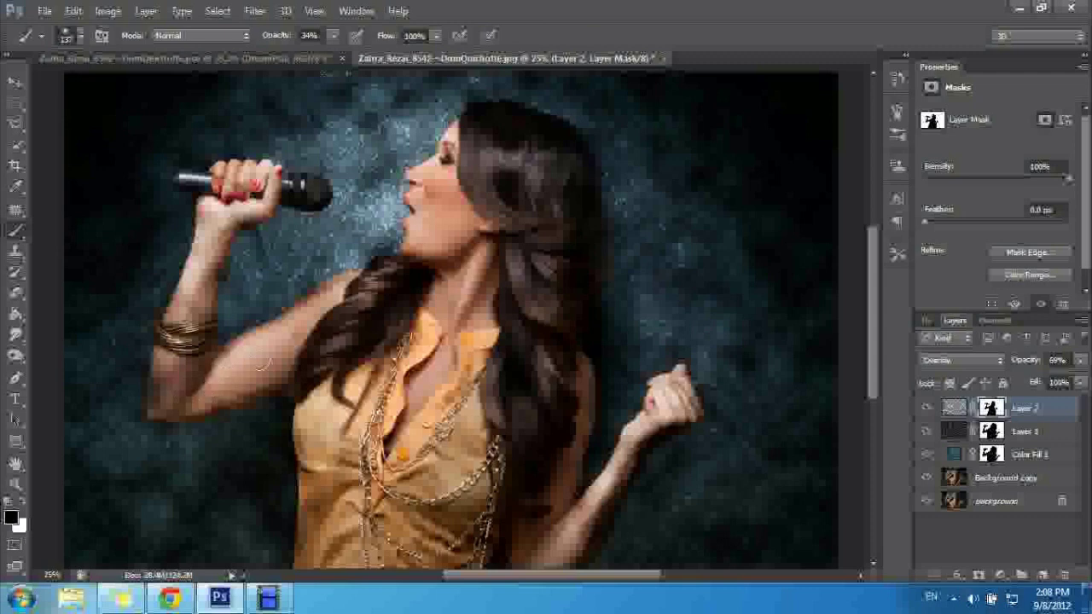
# - At 100% brush opacity, paint Layer 2's mask along the arm, microphone, neck and face
pyautogui.moveTo(334, 35); pyautogui.dragTo(463, 49)
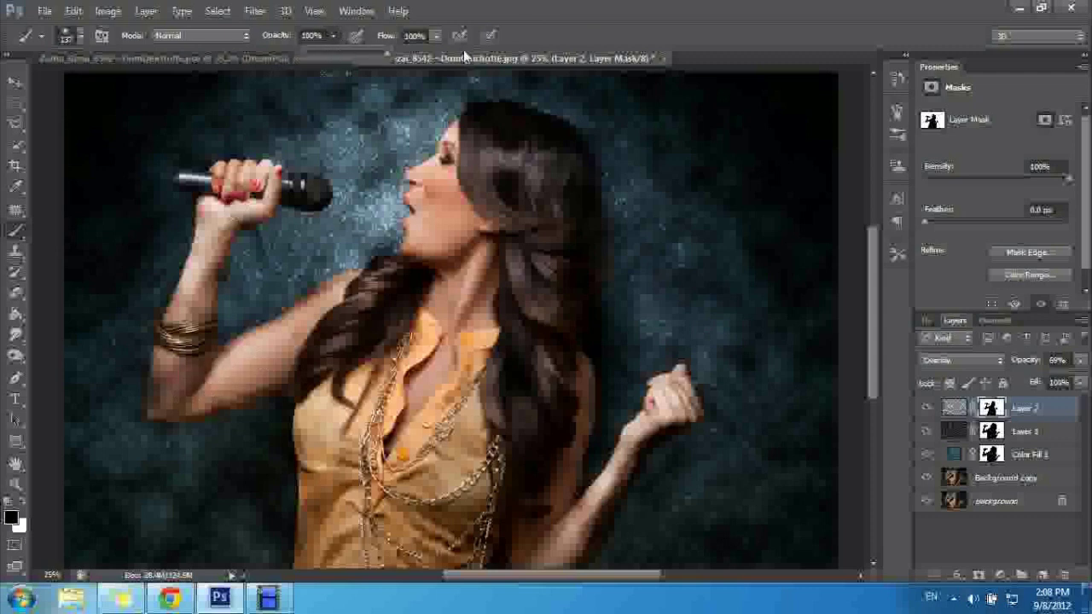
pyautogui.click(508, 166)
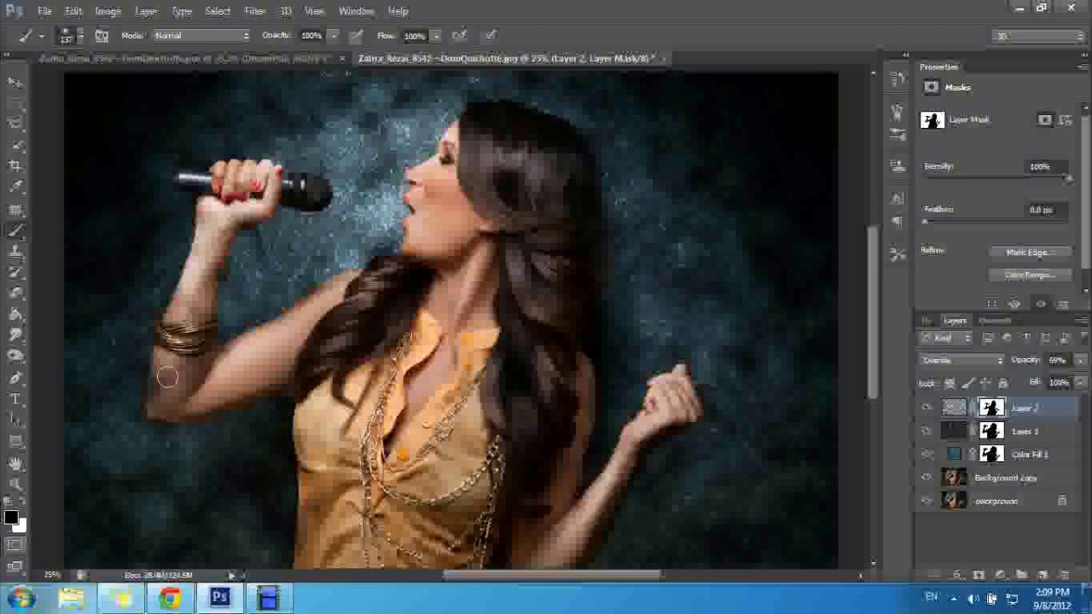
pyautogui.moveTo(192, 264); pyautogui.dragTo(309, 190)
pyautogui.moveTo(419, 238)
pyautogui.mouseDown()
pyautogui.moveTo(444, 151)
pyautogui.moveTo(513, 128)
pyautogui.mouseUp()
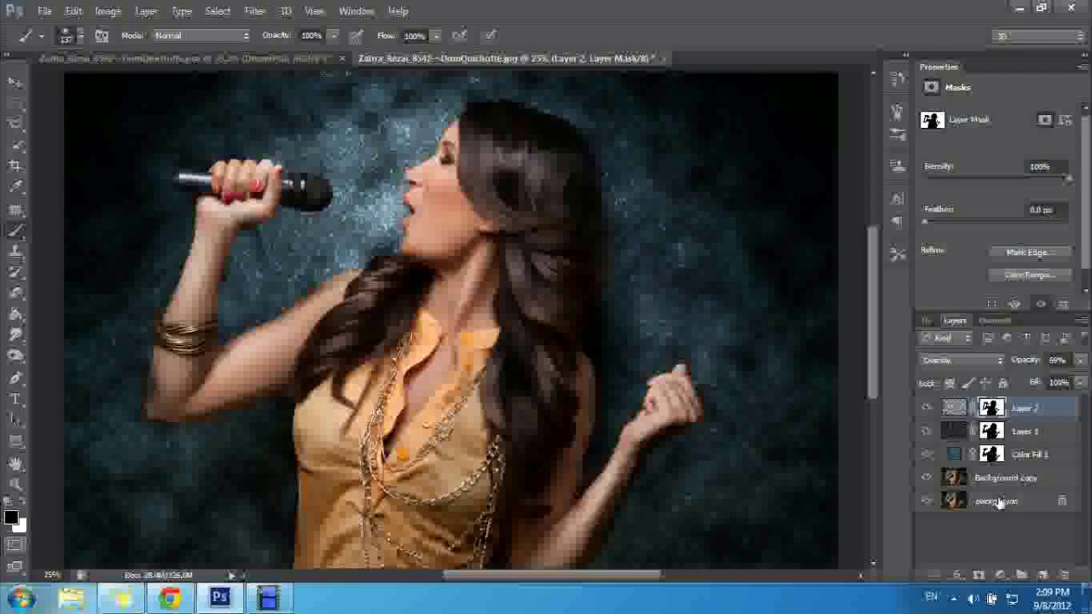
pyautogui.click(1003, 504)
pyautogui.rightClick(996, 505)
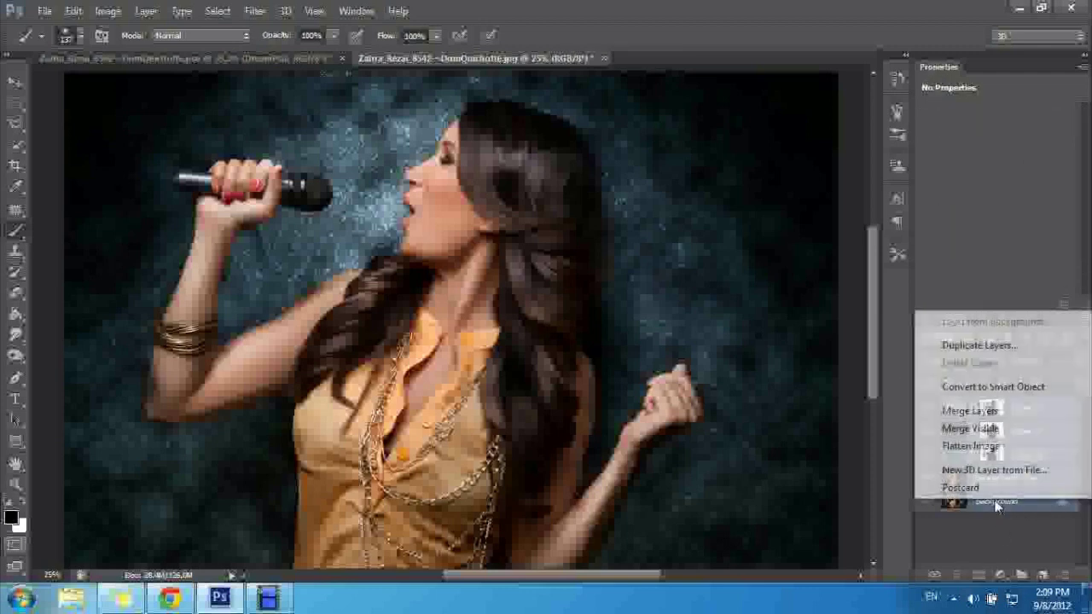
# - Convert all layers into one smart object named 'model' and add an empty layer above it
pyautogui.click(1019, 391)
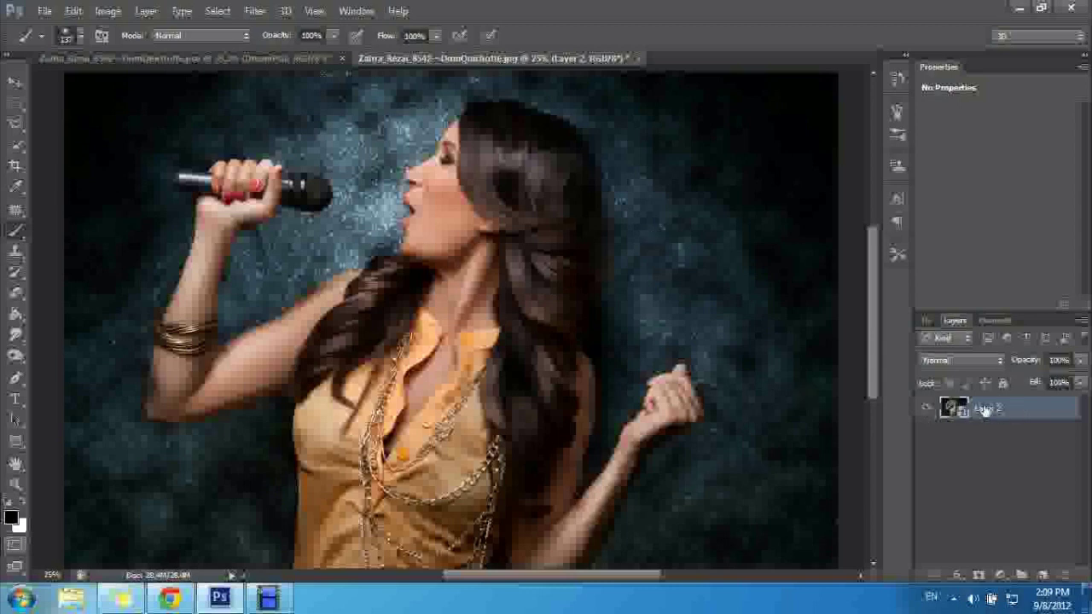
pyautogui.doubleClick(985, 411)
pyautogui.write('model')
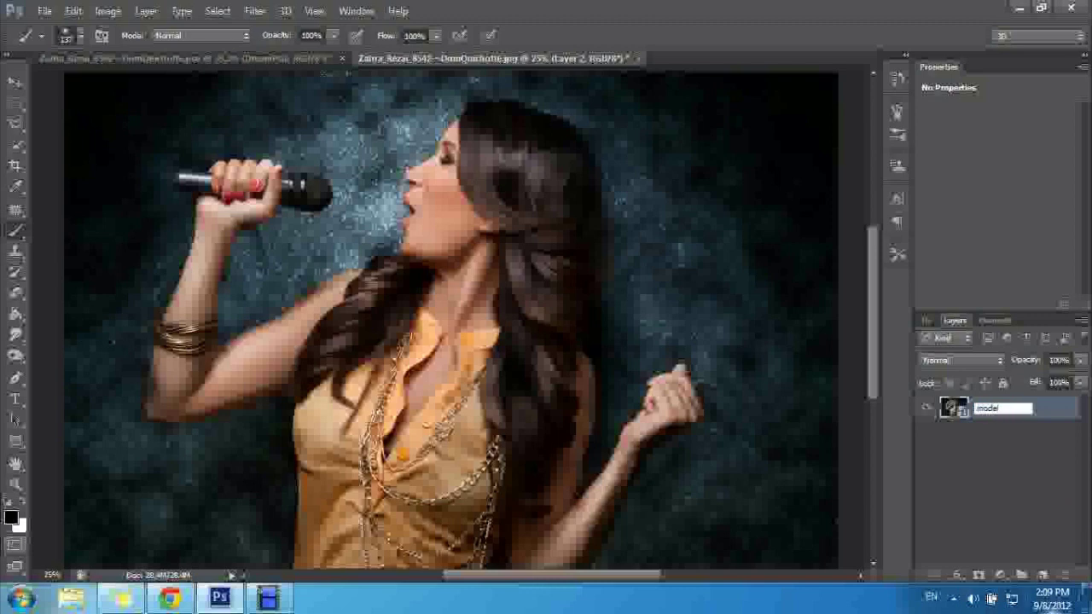
pyautogui.click(1016, 509)
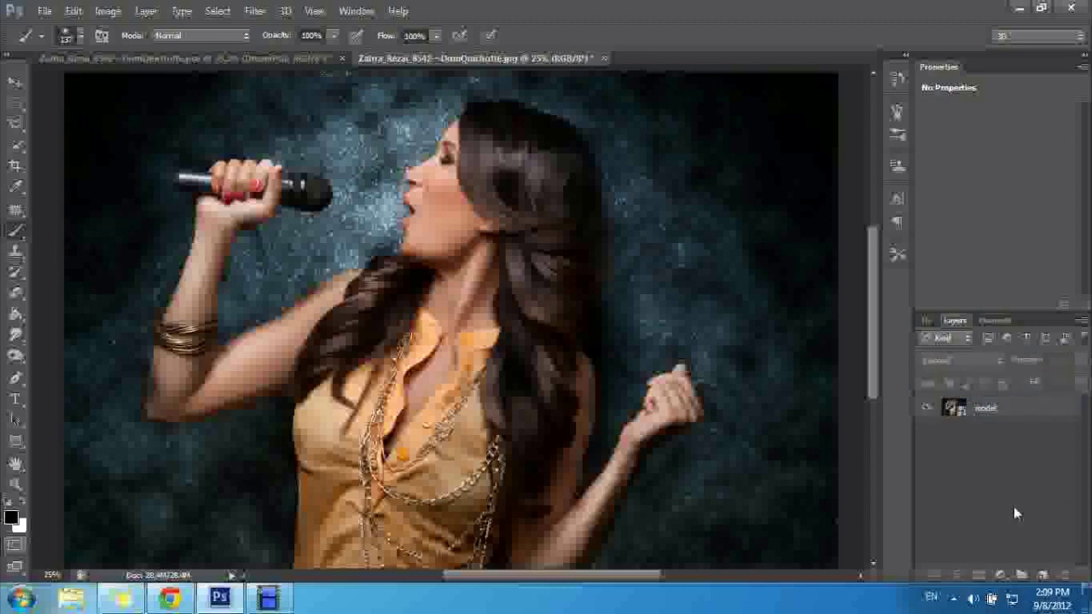
pyautogui.click(1042, 577)
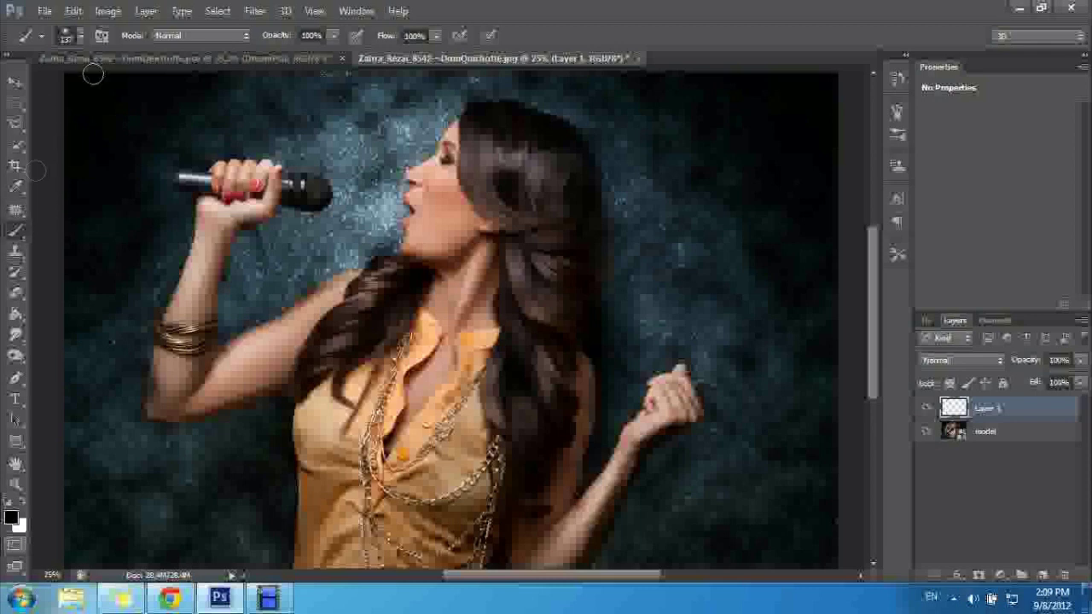
pyautogui.click(76, 37)
# - Select the 872 px smoke brush with white as the foreground colour
pyautogui.moveTo(179, 172); pyautogui.dragTo(181, 338)
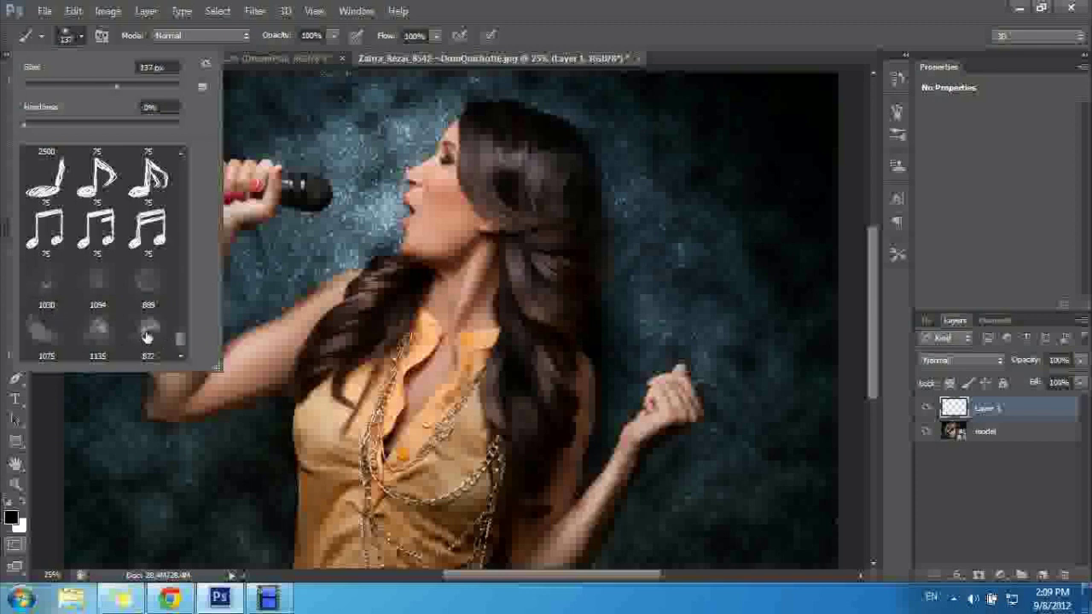
pyautogui.click(97, 288)
pyautogui.press('Return')
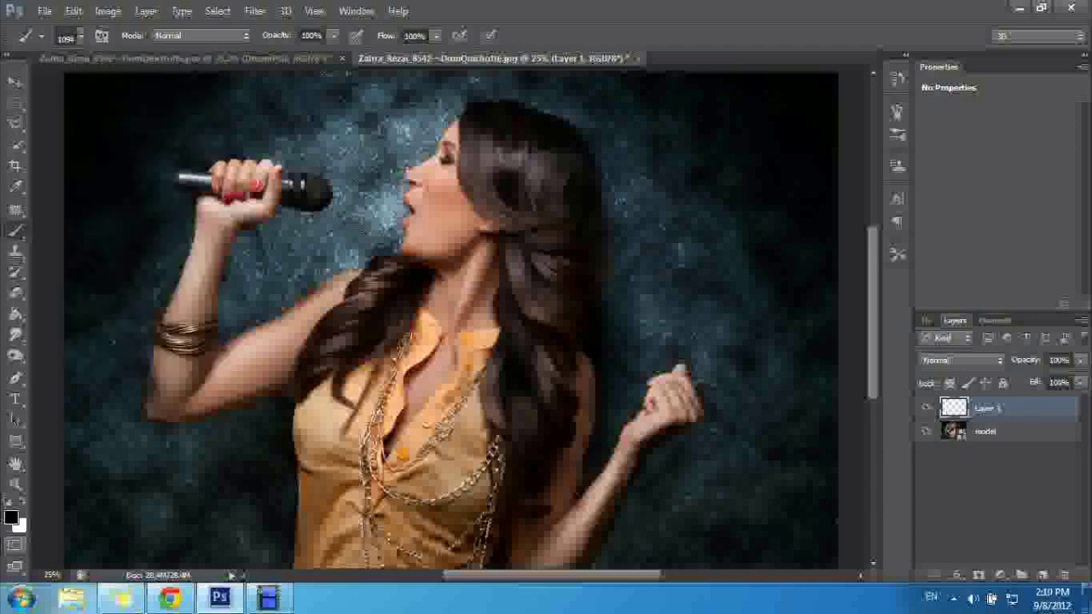
pyautogui.click(23, 505)
pyautogui.rightClick(17, 241)
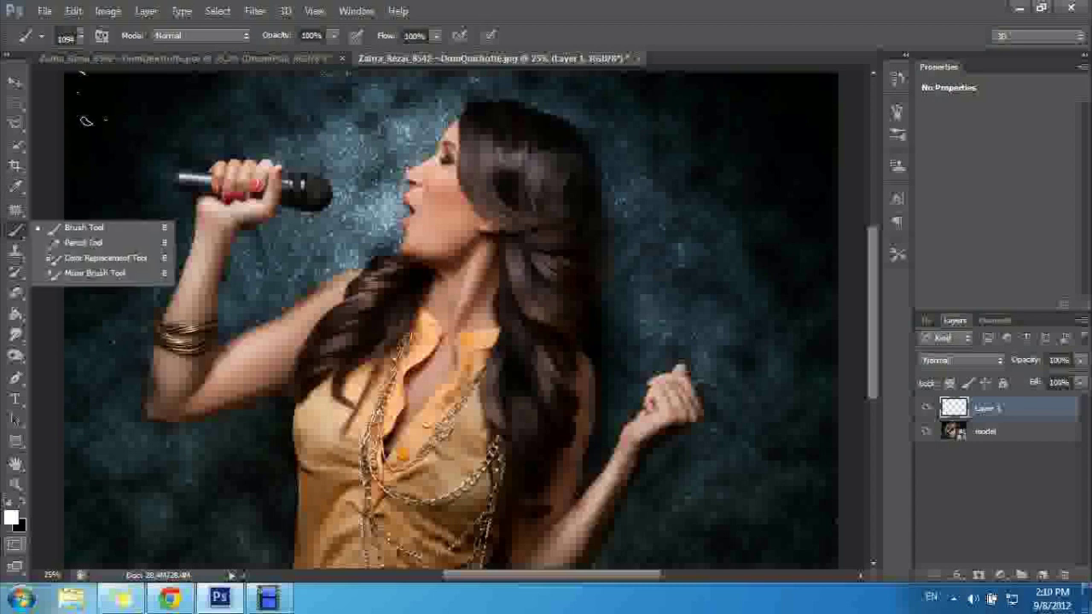
pyautogui.click(82, 37)
pyautogui.click(150, 333)
pyautogui.click(350, 192)
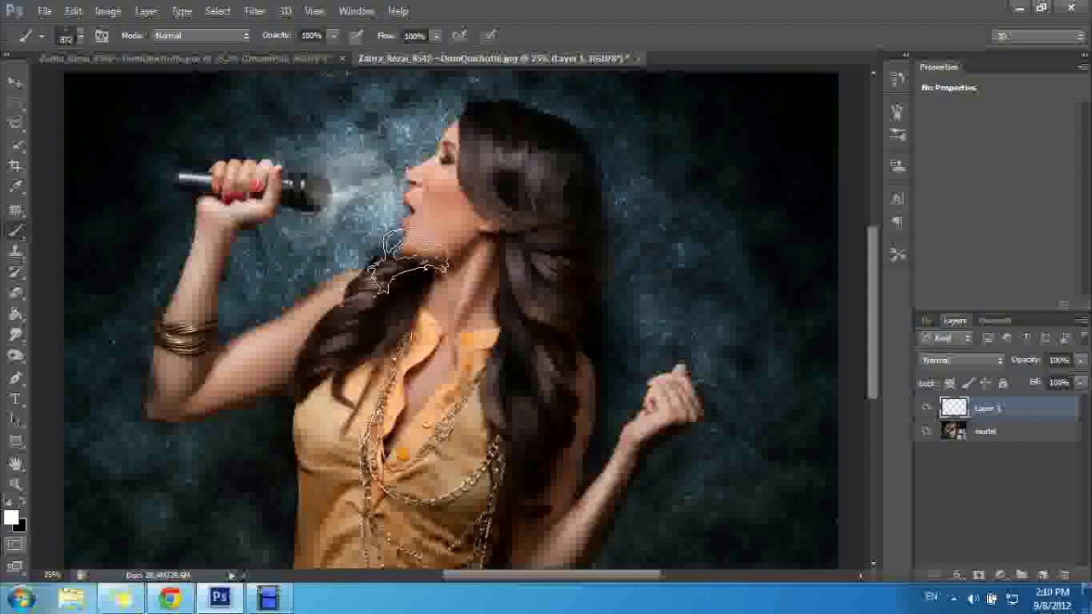
# - Paint a white smoke streak between mouth and microphone and start rotating it
pyautogui.click(359, 196)
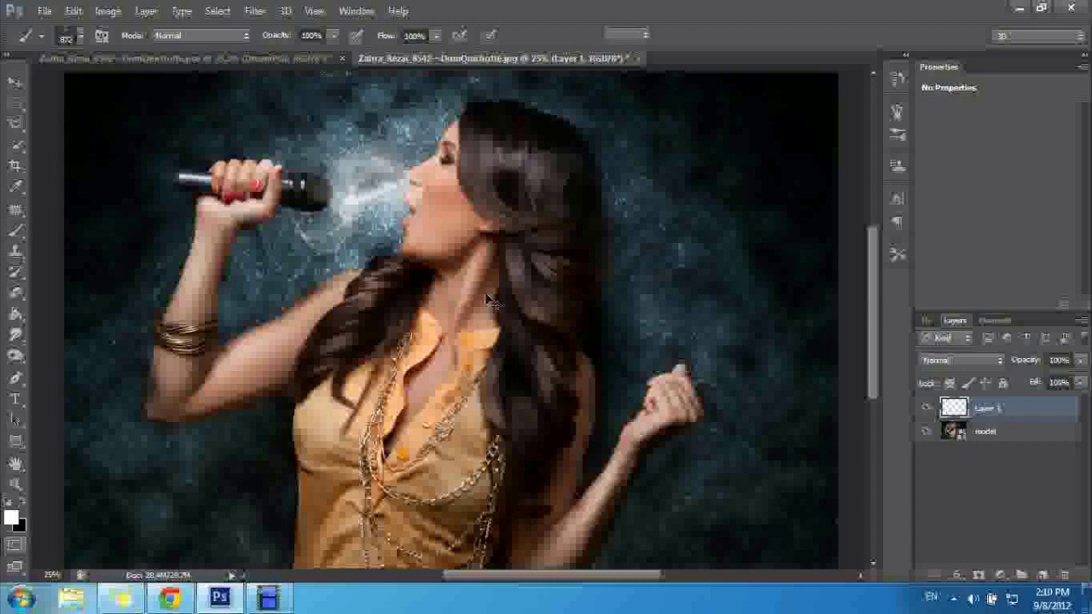
pyautogui.hotkey('ctrl', 't')
pyautogui.moveTo(518, 339)
pyautogui.mouseDown()
pyautogui.moveTo(489, 365)
pyautogui.moveTo(416, 355)
pyautogui.moveTo(393, 365)
pyautogui.moveTo(398, 358)
pyautogui.mouseUp()
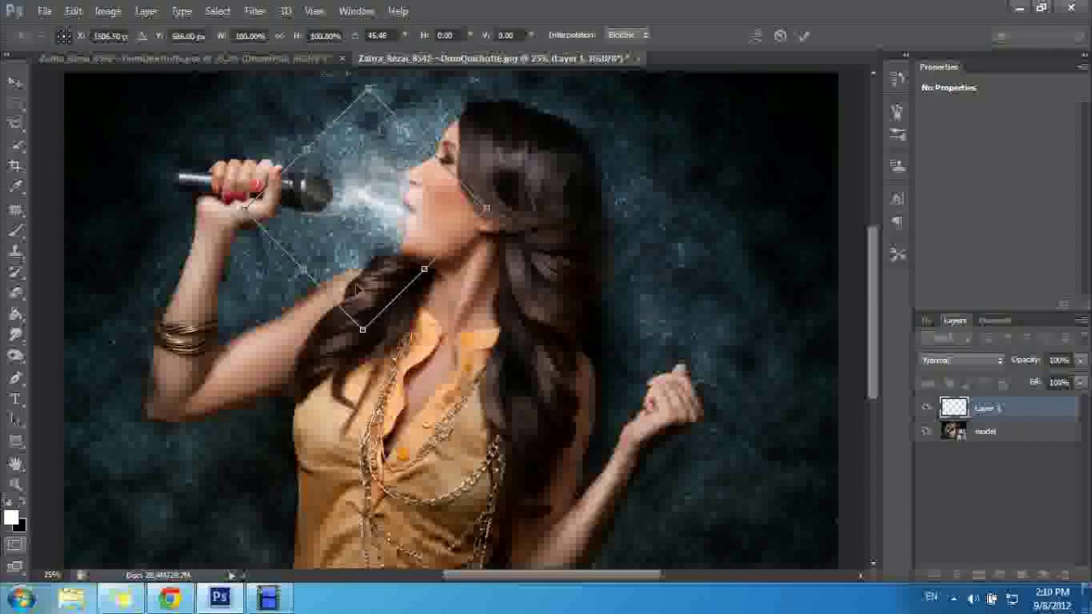
# - Nudge the smoke streak left, widen it to about 105%, commit, then glance at the finished composite
pyautogui.moveTo(358, 297); pyautogui.dragTo(343, 295)
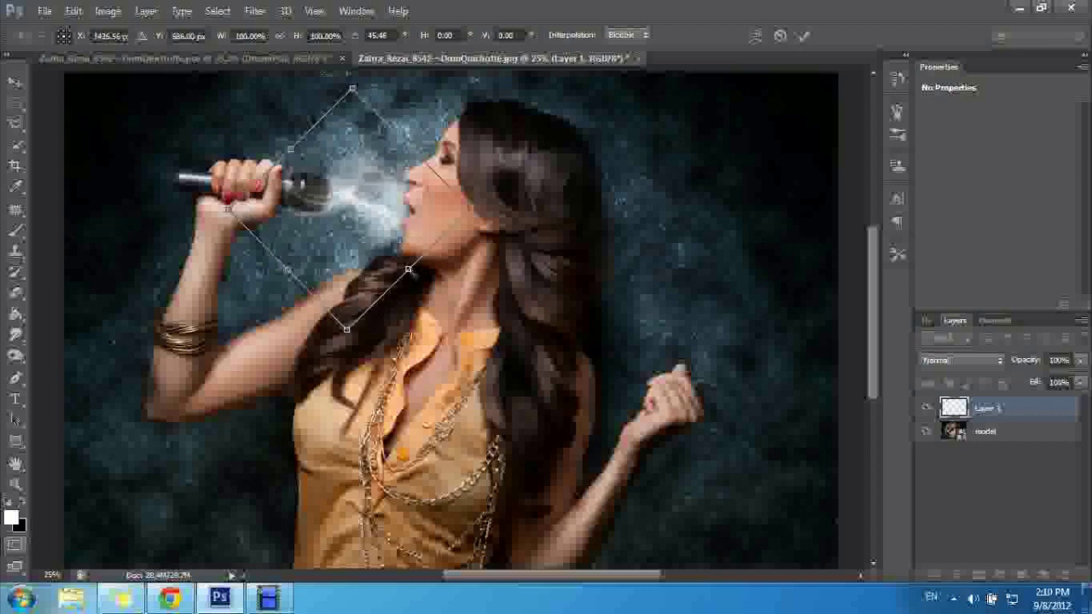
pyautogui.moveTo(407, 270)
pyautogui.mouseDown()
pyautogui.moveTo(415, 276)
pyautogui.moveTo(365, 274)
pyautogui.mouseUp()
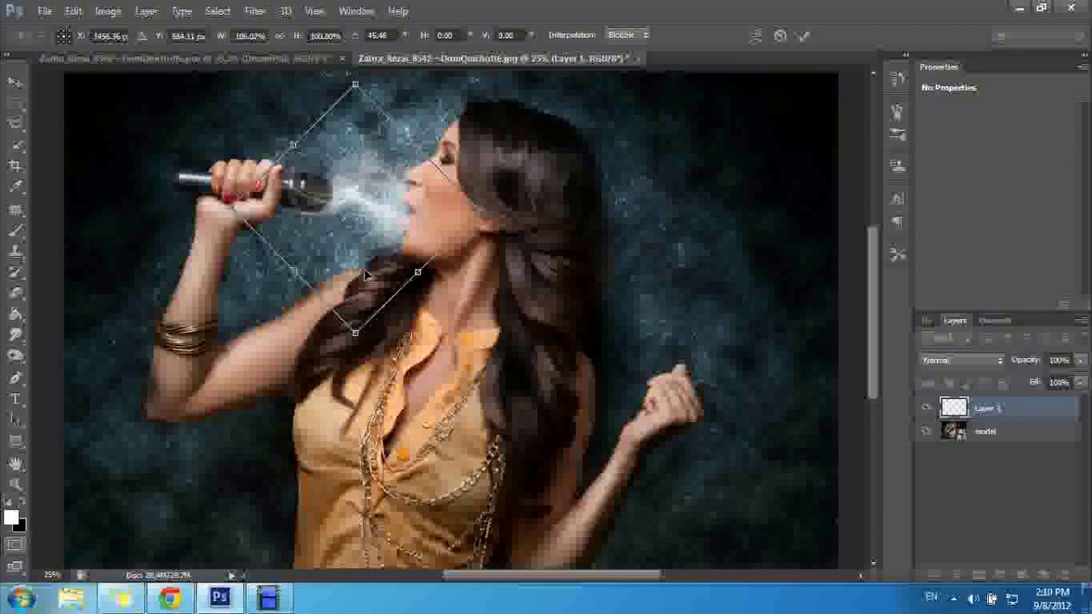
pyautogui.press('b')
pyautogui.press('Return')
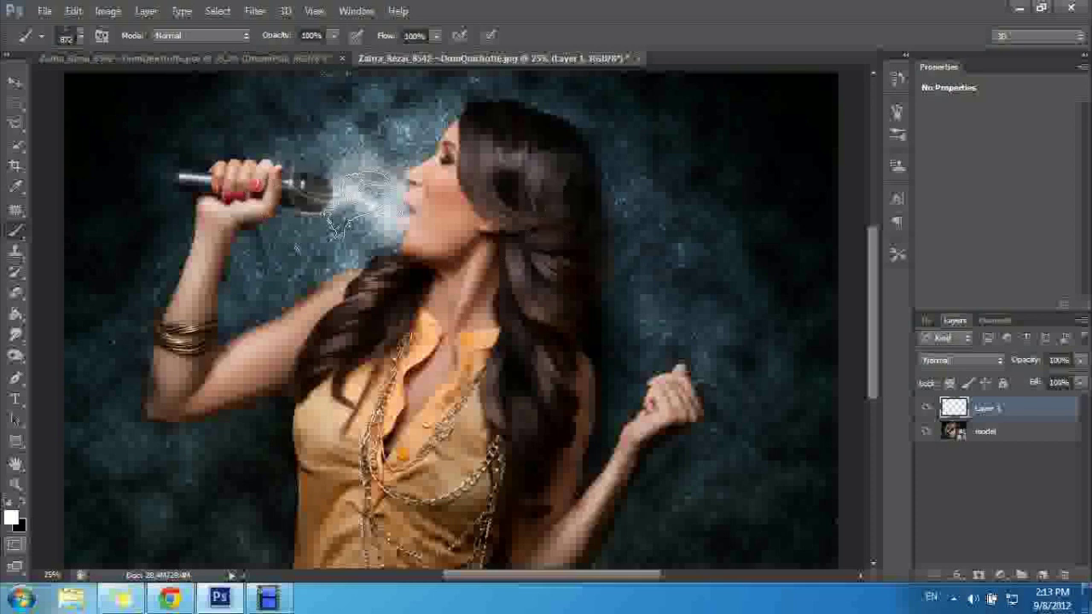
pyautogui.click(193, 61)
pyautogui.click(423, 57)
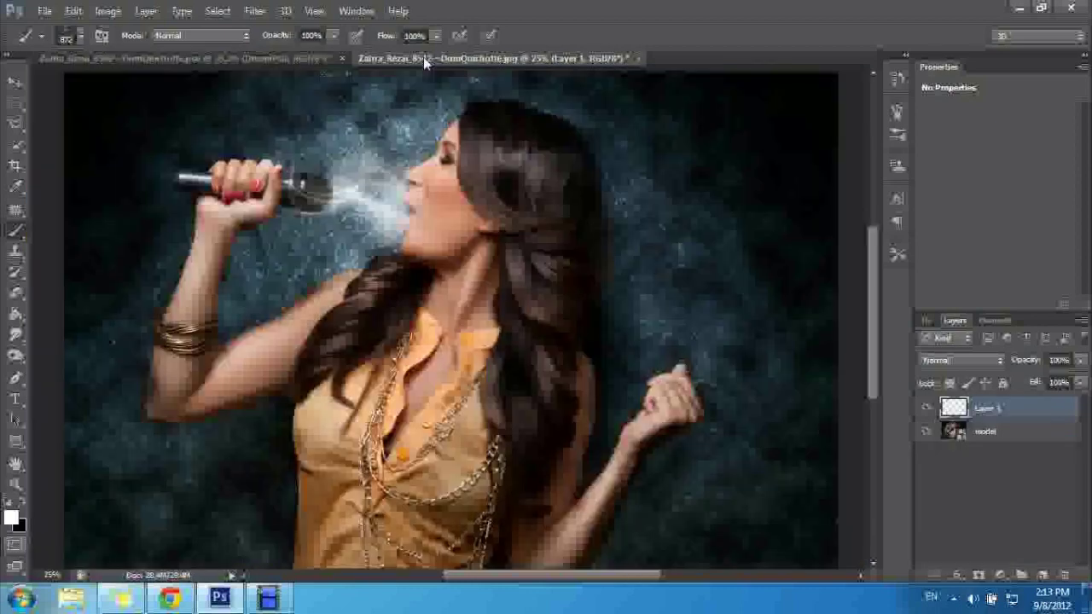
# - In Liquify, zoom onto the microphone, use 'model' as backdrop and mask by transparency
pyautogui.click(255, 10)
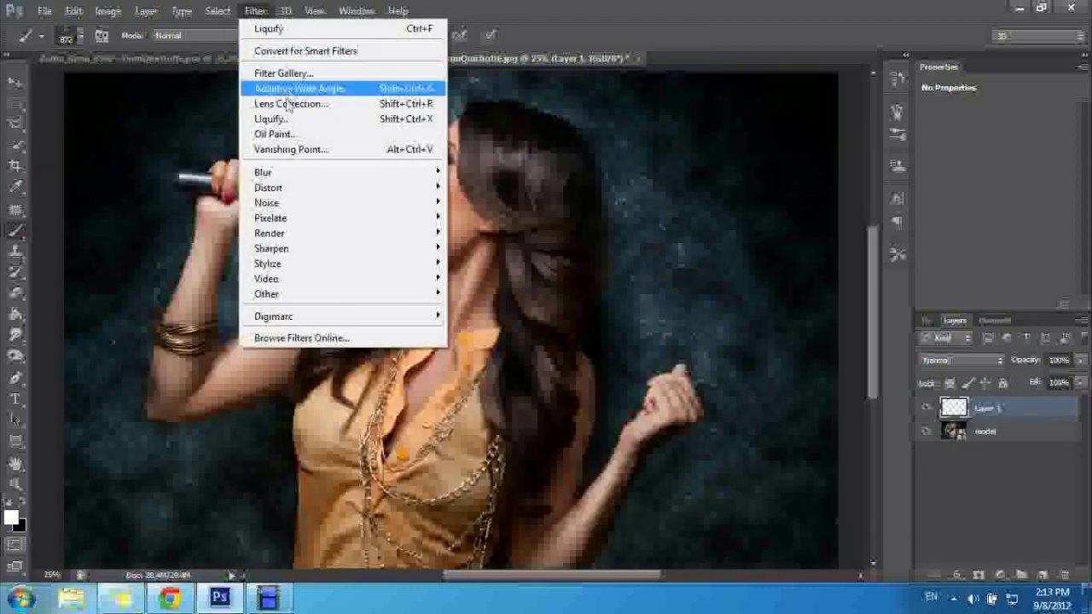
pyautogui.click(281, 121)
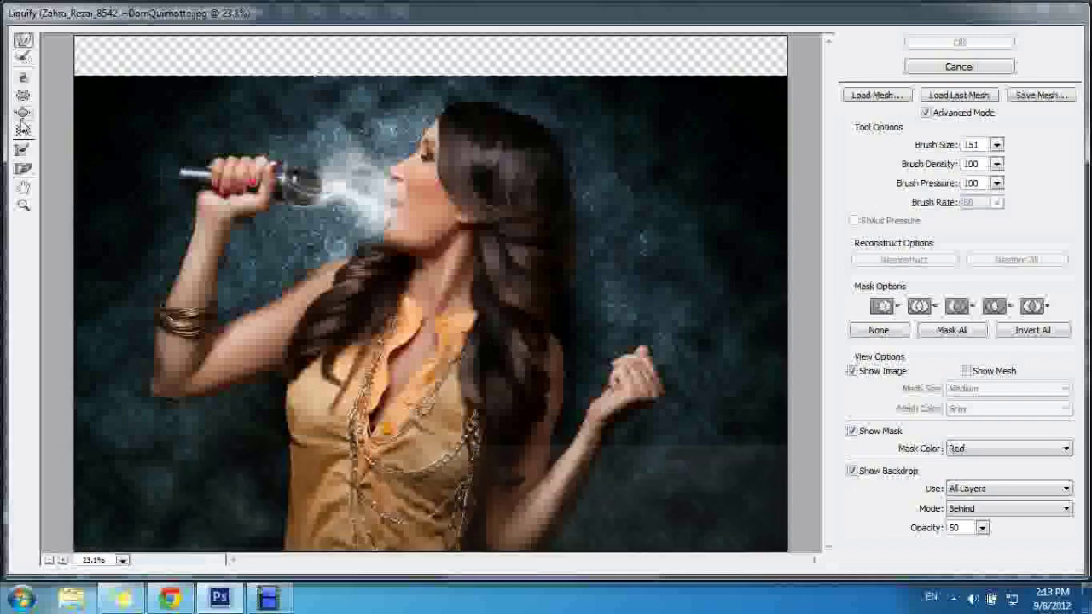
pyautogui.click(23, 207)
pyautogui.click(353, 197)
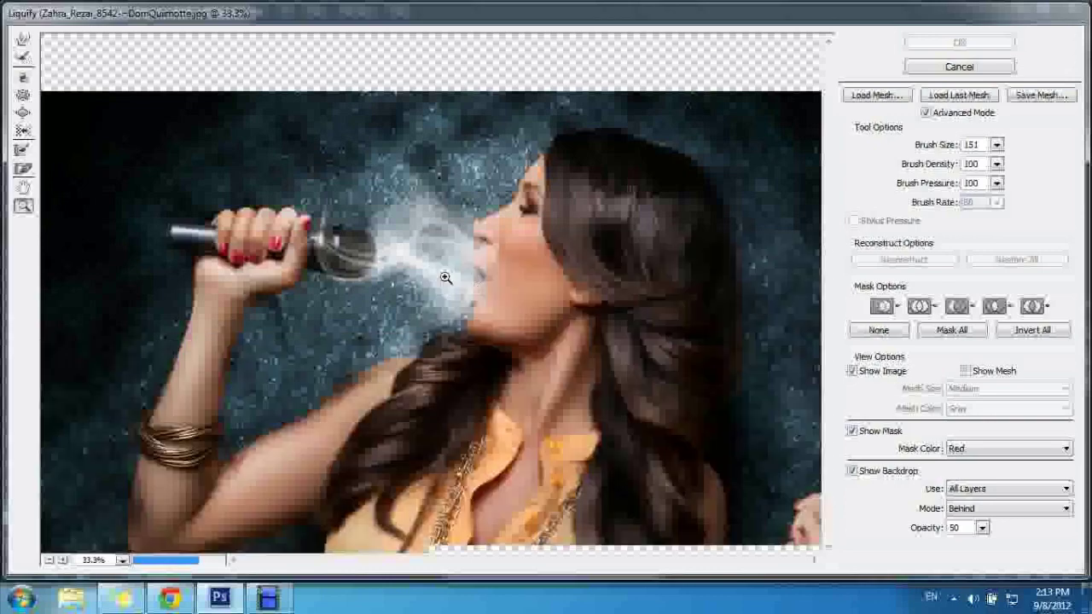
pyautogui.click(439, 270)
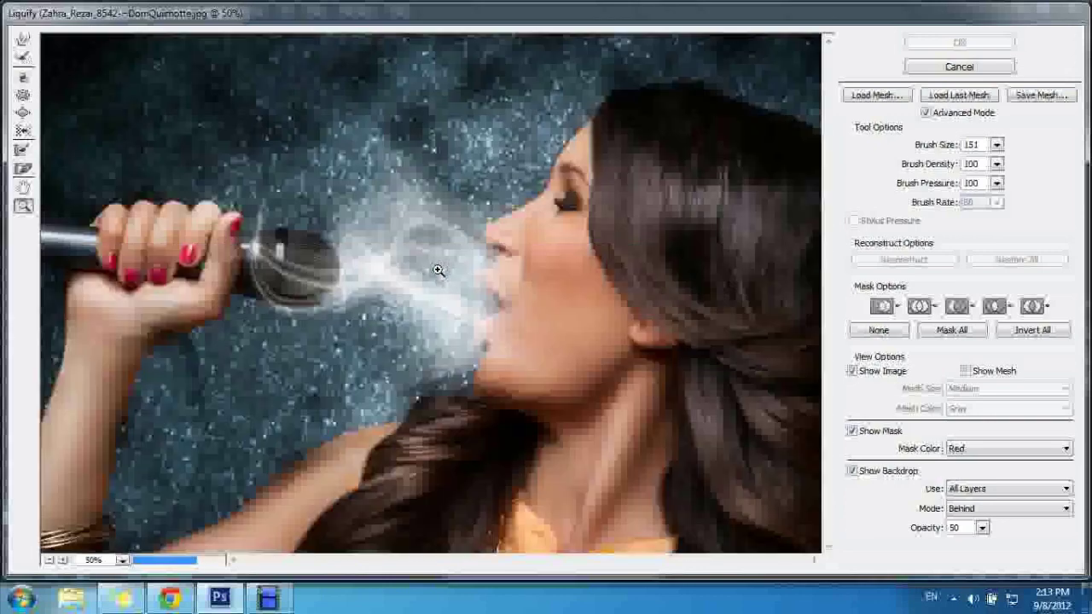
pyautogui.click(1003, 493)
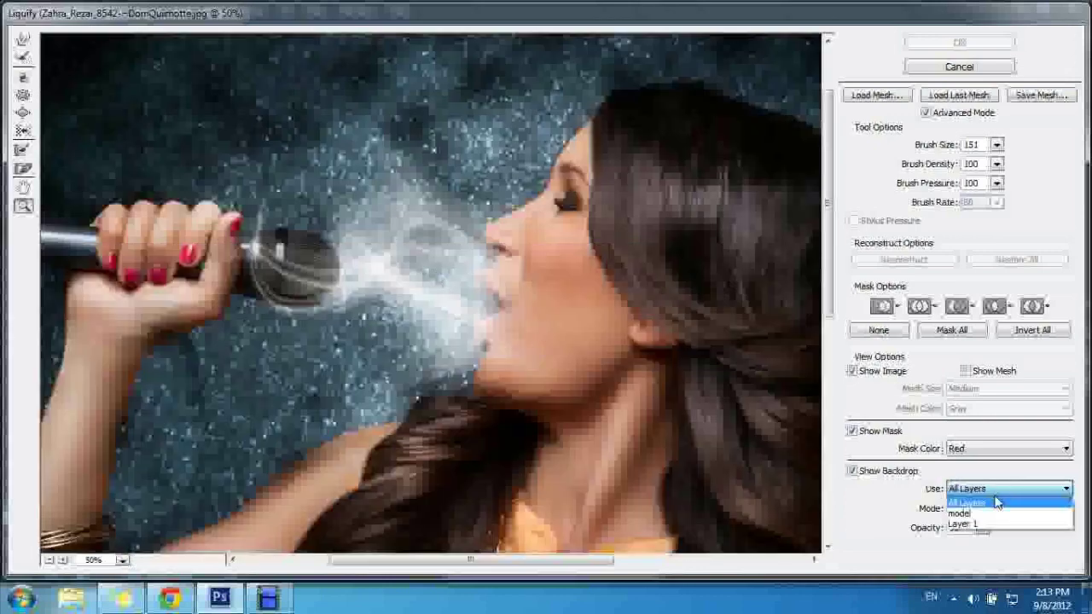
pyautogui.click(979, 515)
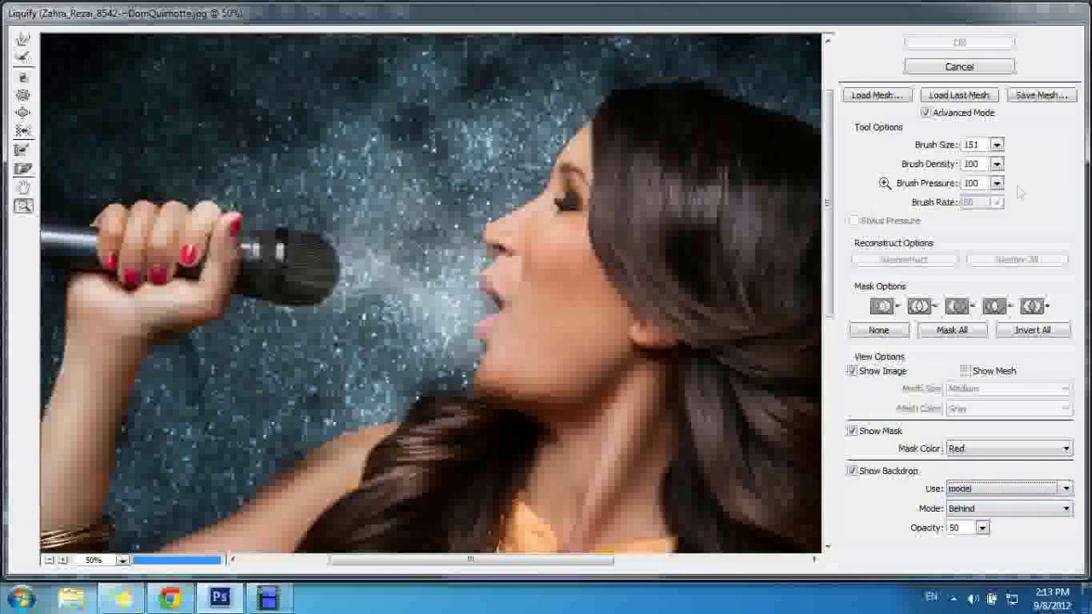
pyautogui.click(882, 306)
pyautogui.click(918, 350)
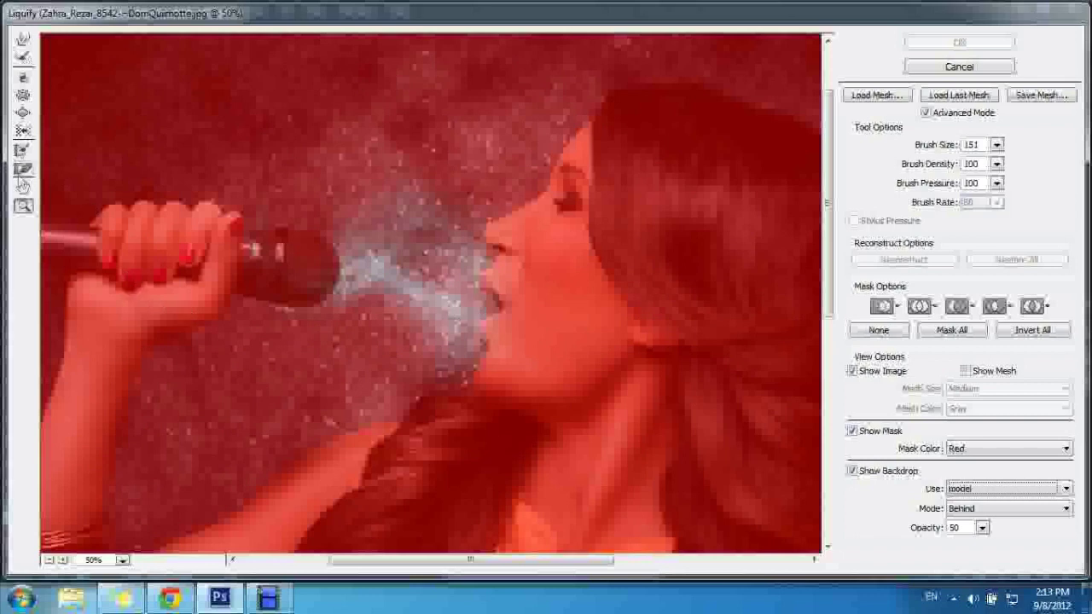
# - Forward Warp the spray into curling swirls, clear the mask, show All Layers, and apply
pyautogui.click(23, 40)
pyautogui.moveTo(330, 190); pyautogui.dragTo(426, 230)
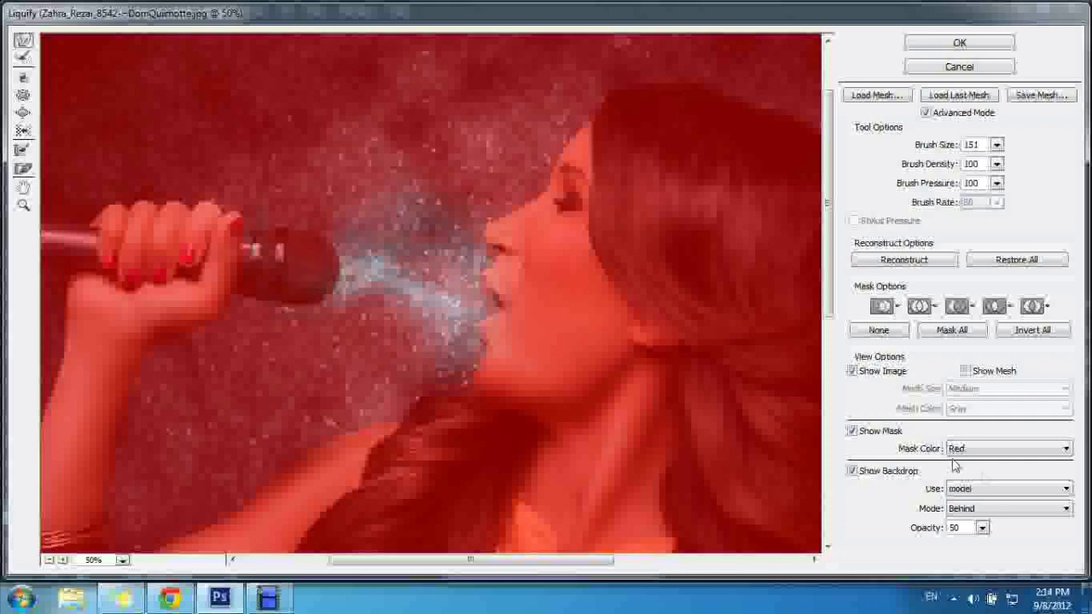
pyautogui.click(894, 305)
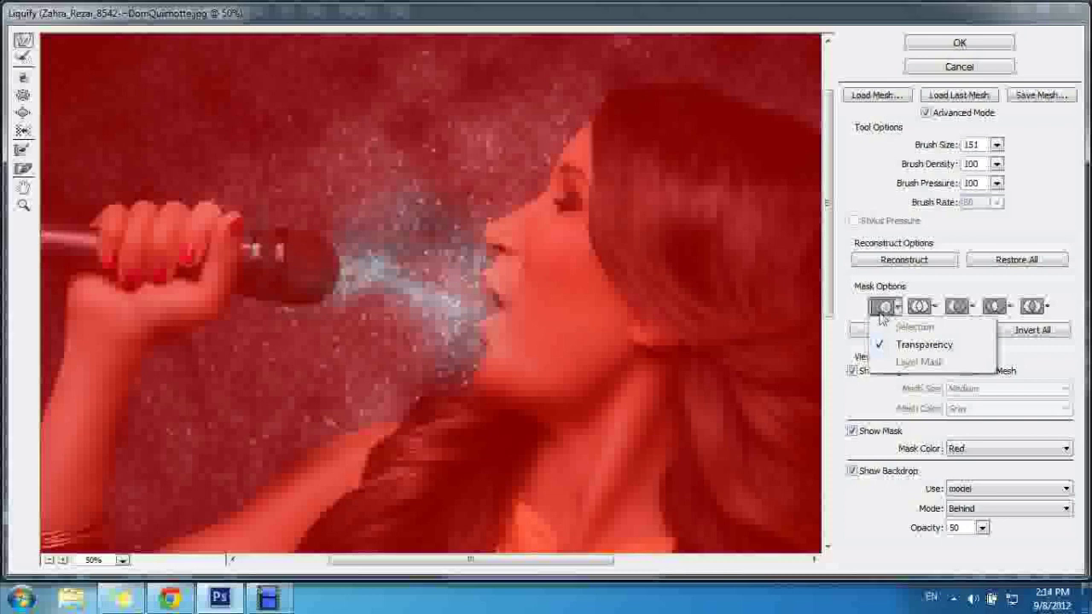
pyautogui.click(911, 344)
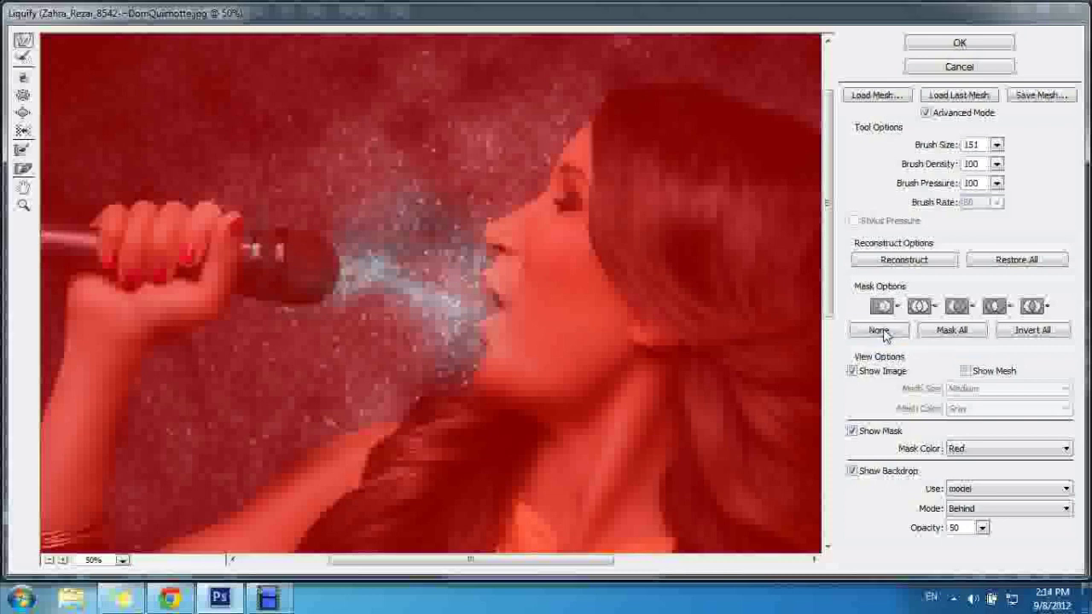
pyautogui.click(880, 331)
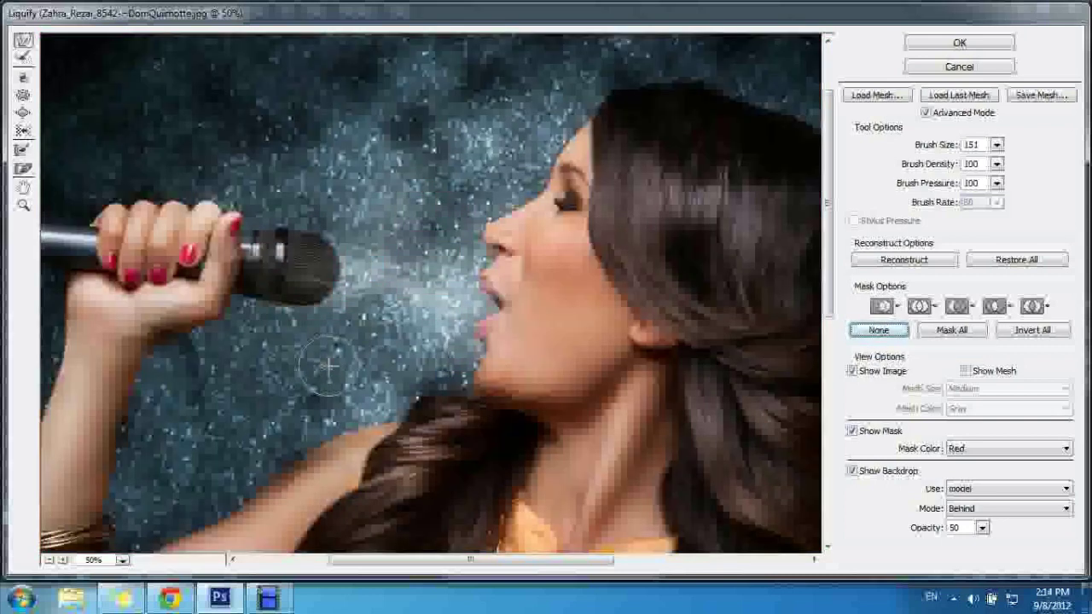
pyautogui.click(987, 489)
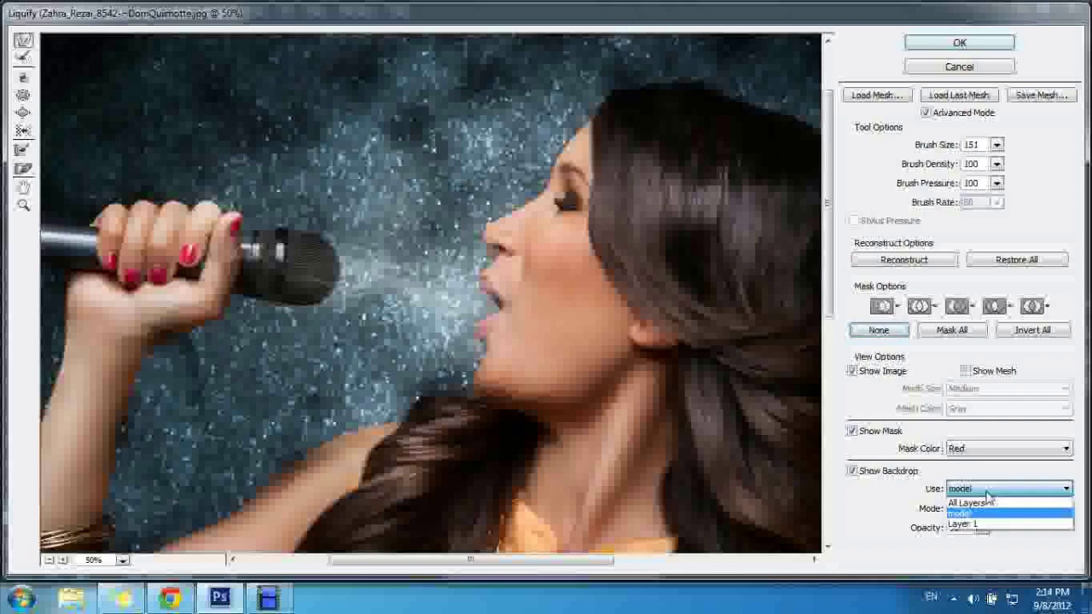
pyautogui.click(986, 519)
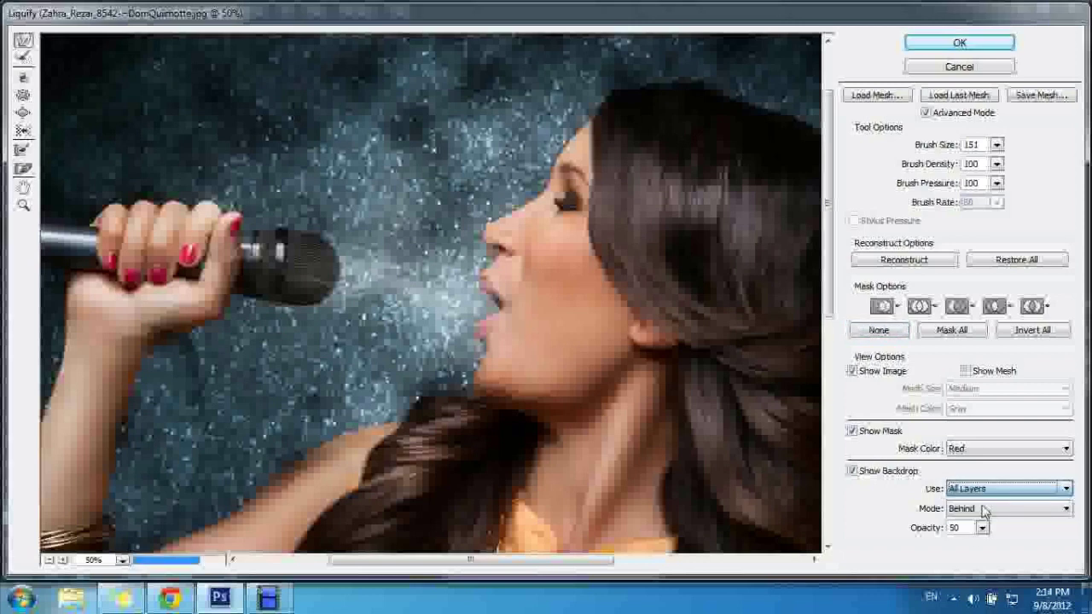
pyautogui.click(942, 42)
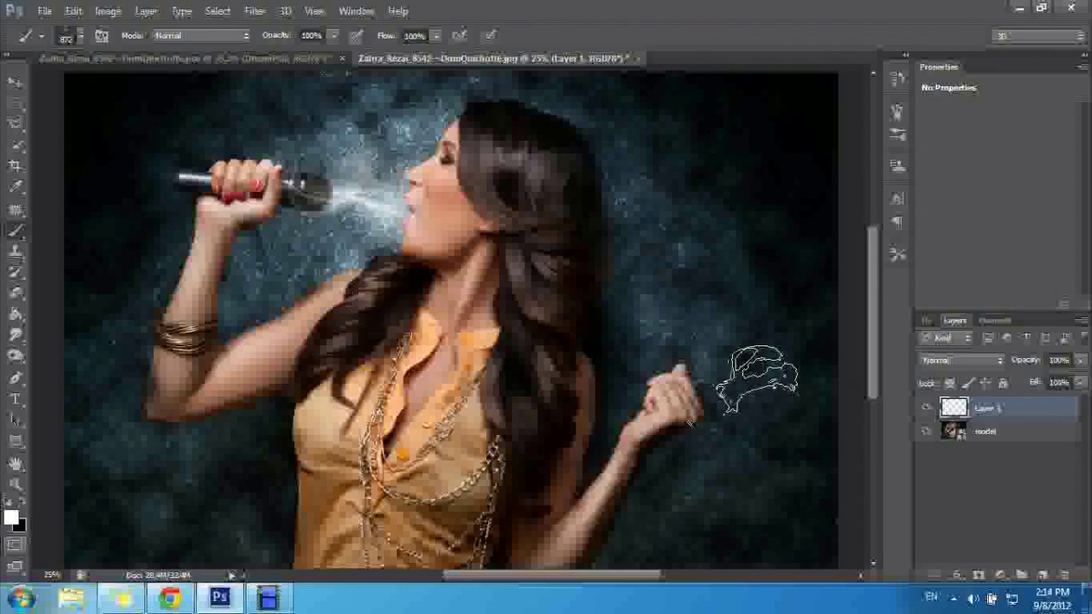
# - Zoom in on the singer's face and erase stray smoke wisps from Layer 1
pyautogui.click(14, 485)
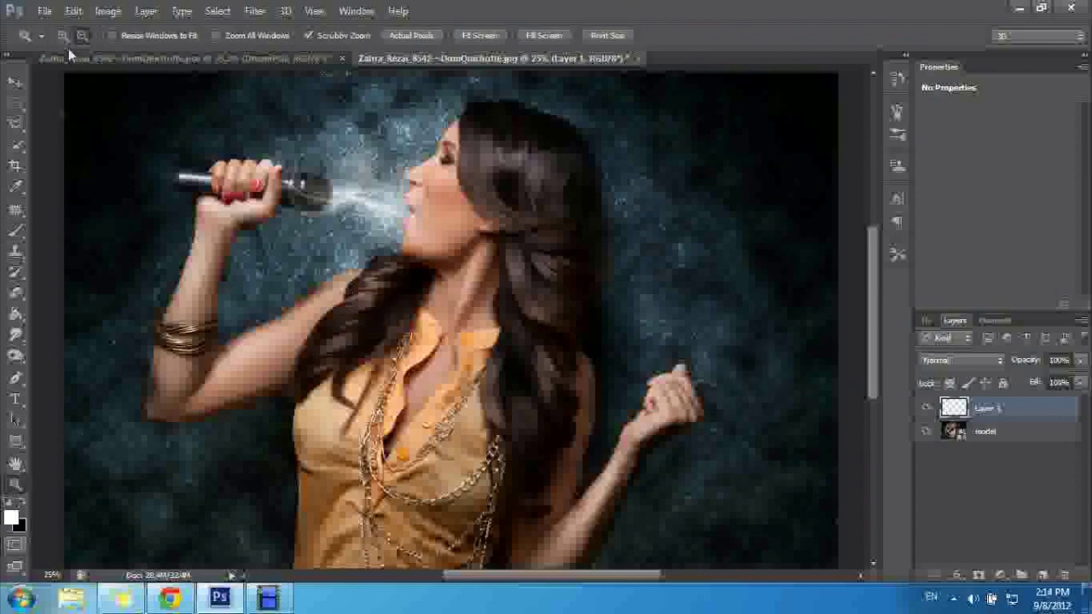
pyautogui.moveTo(410, 221); pyautogui.dragTo(326, 249)
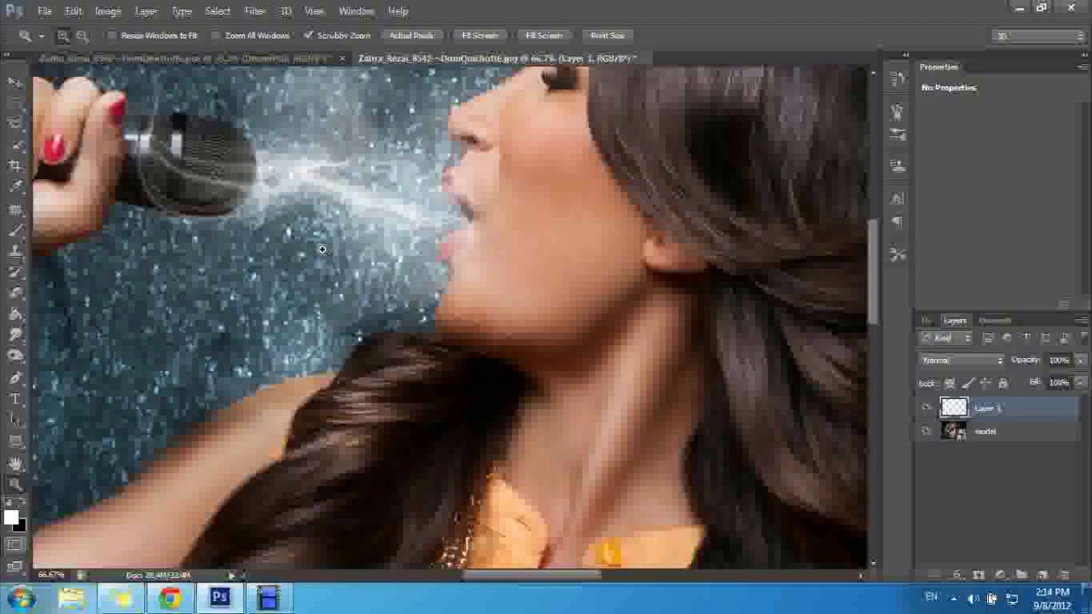
pyautogui.click(14, 291)
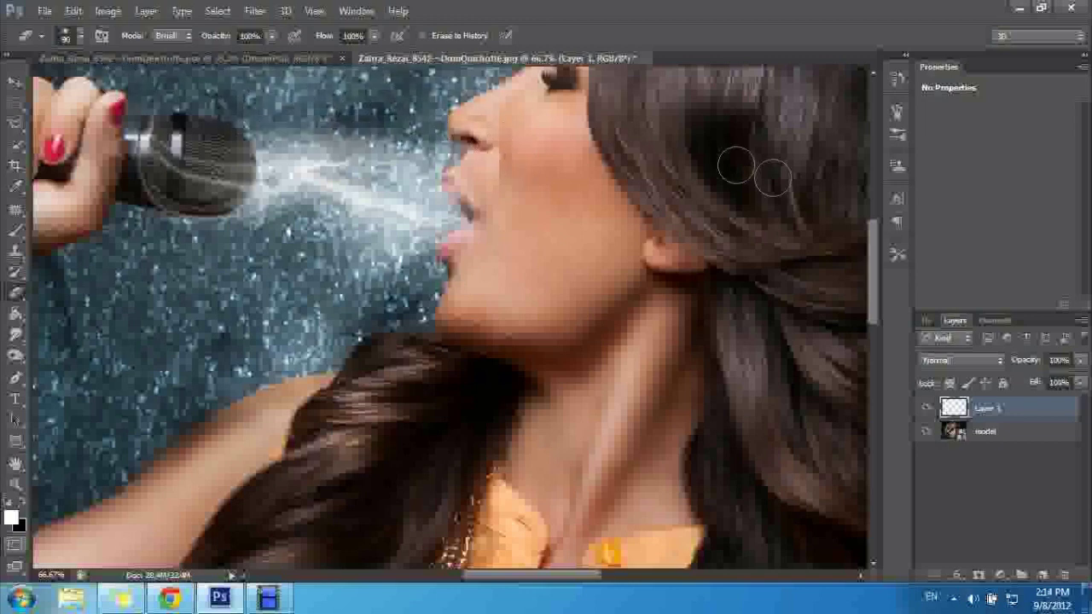
pyautogui.click(1001, 577)
pyautogui.click(958, 575)
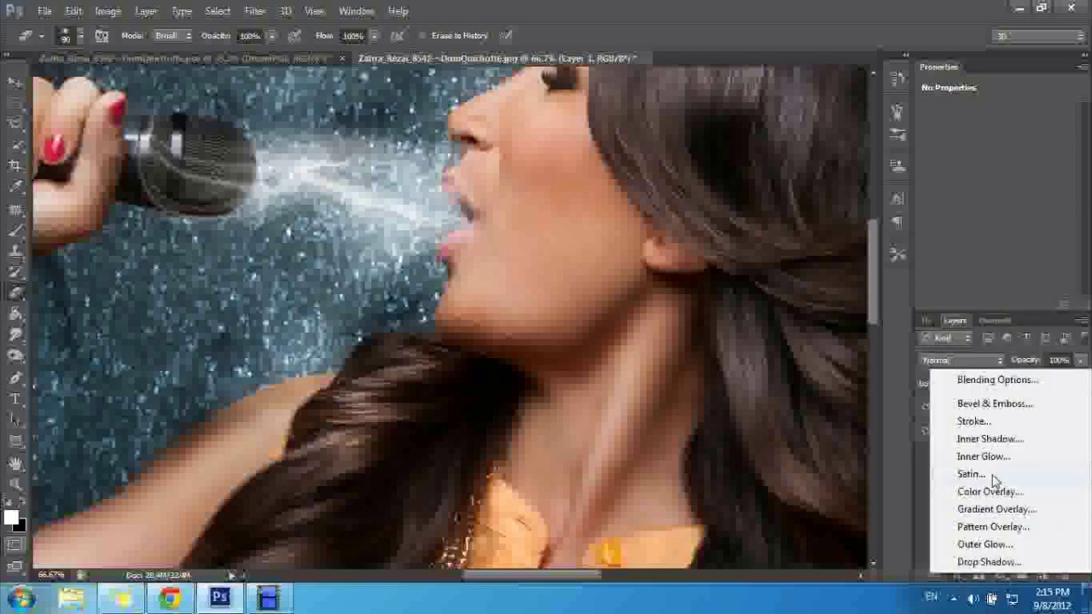
# - Enable Outer Glow on Layer 1 and set its colour to a light pink
pyautogui.click(987, 545)
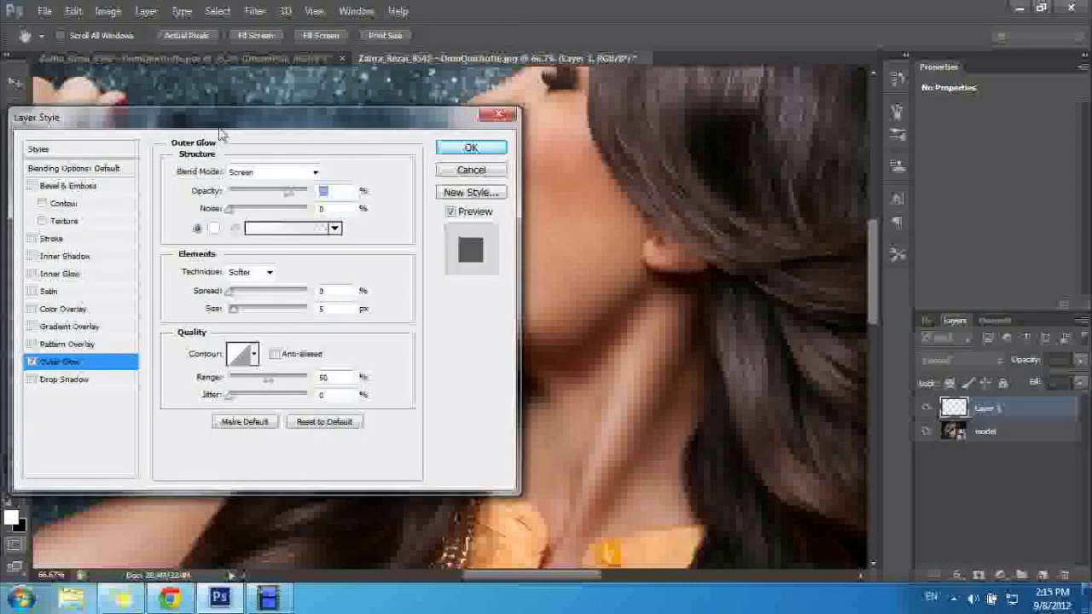
pyautogui.moveTo(222, 129); pyautogui.dragTo(783, 153)
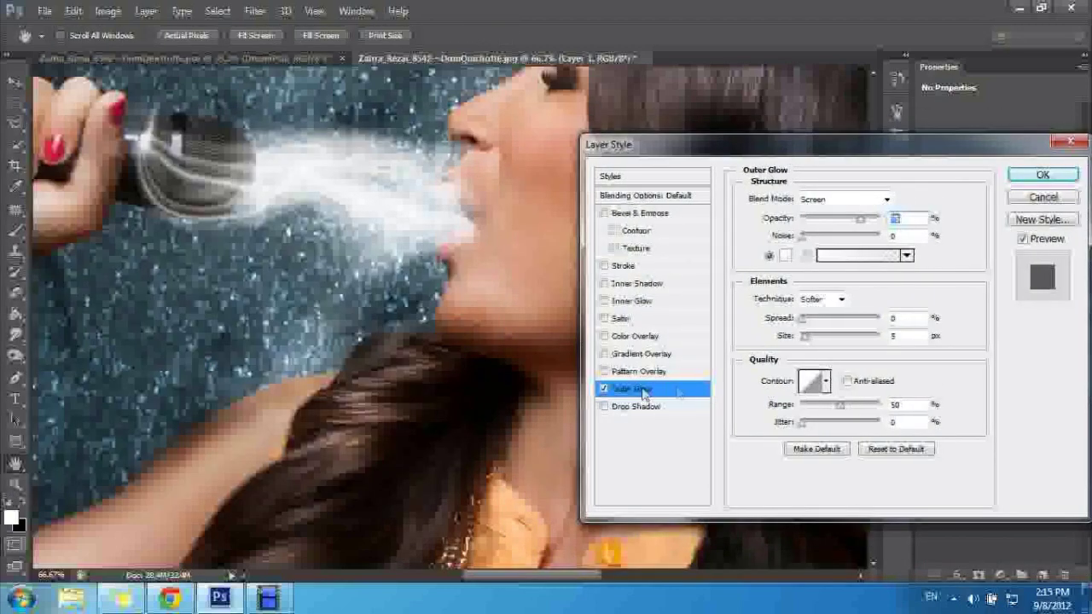
pyautogui.click(789, 255)
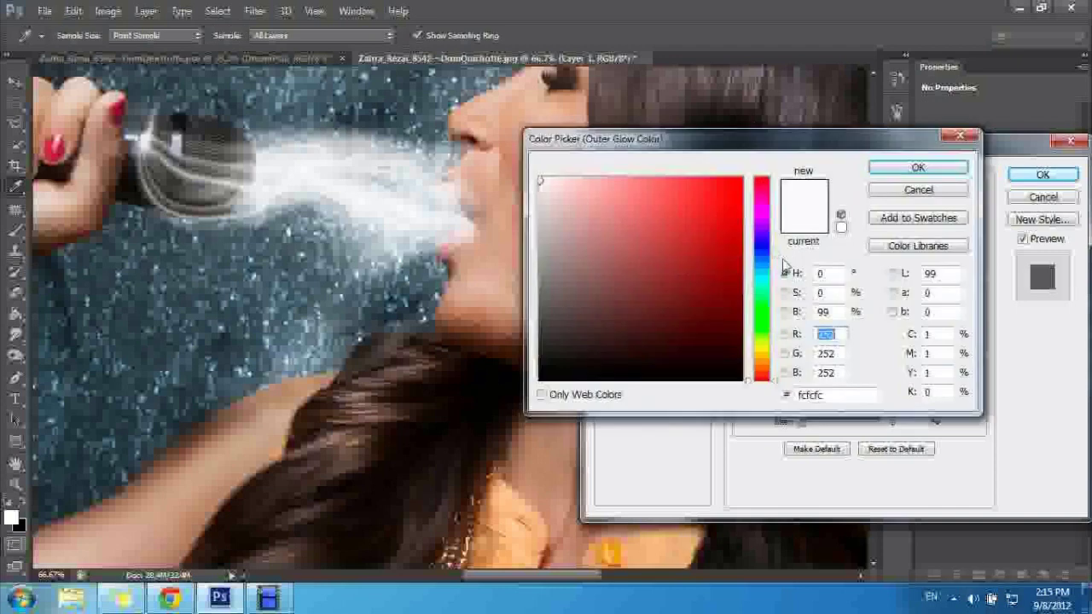
pyautogui.moveTo(762, 275); pyautogui.dragTo(763, 219)
pyautogui.click(717, 181)
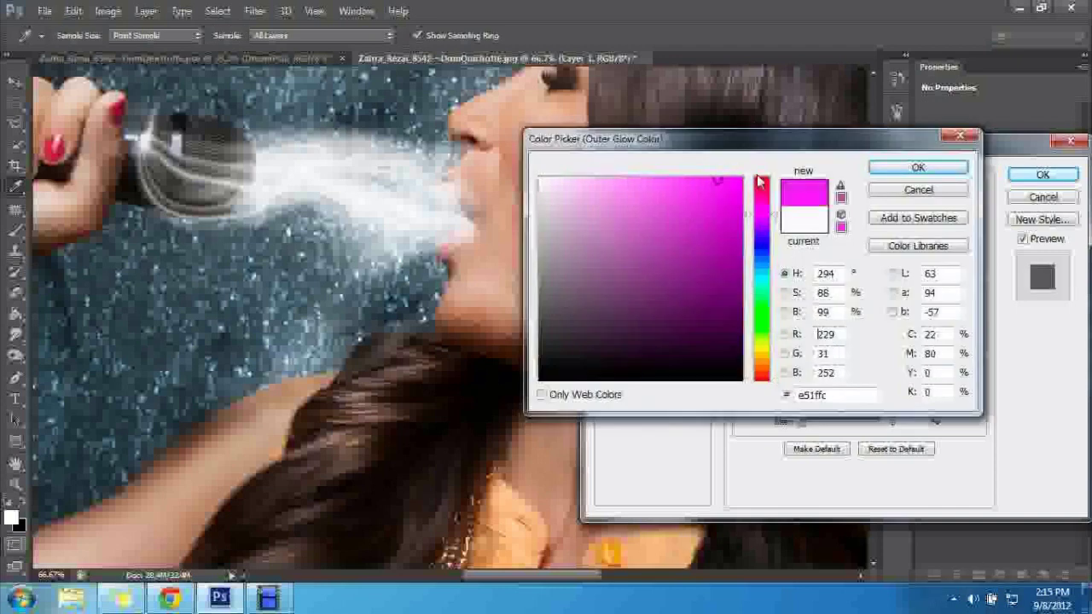
pyautogui.click(716, 184)
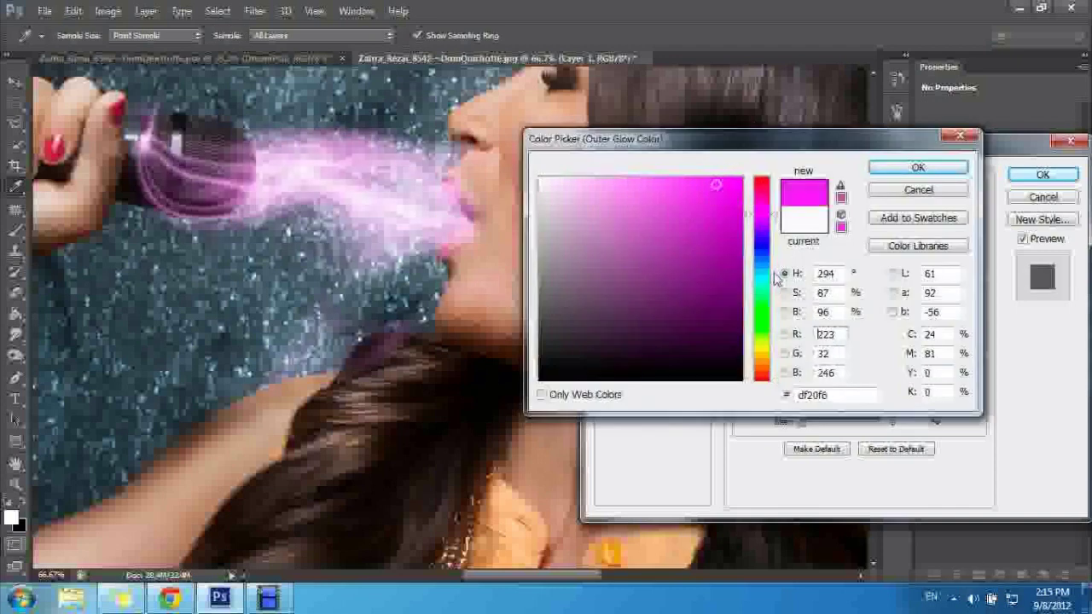
pyautogui.click(762, 208)
pyautogui.click(708, 222)
pyautogui.click(722, 193)
pyautogui.click(918, 167)
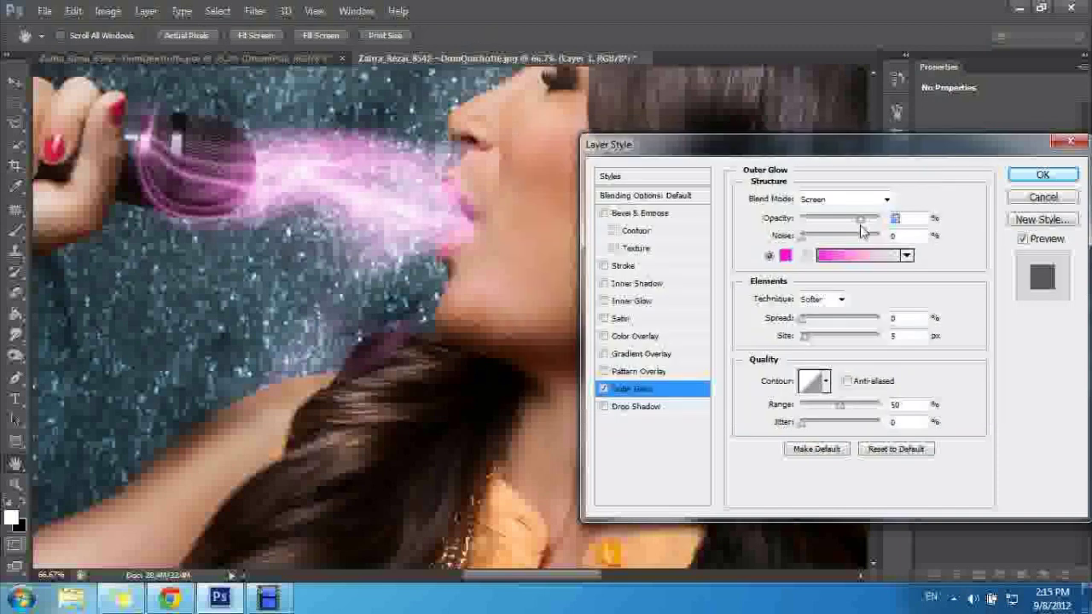
# - Set the glow to Screen, 82% opacity, 14% noise and 7 px size, and confirm
pyautogui.moveTo(860, 220); pyautogui.dragTo(896, 219)
pyautogui.moveTo(802, 319)
pyautogui.mouseDown()
pyautogui.moveTo(811, 324)
pyautogui.moveTo(800, 321)
pyautogui.mouseUp()
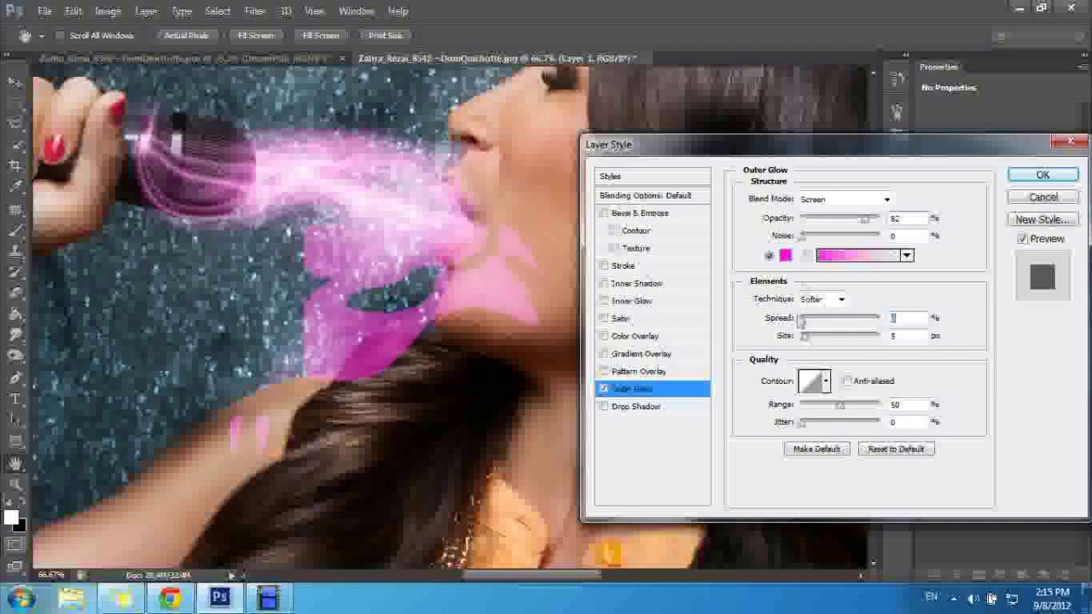
pyautogui.moveTo(802, 237); pyautogui.dragTo(814, 239)
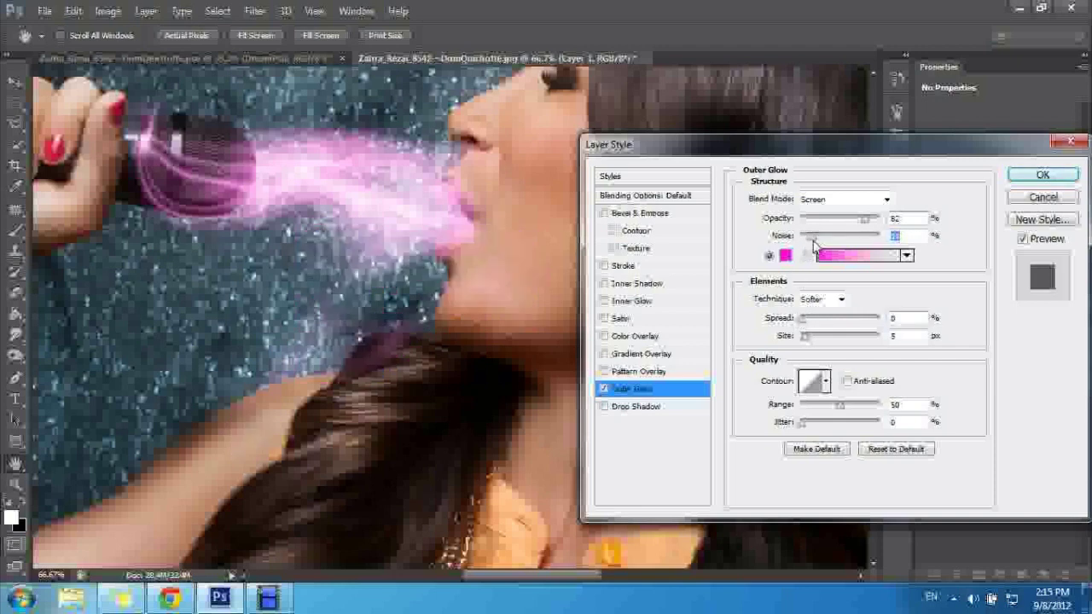
pyautogui.moveTo(814, 245); pyautogui.dragTo(811, 240)
pyautogui.click(806, 336)
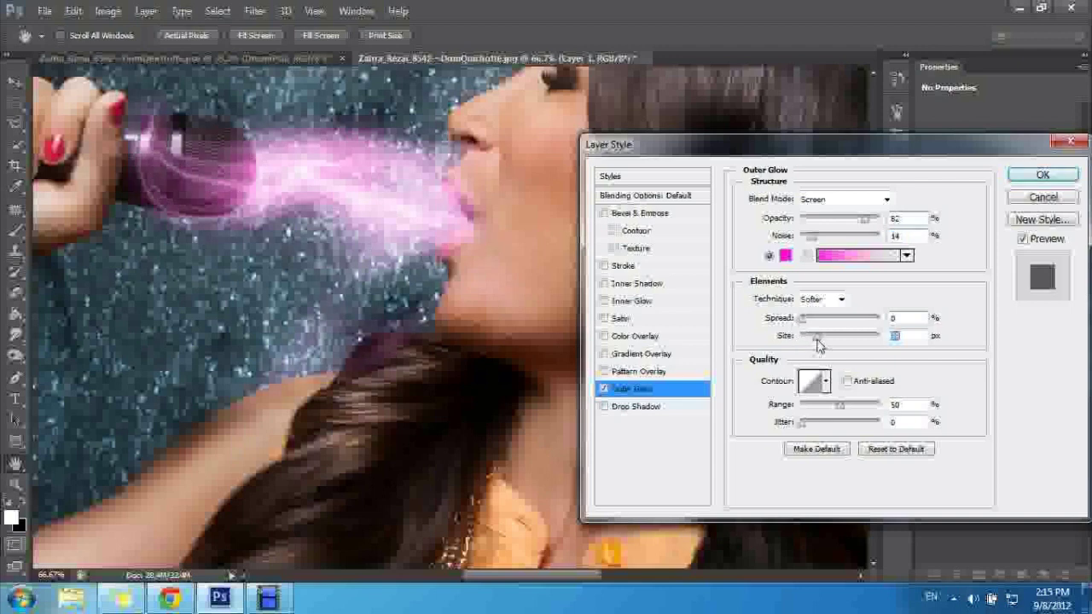
pyautogui.moveTo(811, 340); pyautogui.dragTo(805, 339)
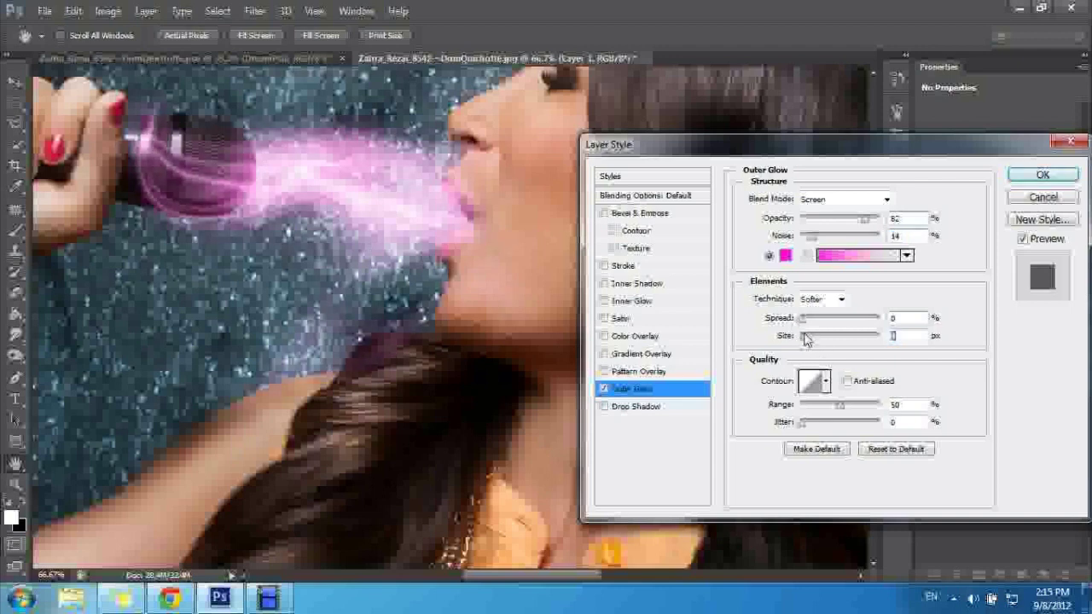
pyautogui.moveTo(806, 338); pyautogui.dragTo(807, 341)
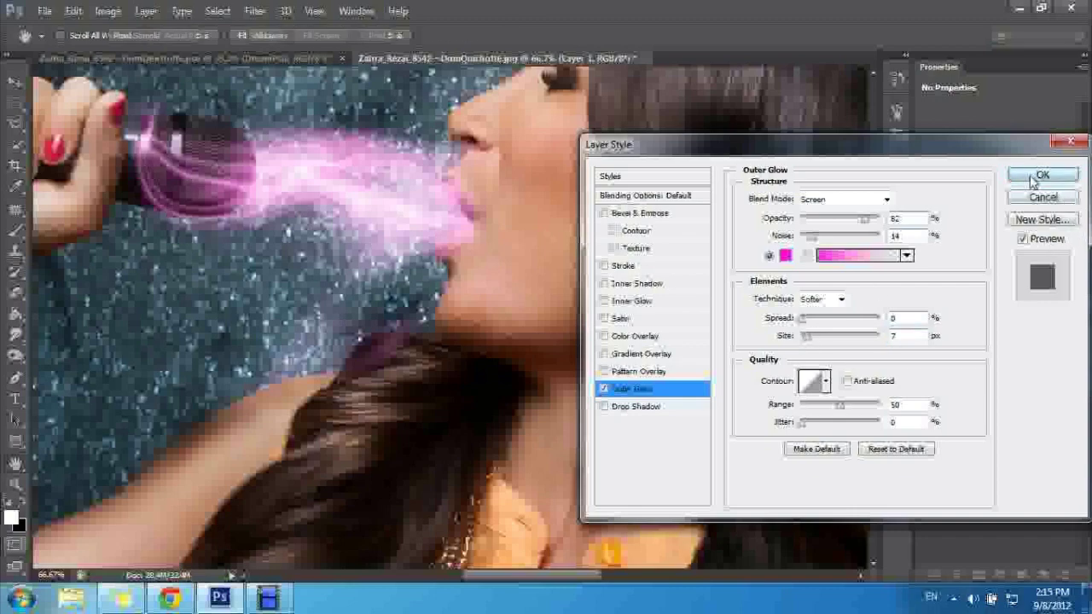
pyautogui.click(1042, 175)
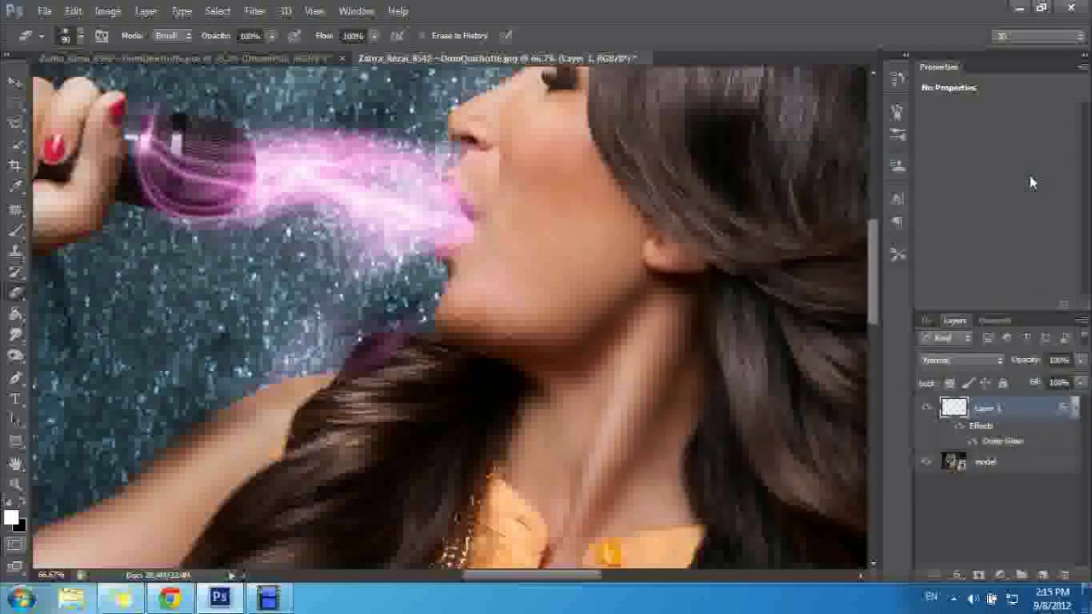
# - Zoom out, erase excess pink glow between microphone and lips, and duplicate Layer 1 as Layer 1 copy
pyautogui.click(16, 484)
pyautogui.click(83, 35)
pyautogui.click(357, 169)
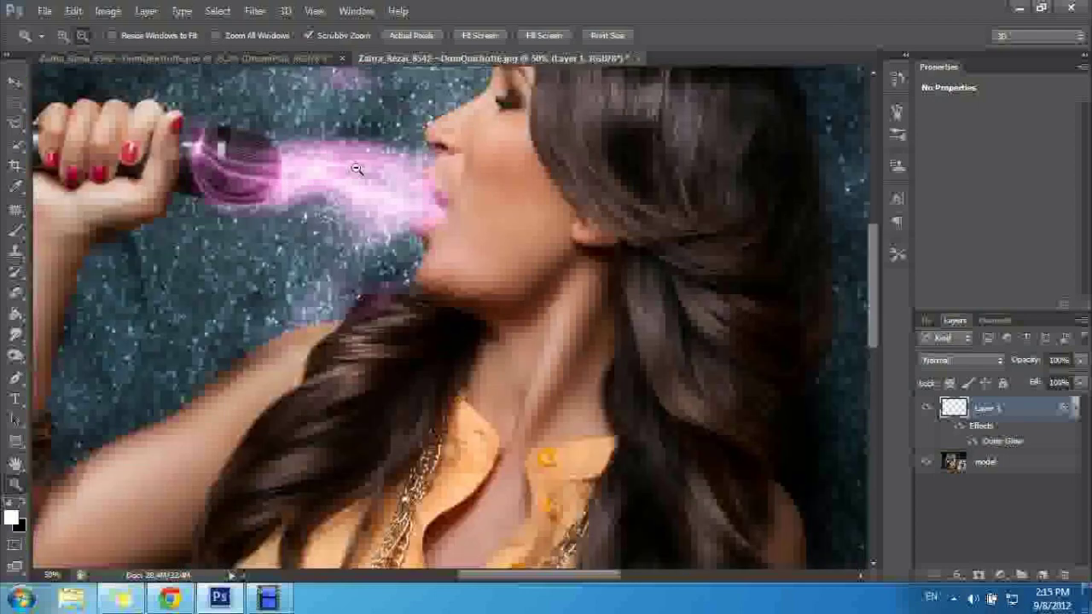
pyautogui.click(357, 169)
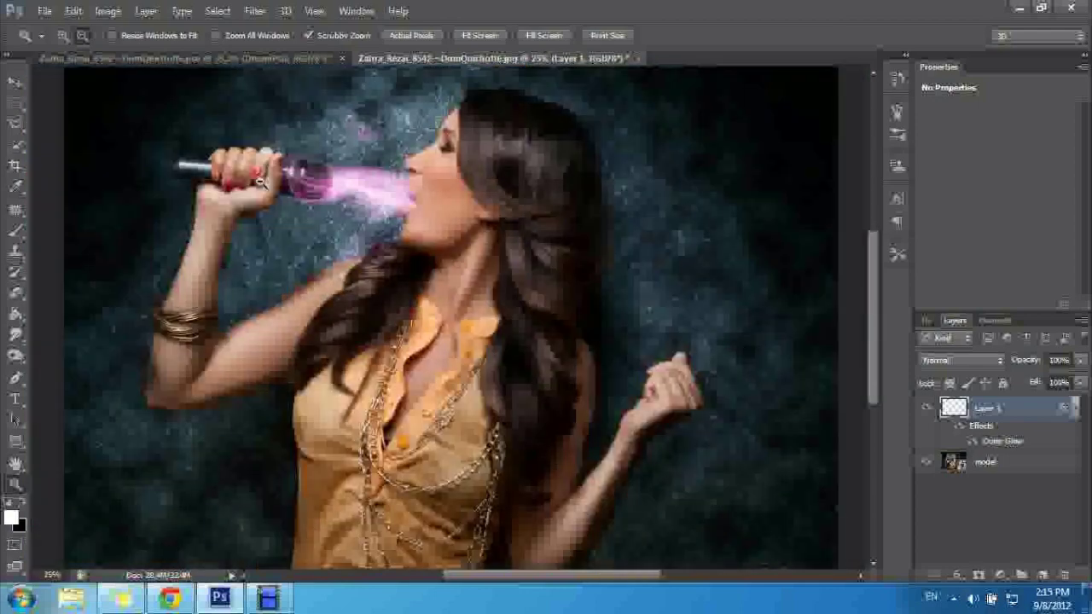
pyautogui.click(15, 292)
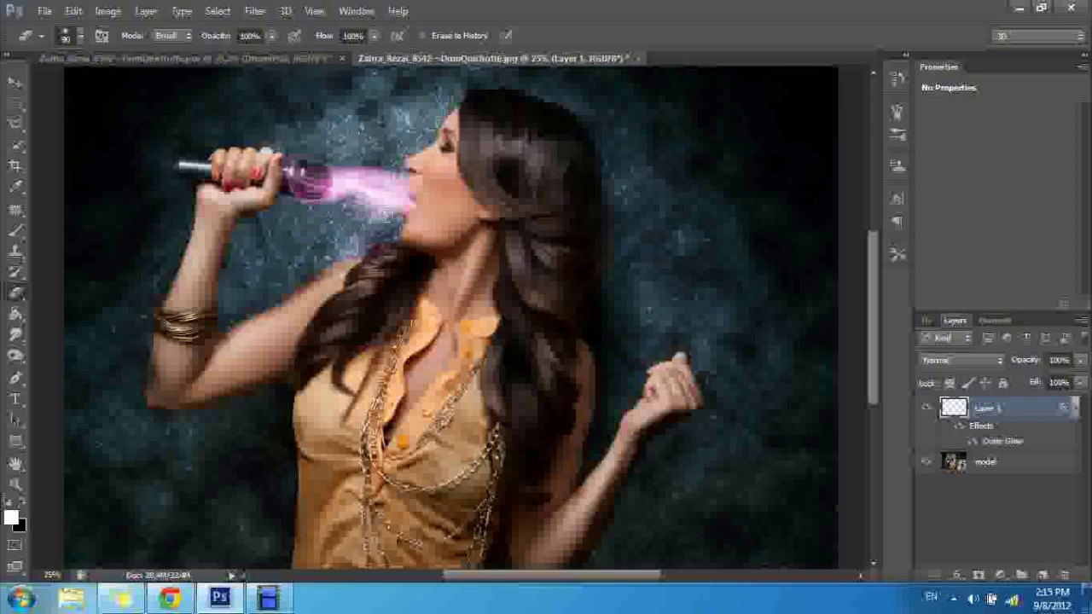
pyautogui.moveTo(391, 205); pyautogui.dragTo(348, 207)
pyautogui.moveTo(334, 162); pyautogui.dragTo(358, 165)
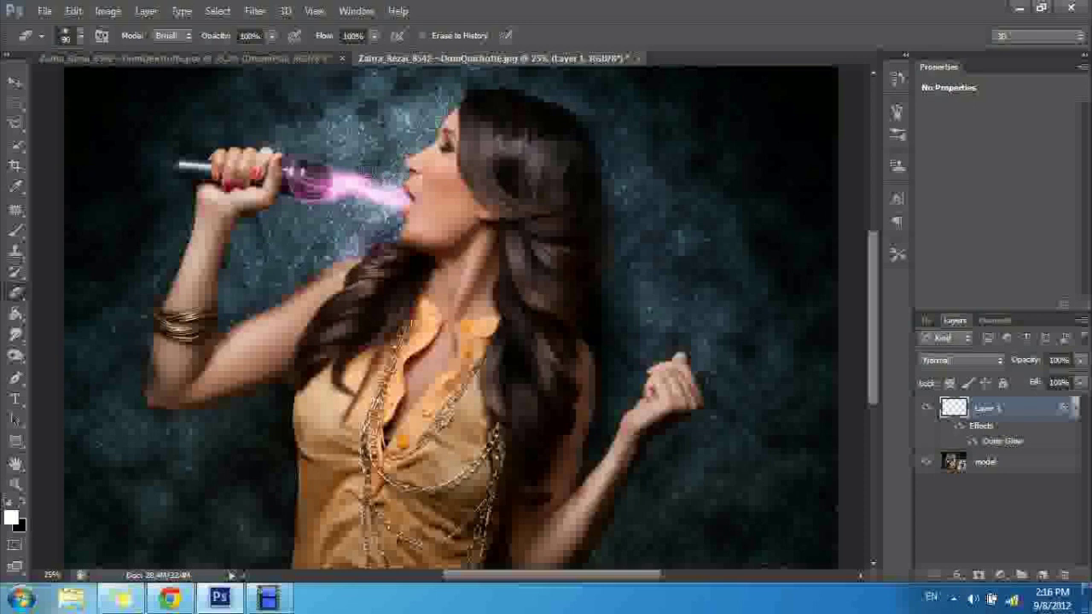
pyautogui.moveTo(989, 408); pyautogui.dragTo(1046, 577)
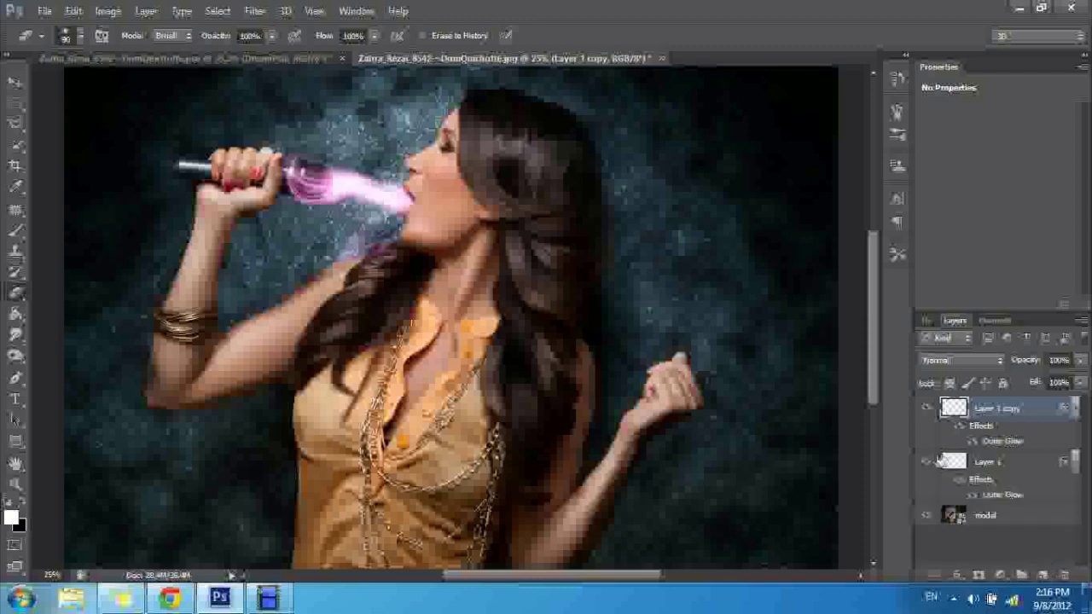
# - Hide Layer 1, then Twirl Clockwise the Layer 1 copy stream around the mic in Liquify over the 'model' backdrop
pyautogui.click(927, 463)
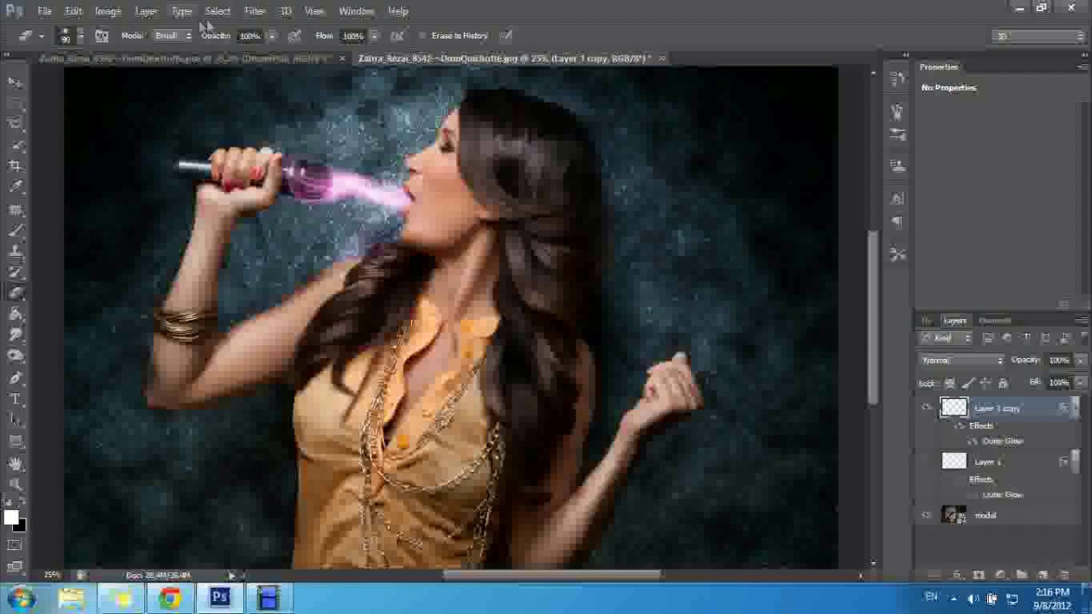
pyautogui.click(254, 11)
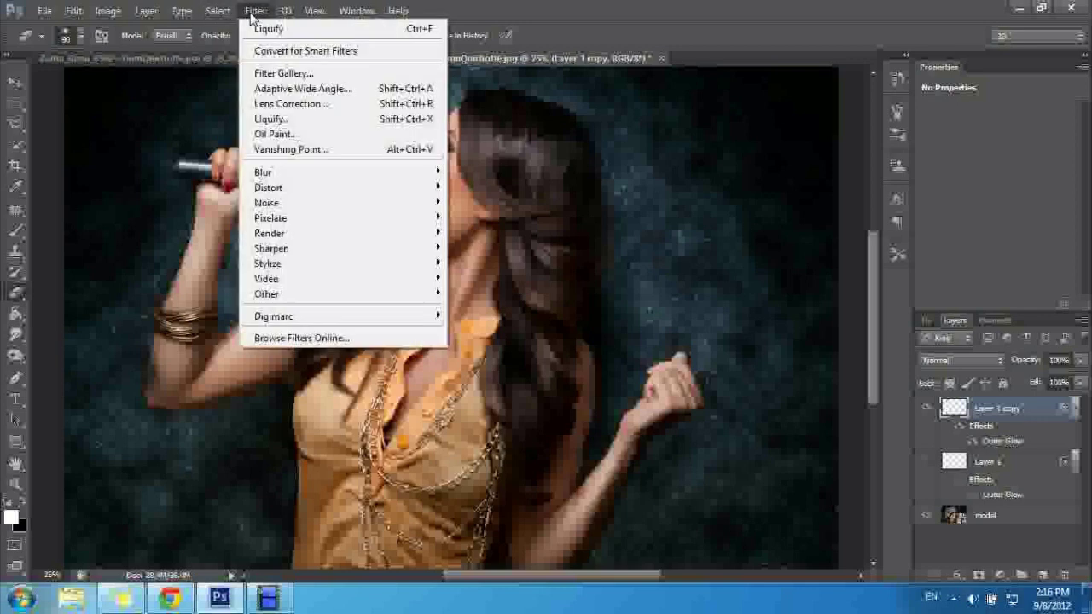
pyautogui.click(284, 121)
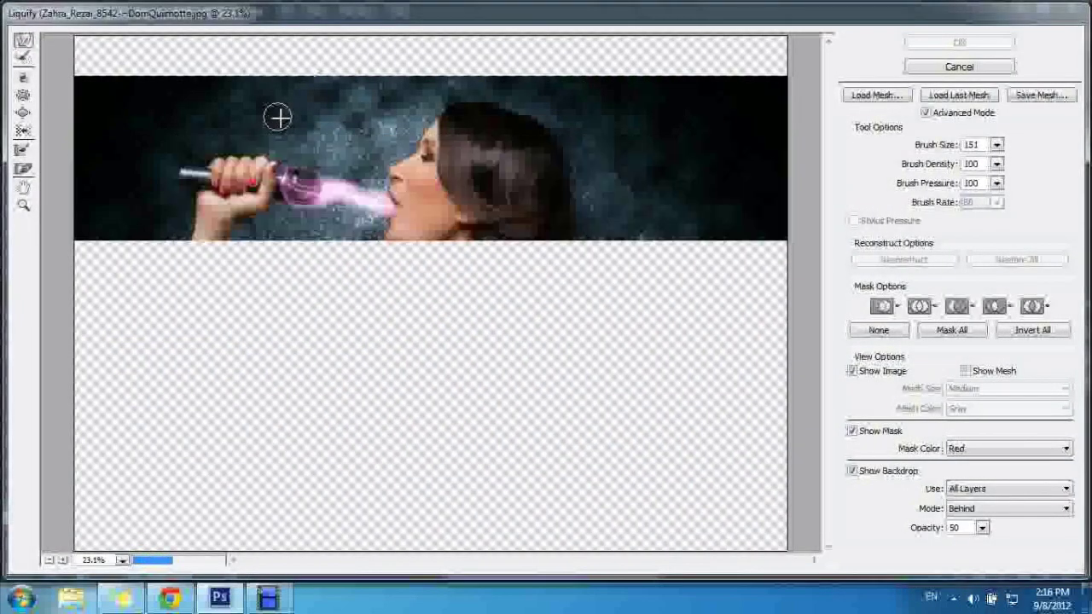
pyautogui.click(985, 488)
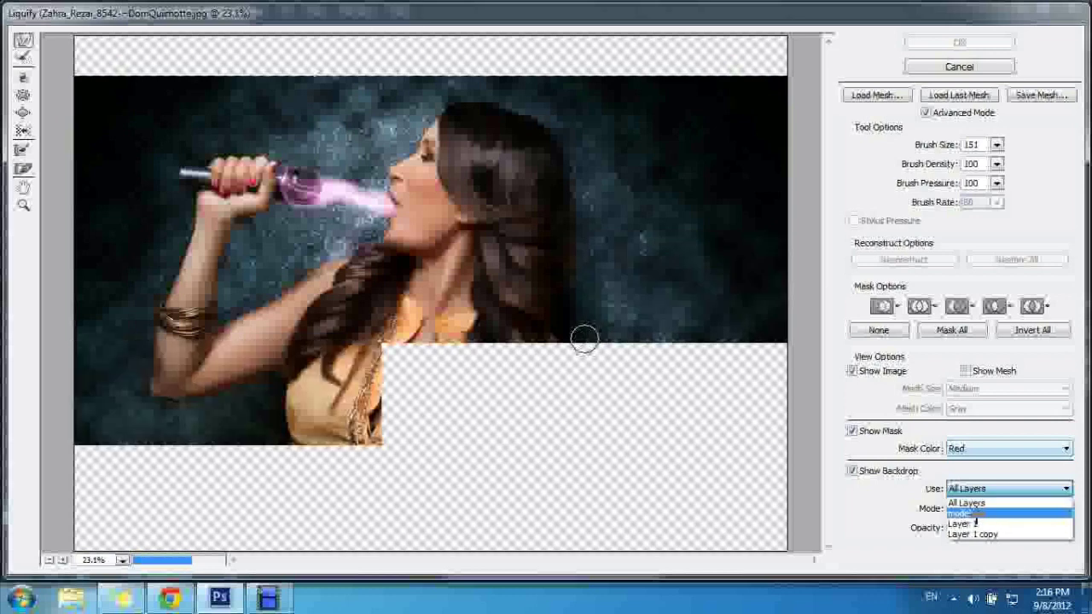
pyautogui.click(972, 515)
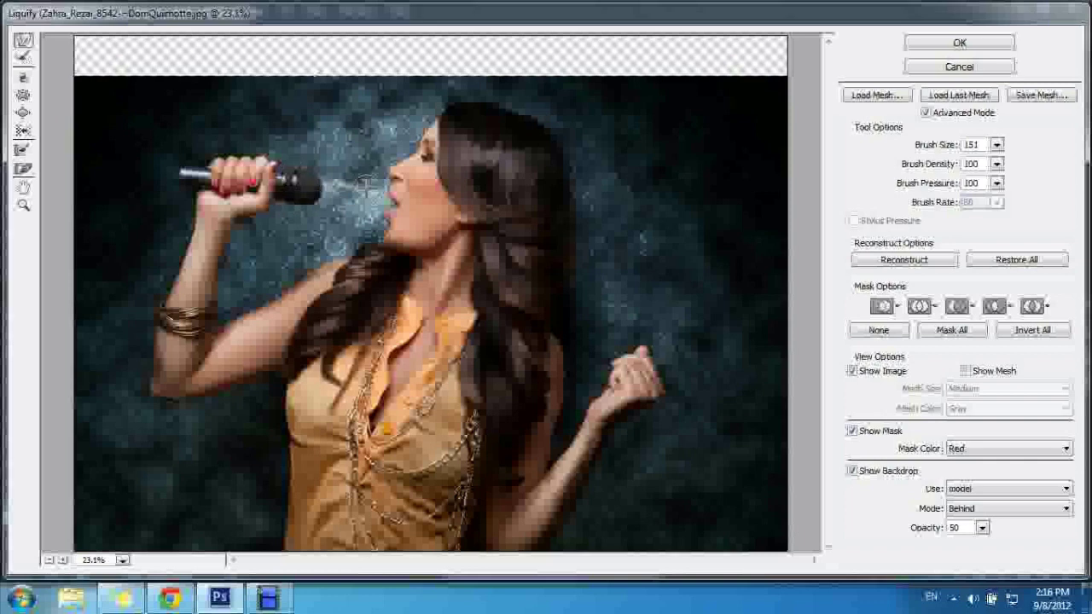
pyautogui.click(24, 77)
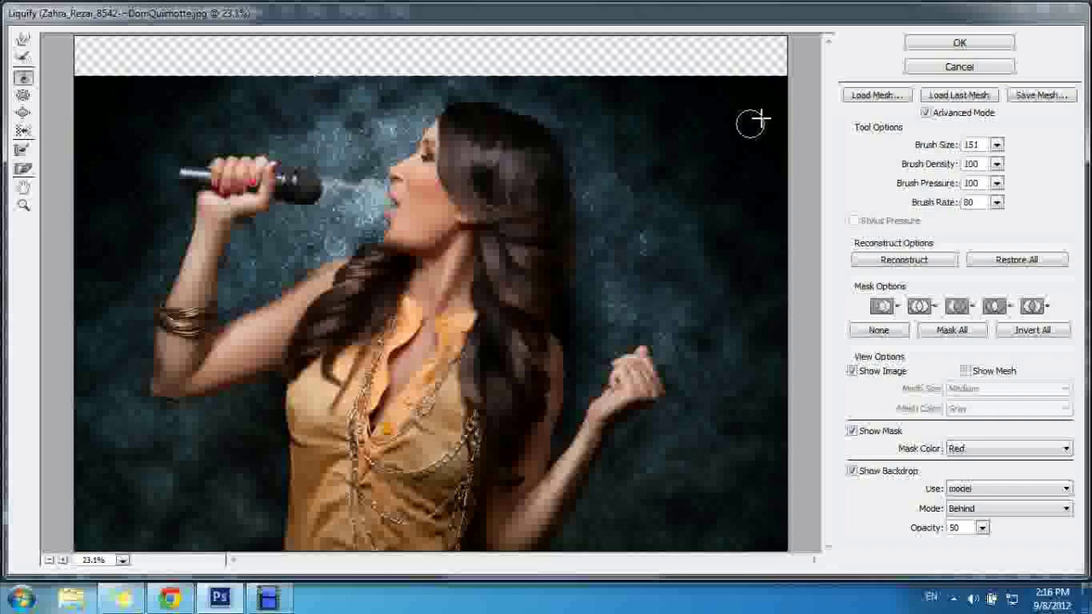
pyautogui.click(981, 488)
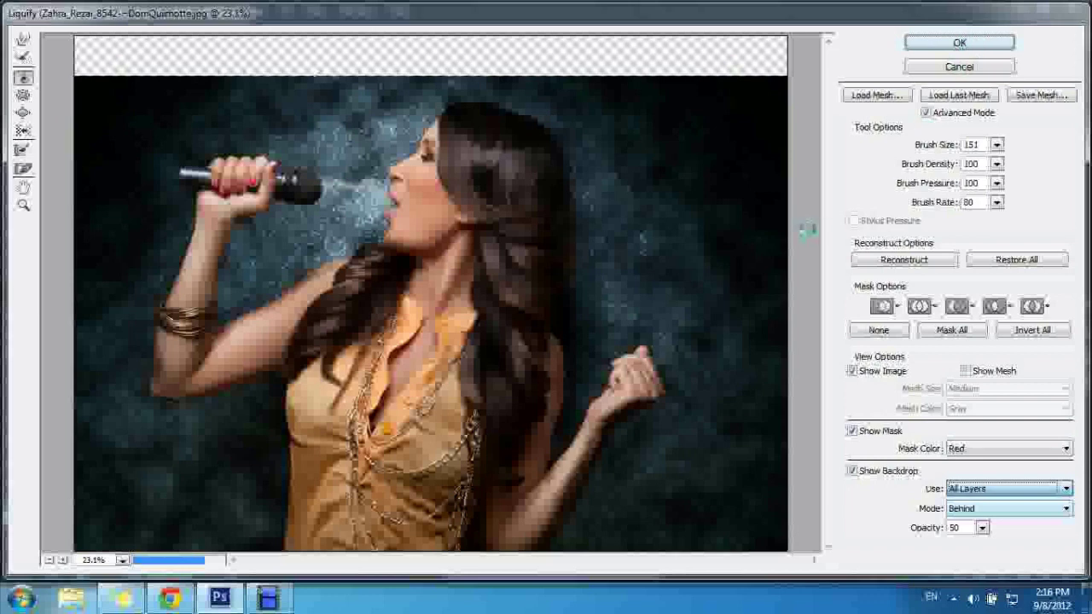
pyautogui.press('Return')
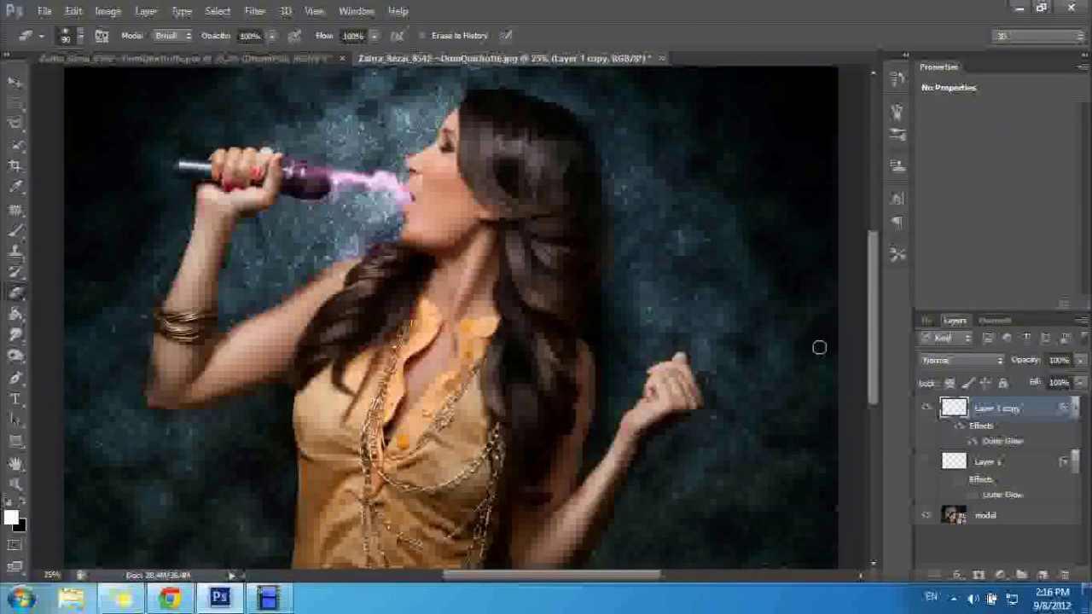
# - Show Layer 1 again and change Layer 1 copy's Outer Glow colour to blue #006cff
pyautogui.click(926, 462)
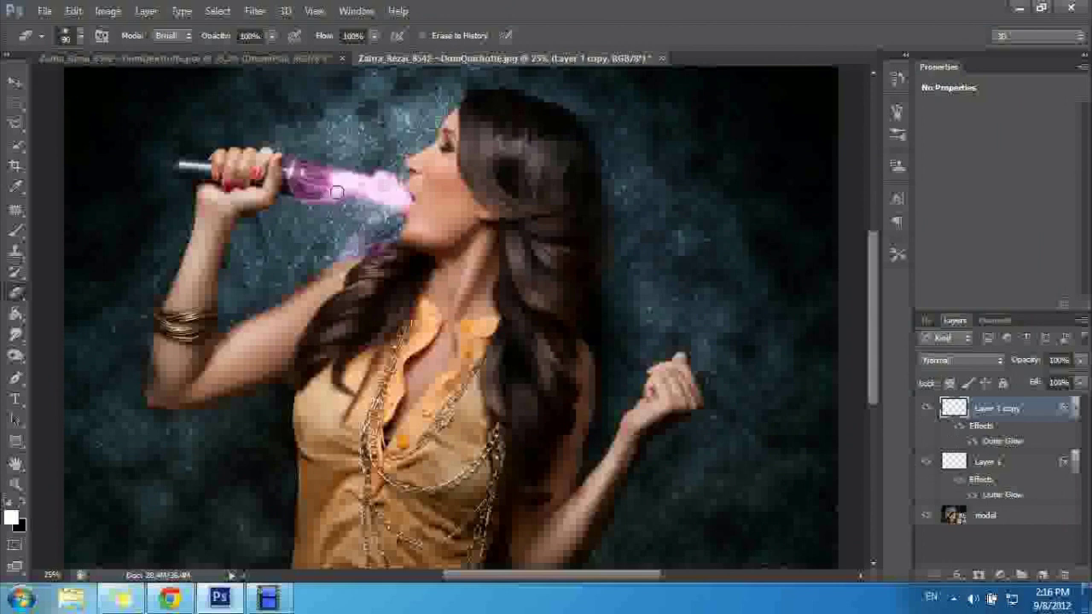
pyautogui.doubleClick(1068, 412)
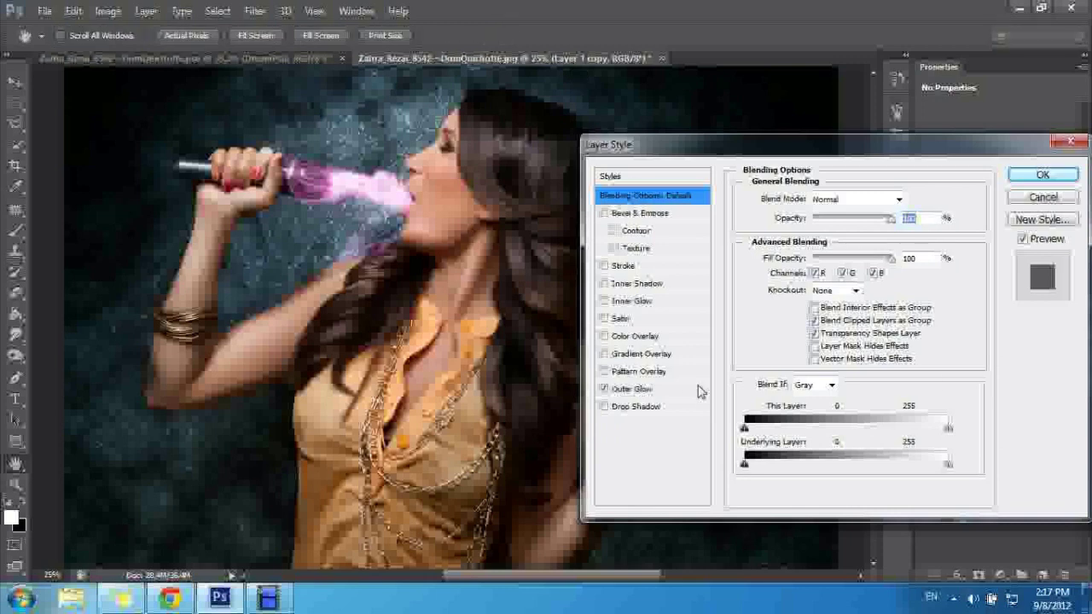
pyautogui.click(621, 388)
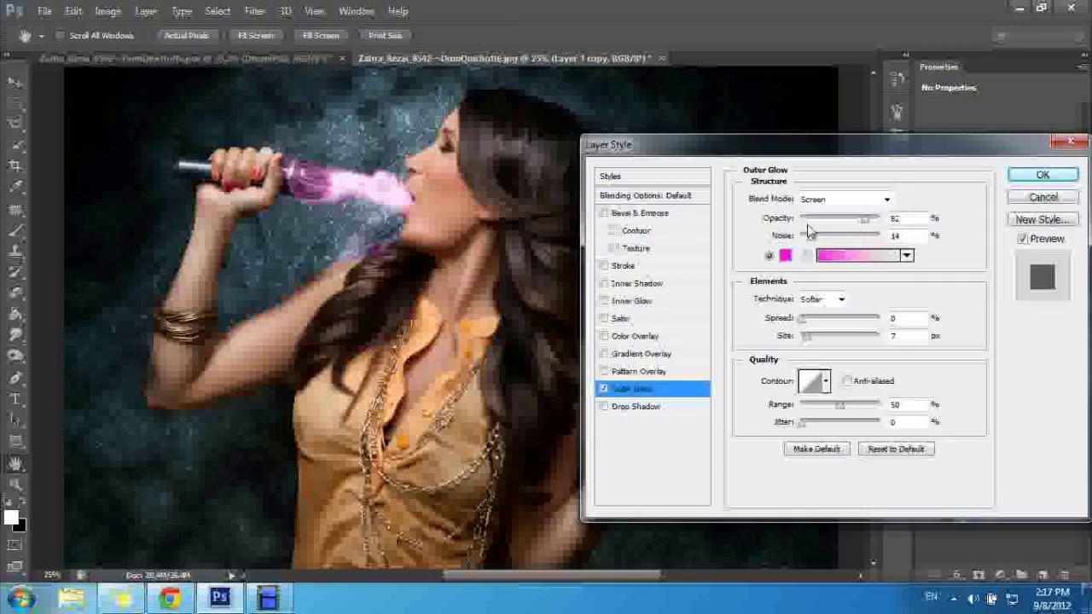
pyautogui.click(780, 255)
pyautogui.click(760, 282)
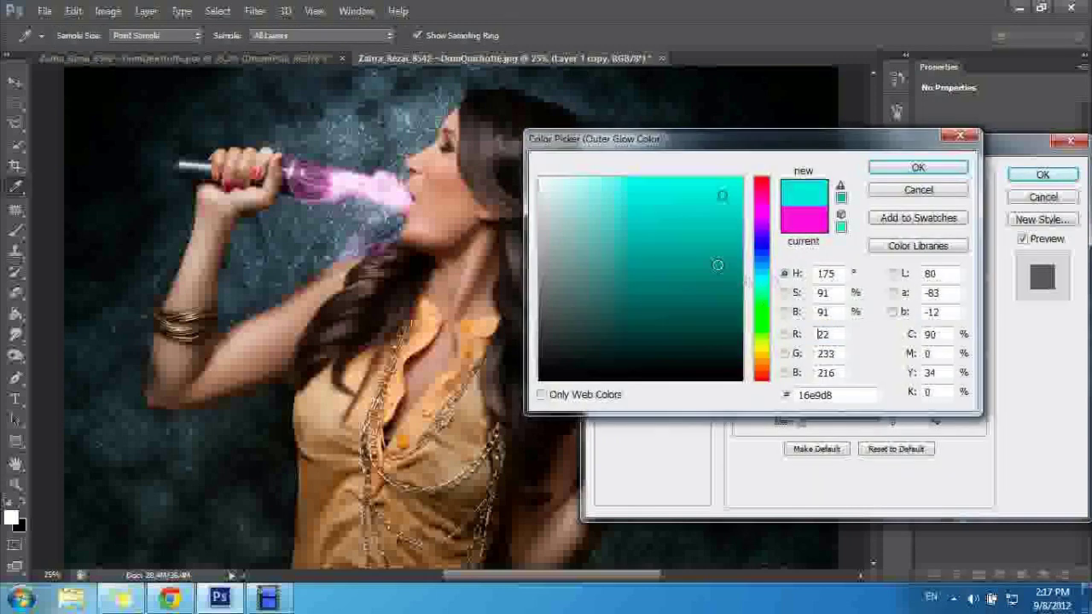
pyautogui.click(719, 263)
pyautogui.click(722, 189)
pyautogui.moveTo(762, 282); pyautogui.dragTo(763, 267)
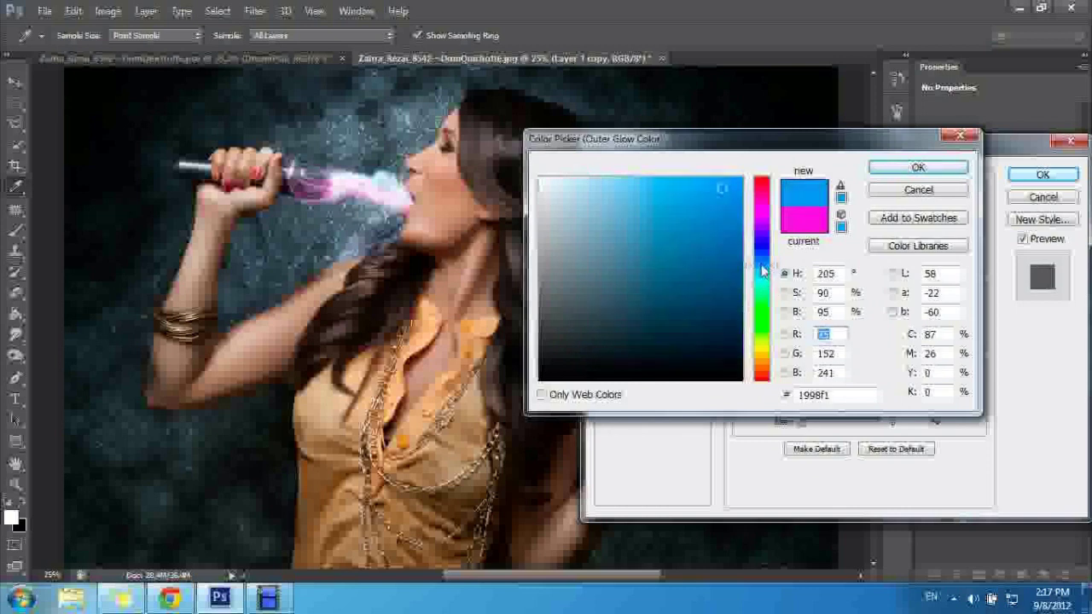
pyautogui.moveTo(763, 271); pyautogui.dragTo(763, 267)
pyautogui.moveTo(722, 188); pyautogui.dragTo(794, 164)
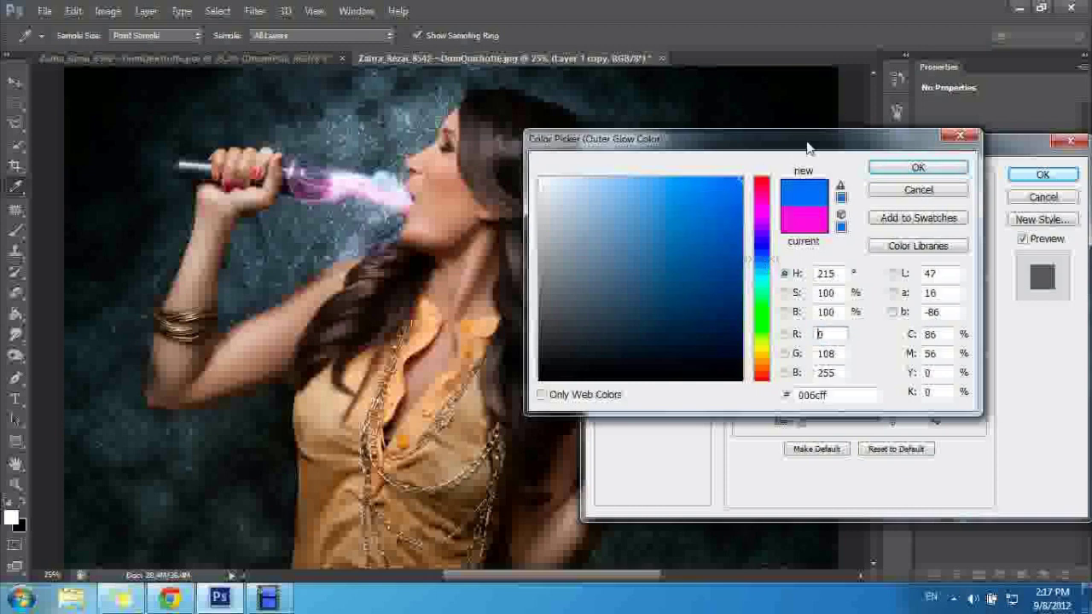
pyautogui.click(918, 167)
pyautogui.click(1042, 175)
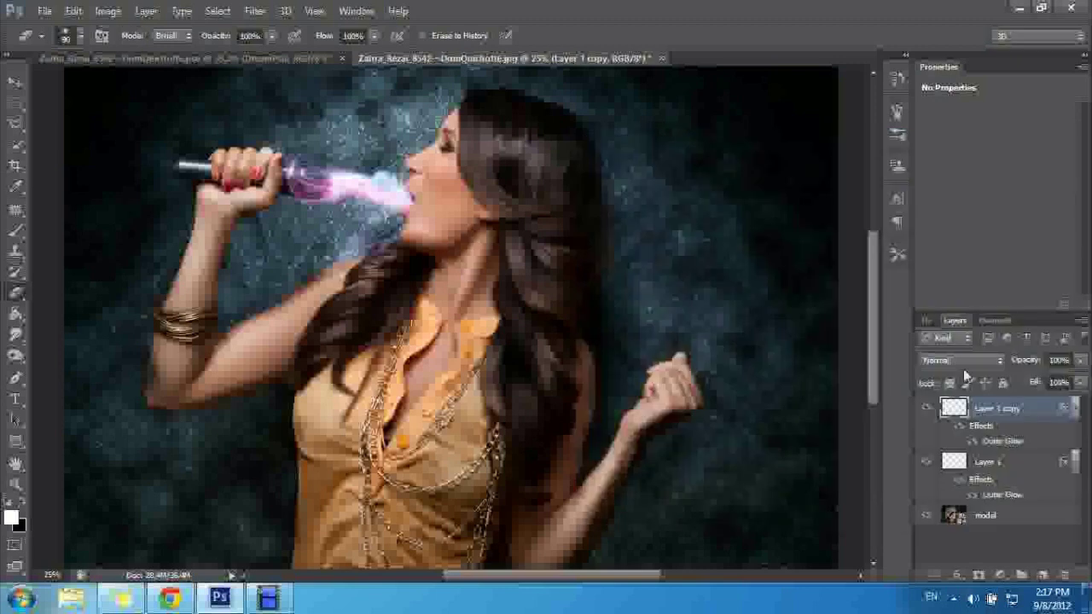
pyautogui.click(1001, 465)
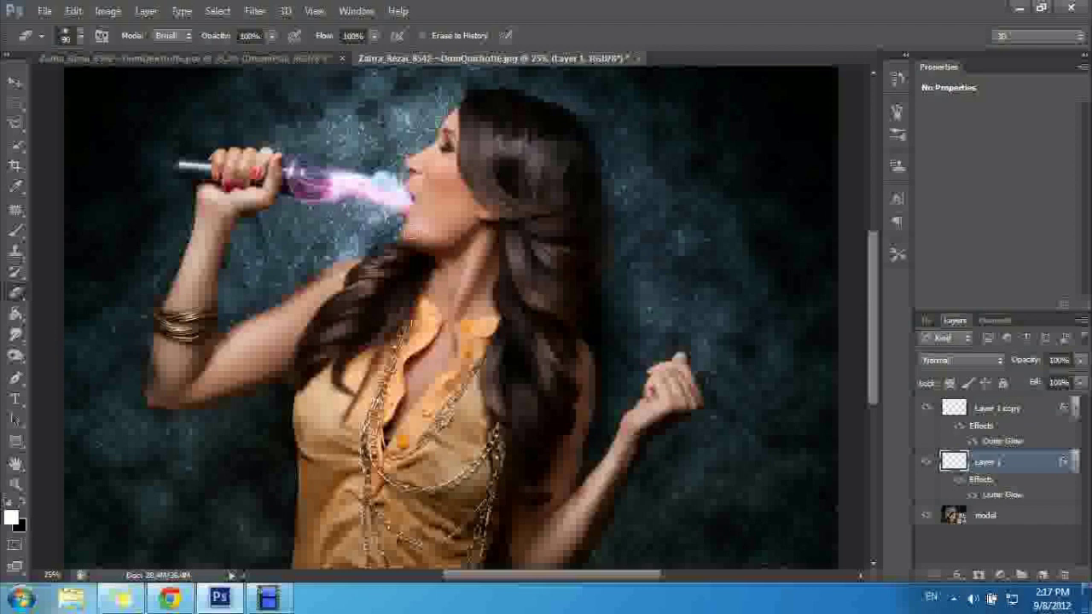
pyautogui.click(209, 60)
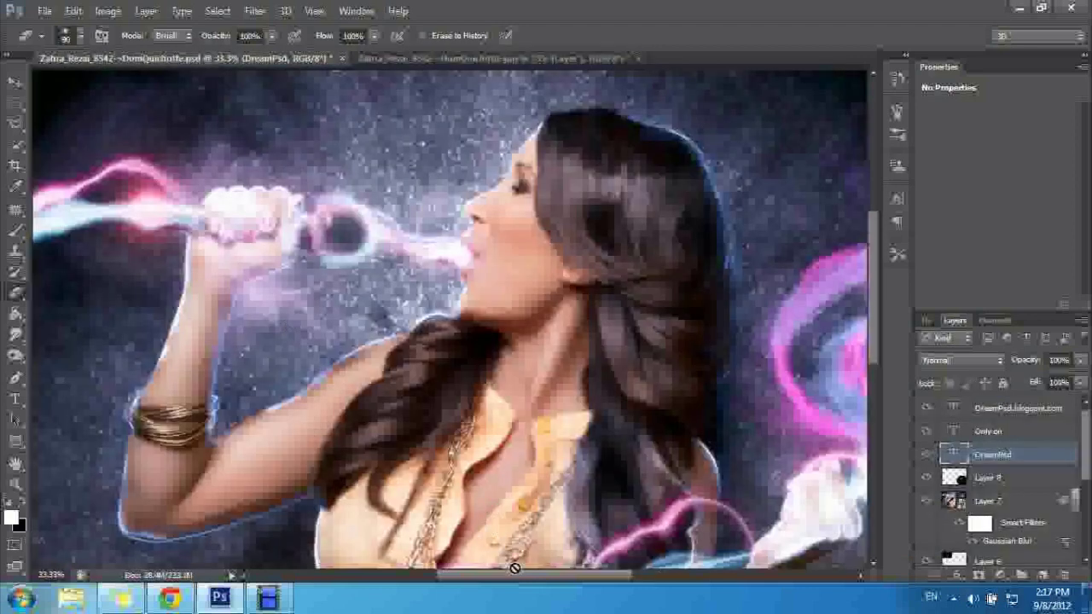
pyautogui.click(15, 484)
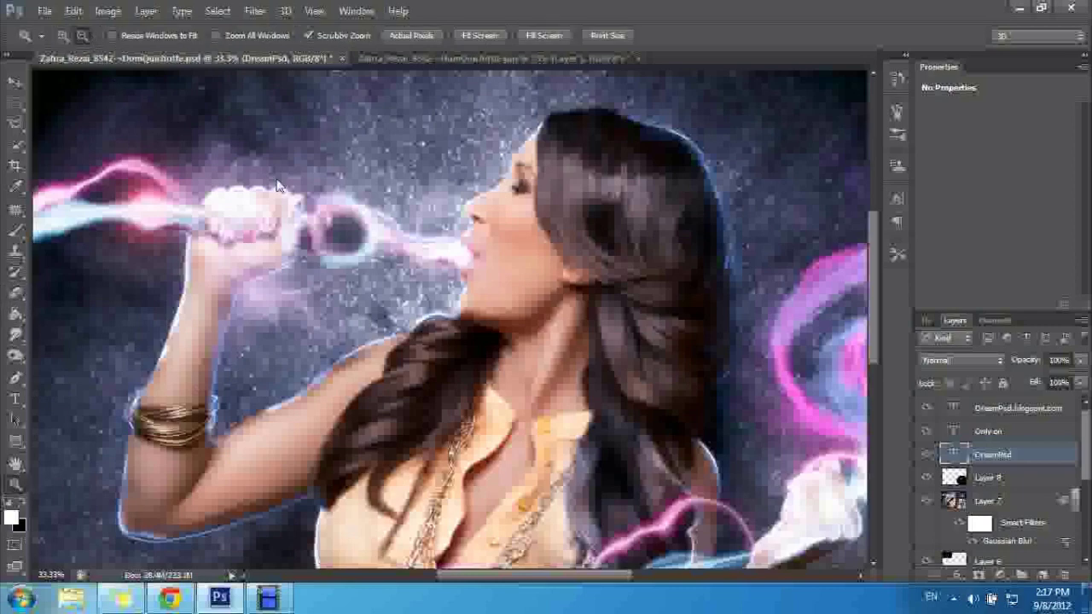
pyautogui.keyDown('alt'); pyautogui.click(304, 228); pyautogui.keyUp('alt')
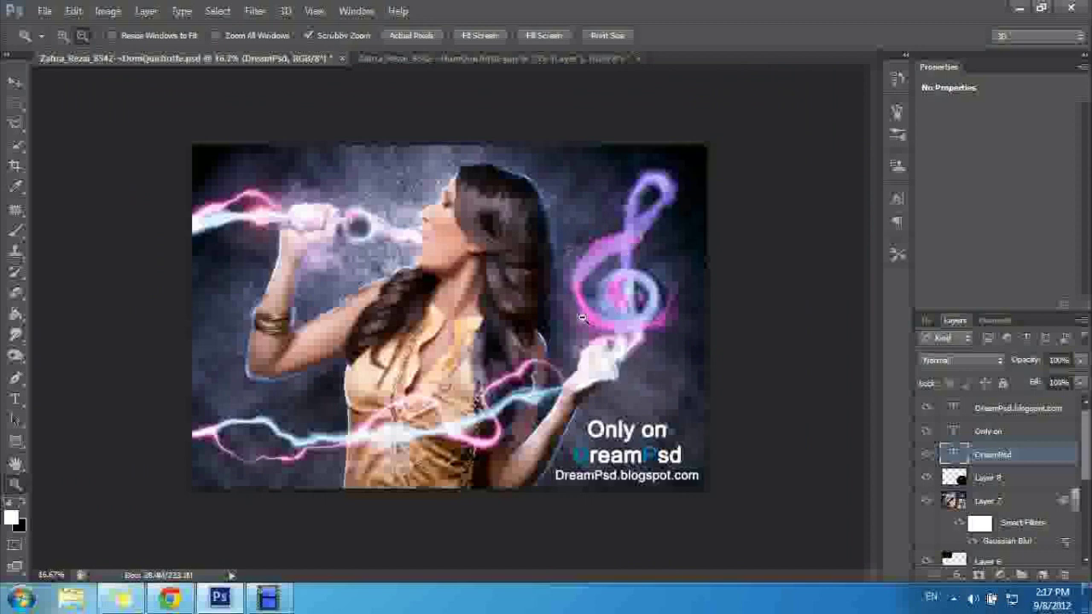
pyautogui.click(394, 66)
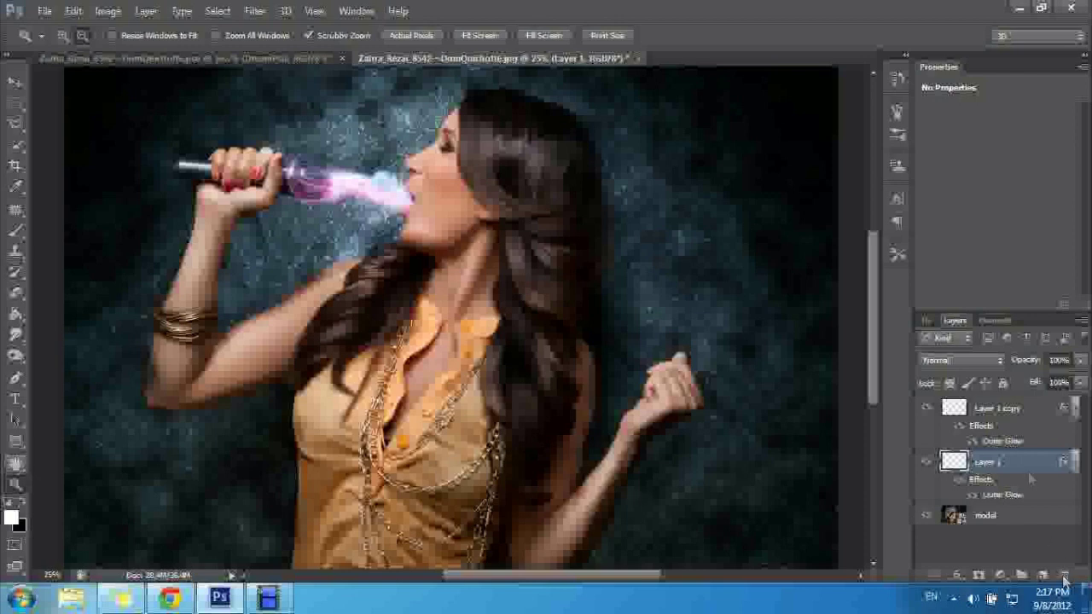
# - Collapse the effects lists, add a new Layer 2, and pick the 1030 px brush tip
pyautogui.click(1065, 413)
pyautogui.click(1074, 410)
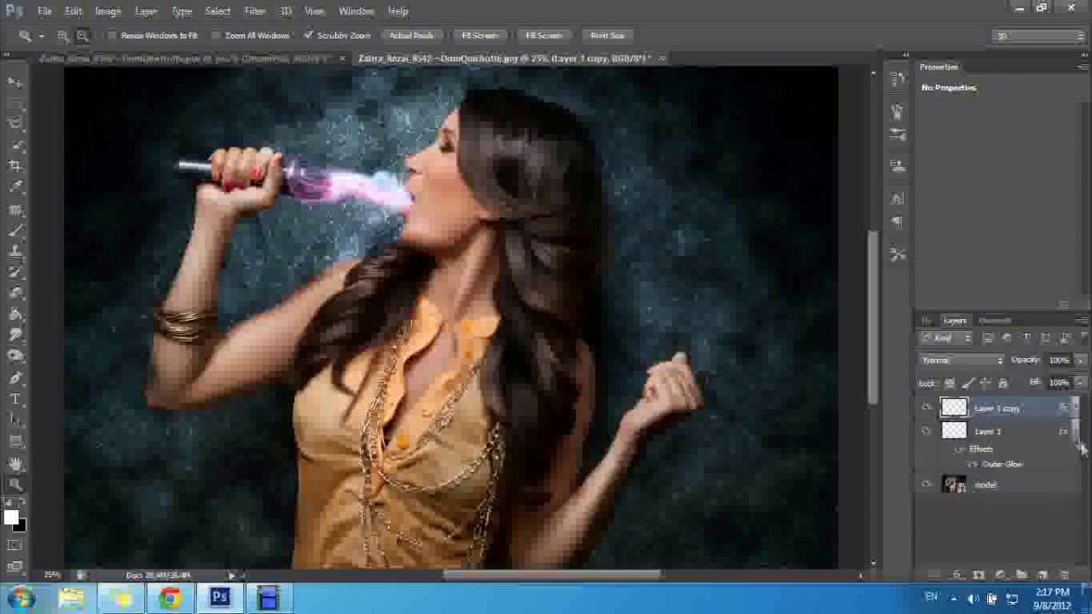
pyautogui.click(1076, 434)
pyautogui.click(1042, 576)
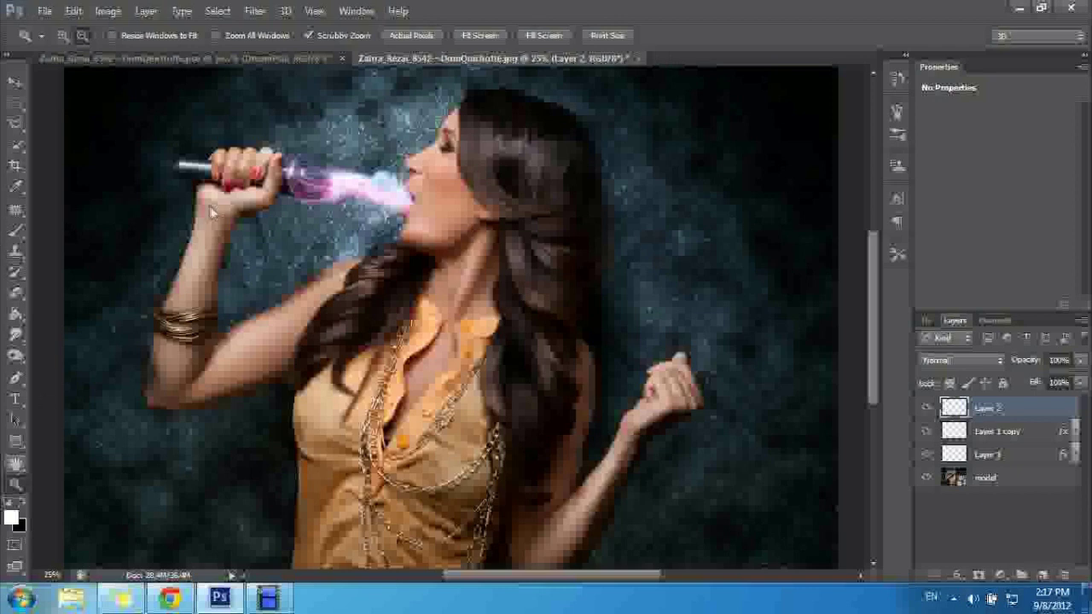
pyautogui.keyDown('alt'); pyautogui.click(213, 211); pyautogui.keyUp('alt')
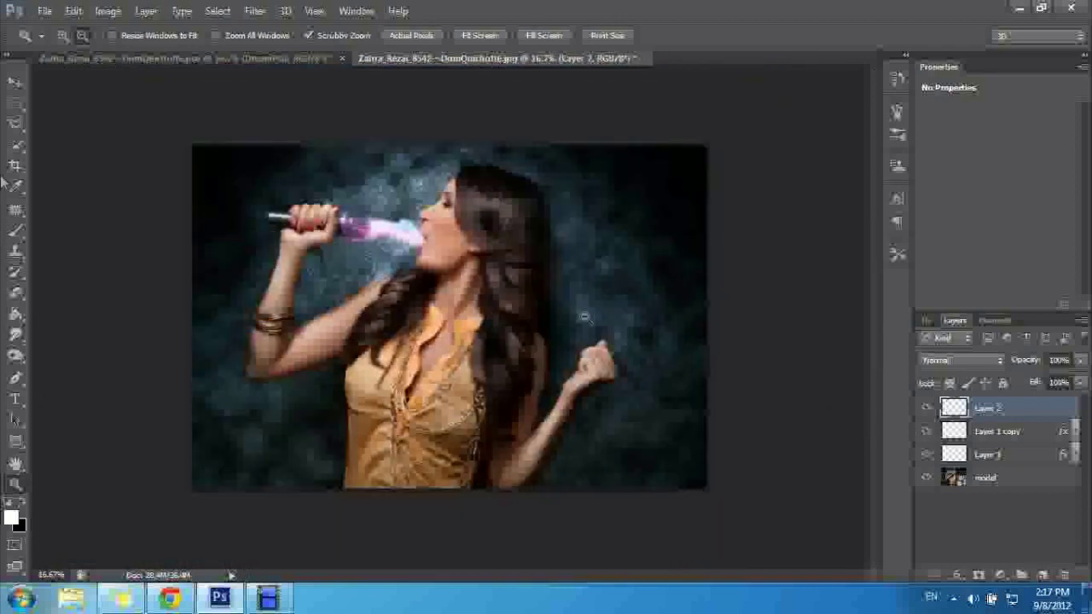
pyautogui.click(17, 231)
pyautogui.click(79, 35)
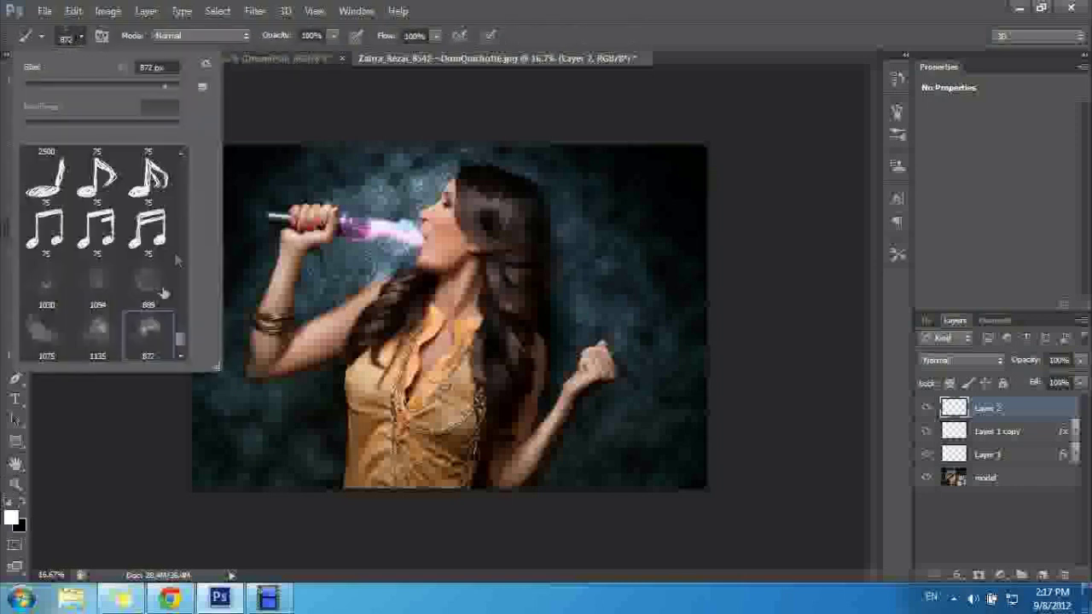
pyautogui.click(48, 289)
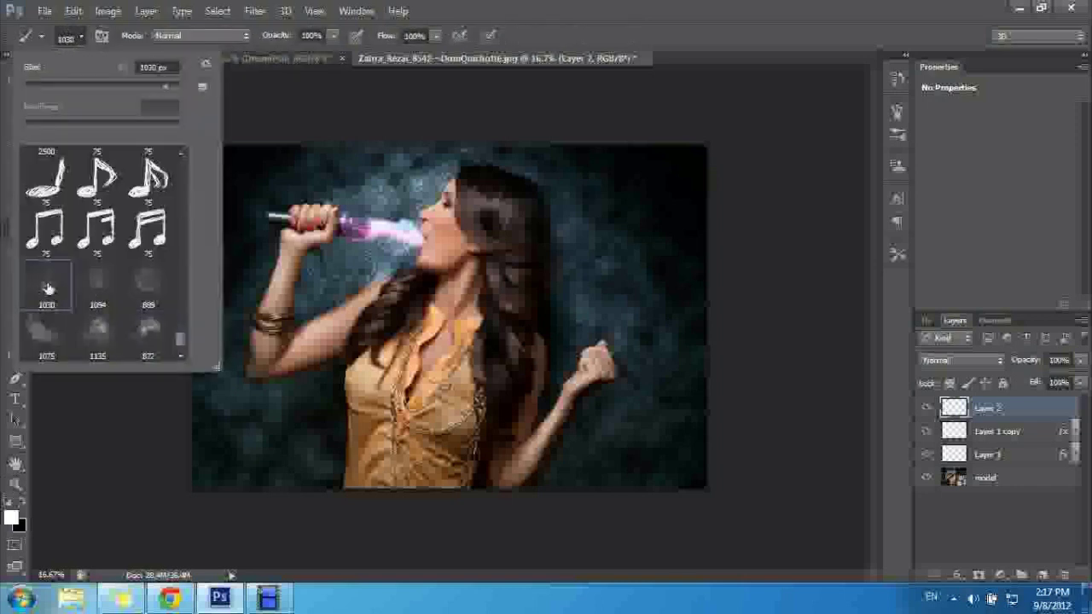
pyautogui.click(264, 218)
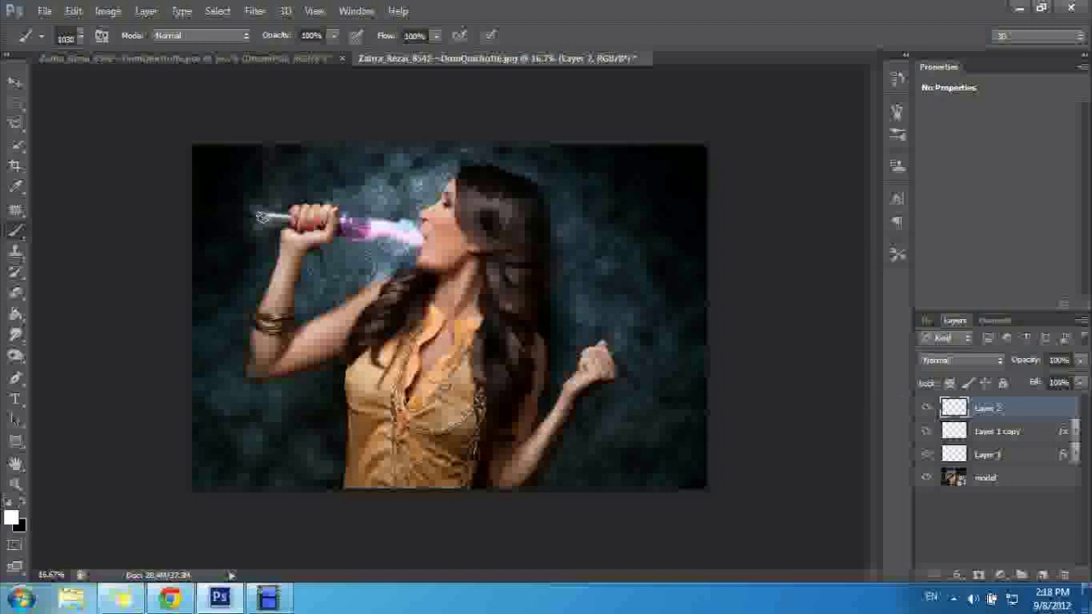
# - With the 1135 smoke brush at 338 px, paint smoke to the left edge and lower left
pyautogui.click(81, 38)
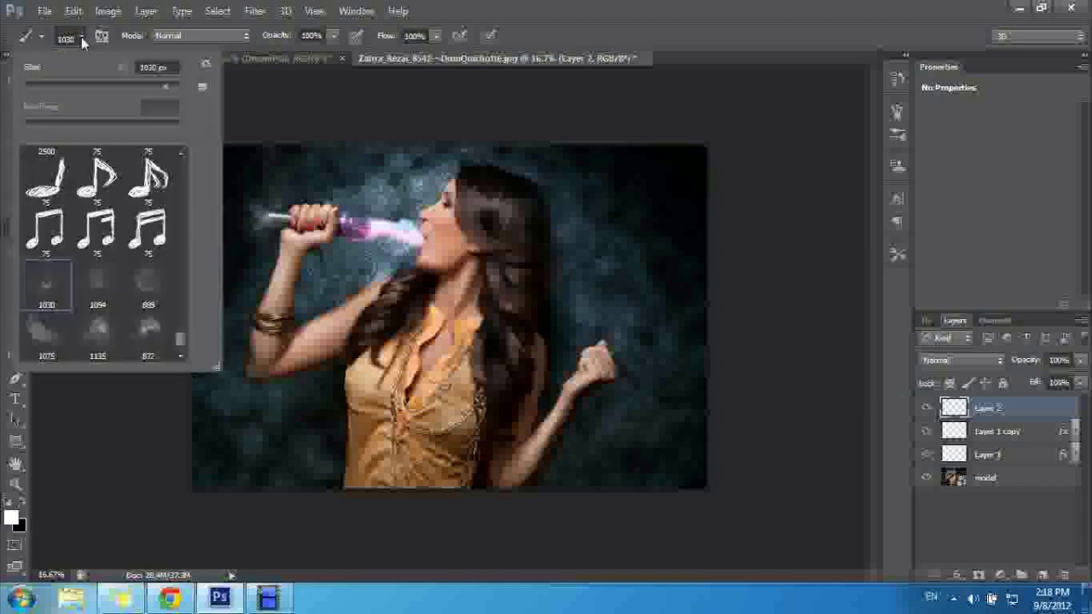
pyautogui.click(101, 331)
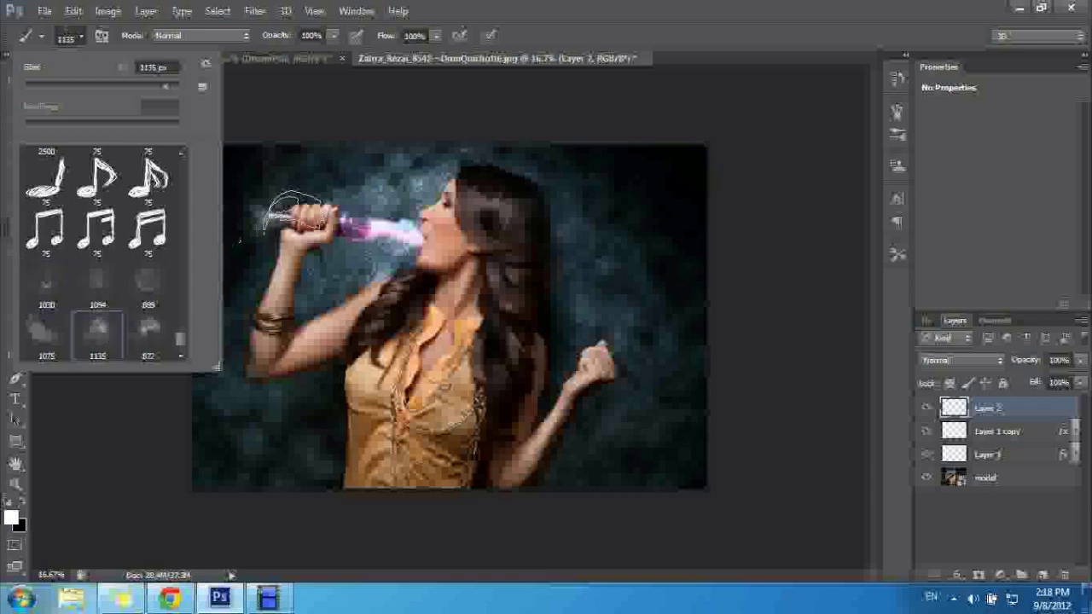
pyautogui.write('338')
pyautogui.press('Return')
pyautogui.moveTo(237, 220); pyautogui.dragTo(181, 220)
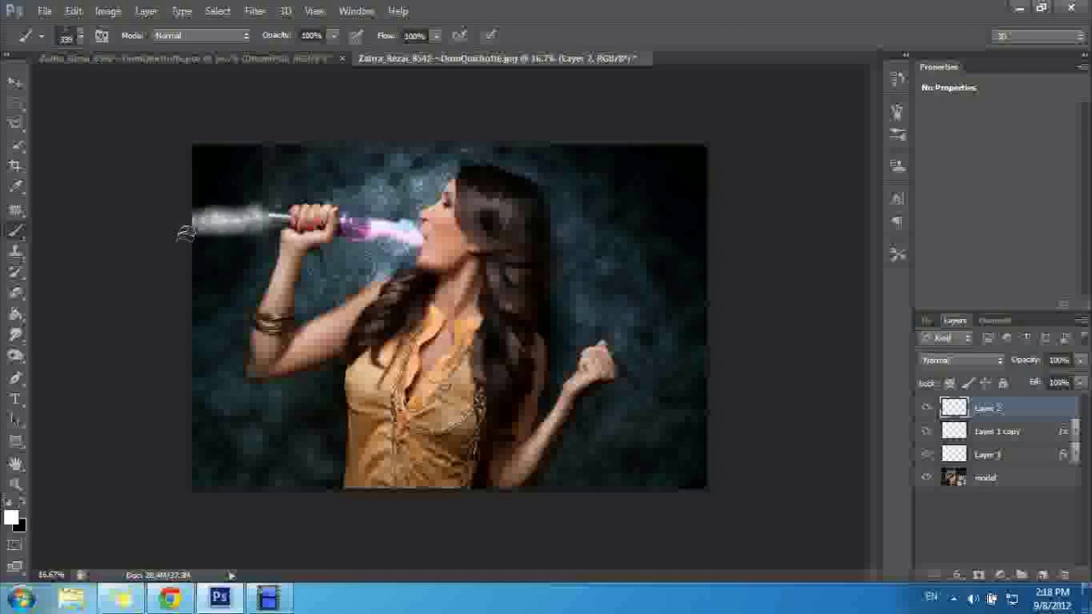
pyautogui.moveTo(189, 439); pyautogui.dragTo(272, 440)
# - With the 872 smoke brush at 300 px, extend the lower streak across her body
pyautogui.click(81, 35)
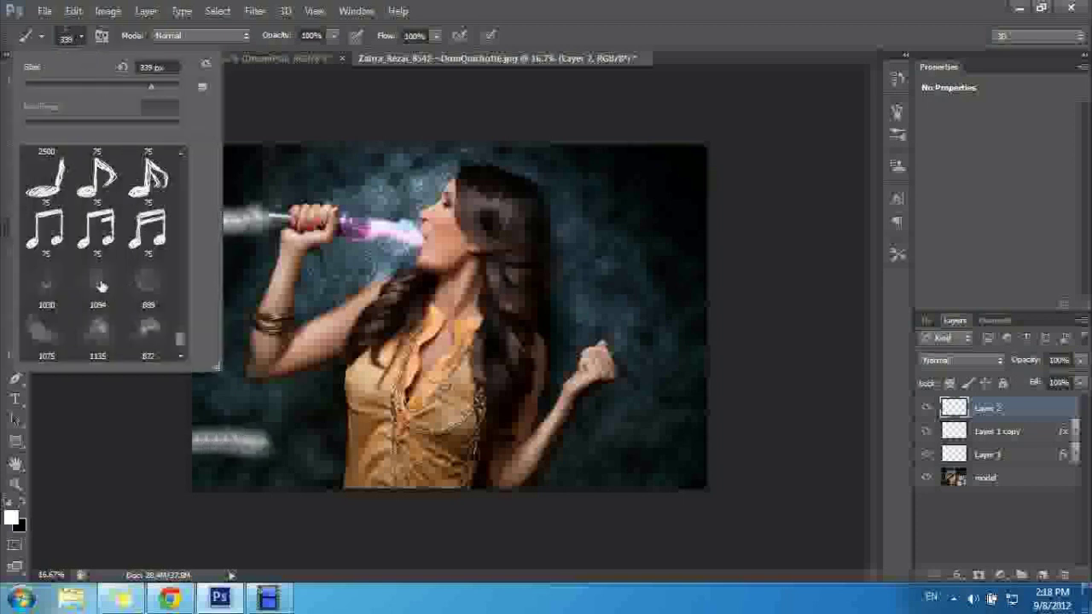
pyautogui.click(149, 333)
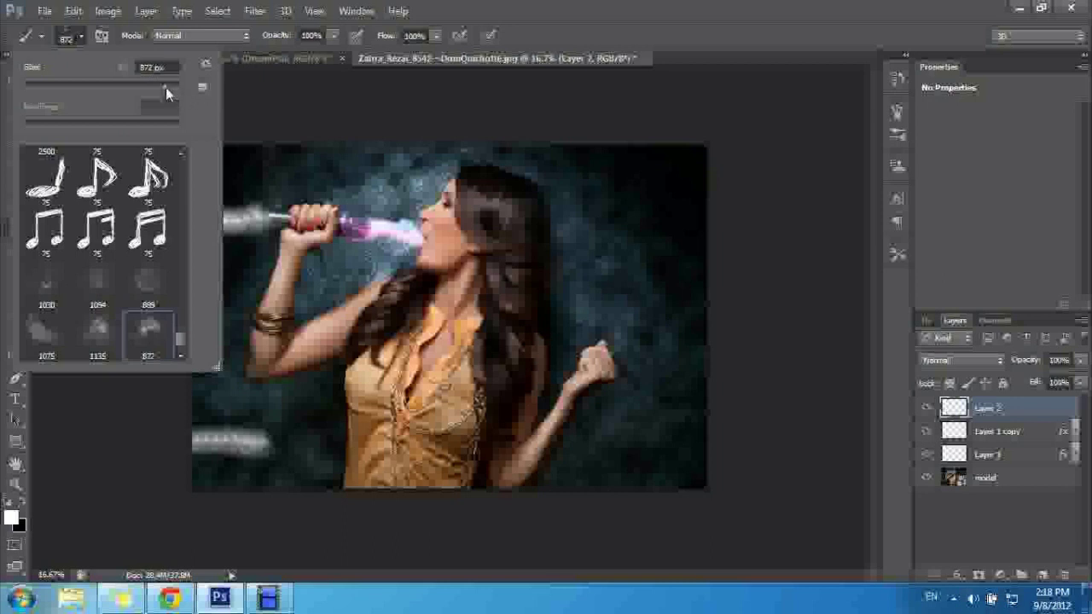
pyautogui.write('300')
pyautogui.moveTo(256, 444)
pyautogui.mouseDown()
pyautogui.moveTo(429, 442)
pyautogui.moveTo(184, 444)
pyautogui.mouseUp()
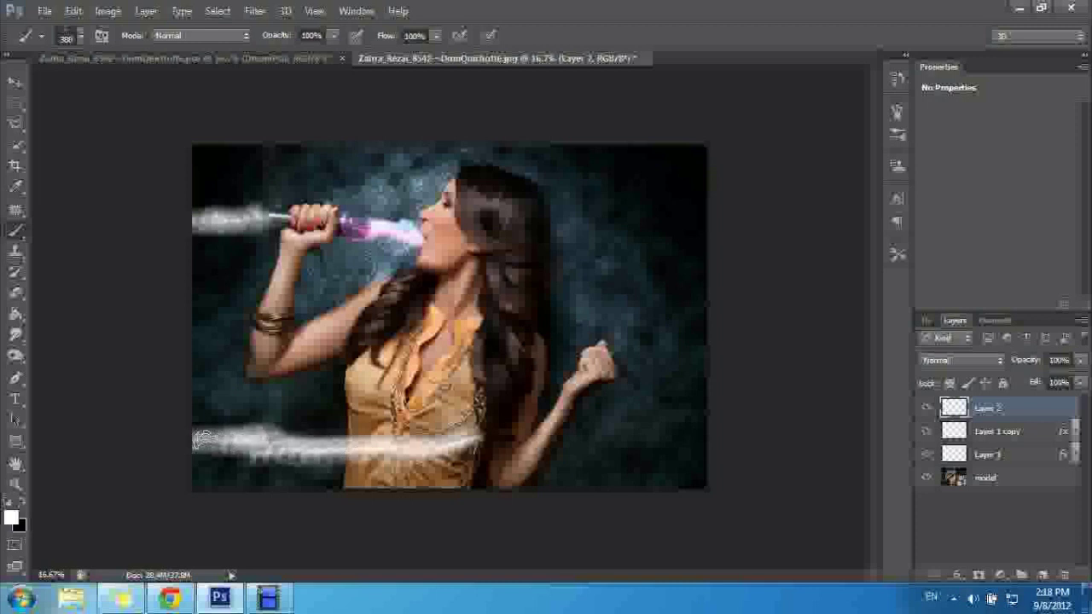
# - Switch to a slightly larger 1030 smoke brush and curve the streak up toward the raised fist
pyautogui.click(80, 36)
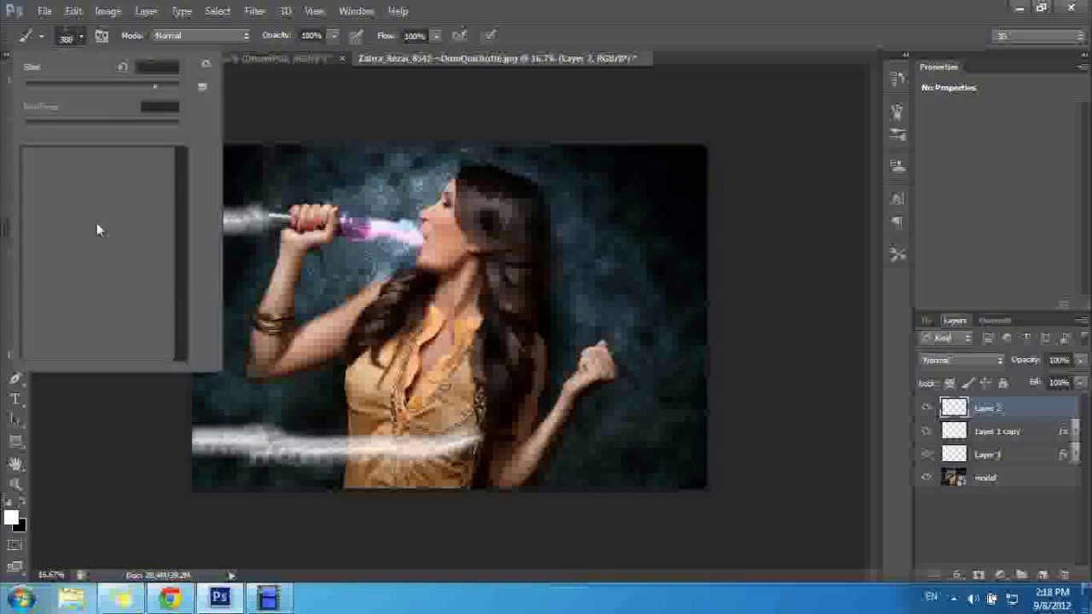
pyautogui.click(36, 292)
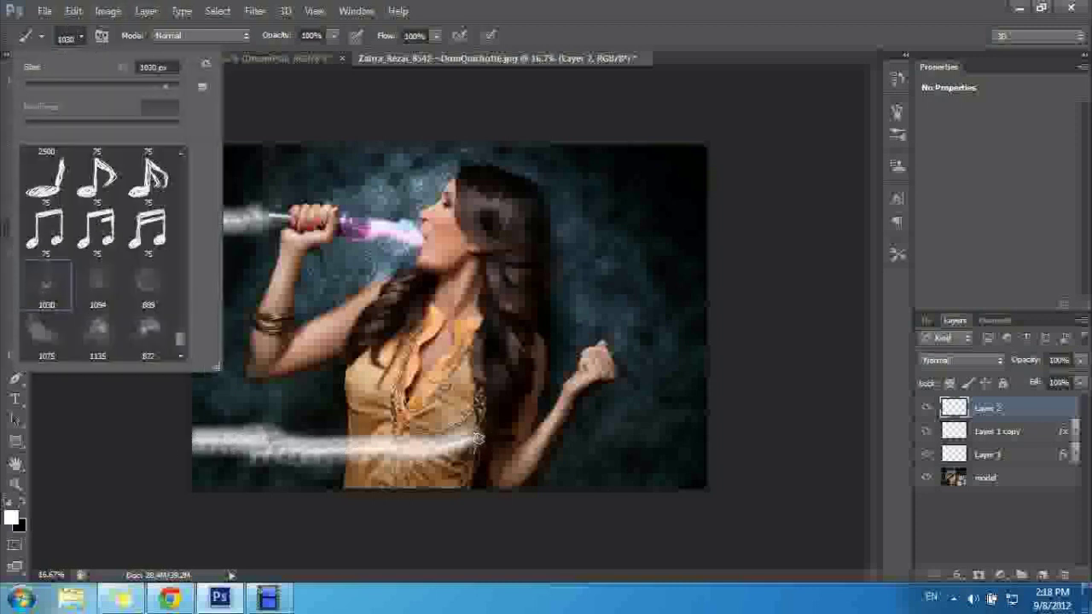
pyautogui.click(478, 438)
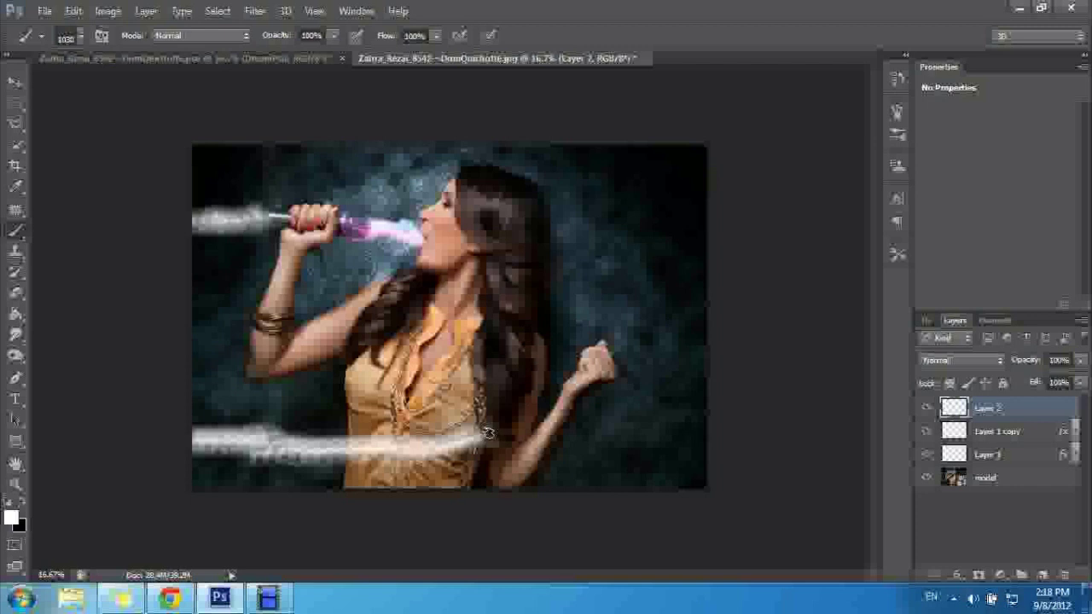
pyautogui.click(81, 35)
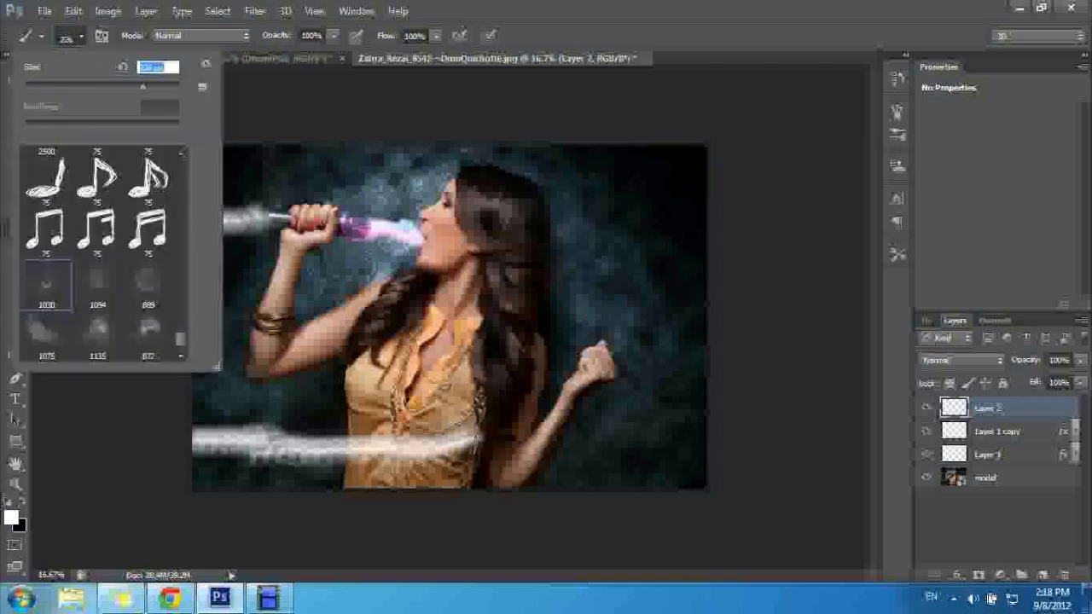
pyautogui.moveTo(155, 91); pyautogui.dragTo(160, 91)
pyautogui.click(479, 435)
pyautogui.moveTo(504, 433); pyautogui.dragTo(546, 409)
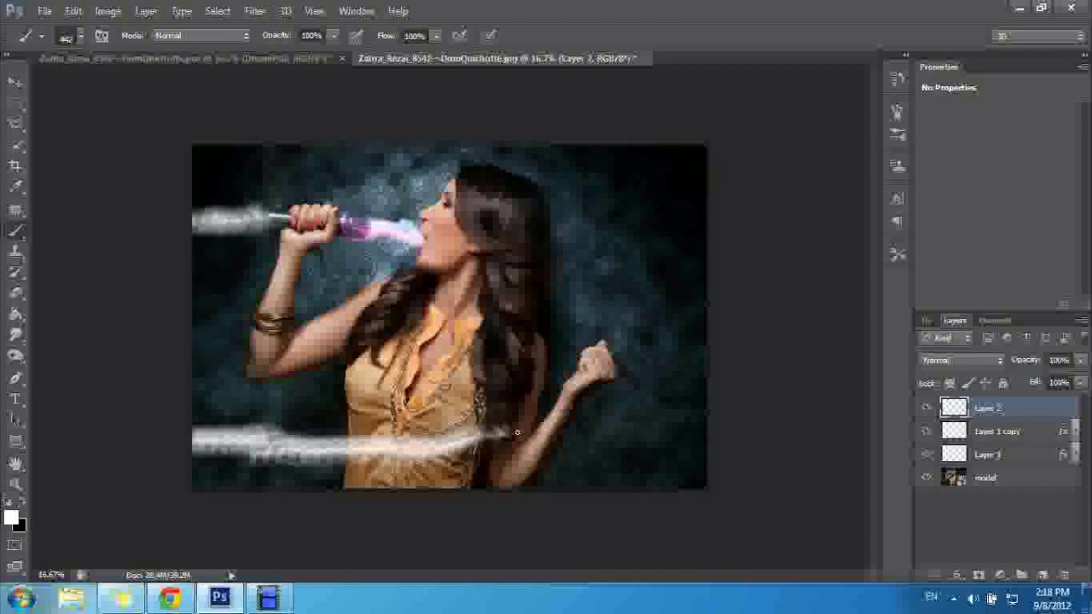
pyautogui.moveTo(486, 445)
pyautogui.mouseDown()
pyautogui.moveTo(555, 406)
pyautogui.moveTo(565, 367)
pyautogui.moveTo(585, 348)
pyautogui.mouseUp()
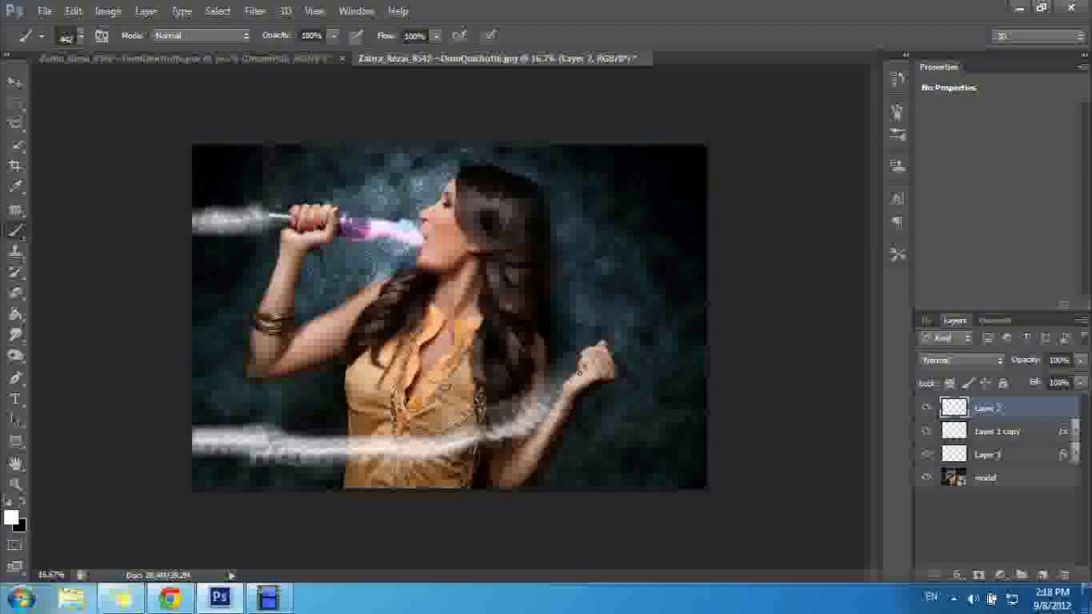
# - With the 1075 smoke brush at 370 px, paint a wisp rising beside the fist
pyautogui.click(80, 36)
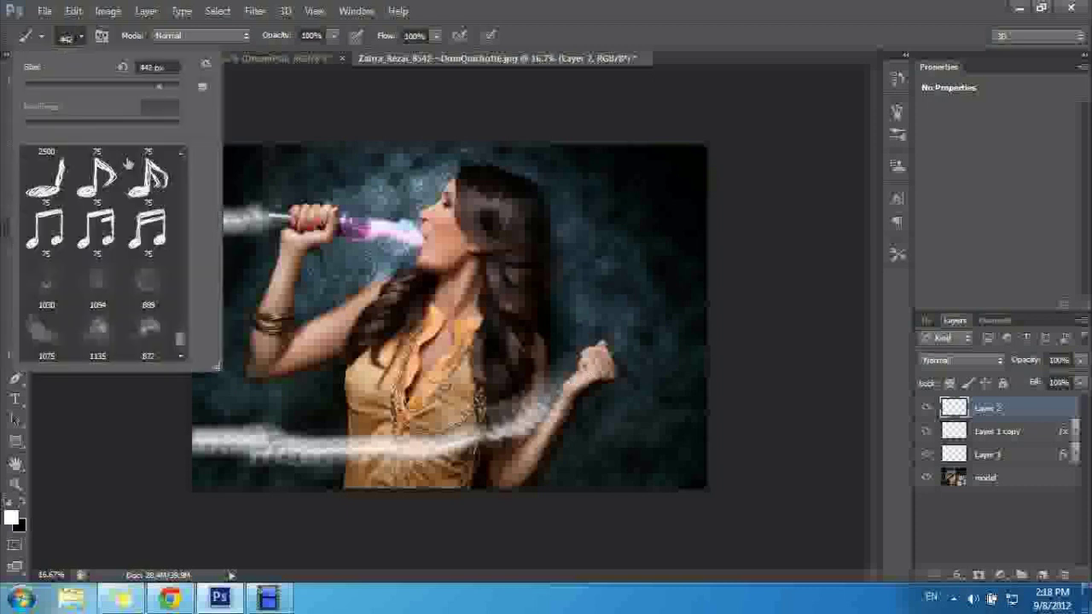
pyautogui.click(38, 334)
pyautogui.write('370')
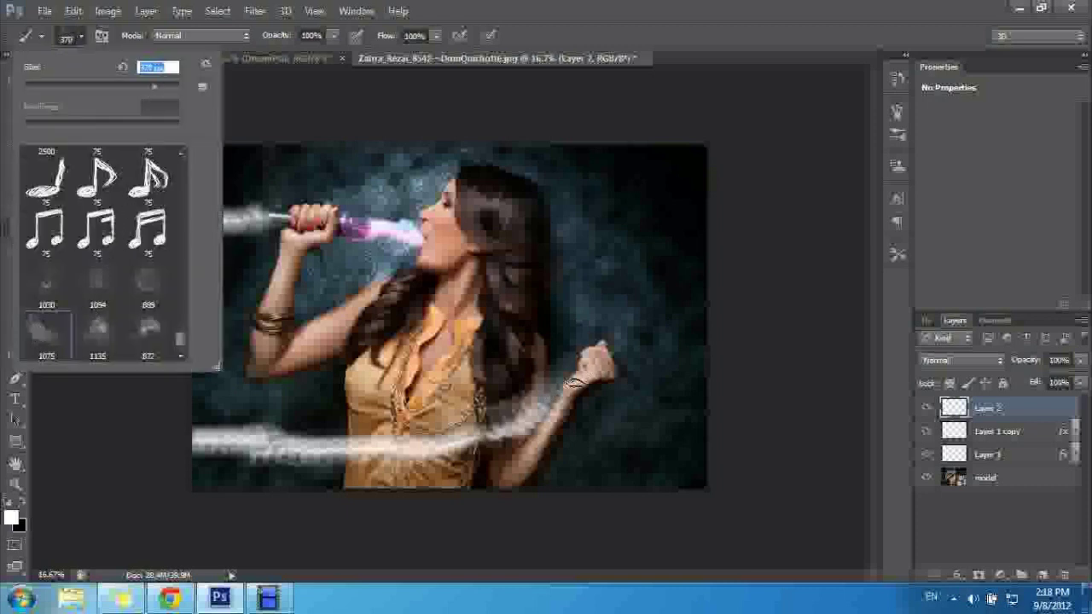
pyautogui.press('Return')
pyautogui.moveTo(565, 369)
pyautogui.mouseDown()
pyautogui.moveTo(640, 367)
pyautogui.moveTo(652, 229)
pyautogui.moveTo(627, 199)
pyautogui.mouseUp()
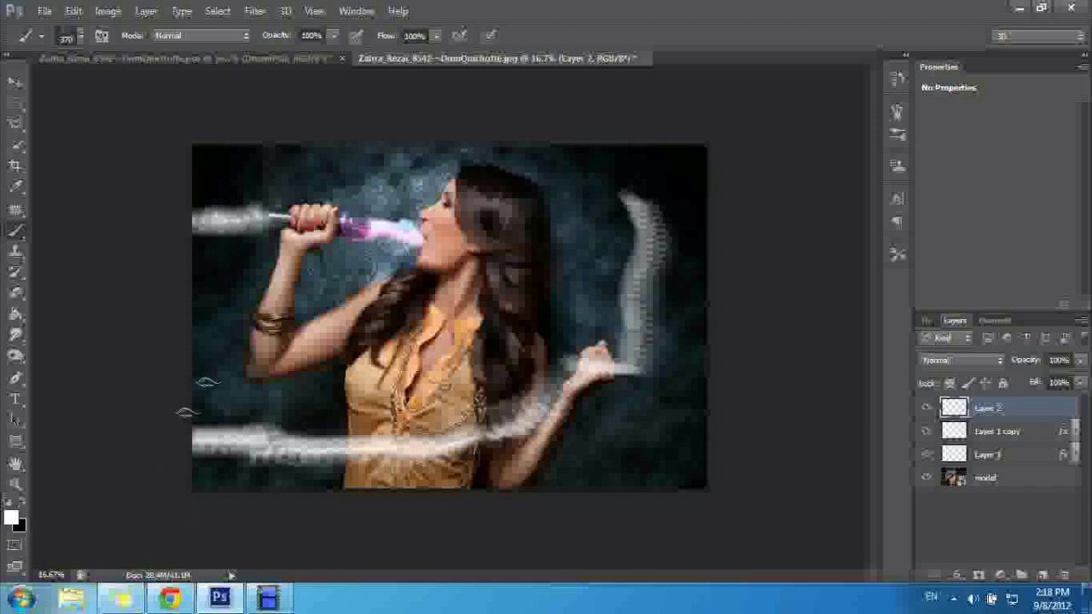
# - Hide the Layer 1 copy and Layer 1 glow layers
pyautogui.click(928, 431)
pyautogui.click(927, 454)
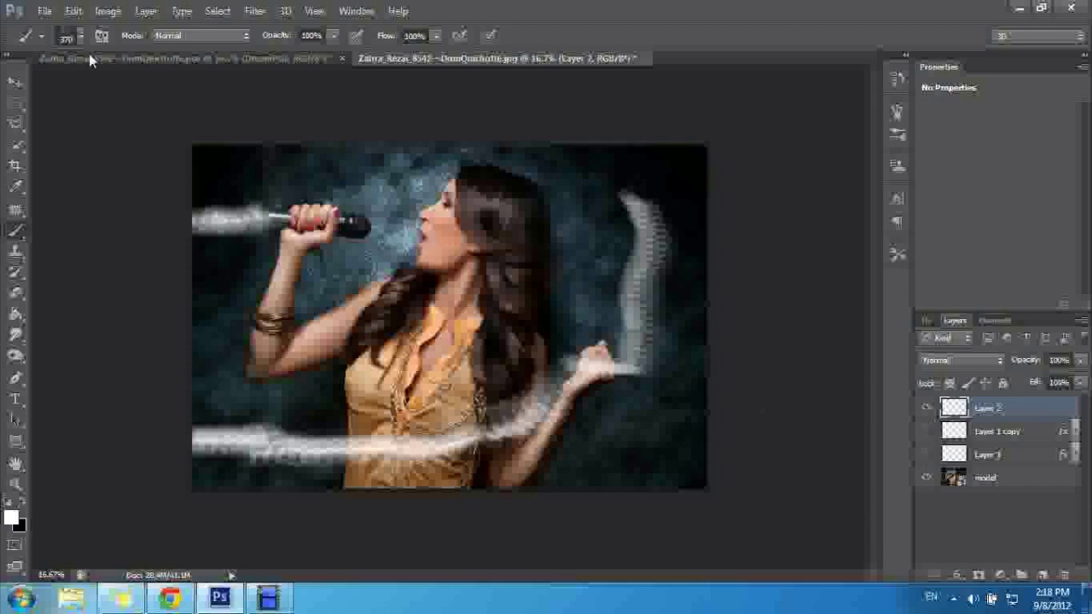
pyautogui.click(256, 10)
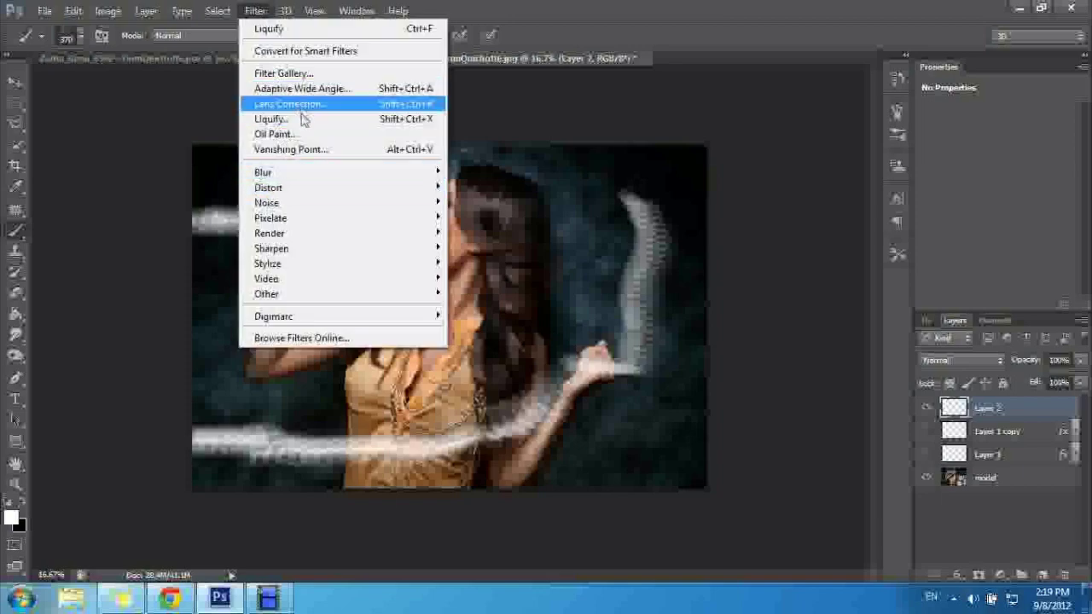
# - Open Liquify with Forward Warp, the model layer as backdrop, and an enlarged brush
pyautogui.click(304, 119)
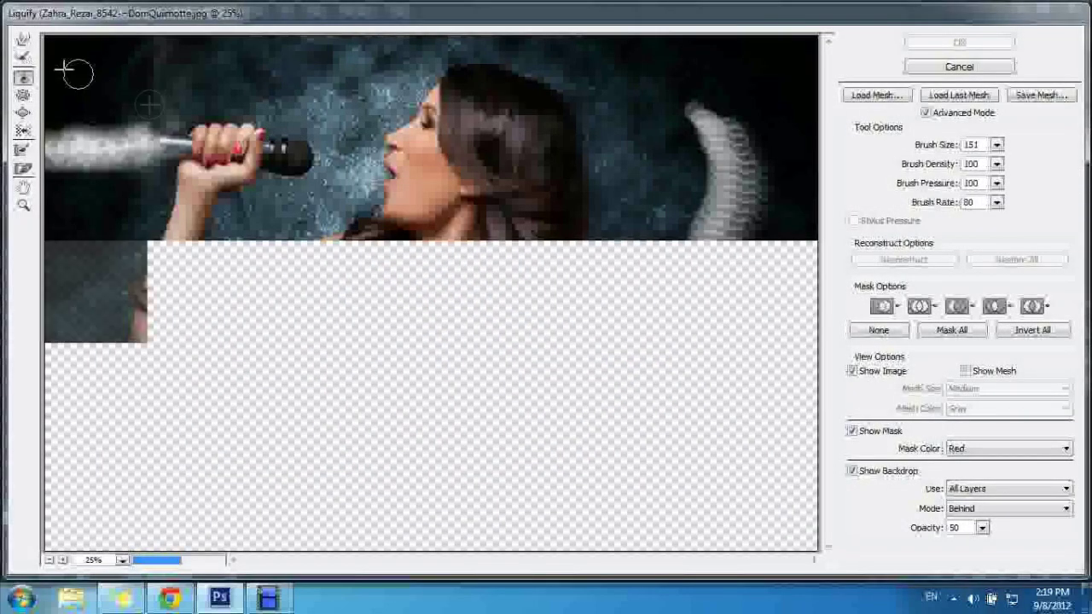
pyautogui.press('w')
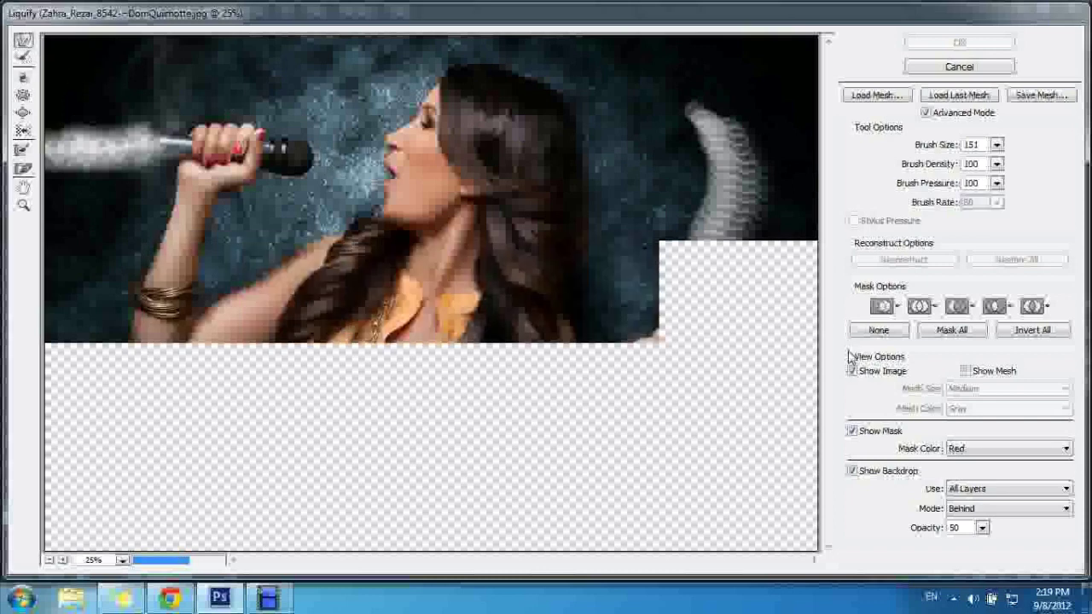
pyautogui.click(1015, 510)
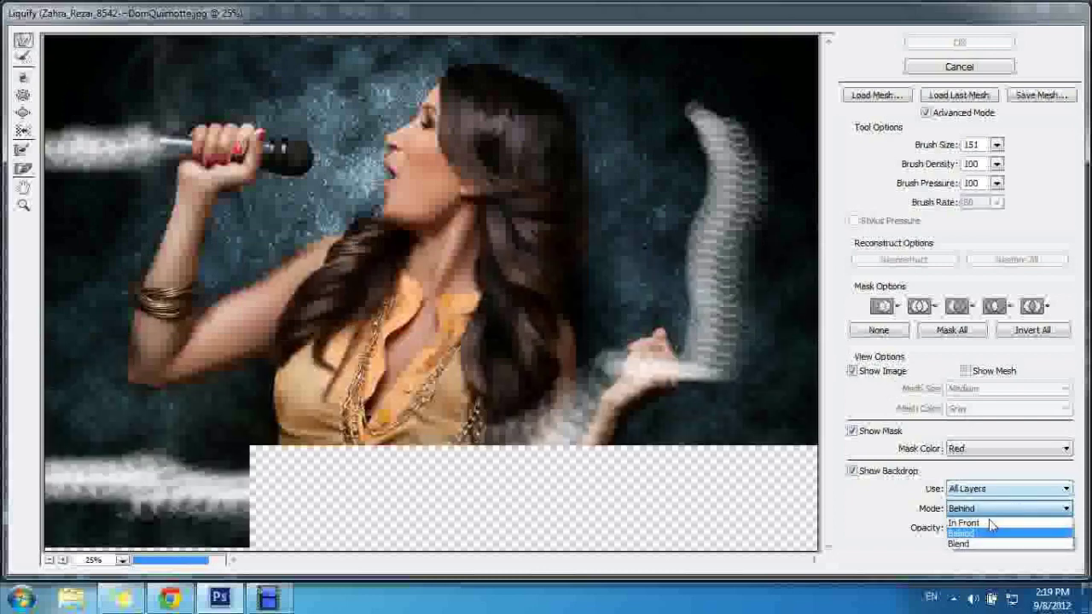
pyautogui.click(973, 532)
pyautogui.click(985, 489)
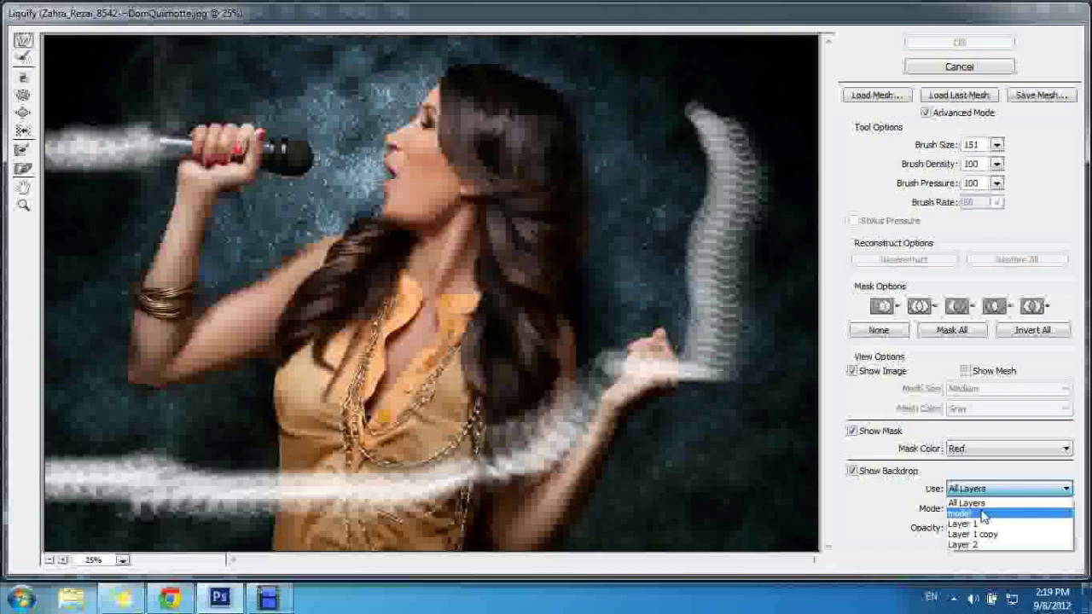
pyautogui.click(983, 514)
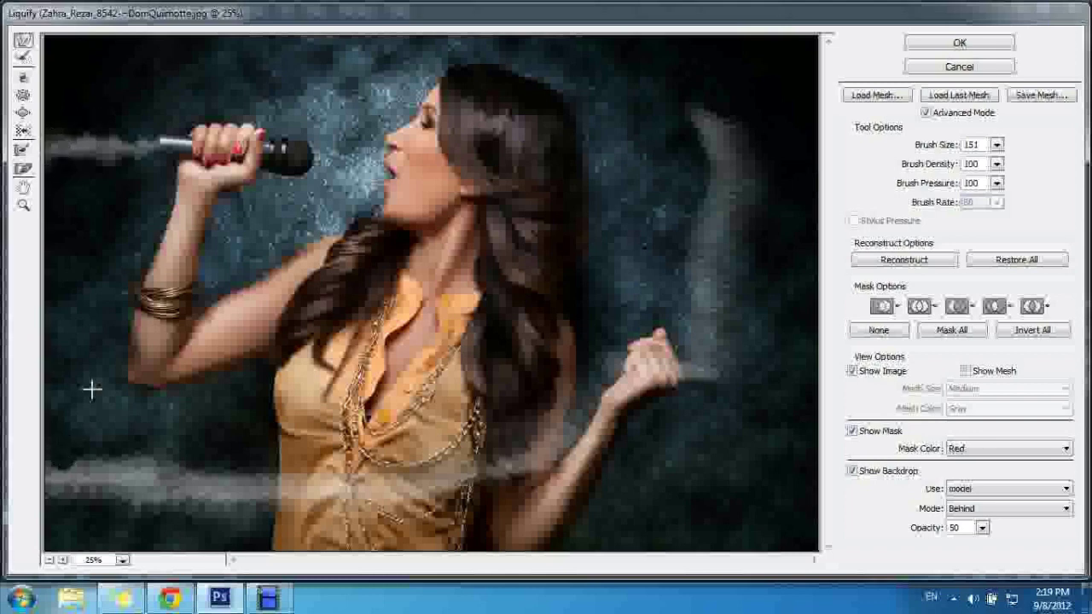
pyautogui.click(996, 145)
pyautogui.moveTo(918, 168); pyautogui.dragTo(957, 171)
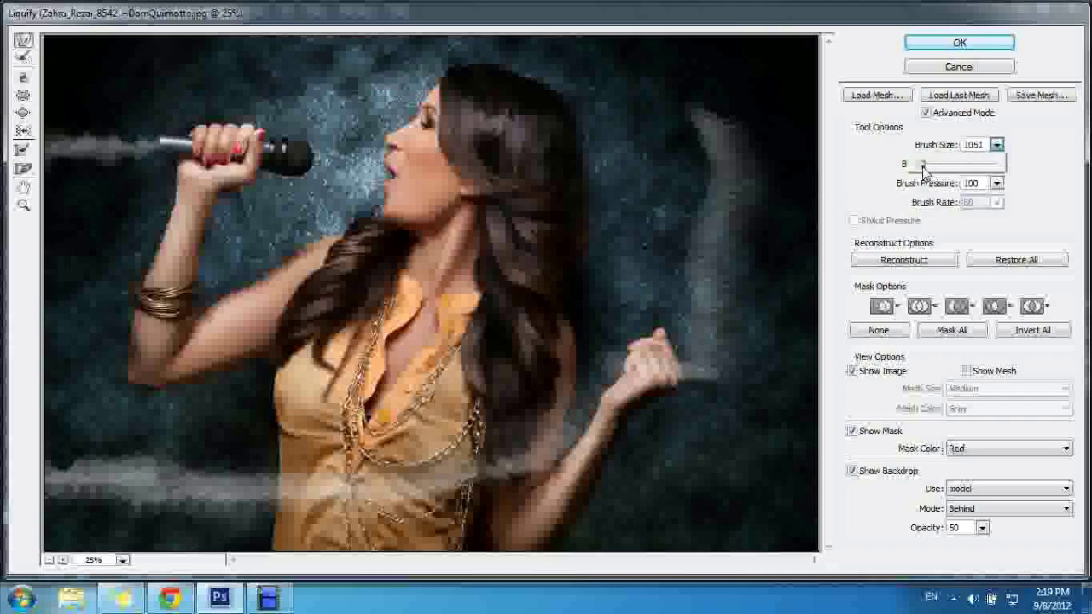
pyautogui.click(130, 83)
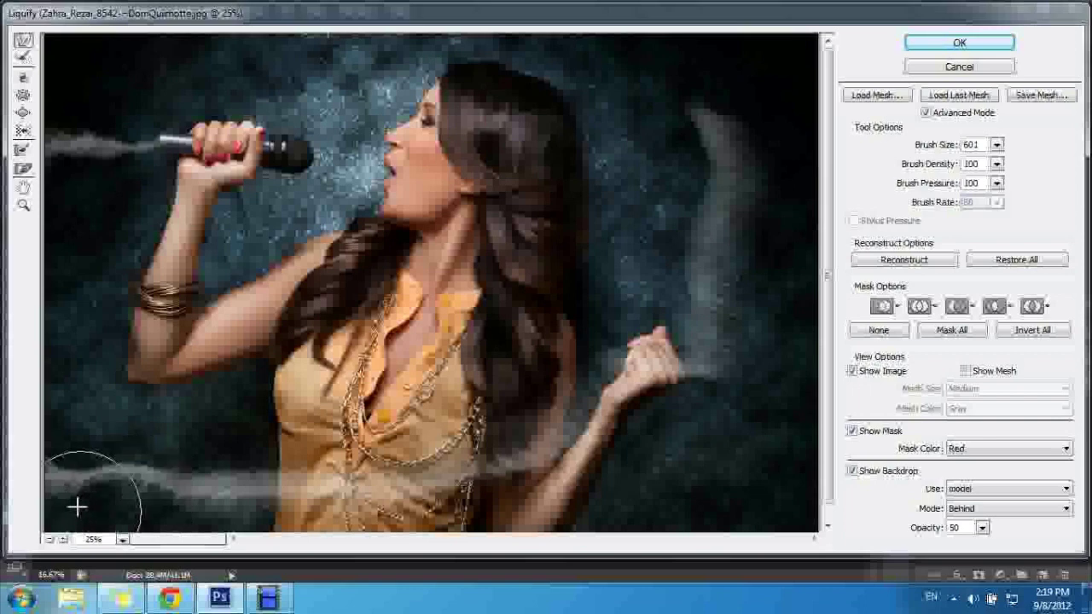
# - Warp the lower smoke band and the rising wisp into wavy strands, then apply Liquify
pyautogui.moveTo(146, 519)
pyautogui.mouseDown()
pyautogui.moveTo(199, 504)
pyautogui.moveTo(250, 518)
pyautogui.mouseUp()
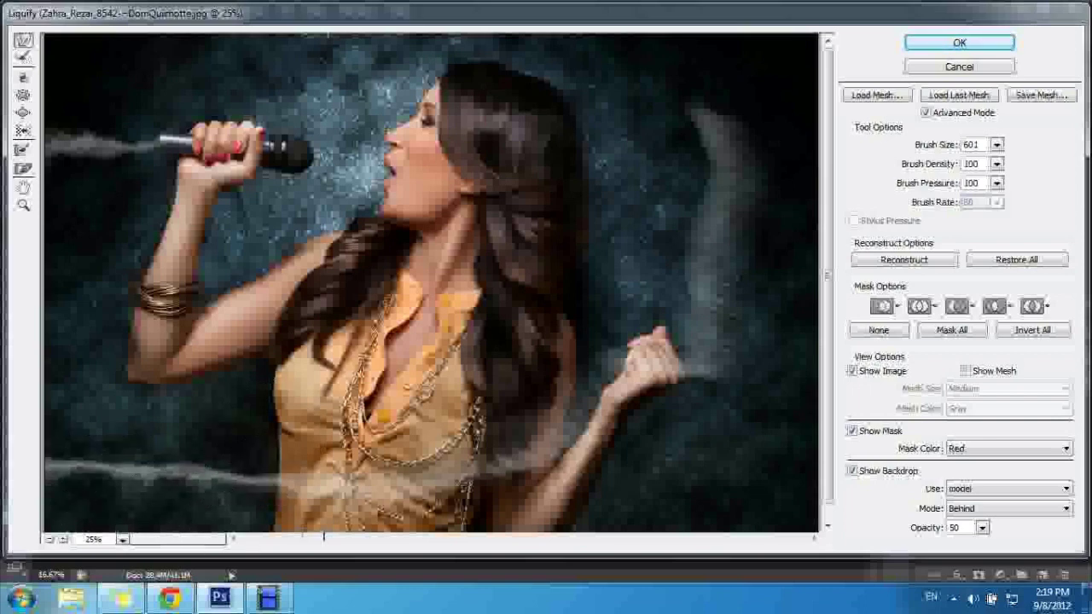
pyautogui.moveTo(273, 504); pyautogui.dragTo(366, 465)
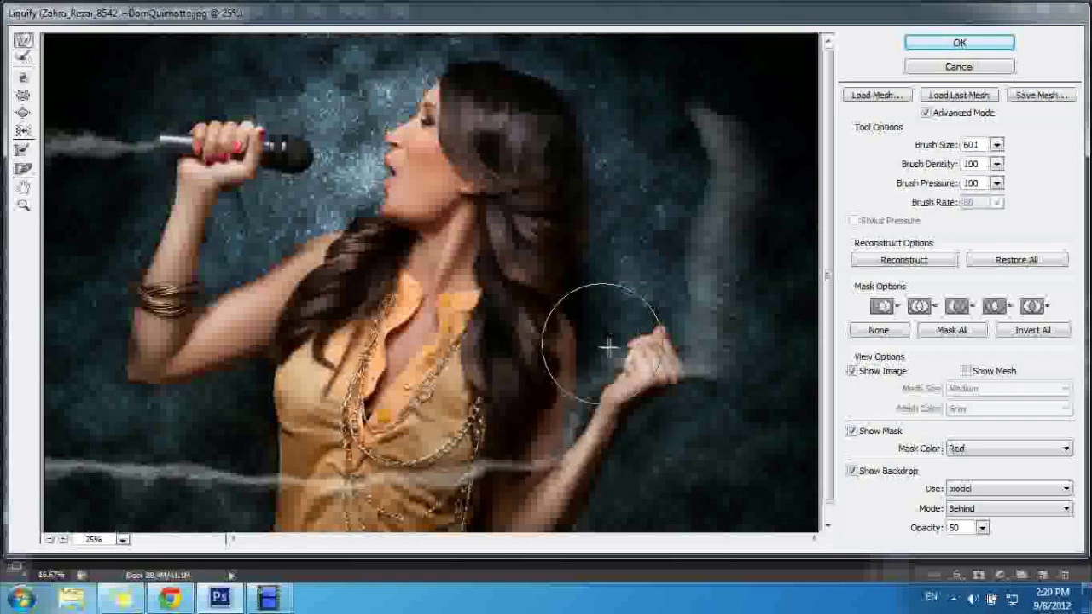
pyautogui.moveTo(773, 304)
pyautogui.mouseDown()
pyautogui.moveTo(733, 291)
pyautogui.moveTo(731, 212)
pyautogui.moveTo(675, 146)
pyautogui.moveTo(708, 136)
pyautogui.moveTo(762, 148)
pyautogui.moveTo(760, 125)
pyautogui.moveTo(717, 183)
pyautogui.mouseUp()
pyautogui.moveTo(658, 221); pyautogui.dragTo(687, 224)
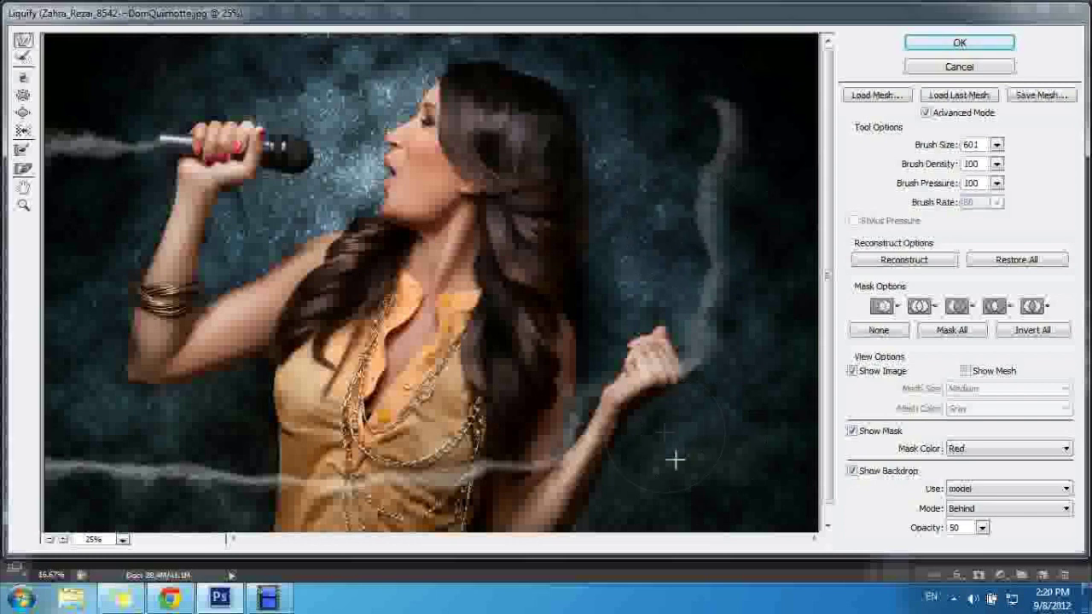
pyautogui.click(952, 42)
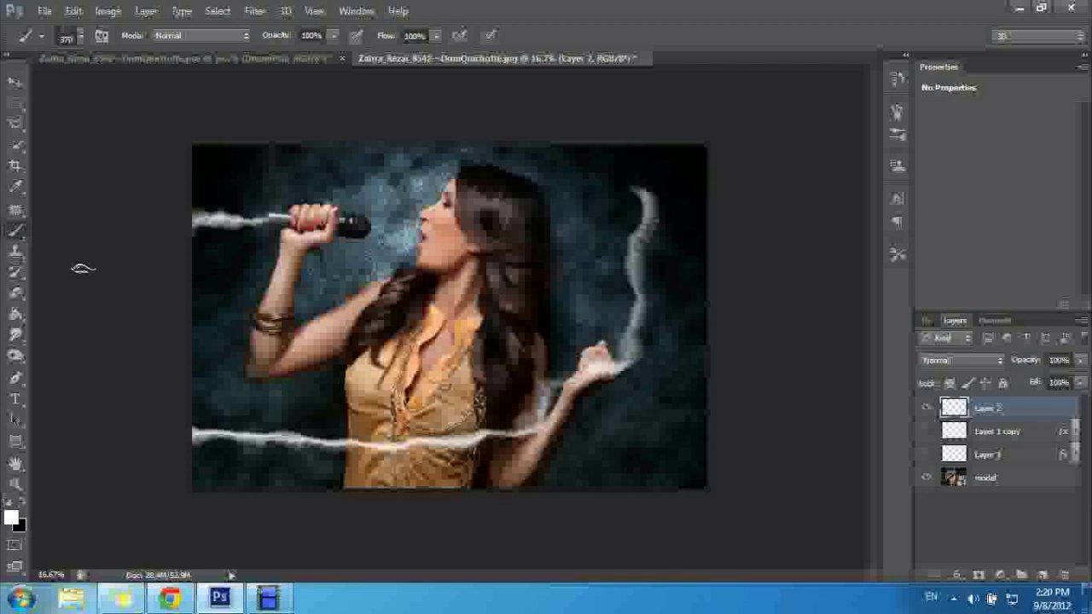
# - Erase part of the right wisp's edge and show Layer 1's pink microphone glow again
pyautogui.click(16, 293)
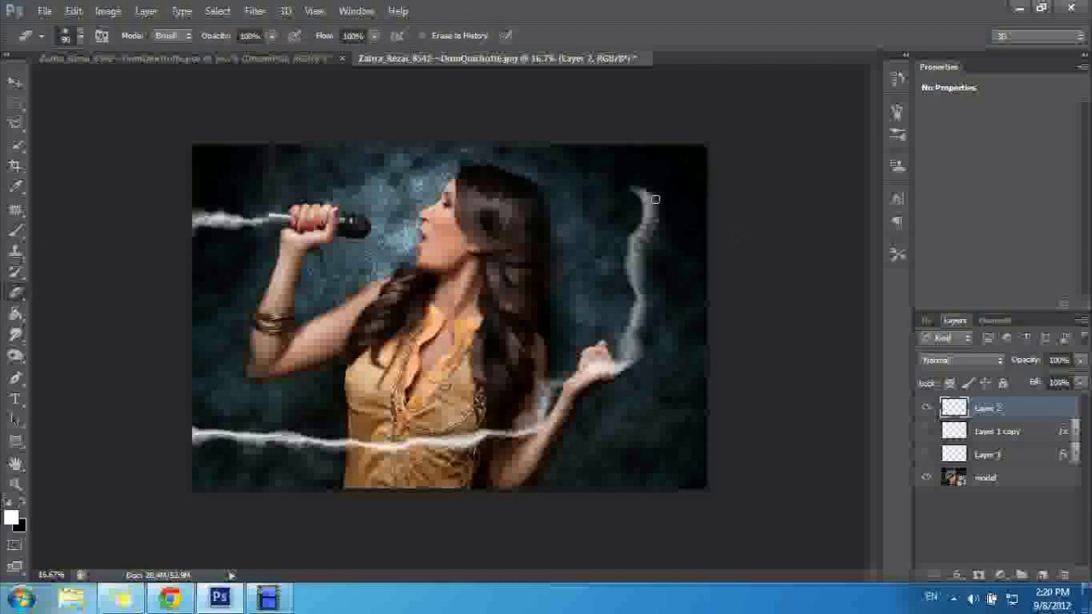
pyautogui.moveTo(653, 209); pyautogui.dragTo(655, 258)
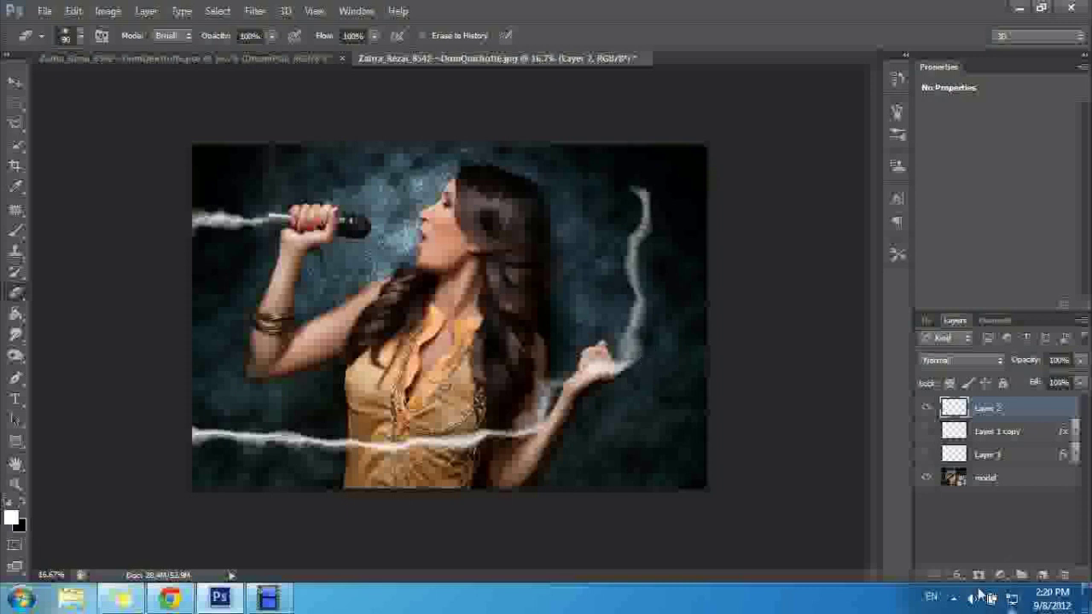
pyautogui.click(926, 454)
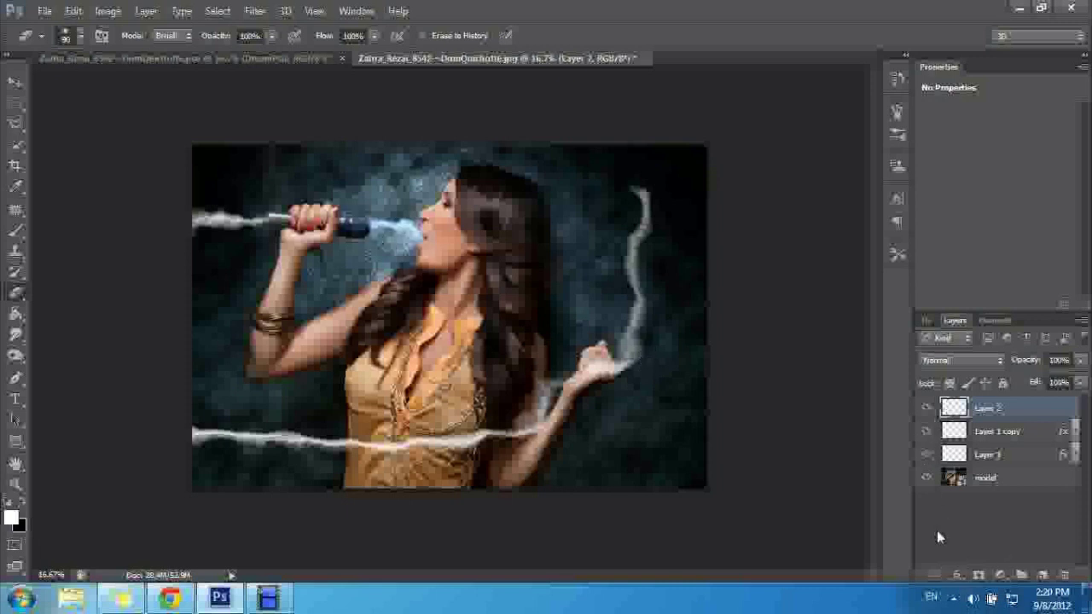
pyautogui.click(1000, 575)
pyautogui.click(1017, 459)
pyautogui.rightClick(1063, 454)
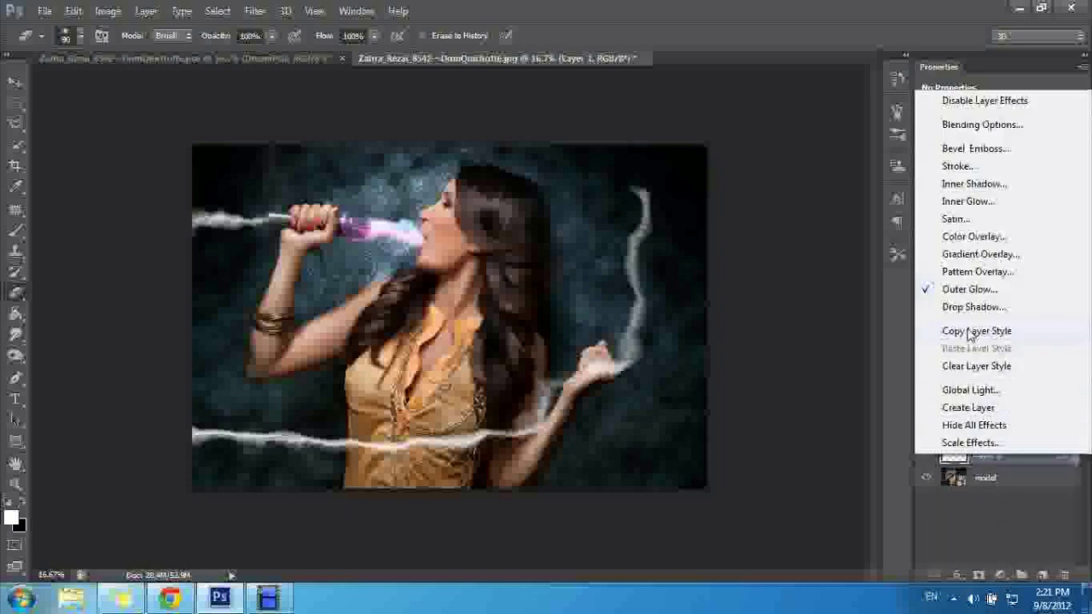
# - Copy Layer 1's pink glow style onto Layer 2 and set its Outer Glow noise to 0%
pyautogui.click(970, 333)
pyautogui.rightClick(1004, 413)
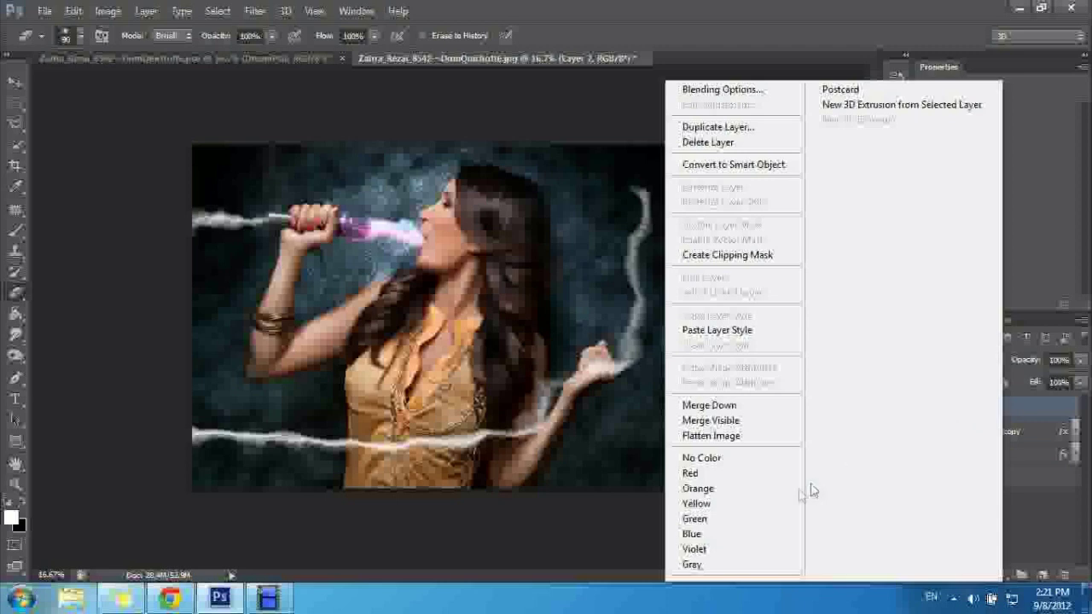
pyautogui.click(729, 331)
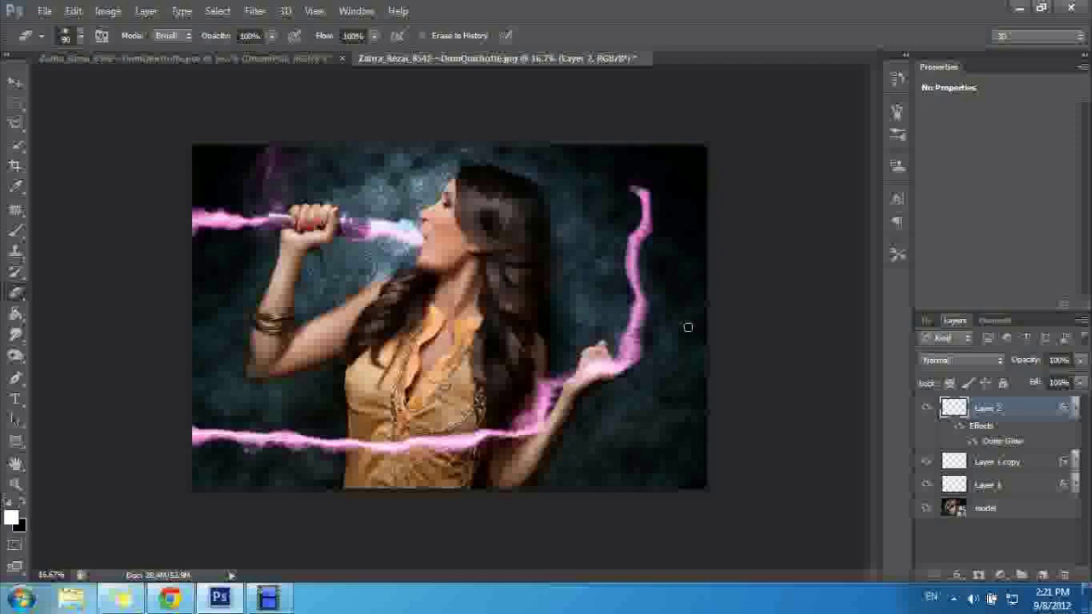
pyautogui.doubleClick(1067, 413)
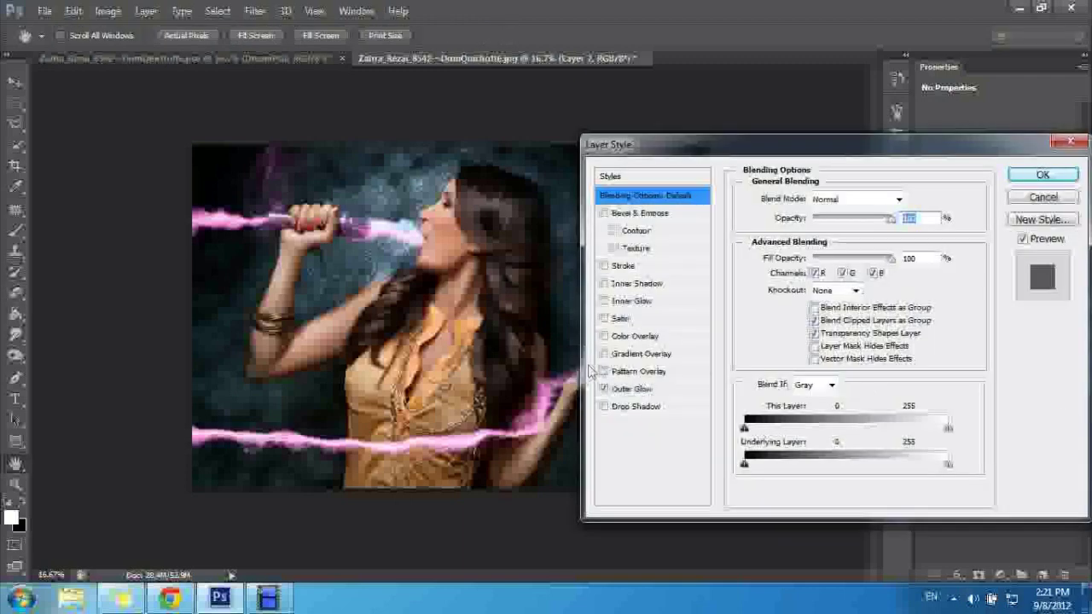
pyautogui.click(632, 389)
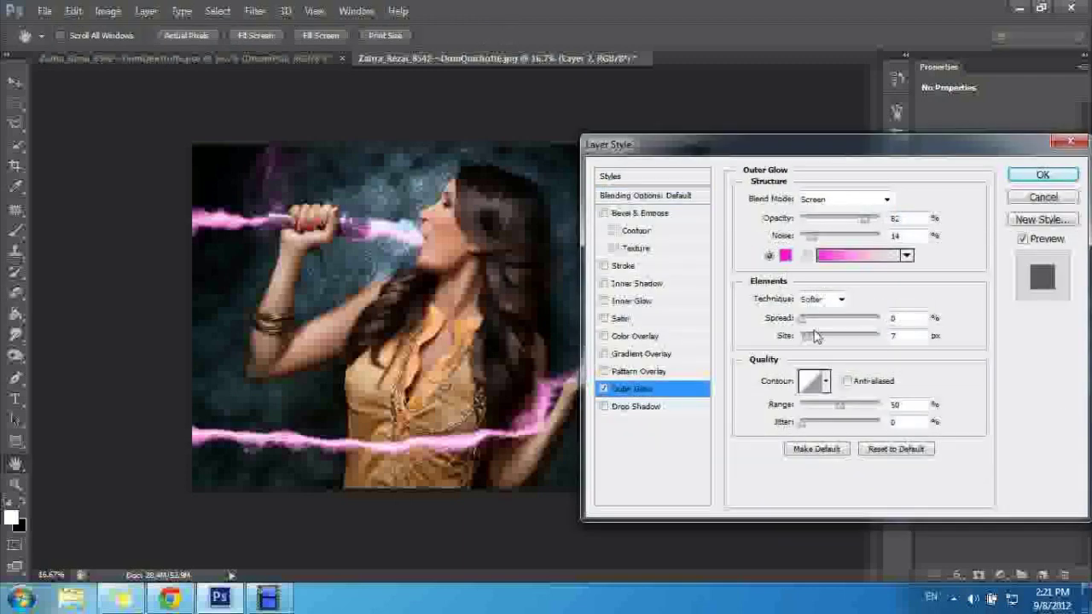
pyautogui.moveTo(812, 241); pyautogui.dragTo(798, 240)
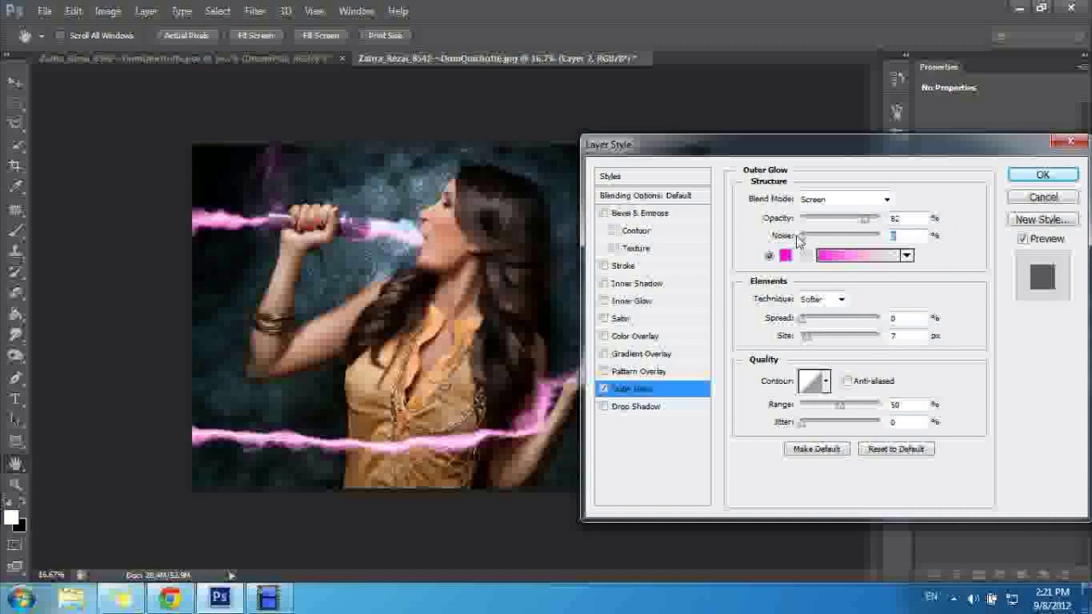
pyautogui.click(1043, 175)
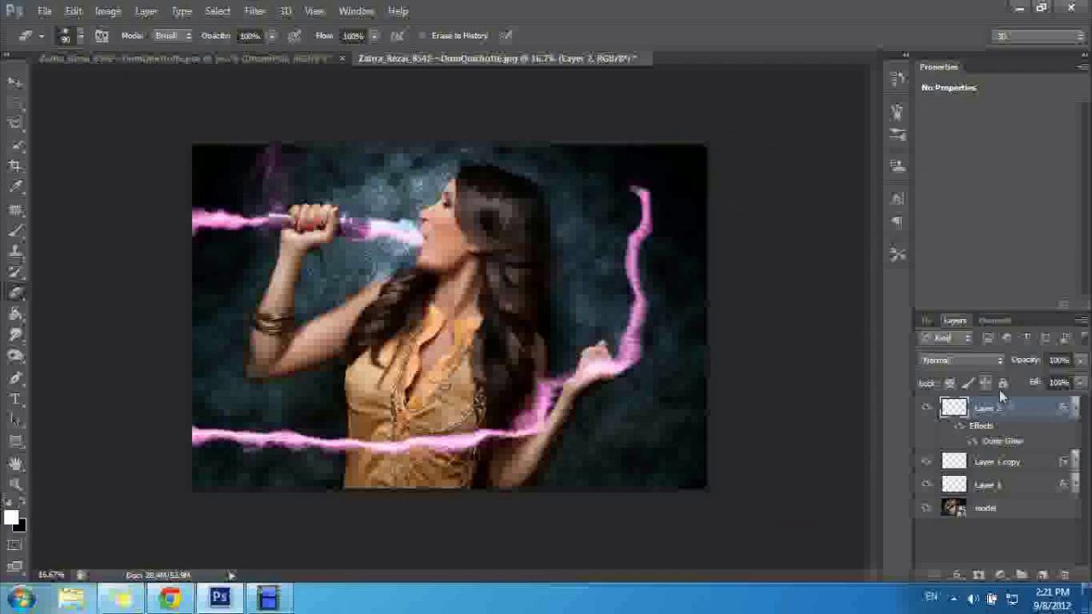
# - Duplicate Layer 2 as Layer 2 copy and lower the original Layer 2's opacity to 56%
pyautogui.moveTo(994, 408); pyautogui.dragTo(1042, 576)
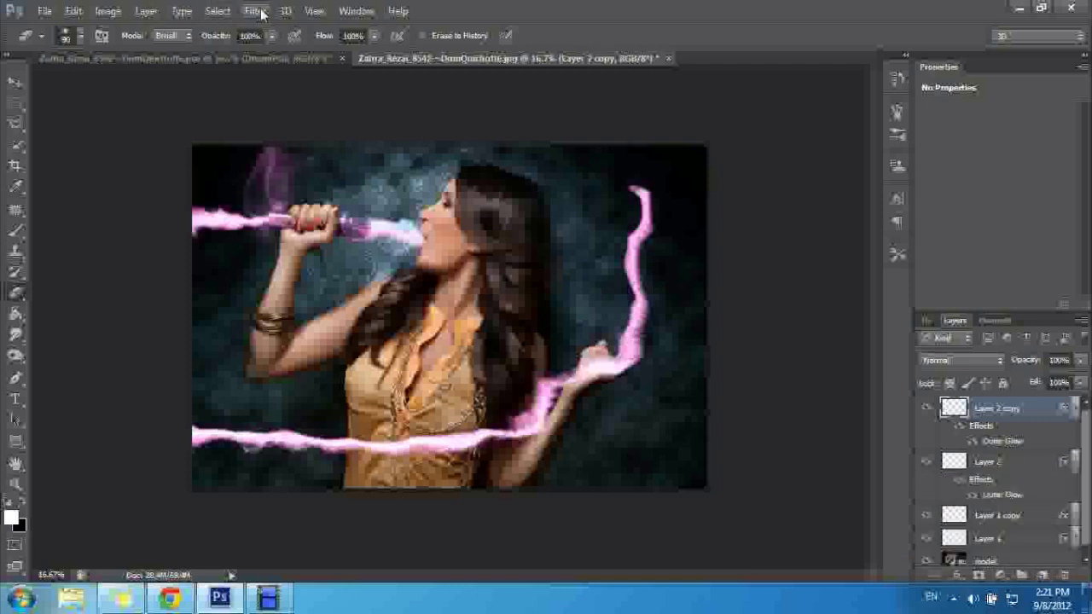
pyautogui.click(1017, 465)
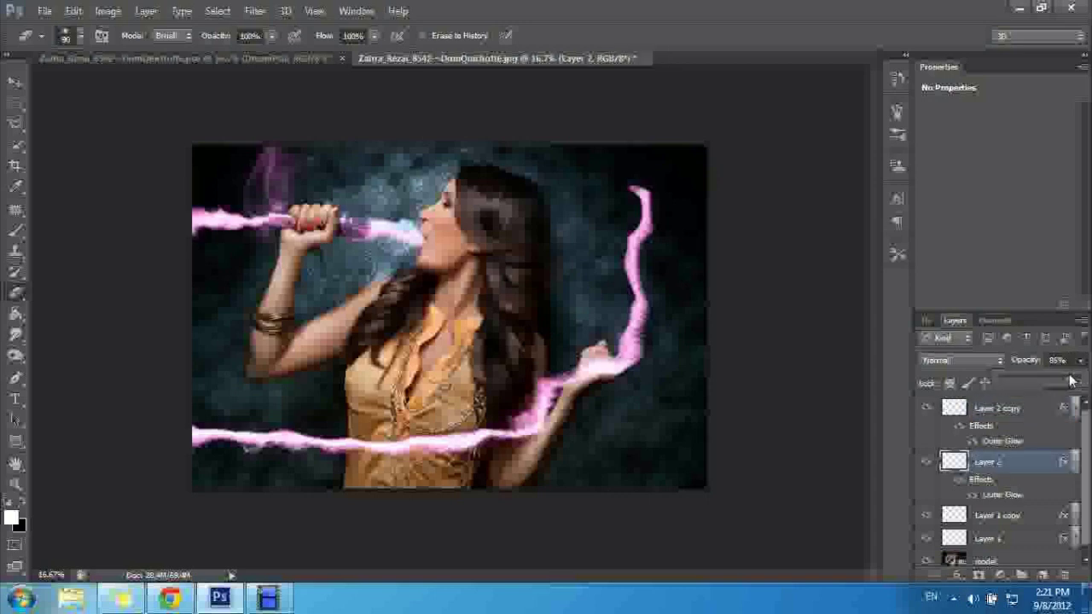
pyautogui.moveTo(1055, 379); pyautogui.dragTo(1047, 377)
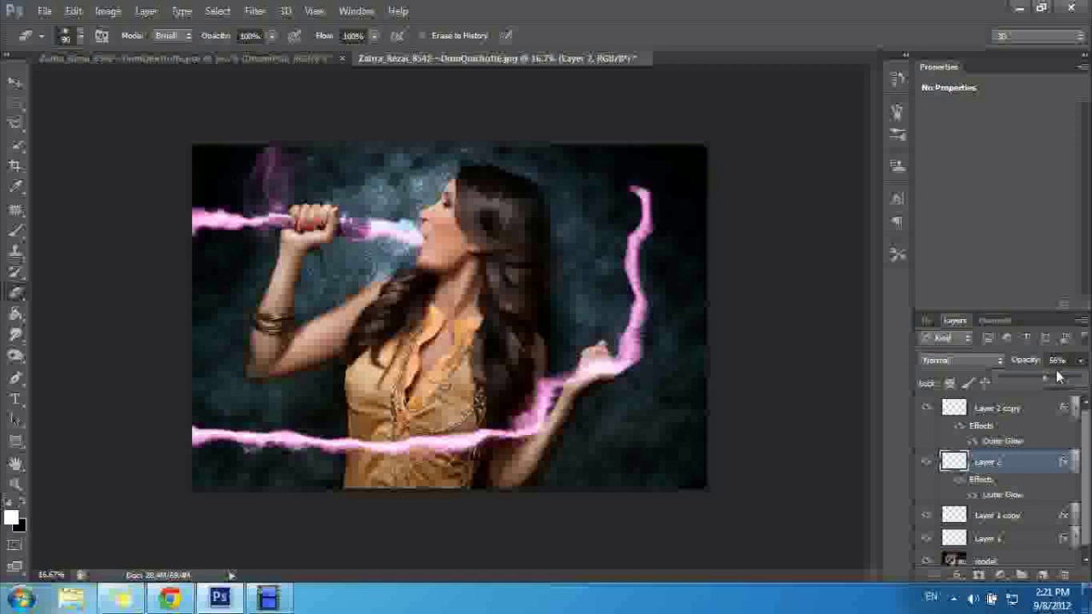
pyautogui.click(1064, 375)
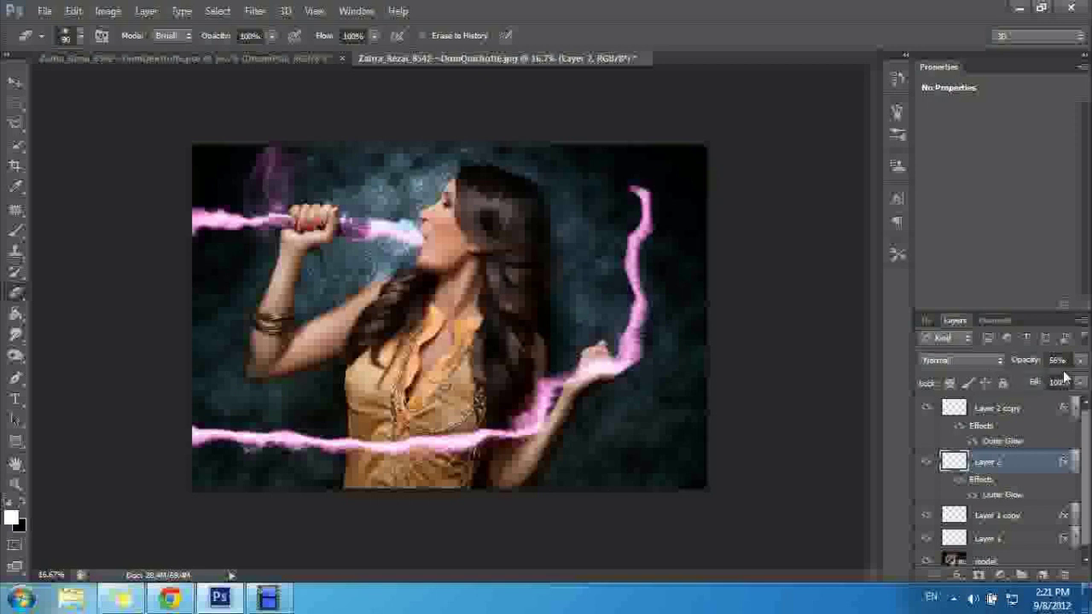
pyautogui.click(1081, 359)
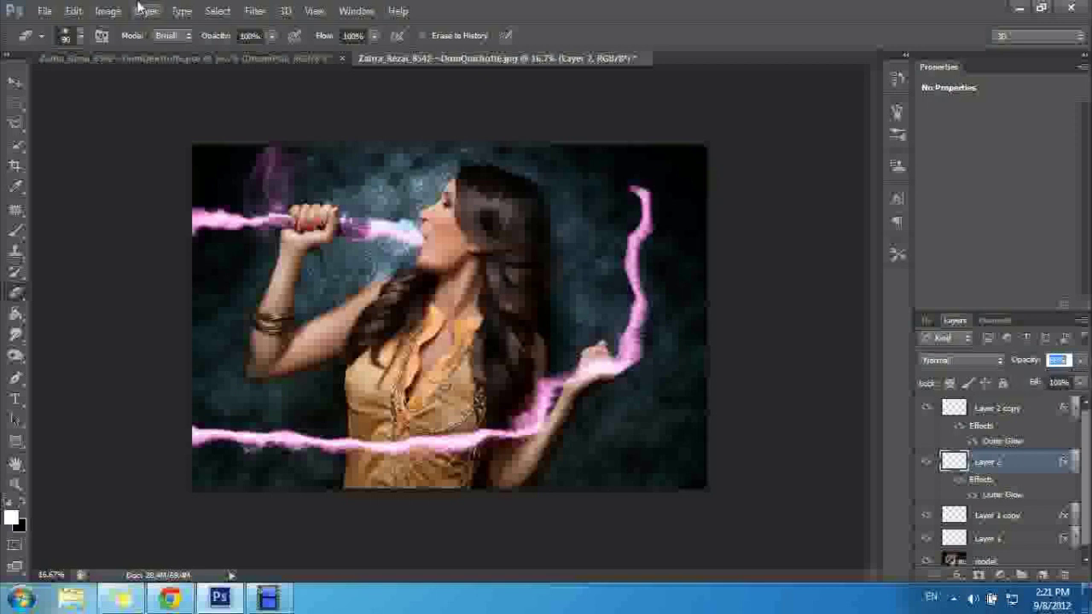
pyautogui.click(252, 12)
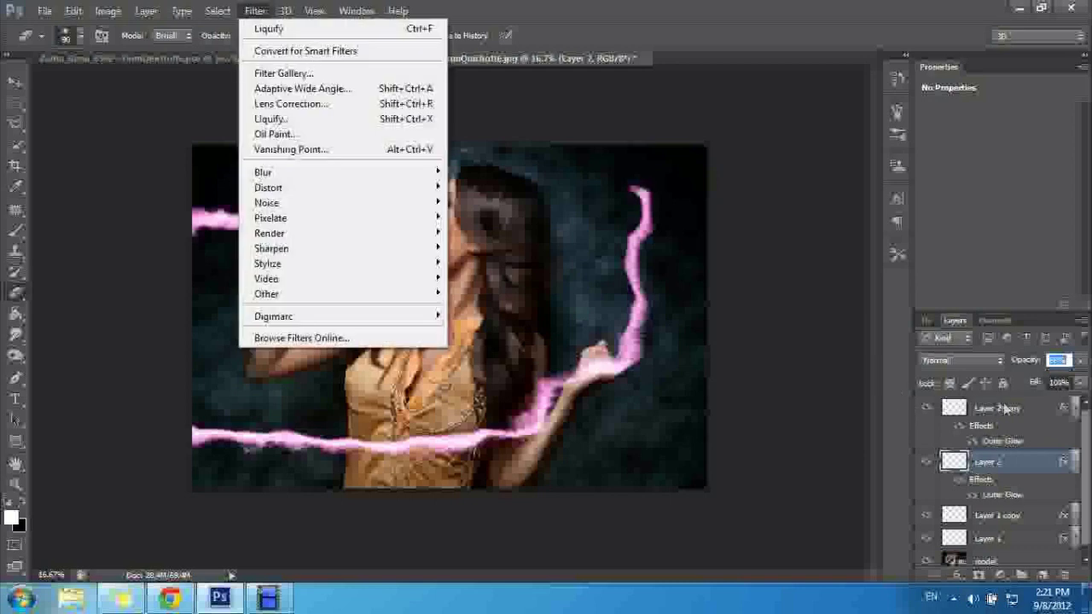
# - Hide Layer 2 and open Liquify on Layer 2 copy with the model photo as backdrop
pyautogui.click(997, 408)
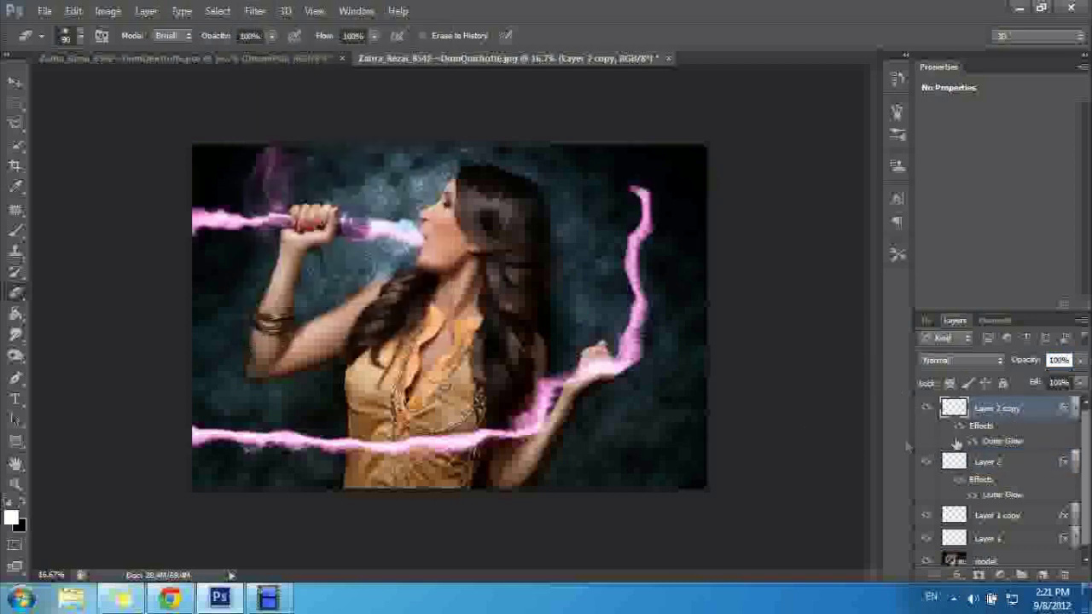
pyautogui.click(925, 462)
pyautogui.click(257, 11)
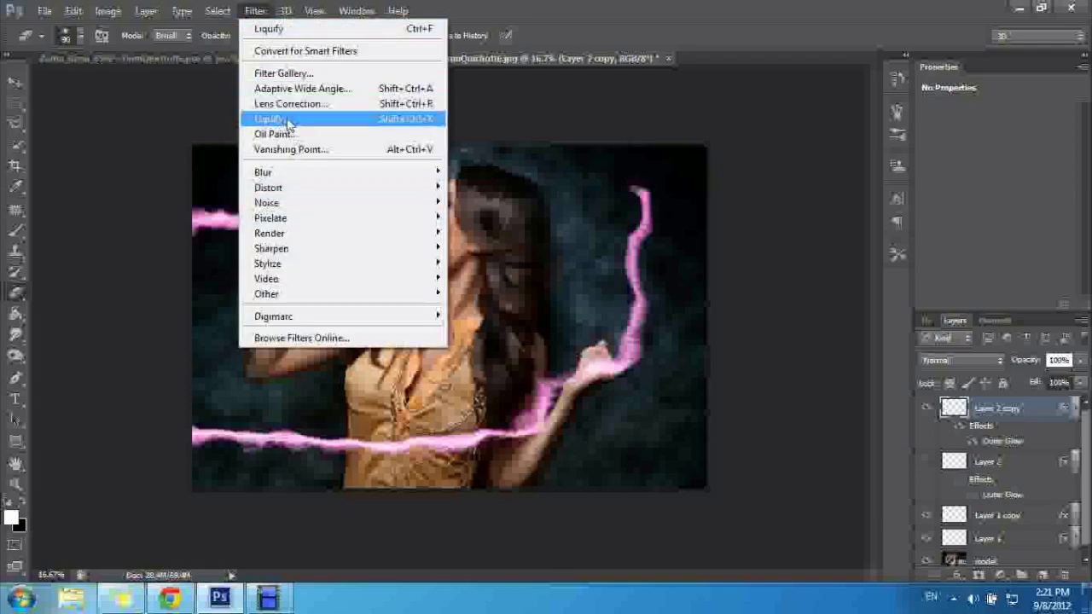
pyautogui.click(289, 121)
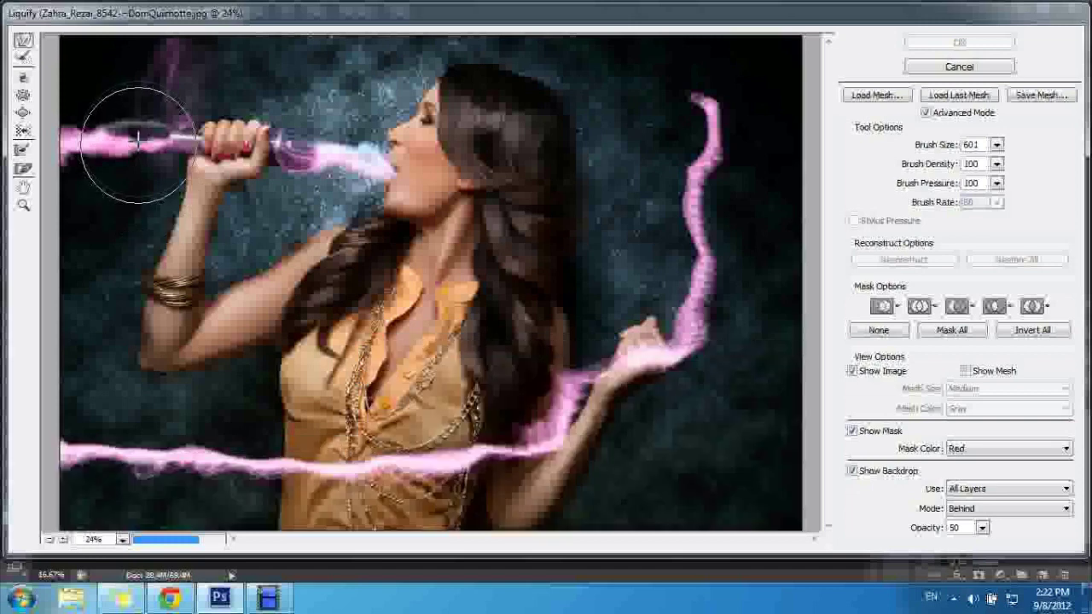
pyautogui.moveTo(137, 145); pyautogui.dragTo(138, 138)
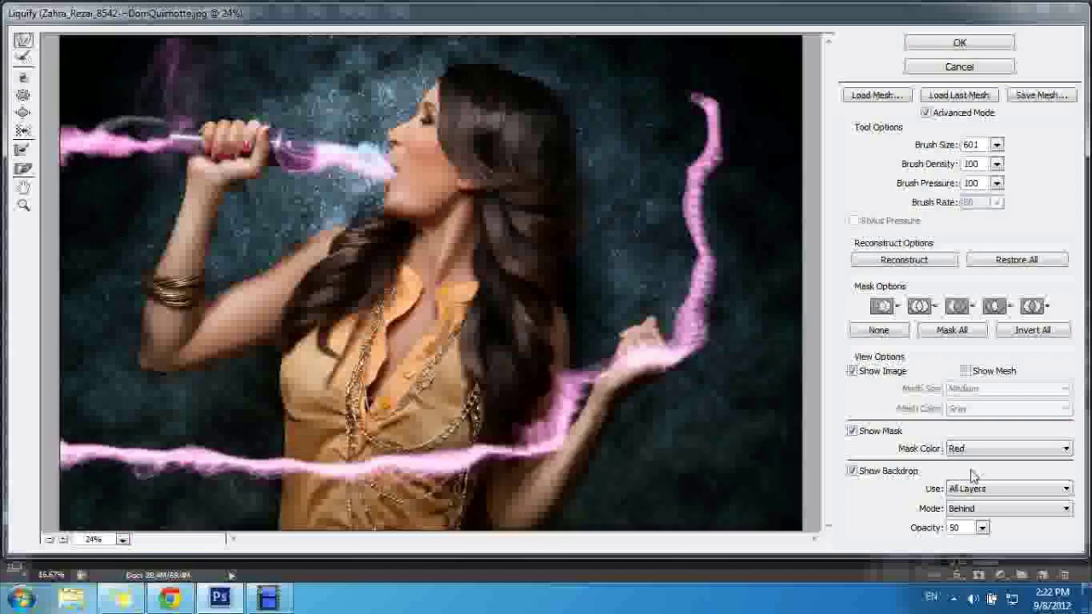
pyautogui.click(996, 496)
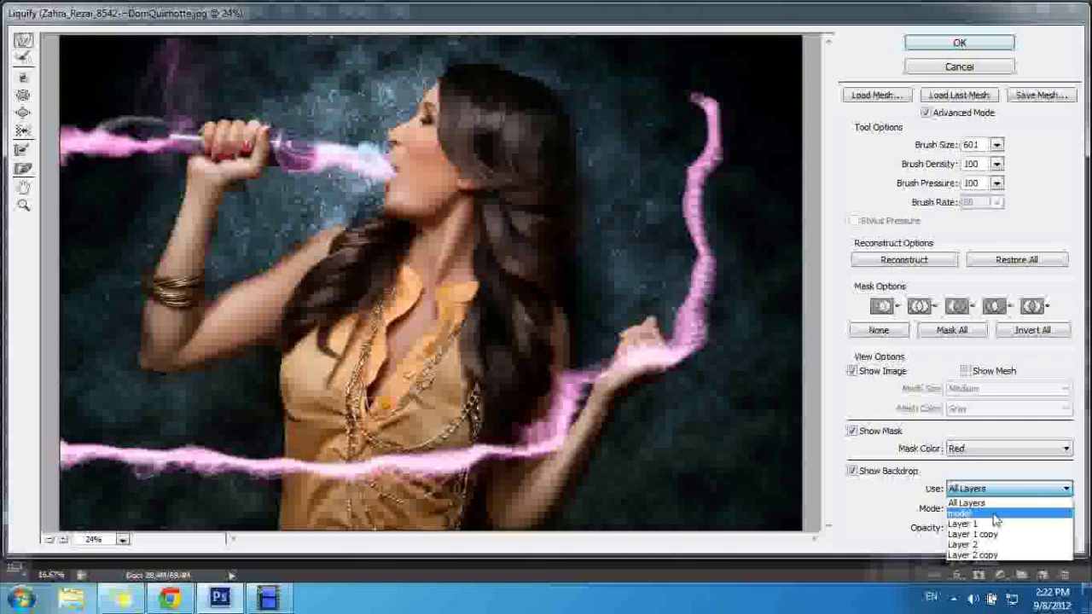
pyautogui.click(994, 522)
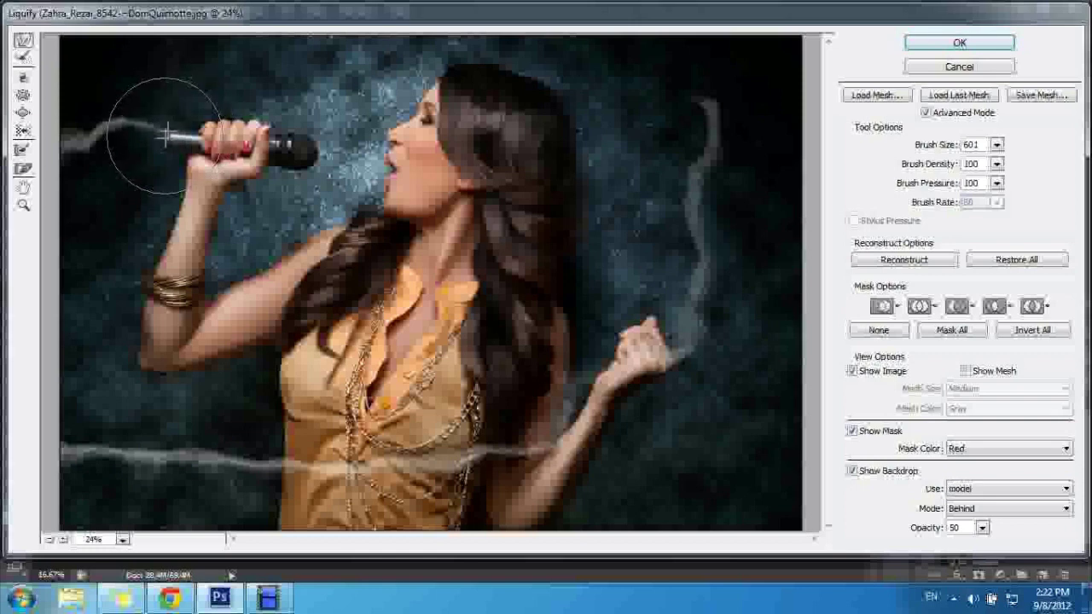
# - Forward-warp the copy's streams around the microphone, lower body, arm and raised hand
pyautogui.moveTo(141, 127)
pyautogui.mouseDown()
pyautogui.moveTo(196, 145)
pyautogui.moveTo(134, 139)
pyautogui.moveTo(80, 159)
pyautogui.moveTo(67, 128)
pyautogui.mouseUp()
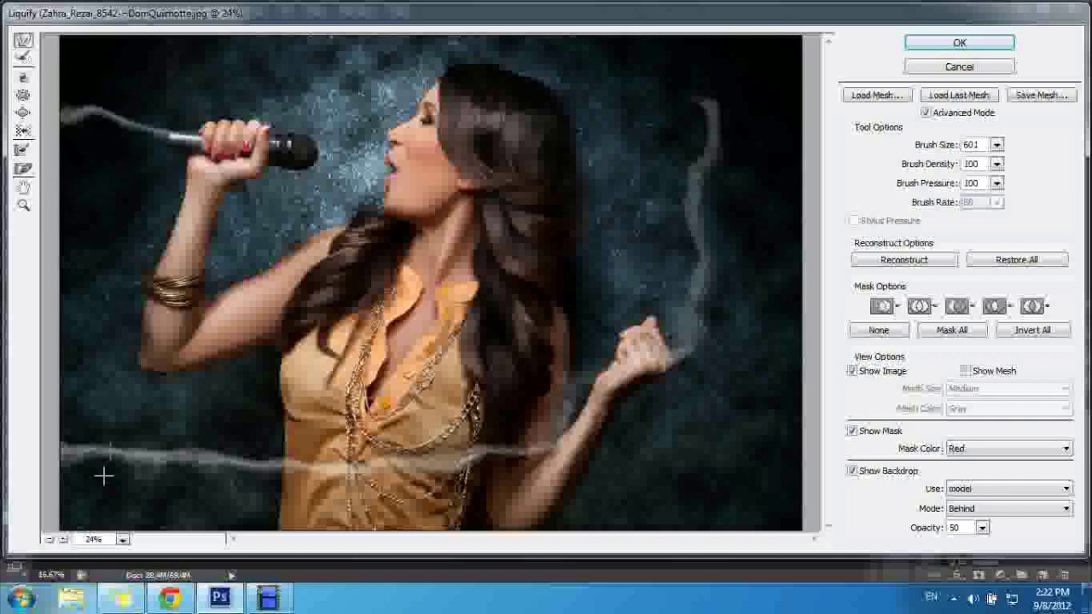
pyautogui.moveTo(79, 433); pyautogui.dragTo(86, 458)
pyautogui.moveTo(170, 453)
pyautogui.mouseDown()
pyautogui.moveTo(218, 493)
pyautogui.moveTo(207, 450)
pyautogui.moveTo(256, 439)
pyautogui.mouseUp()
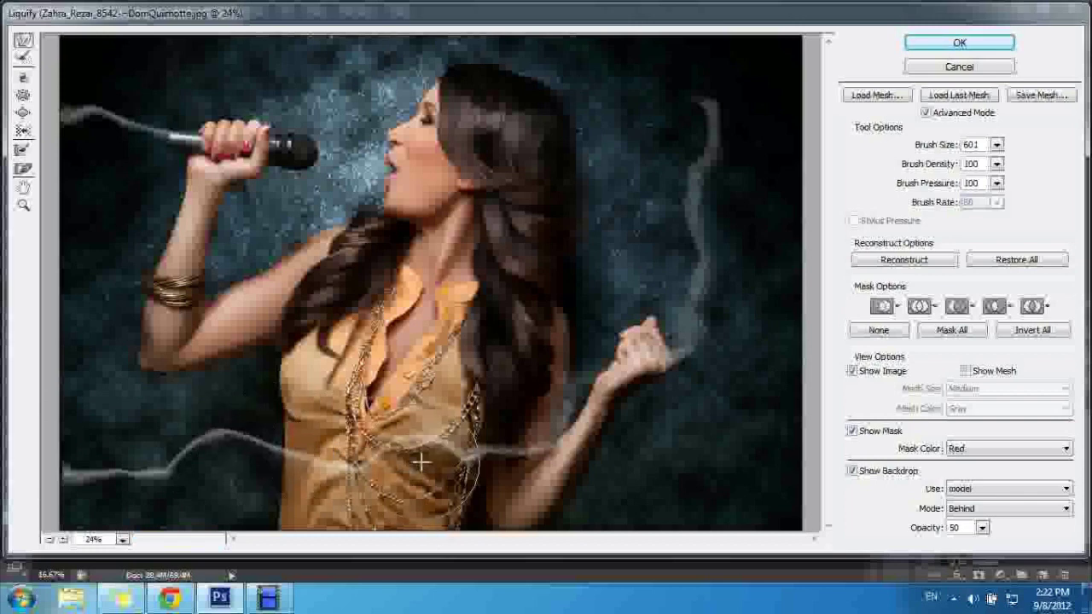
pyautogui.moveTo(511, 454)
pyautogui.mouseDown()
pyautogui.moveTo(526, 429)
pyautogui.moveTo(555, 414)
pyautogui.moveTo(575, 378)
pyautogui.moveTo(563, 362)
pyautogui.mouseUp()
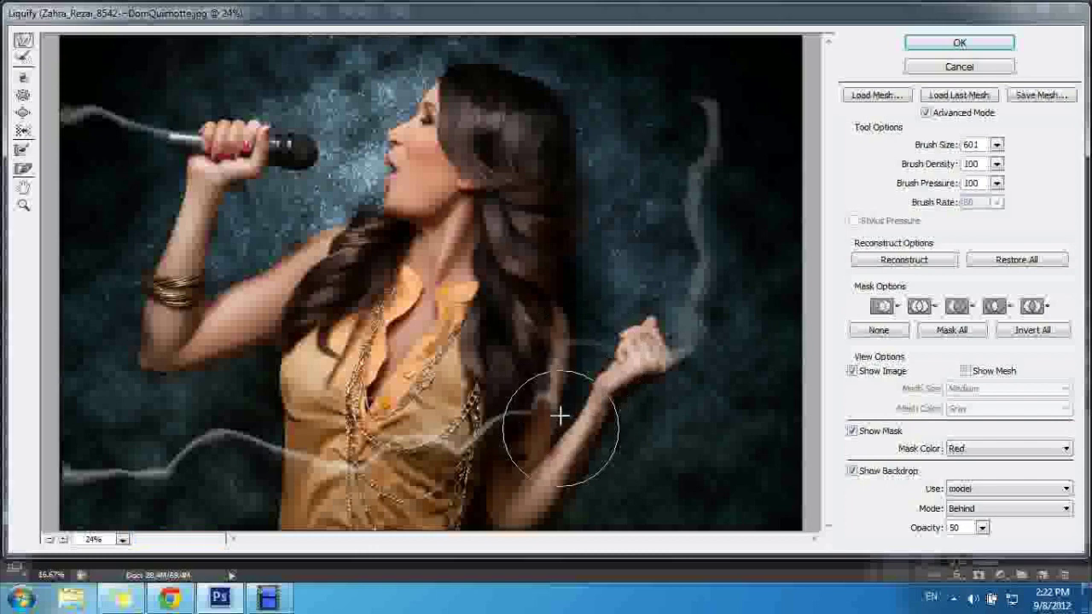
pyautogui.moveTo(551, 406)
pyautogui.mouseDown()
pyautogui.moveTo(517, 415)
pyautogui.moveTo(544, 410)
pyautogui.mouseUp()
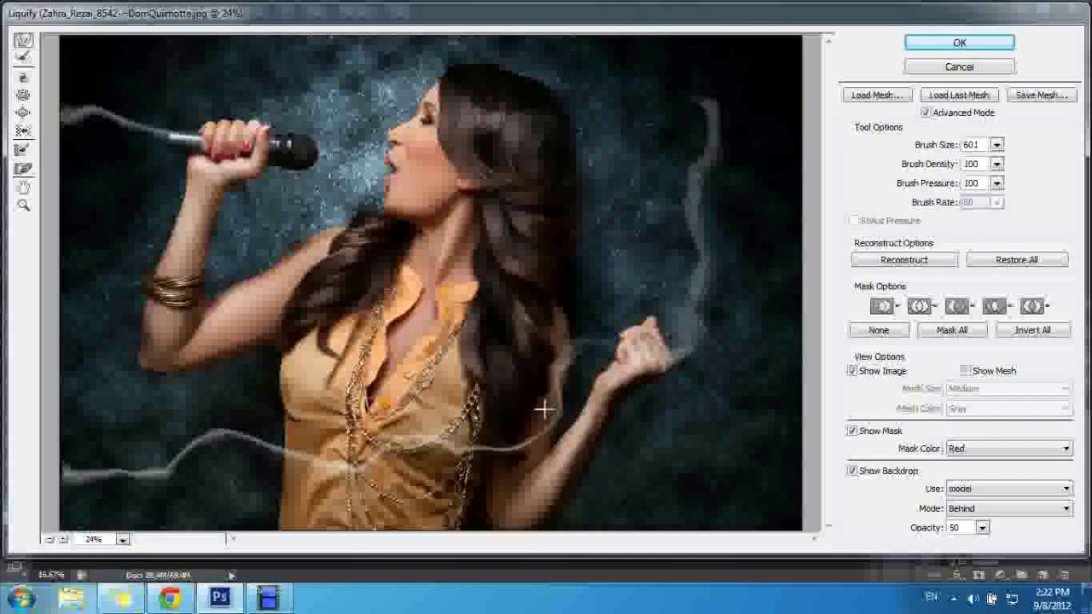
pyautogui.moveTo(655, 390)
pyautogui.mouseDown()
pyautogui.moveTo(690, 353)
pyautogui.moveTo(720, 285)
pyautogui.moveTo(676, 232)
pyautogui.moveTo(714, 180)
pyautogui.moveTo(690, 104)
pyautogui.moveTo(726, 91)
pyautogui.mouseUp()
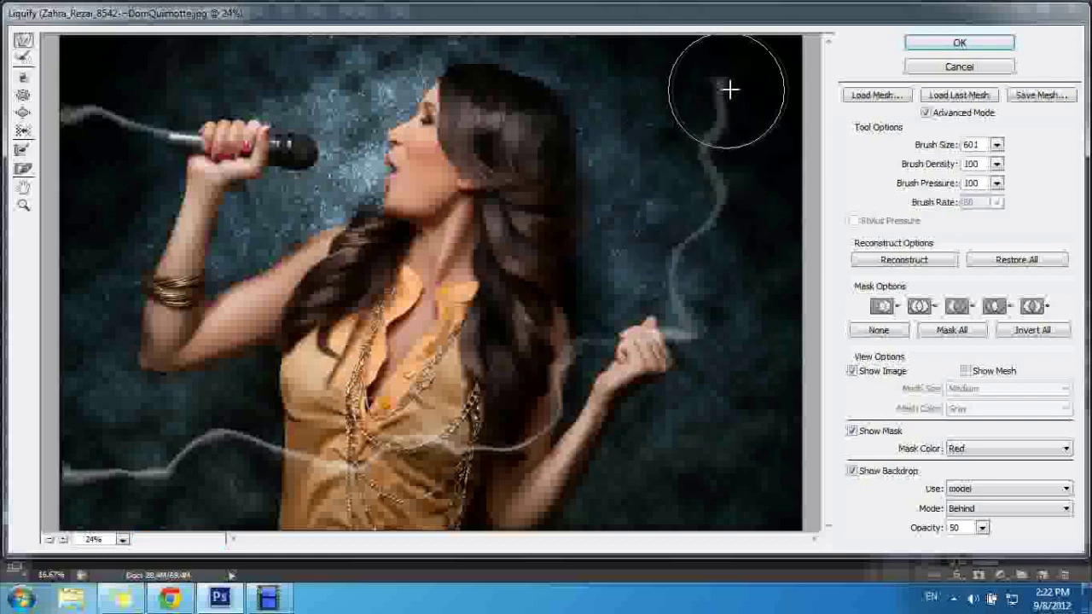
pyautogui.moveTo(670, 317); pyautogui.dragTo(664, 322)
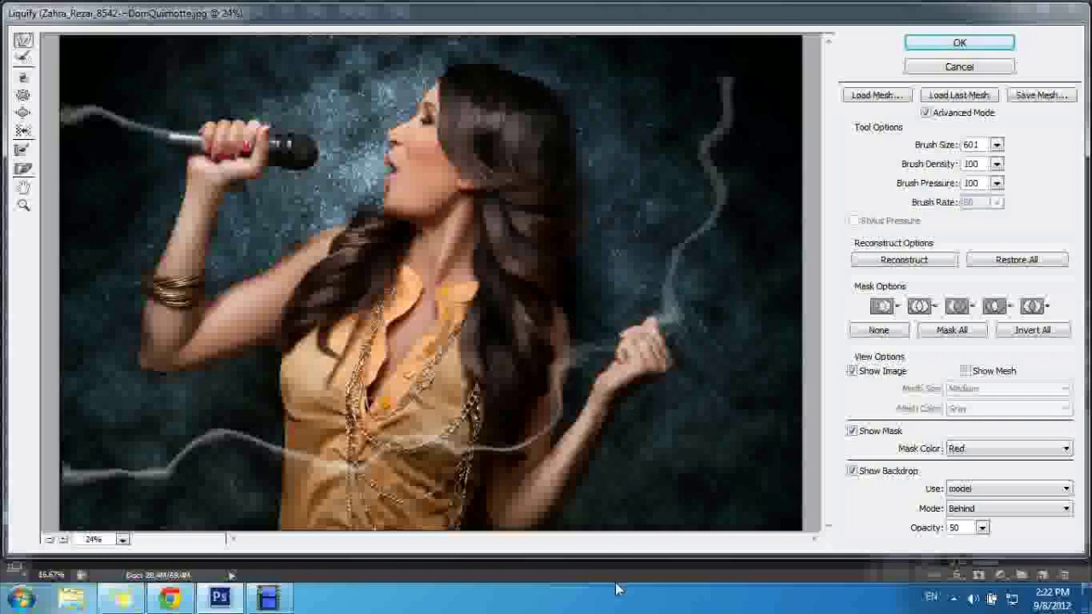
# - Twirl the top-right, hand and lower-left streams clockwise, push the left end, and apply
pyautogui.click(23, 80)
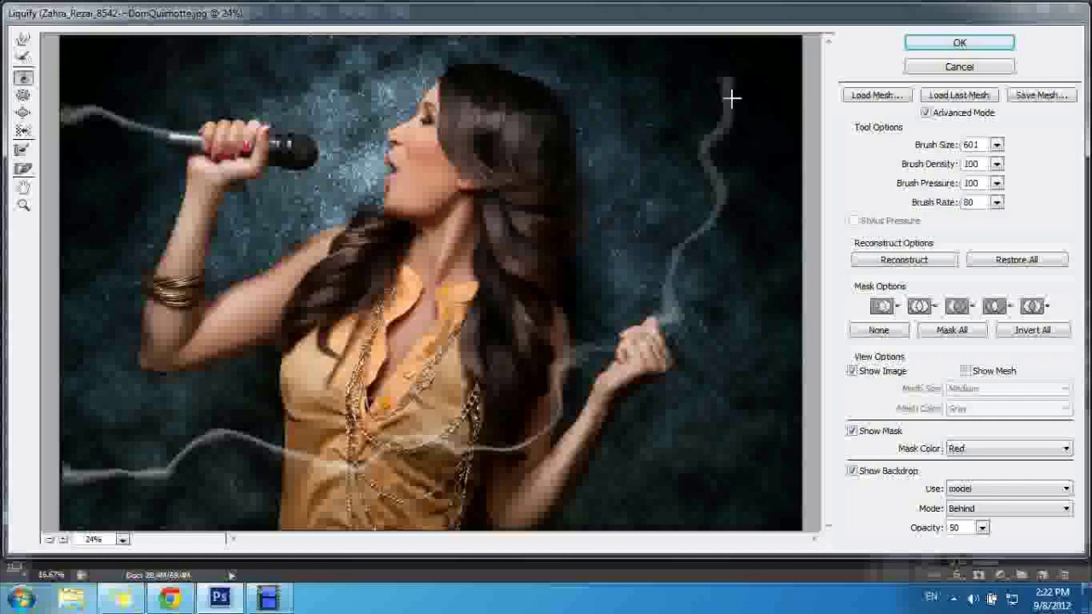
pyautogui.moveTo(732, 99); pyautogui.dragTo(731, 99)
pyautogui.moveTo(727, 171); pyautogui.dragTo(673, 208)
pyautogui.click(694, 252)
pyautogui.moveTo(693, 253); pyautogui.dragTo(687, 305)
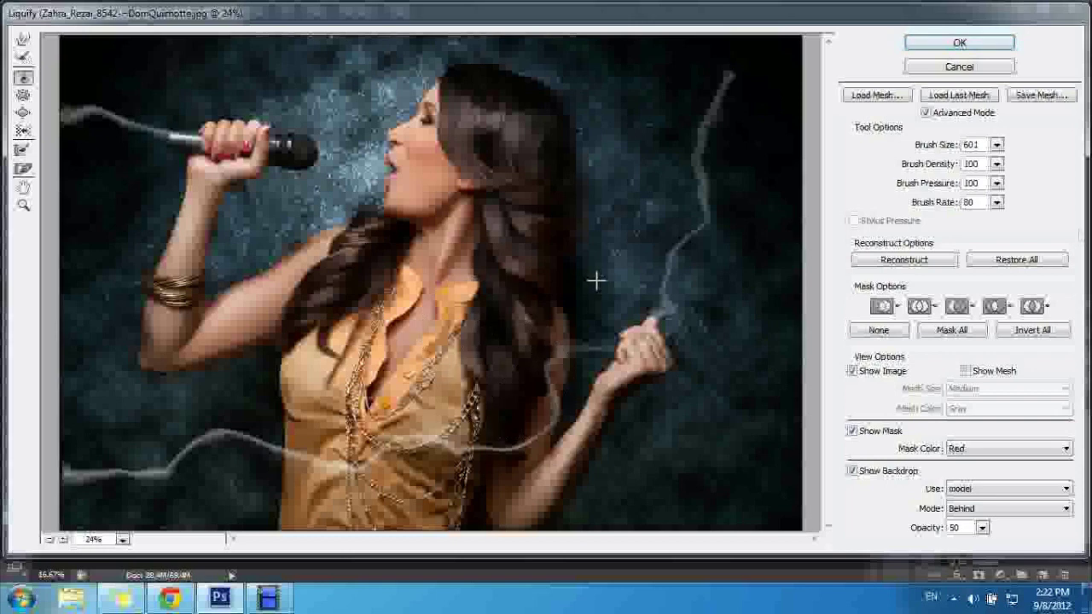
pyautogui.moveTo(73, 495); pyautogui.dragTo(78, 495)
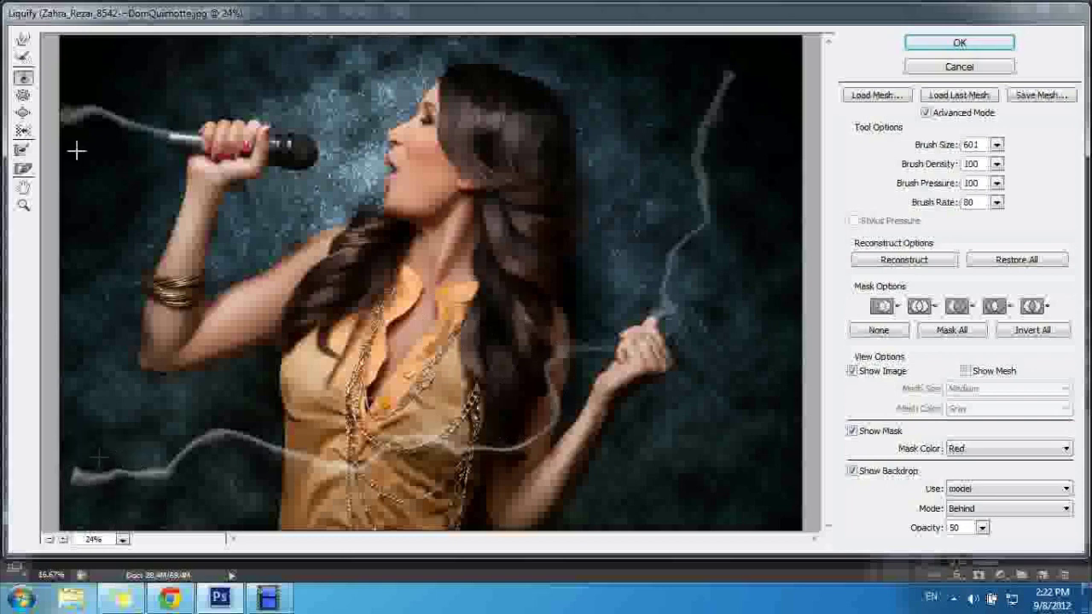
pyautogui.click(23, 40)
pyautogui.moveTo(79, 476); pyautogui.dragTo(52, 474)
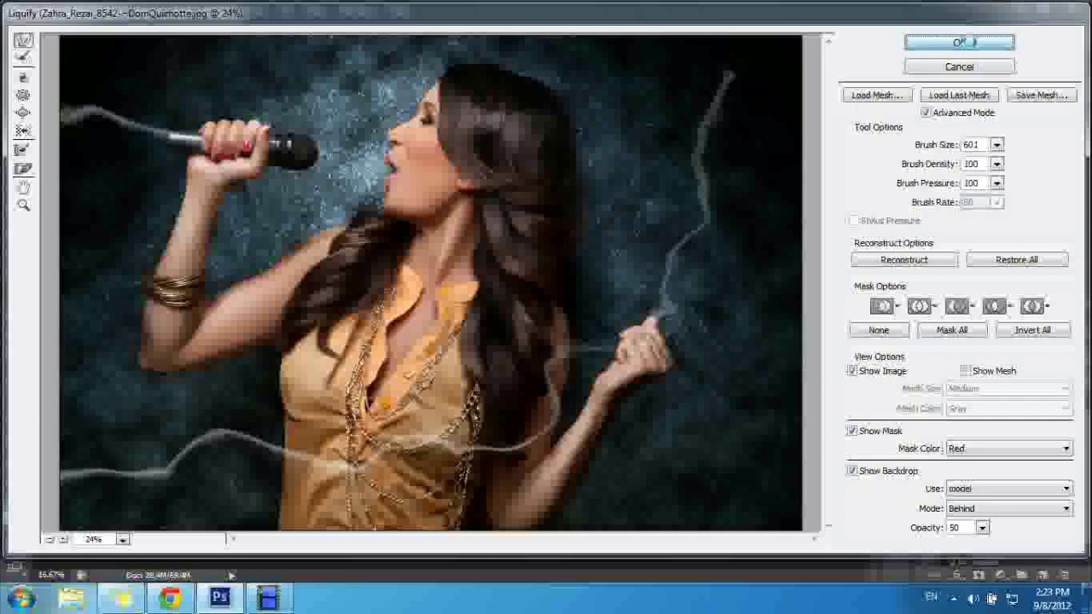
pyautogui.press('Return')
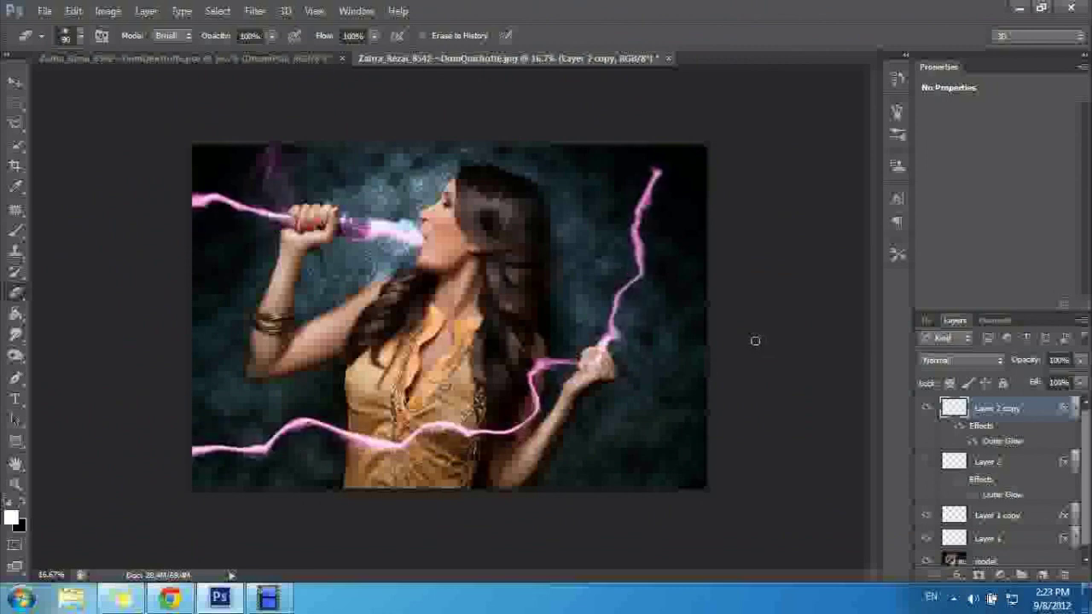
# - Change Layer 2 copy's Outer Glow colour to light blue #0989eb
pyautogui.doubleClick(1066, 412)
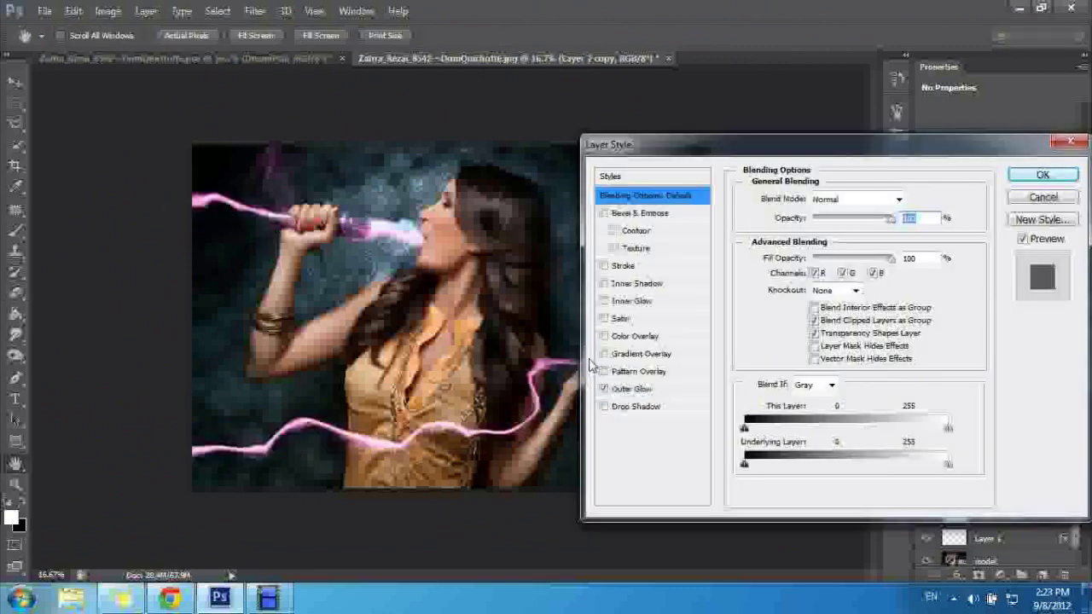
pyautogui.click(631, 389)
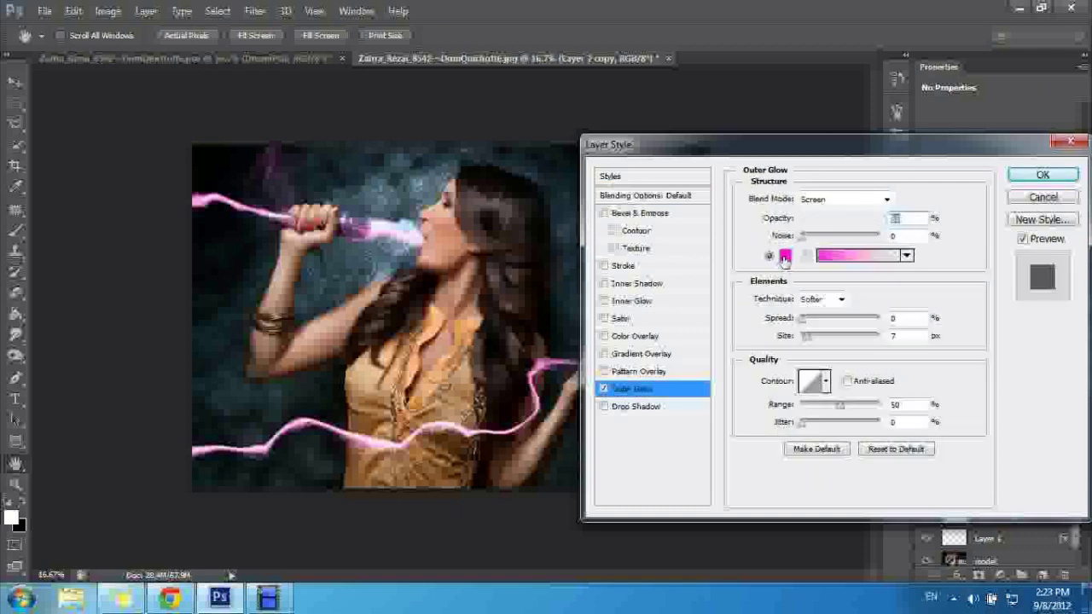
pyautogui.click(786, 254)
pyautogui.click(739, 262)
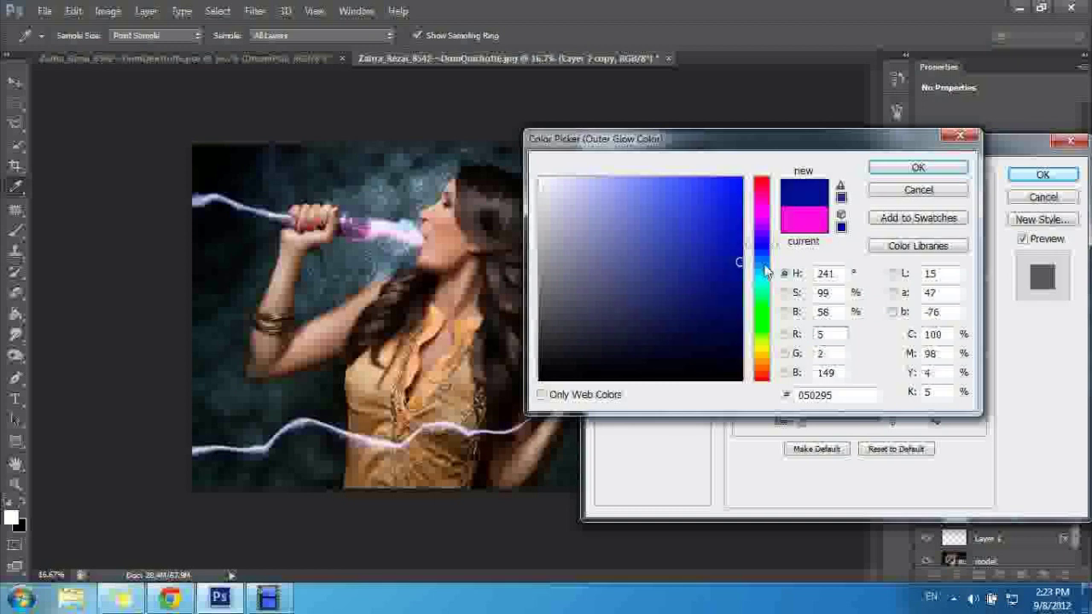
pyautogui.click(760, 264)
pyautogui.click(734, 223)
pyautogui.click(733, 193)
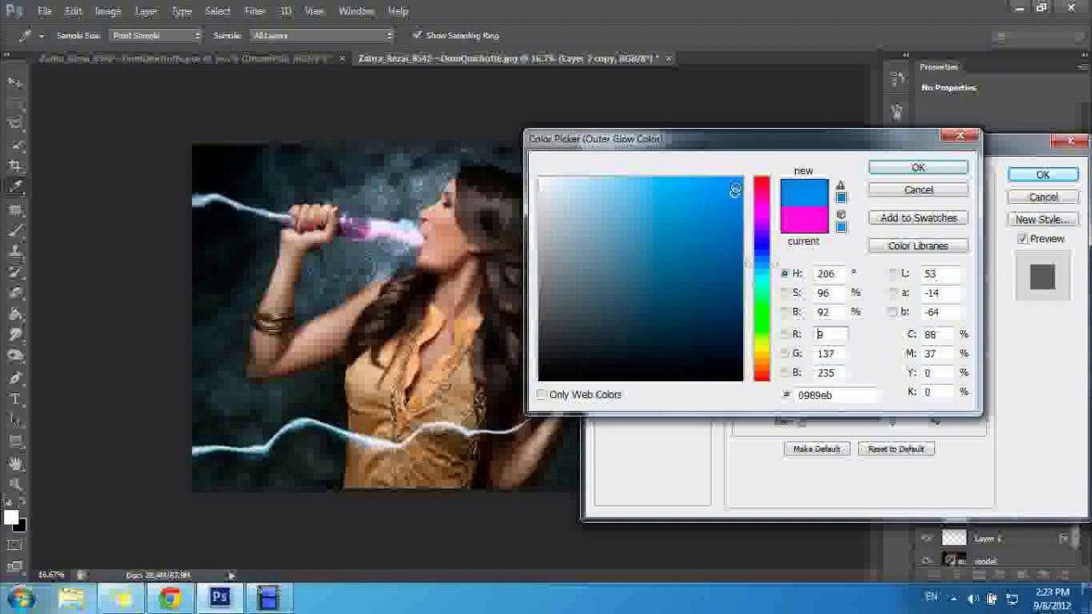
pyautogui.click(927, 169)
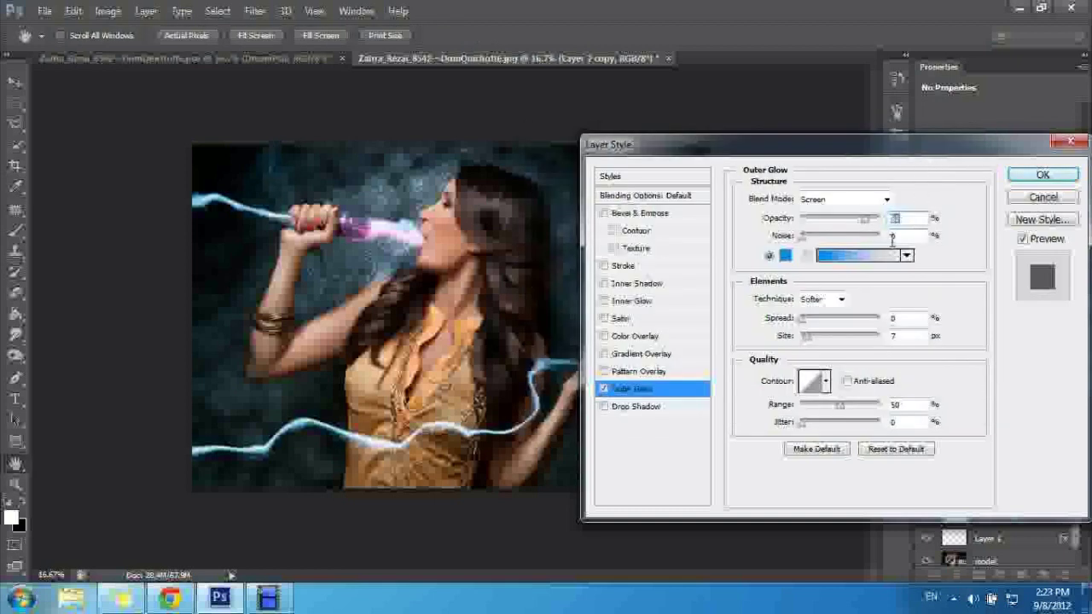
pyautogui.click(1051, 177)
# - Confirm the blue glow and set up the Eraser with a larger brush size
pyautogui.click(1043, 175)
pyautogui.press('e')
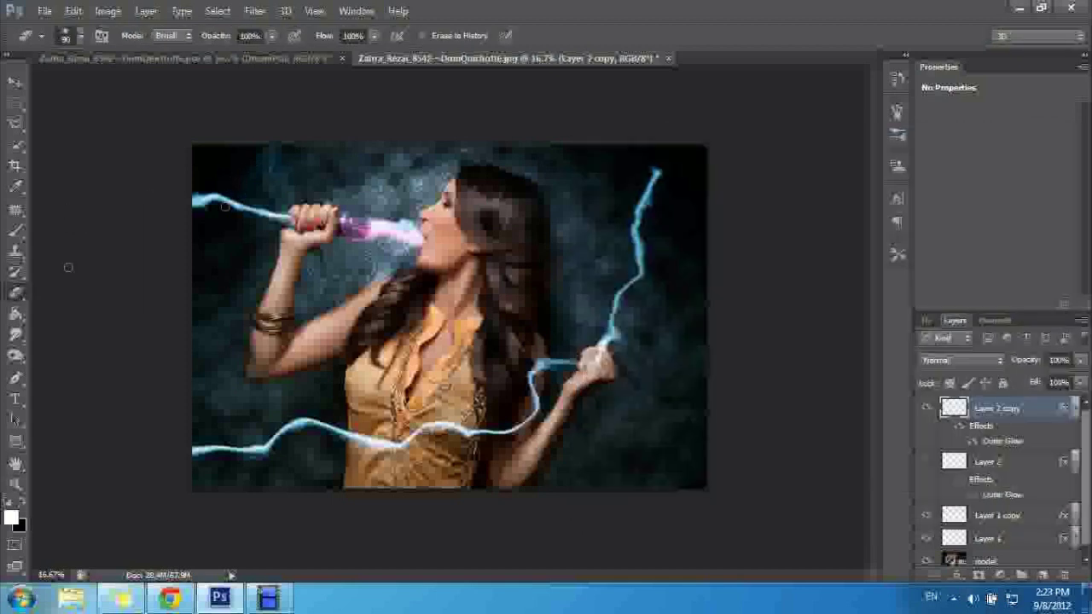
pyautogui.rightClick(256, 163)
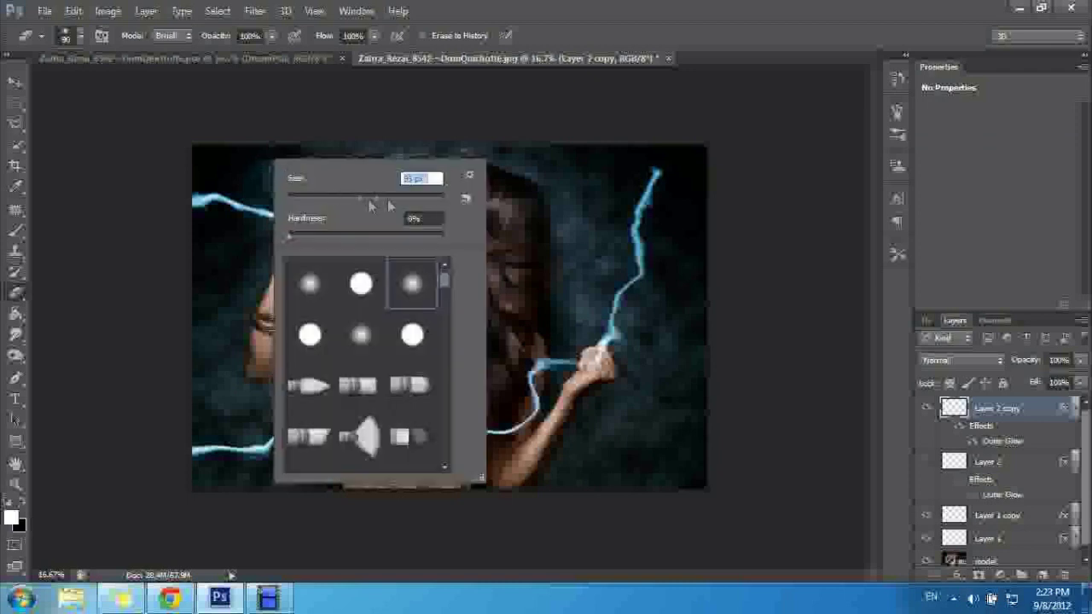
pyautogui.press('Return')
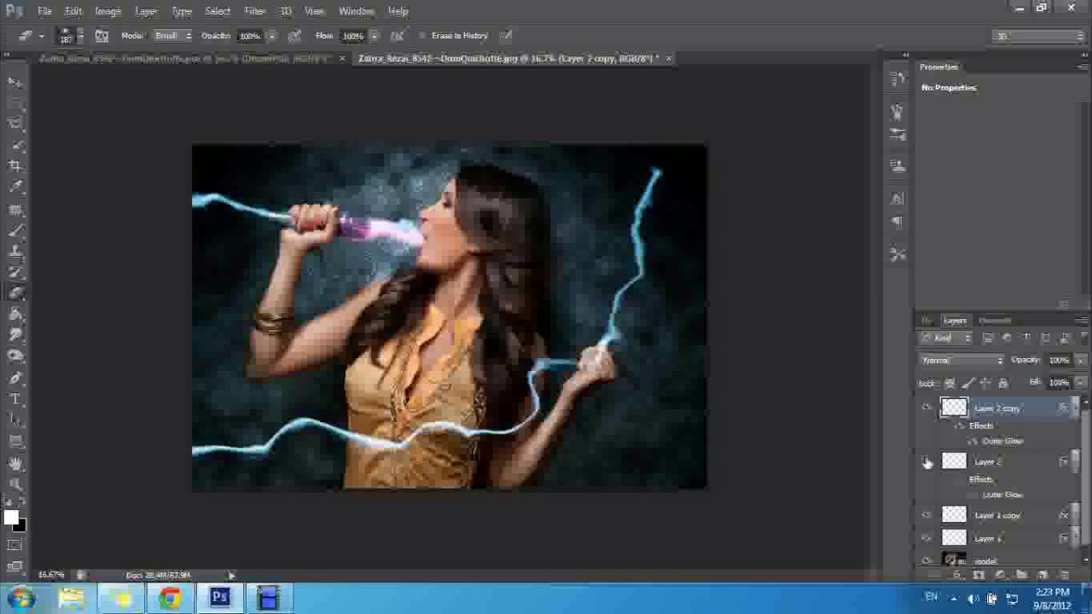
# - Show and select the pink Layer 2 and hide the blue Layer 2 copy
pyautogui.click(927, 461)
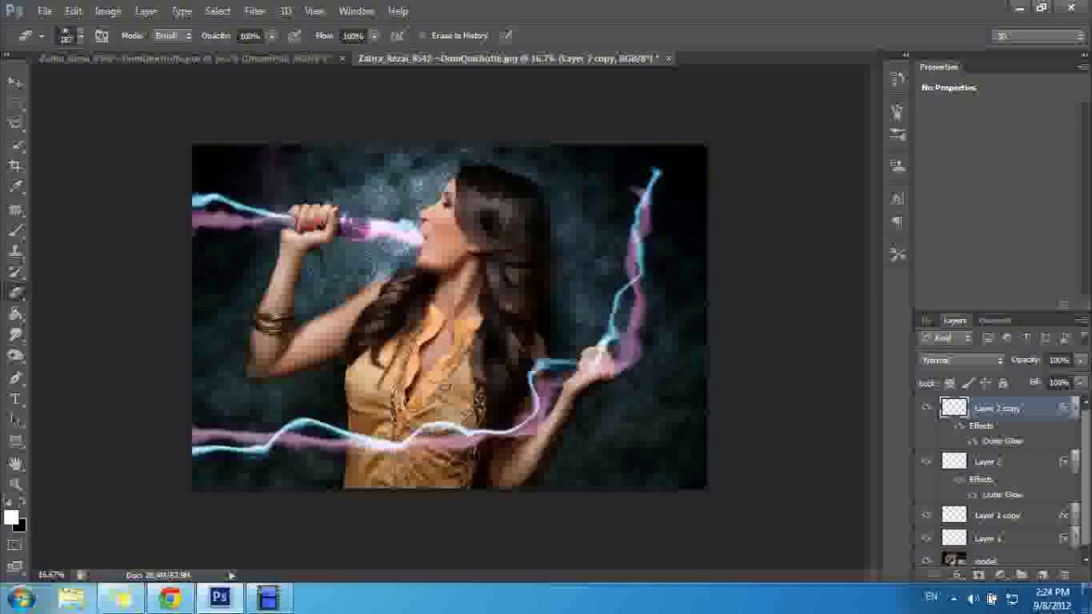
pyautogui.click(989, 465)
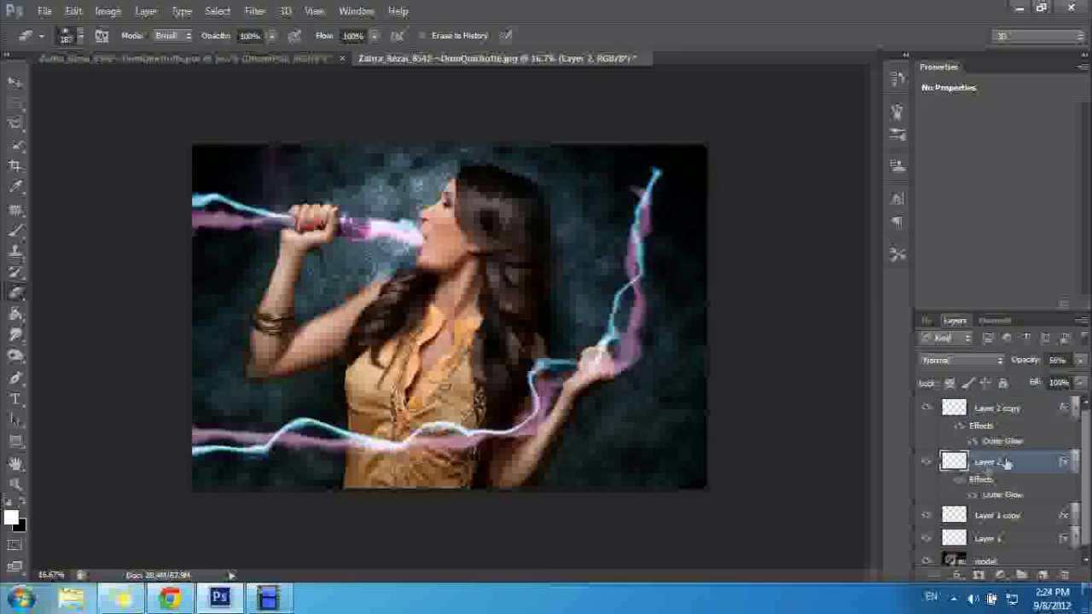
pyautogui.click(1081, 362)
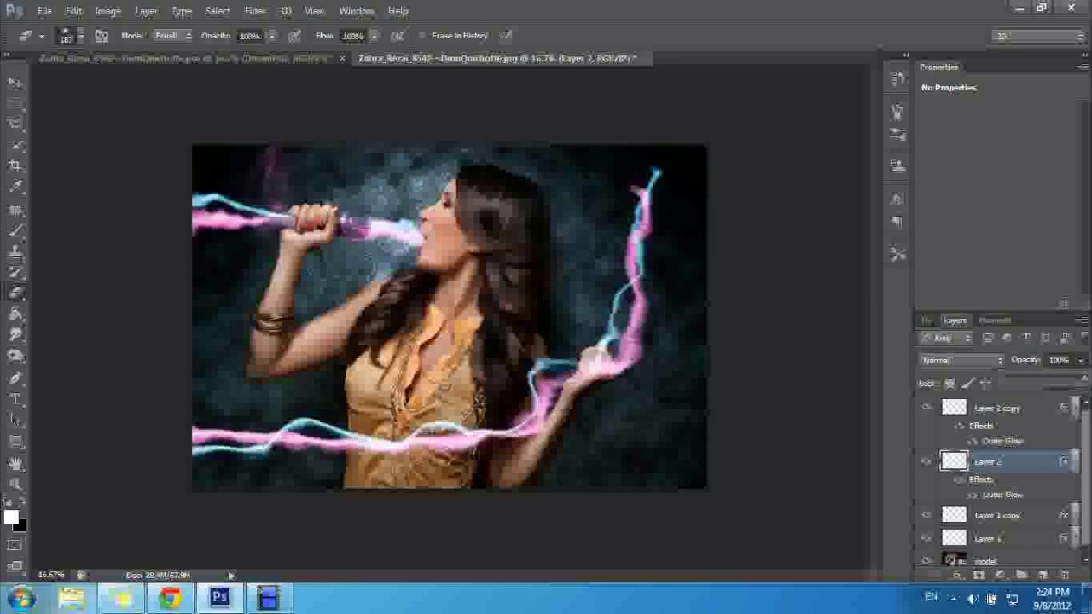
pyautogui.click(926, 413)
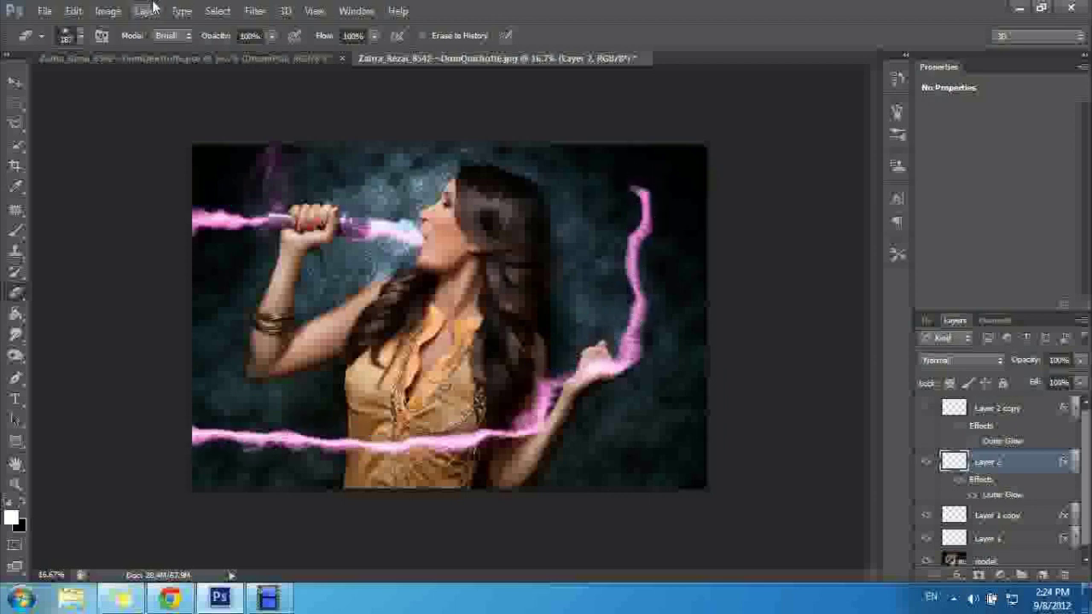
pyautogui.click(254, 11)
# - Open Liquify over the model backdrop and warp the vertical and chest strands into waves
pyautogui.click(280, 120)
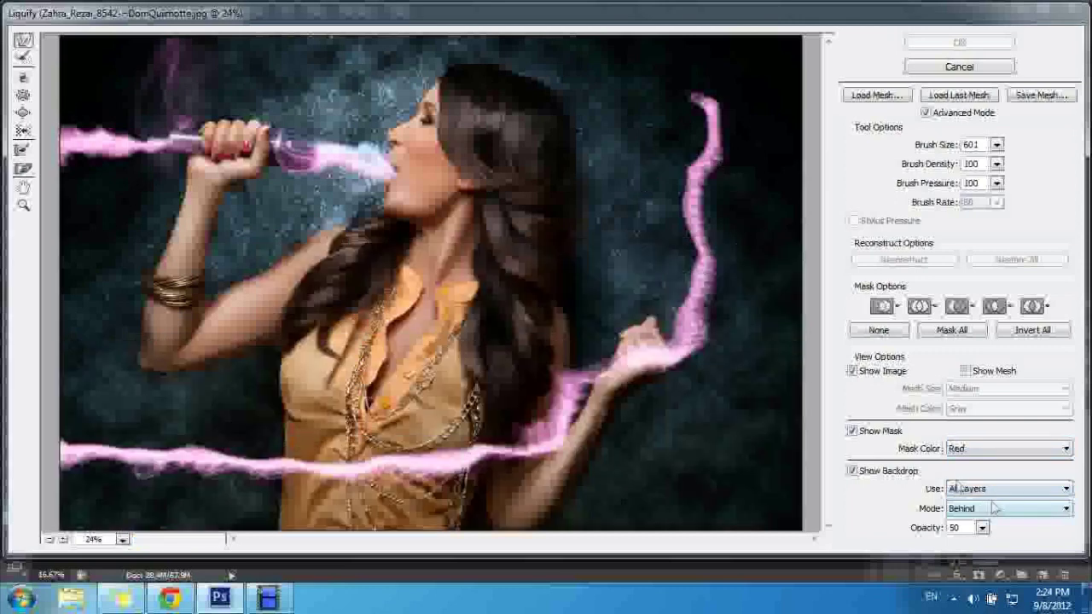
pyautogui.click(990, 489)
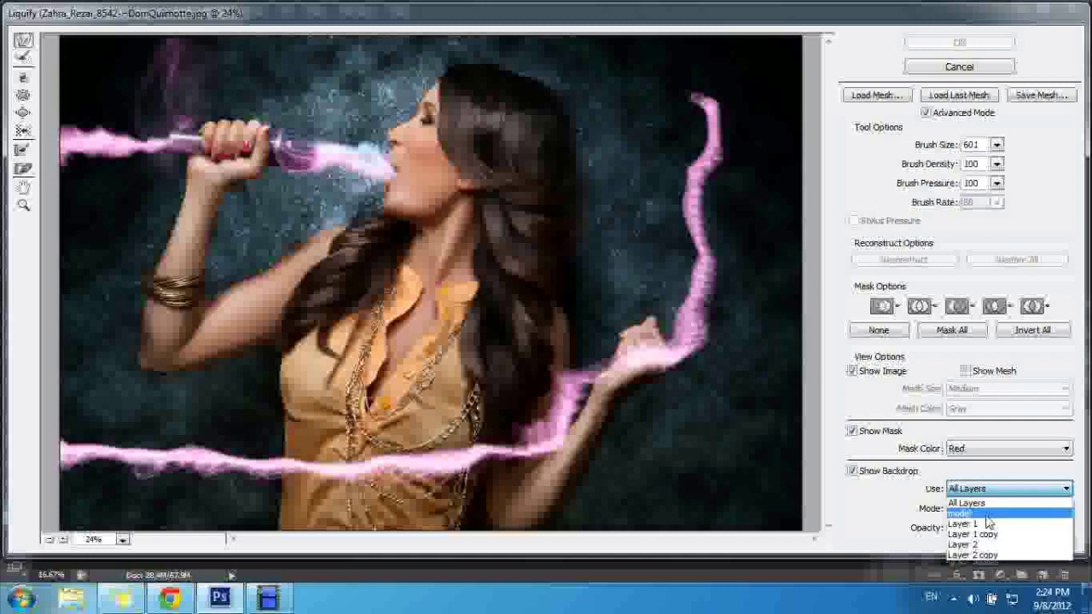
pyautogui.click(987, 514)
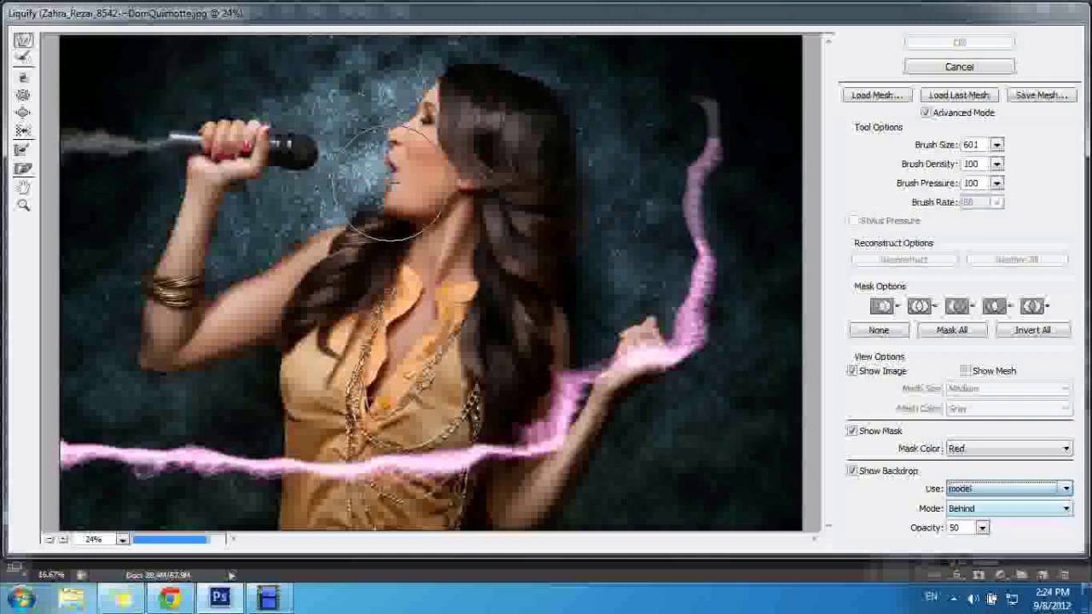
pyautogui.moveTo(692, 120)
pyautogui.mouseDown()
pyautogui.moveTo(684, 218)
pyautogui.moveTo(708, 309)
pyautogui.mouseUp()
pyautogui.moveTo(636, 268); pyautogui.dragTo(766, 410)
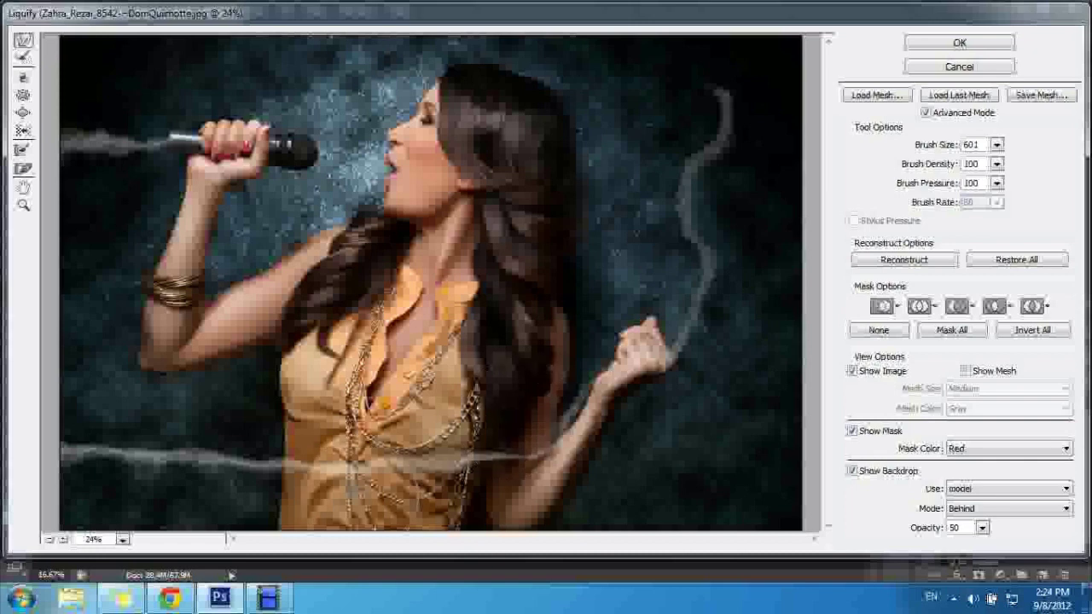
pyautogui.moveTo(401, 460); pyautogui.dragTo(435, 448)
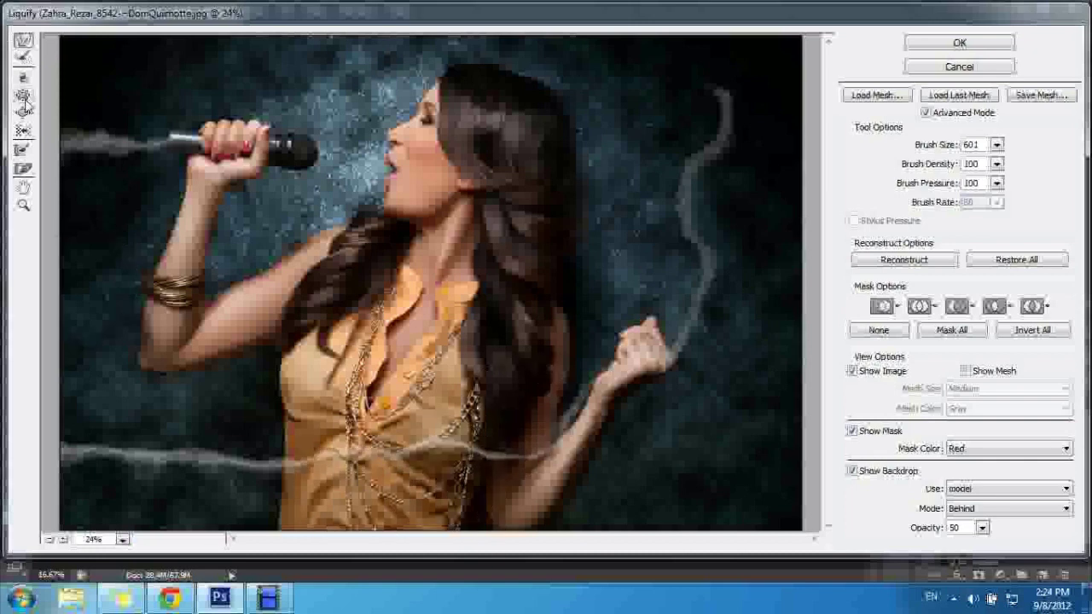
# - Twirl the lower-left, chest and raised-hand strands, then push the hand strands rightward
pyautogui.click(23, 77)
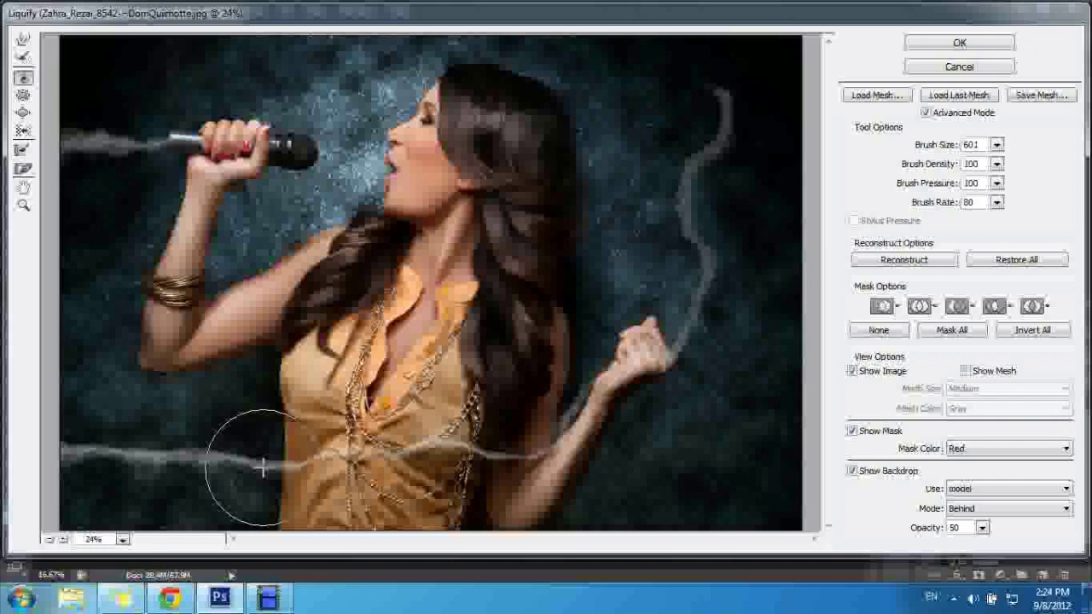
pyautogui.moveTo(263, 467); pyautogui.dragTo(162, 466)
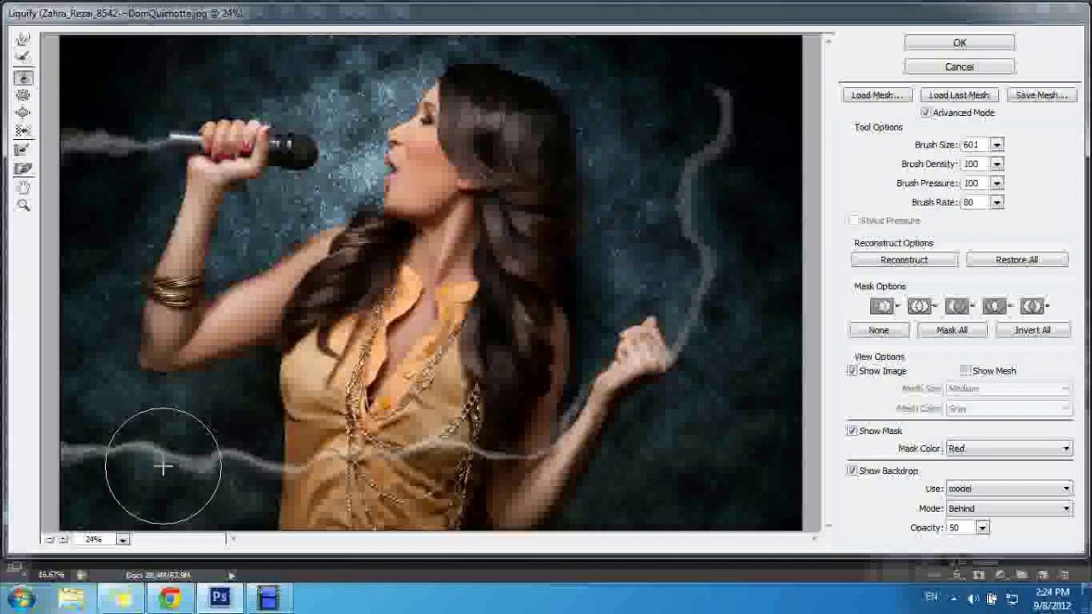
pyautogui.moveTo(500, 455); pyautogui.dragTo(502, 457)
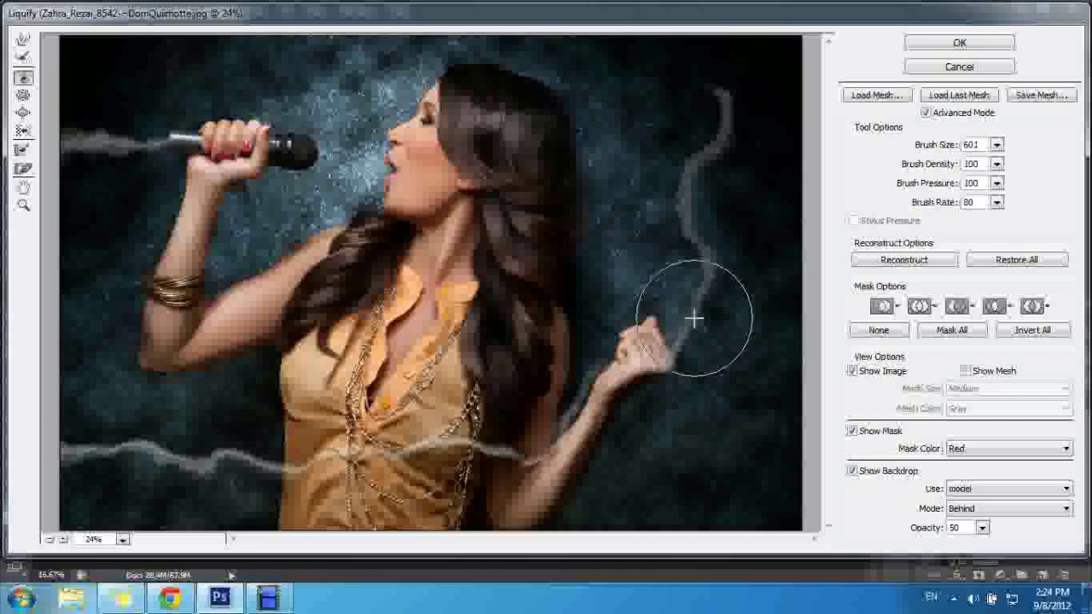
pyautogui.moveTo(717, 240); pyautogui.dragTo(726, 110)
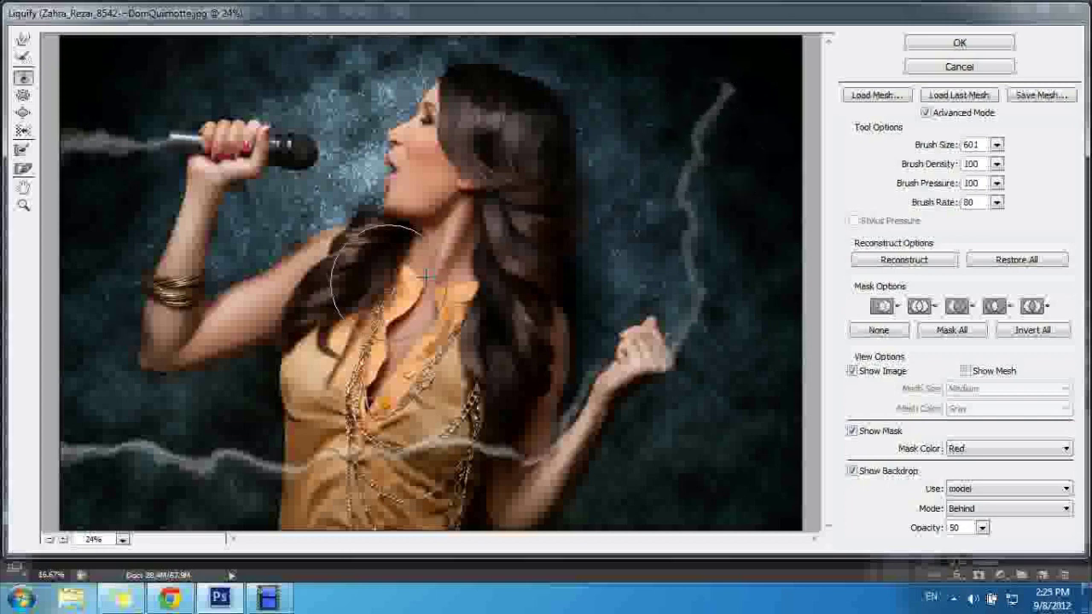
pyautogui.click(29, 41)
pyautogui.moveTo(657, 259); pyautogui.dragTo(692, 253)
pyautogui.moveTo(668, 195); pyautogui.dragTo(688, 188)
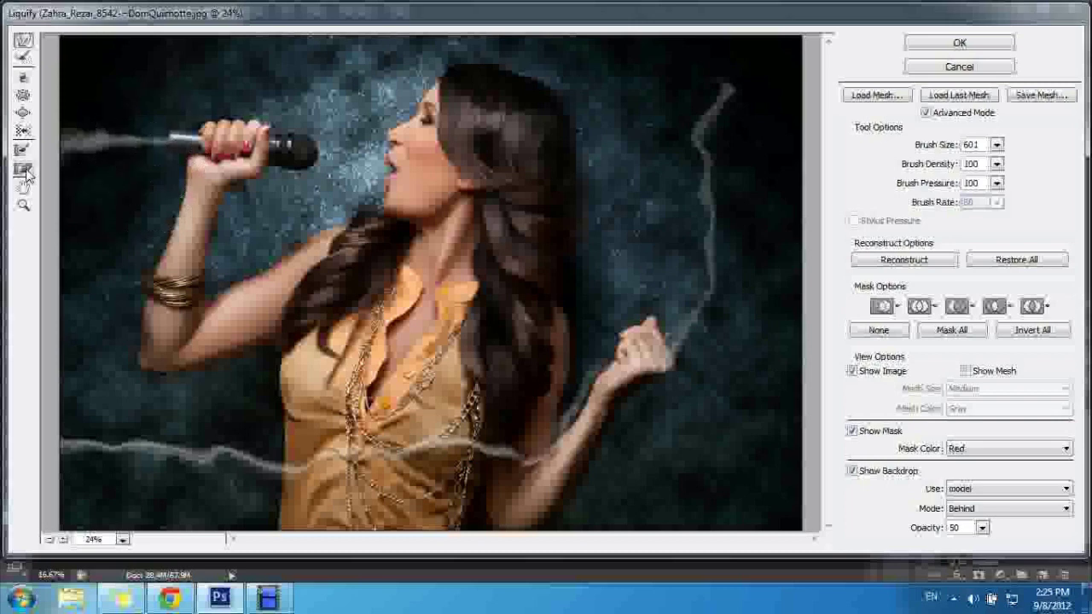
# - Swirl the smoke at the microphone's end, stretch it toward her hand, and apply Liquify
pyautogui.click(23, 97)
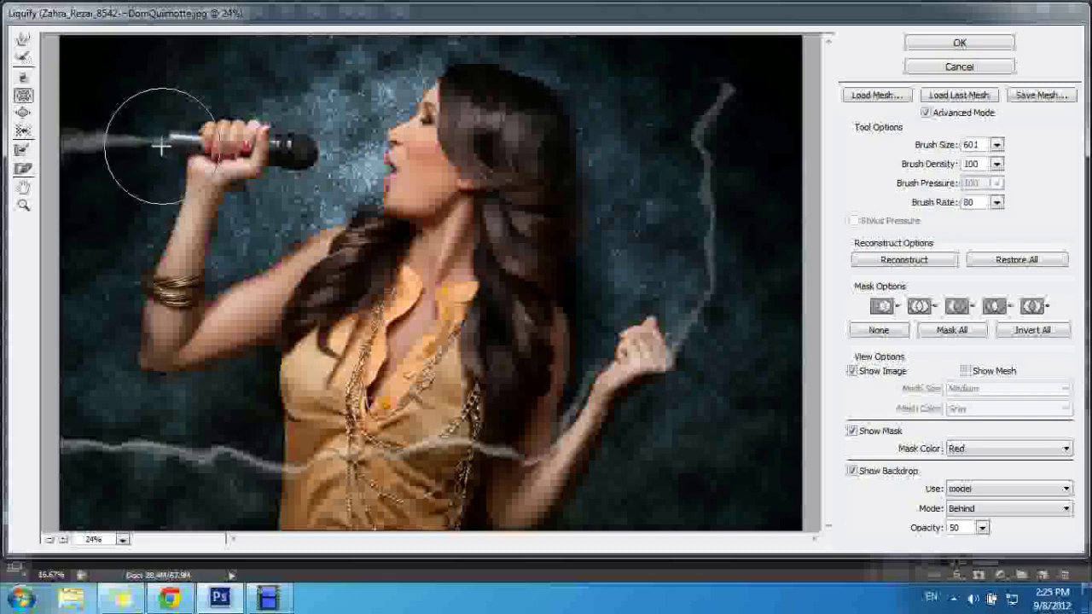
pyautogui.moveTo(151, 160); pyautogui.dragTo(151, 159)
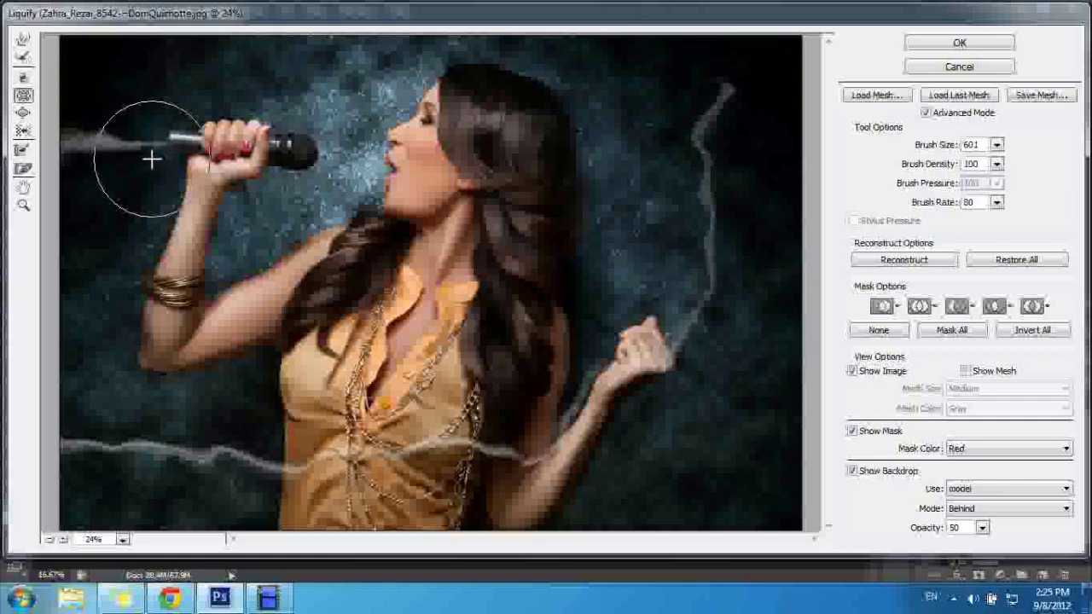
pyautogui.click(23, 39)
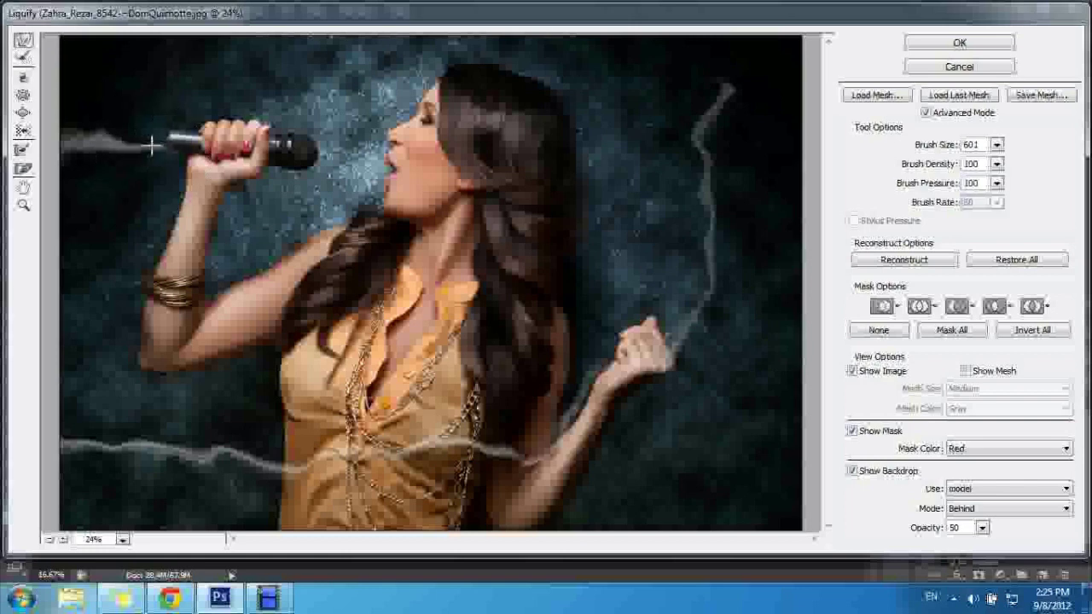
pyautogui.moveTo(143, 147)
pyautogui.mouseDown()
pyautogui.moveTo(200, 146)
pyautogui.moveTo(190, 139)
pyautogui.mouseUp()
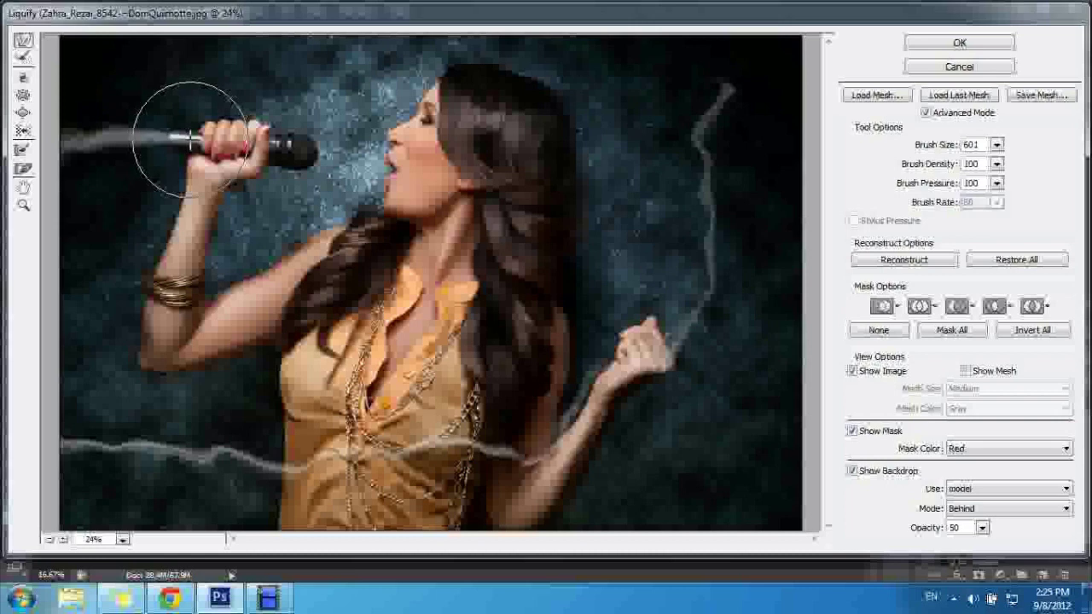
pyautogui.click(964, 41)
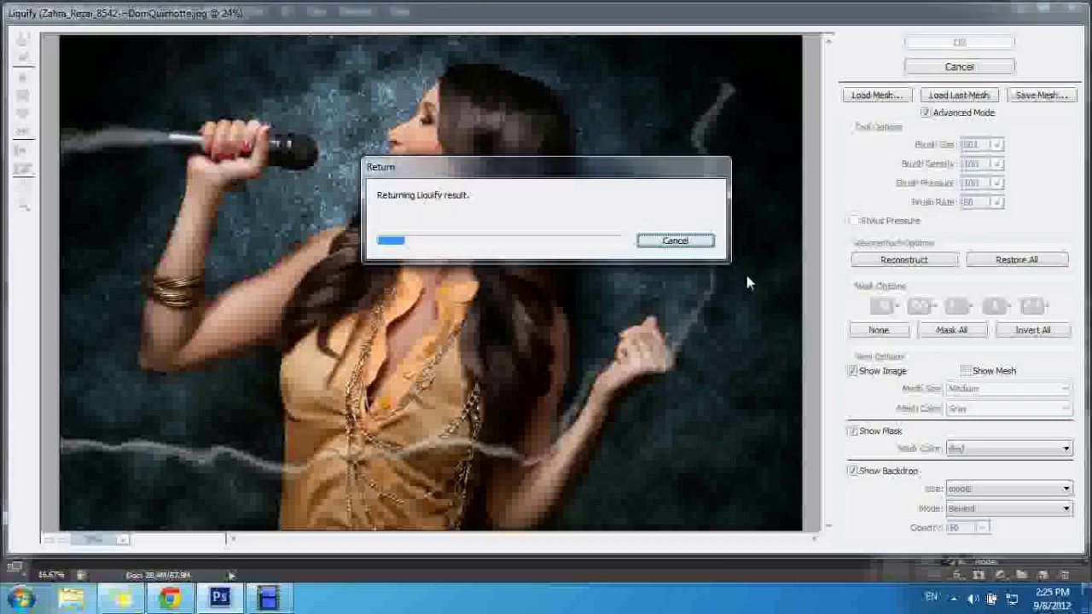
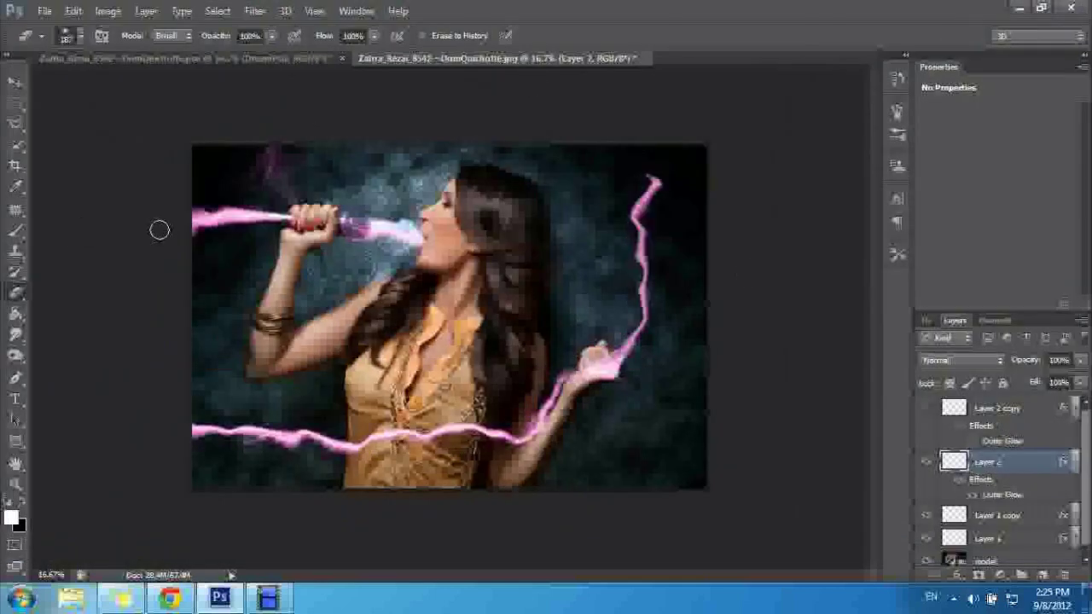
# - Show the cyan light streaks on Layer 2 copy and compare with the finished reference image
pyautogui.click(927, 409)
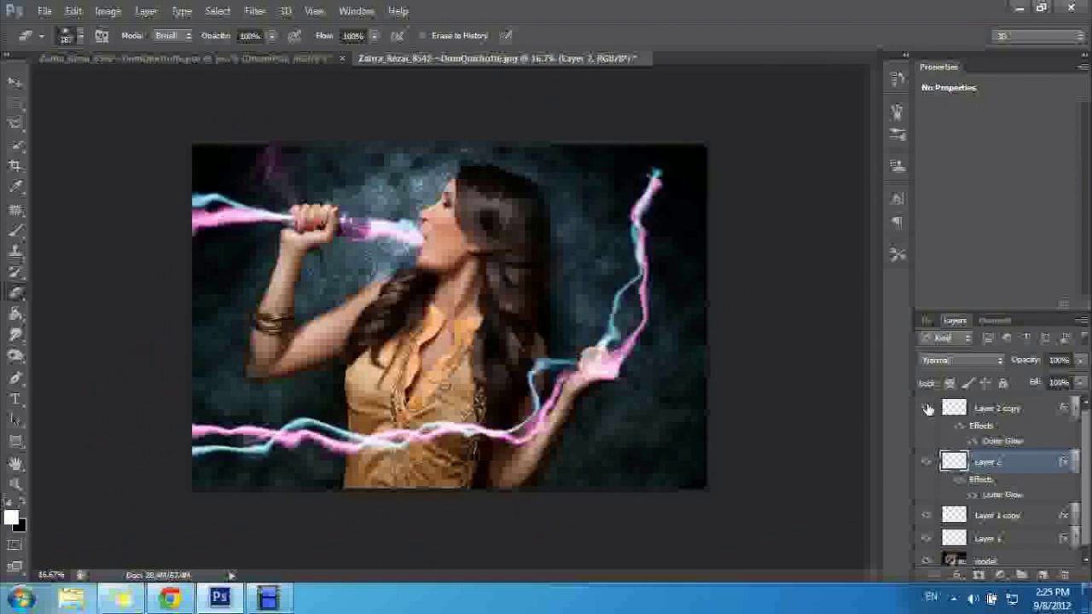
pyautogui.click(184, 58)
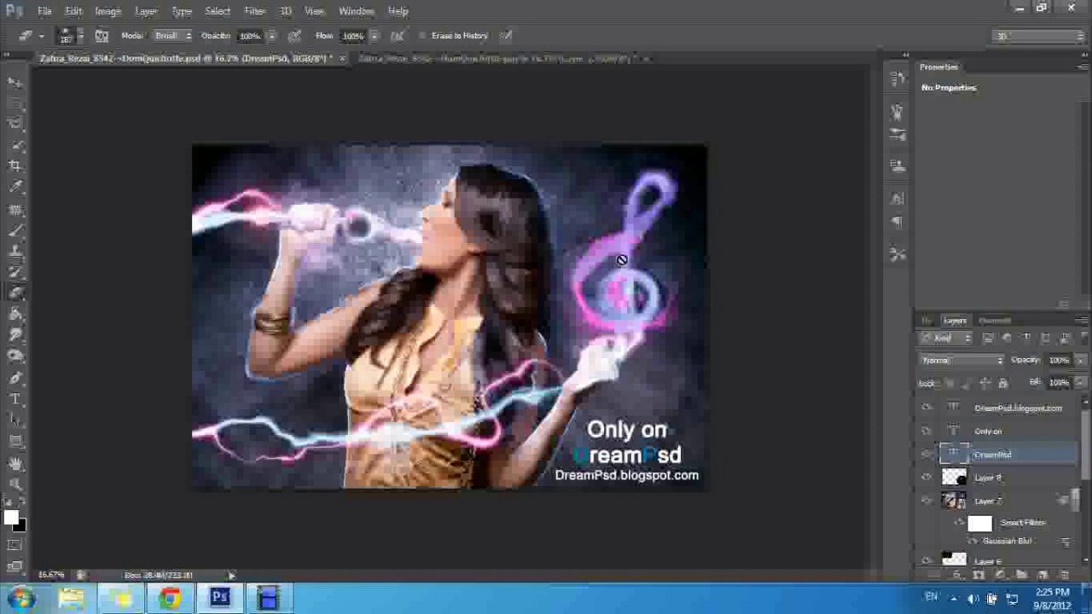
pyautogui.click(411, 58)
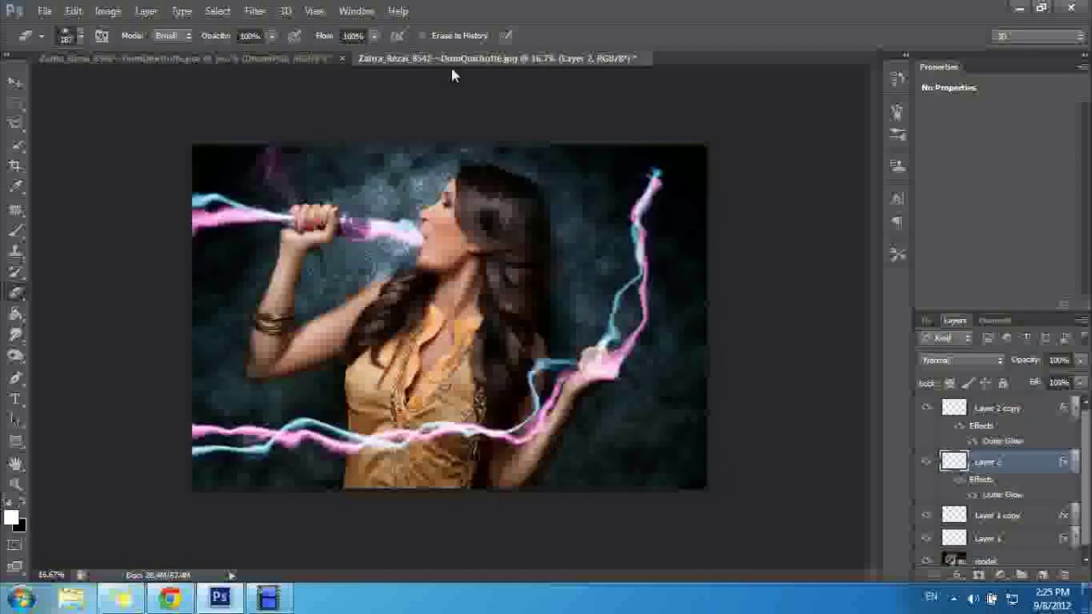
# - Collapse Layer 2 copy's effect listings and add an empty Layer 3 on top
pyautogui.click(1065, 408)
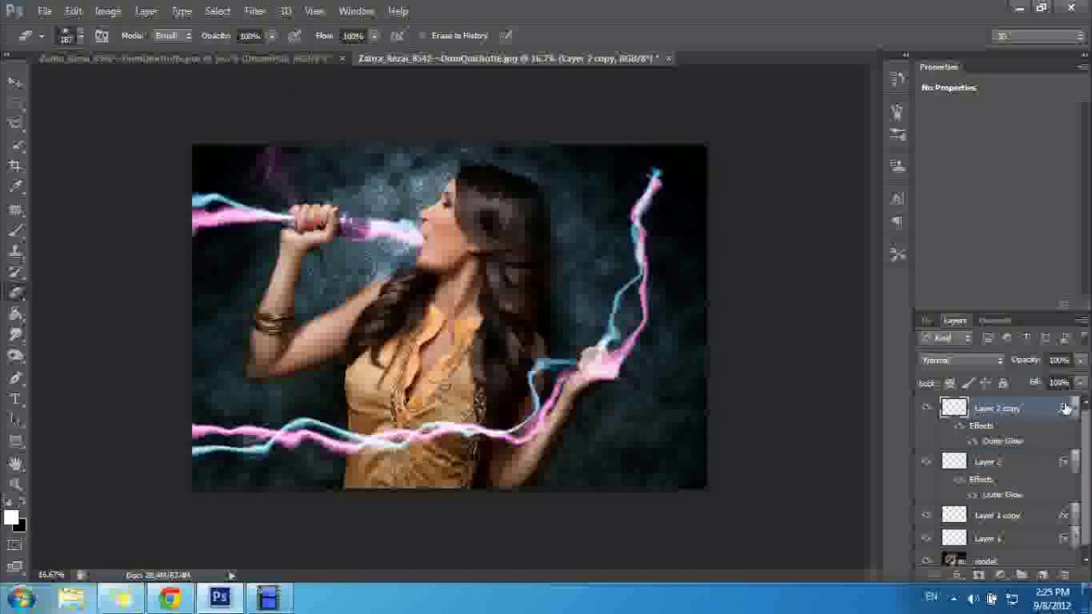
pyautogui.click(1075, 408)
pyautogui.click(1073, 431)
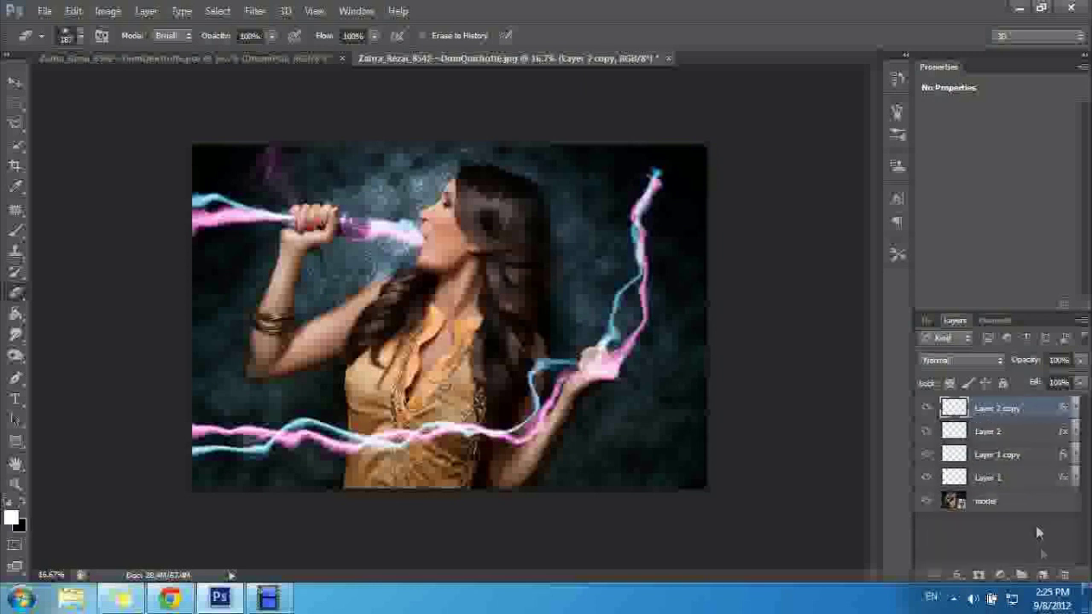
pyautogui.click(1042, 576)
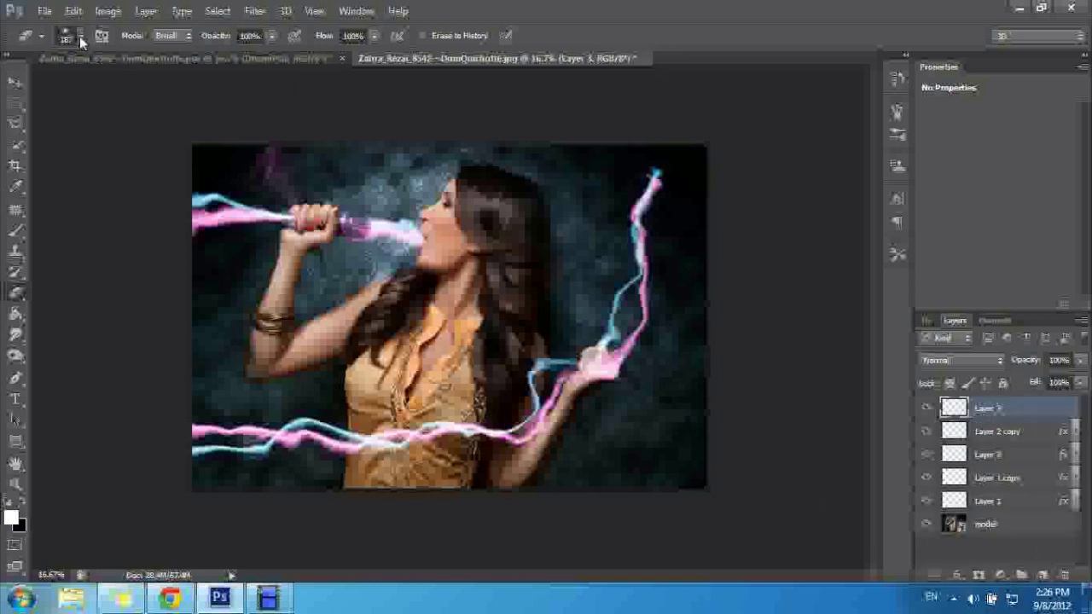
# - Choose the treble-clef brush tip and set its size to about 2216 px
pyautogui.click(79, 36)
pyautogui.moveTo(180, 174); pyautogui.dragTo(179, 335)
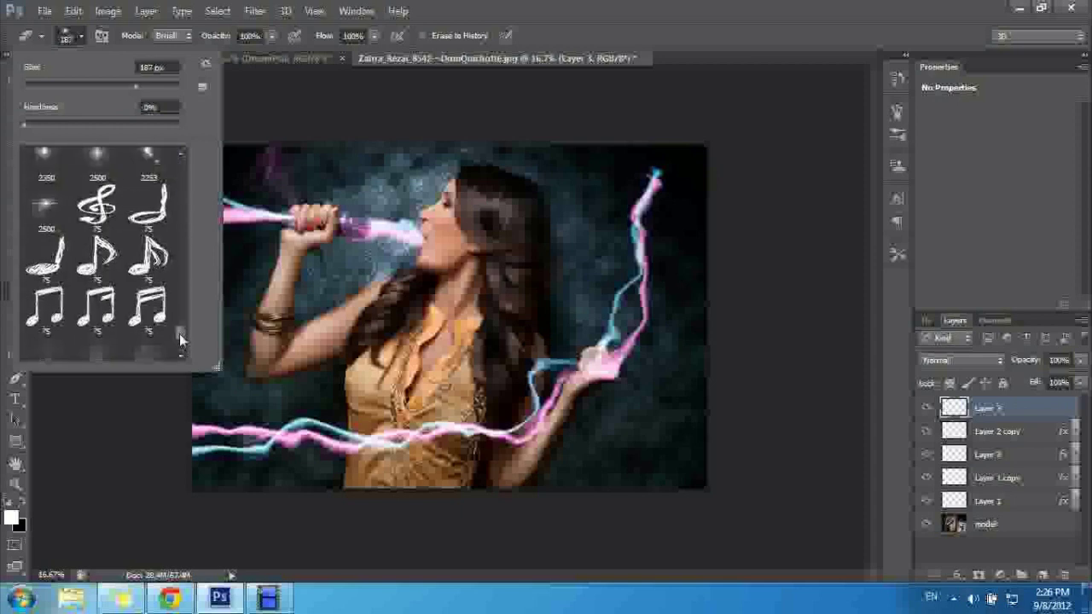
pyautogui.click(96, 215)
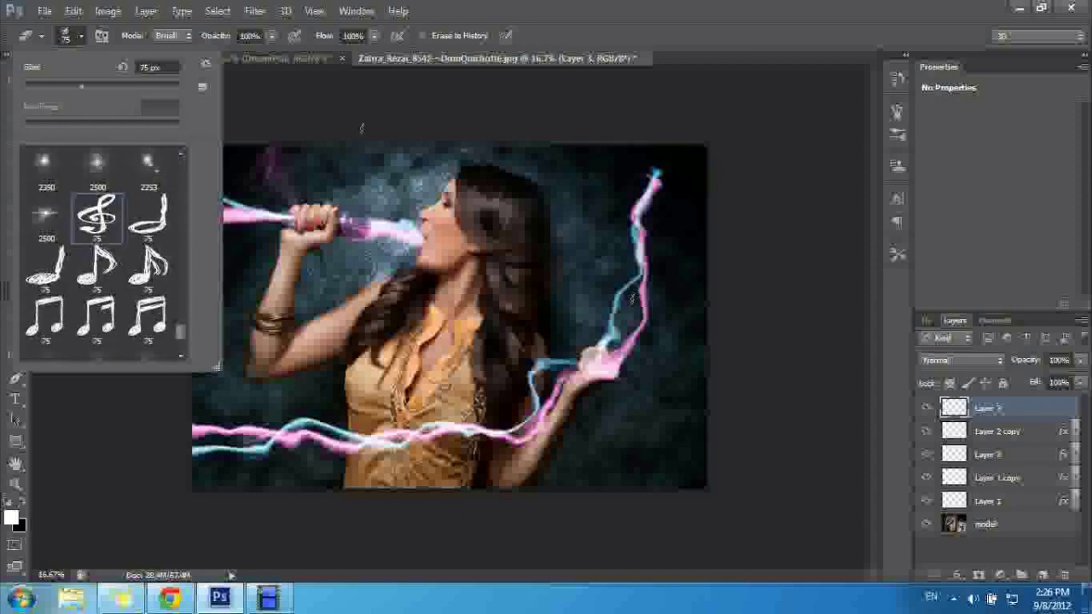
pyautogui.moveTo(87, 87); pyautogui.dragTo(128, 88)
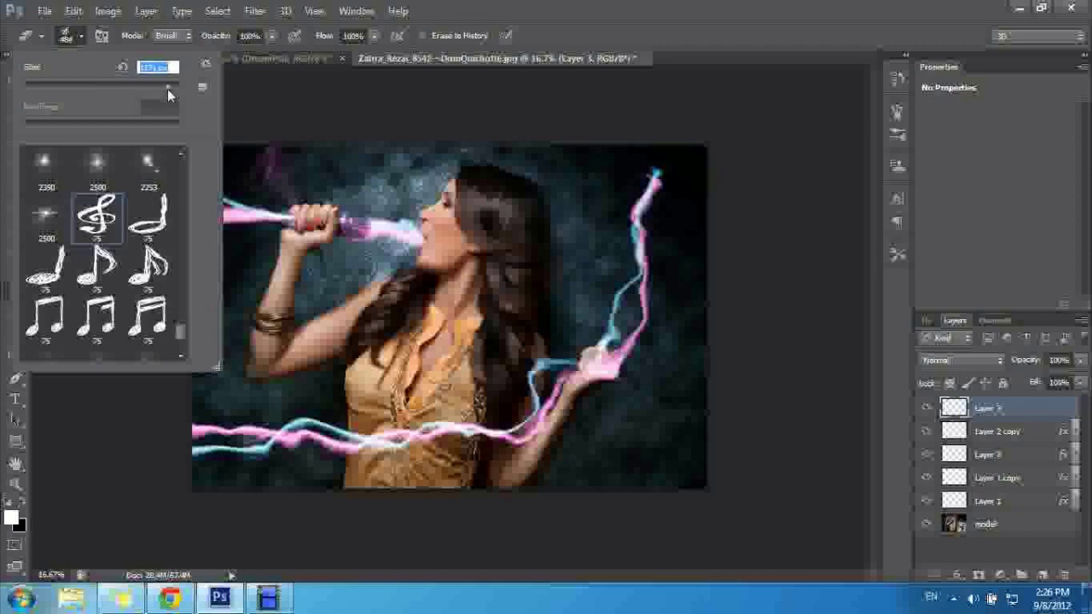
pyautogui.moveTo(167, 93); pyautogui.dragTo(169, 88)
pyautogui.moveTo(169, 90); pyautogui.dragTo(165, 89)
pyautogui.moveTo(170, 92); pyautogui.dragTo(170, 89)
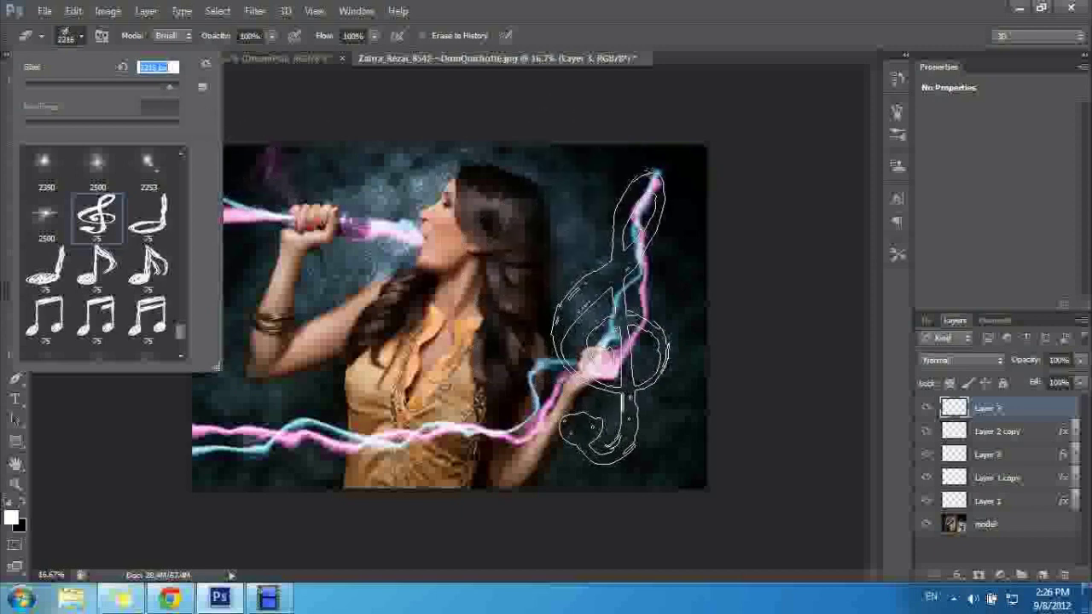
pyautogui.press('Return')
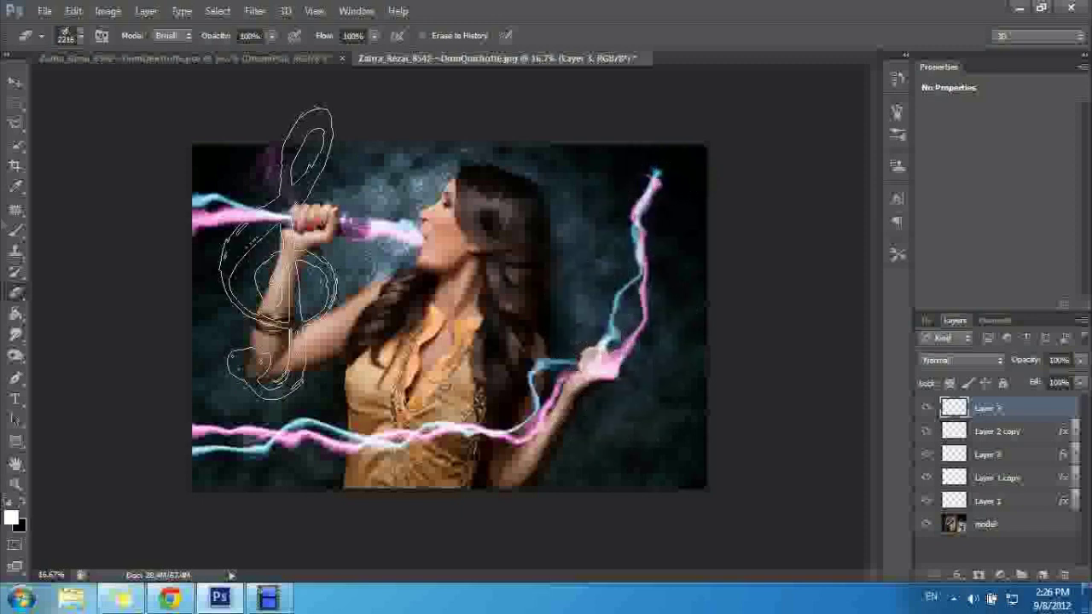
# - Try stamping an oversized treble-clef brush, dismissing the out-of-memory warning
pyautogui.click(15, 230)
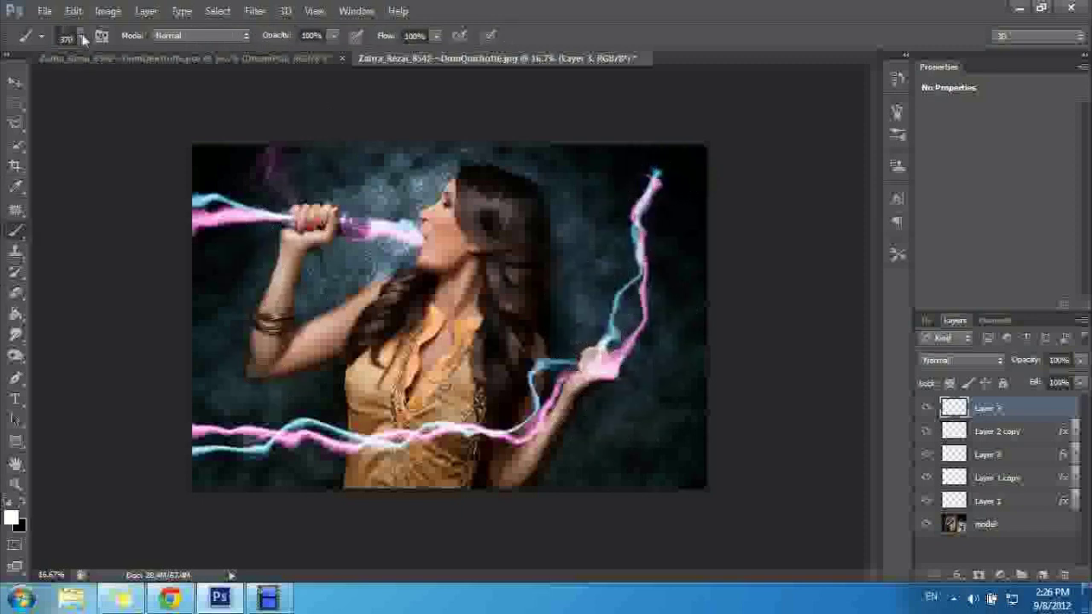
pyautogui.click(82, 36)
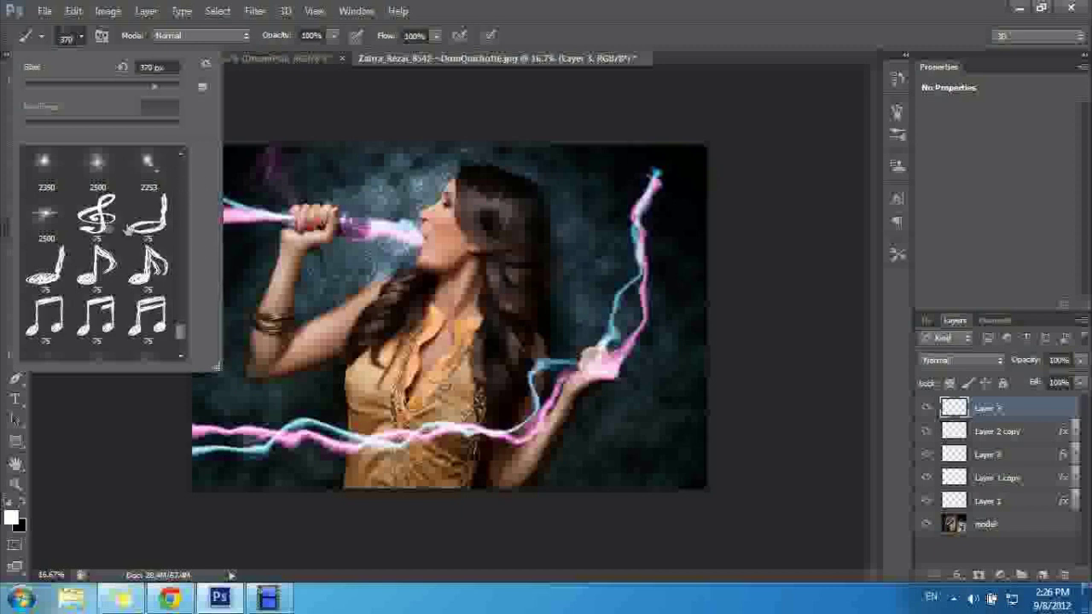
pyautogui.click(122, 226)
pyautogui.moveTo(141, 92); pyautogui.dragTo(172, 83)
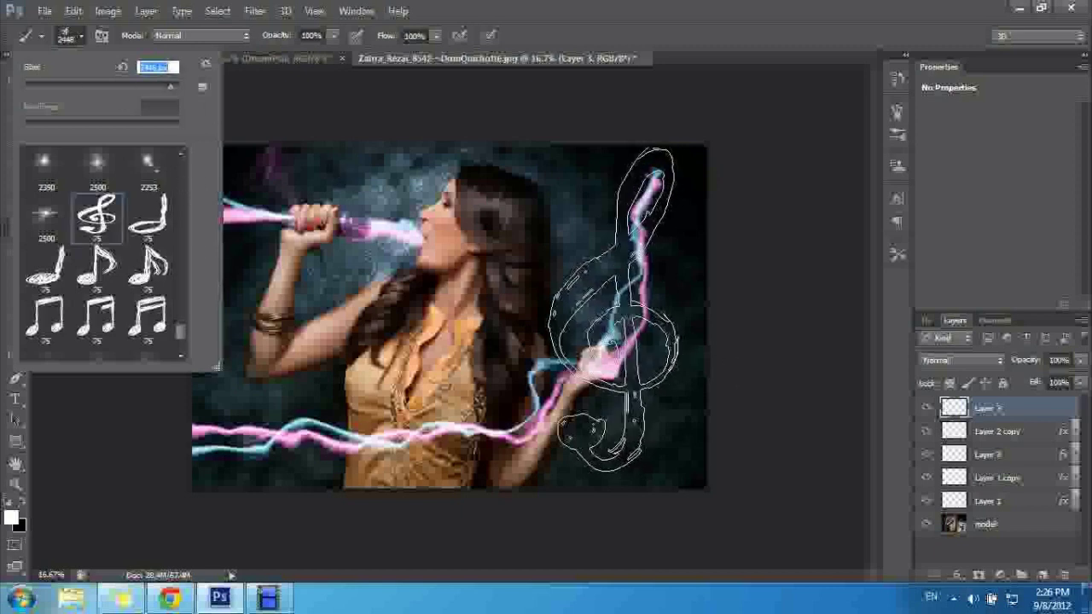
pyautogui.click(614, 310)
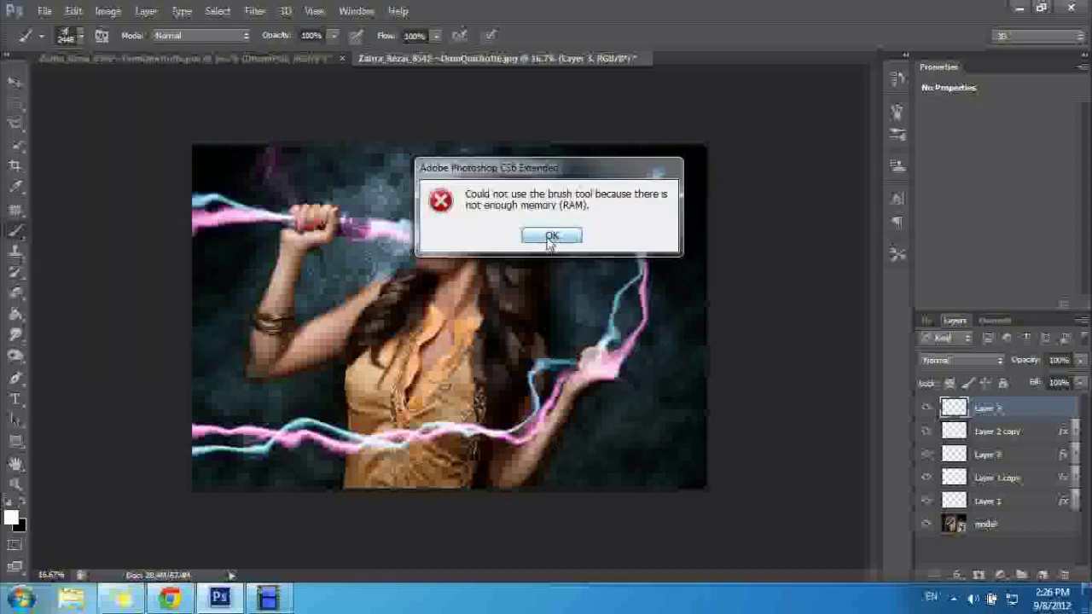
pyautogui.click(555, 237)
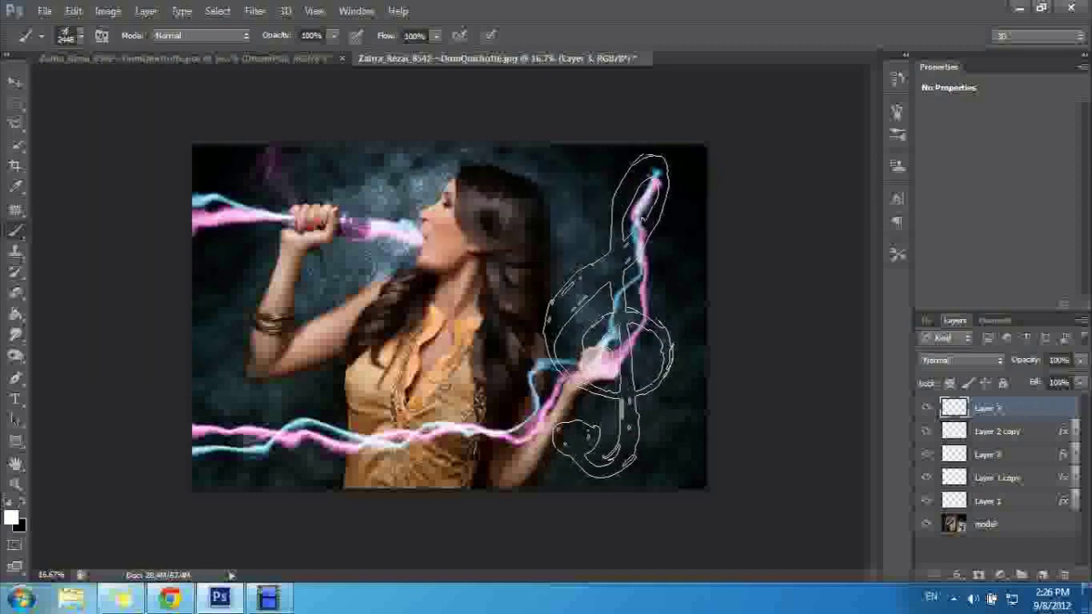
# - Reduce the clef brush to 1521 px and stamp a white treble clef beside her raised hand
pyautogui.click(81, 38)
pyautogui.moveTo(167, 87); pyautogui.dragTo(150, 87)
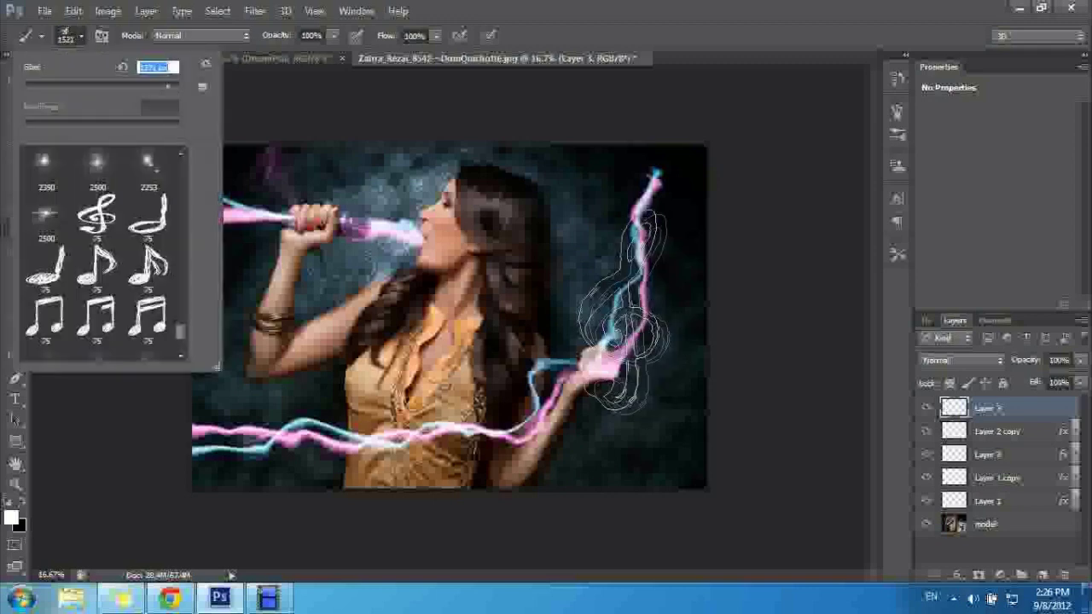
pyautogui.click(627, 282)
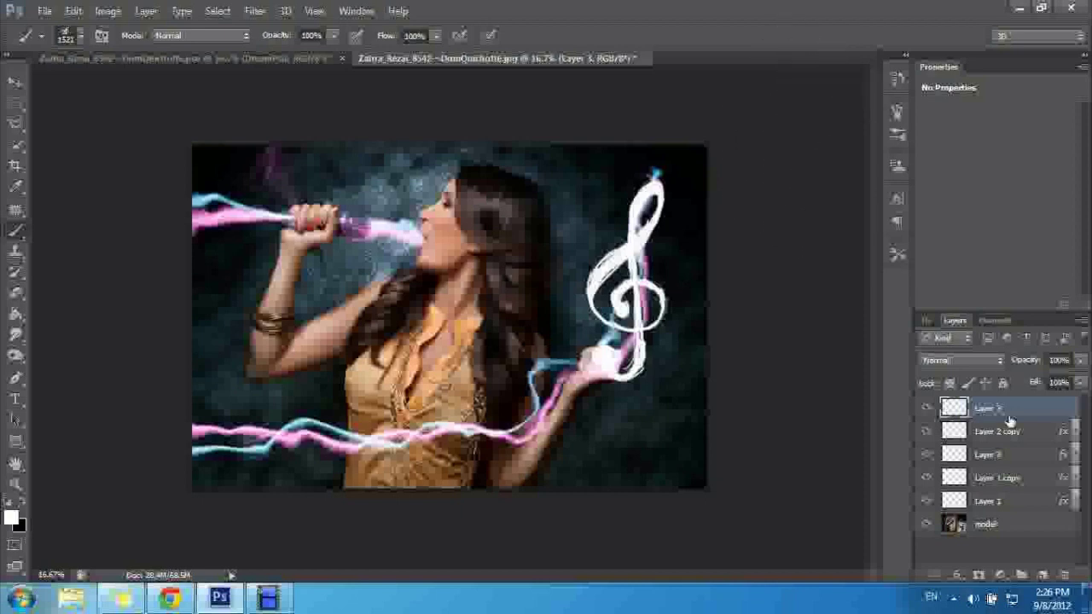
pyautogui.hotkey('ctrl', 't')
# - Move the white treble clef above her hand and tilt it about 15°, then commit
pyautogui.moveTo(650, 360); pyautogui.dragTo(658, 324)
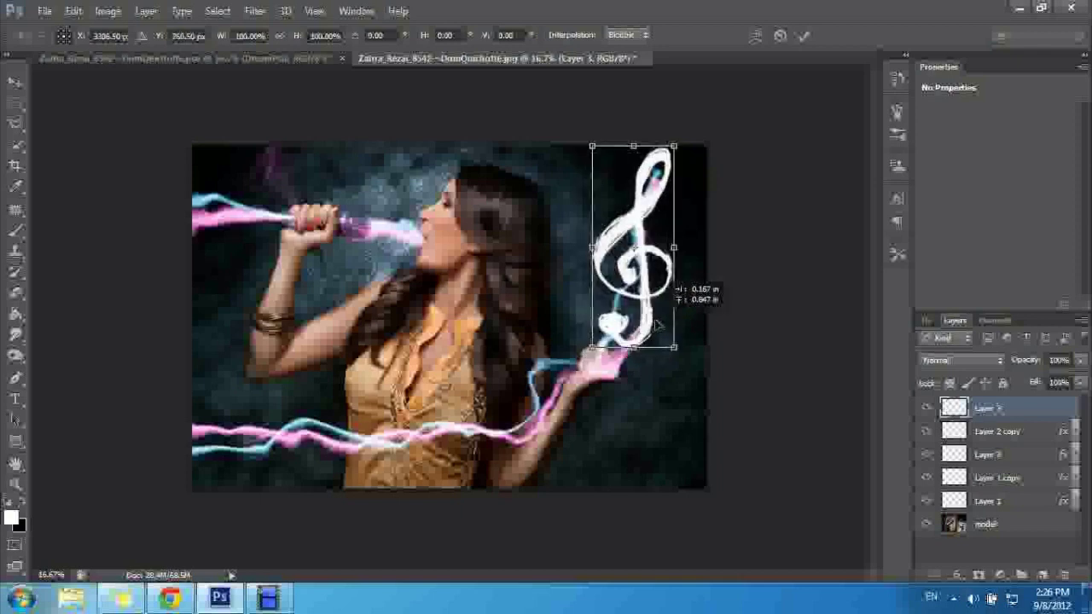
pyautogui.moveTo(656, 329); pyautogui.dragTo(659, 334)
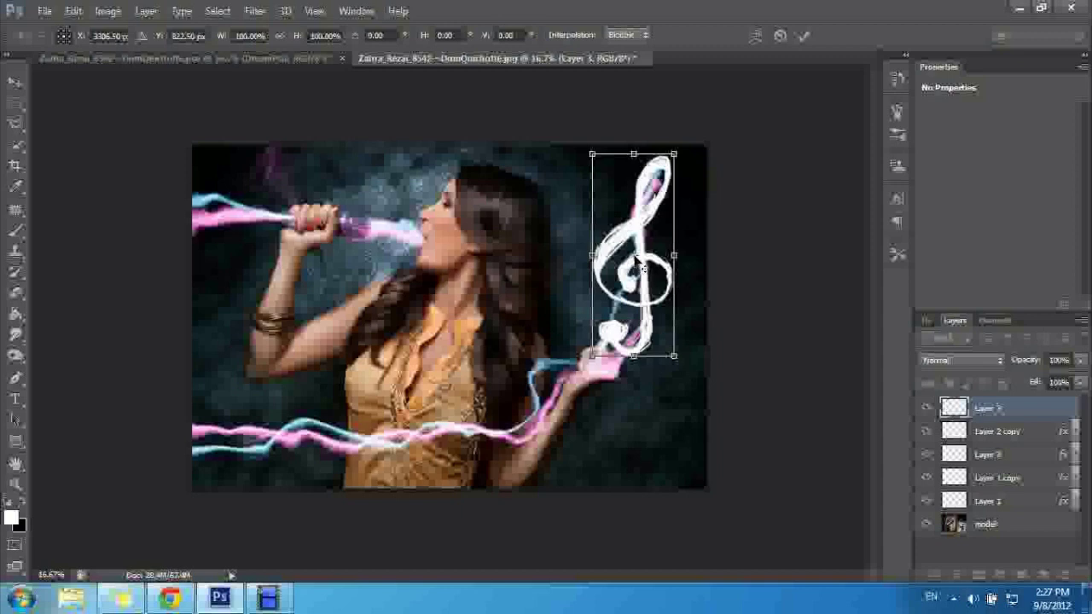
pyautogui.moveTo(638, 265); pyautogui.dragTo(639, 354)
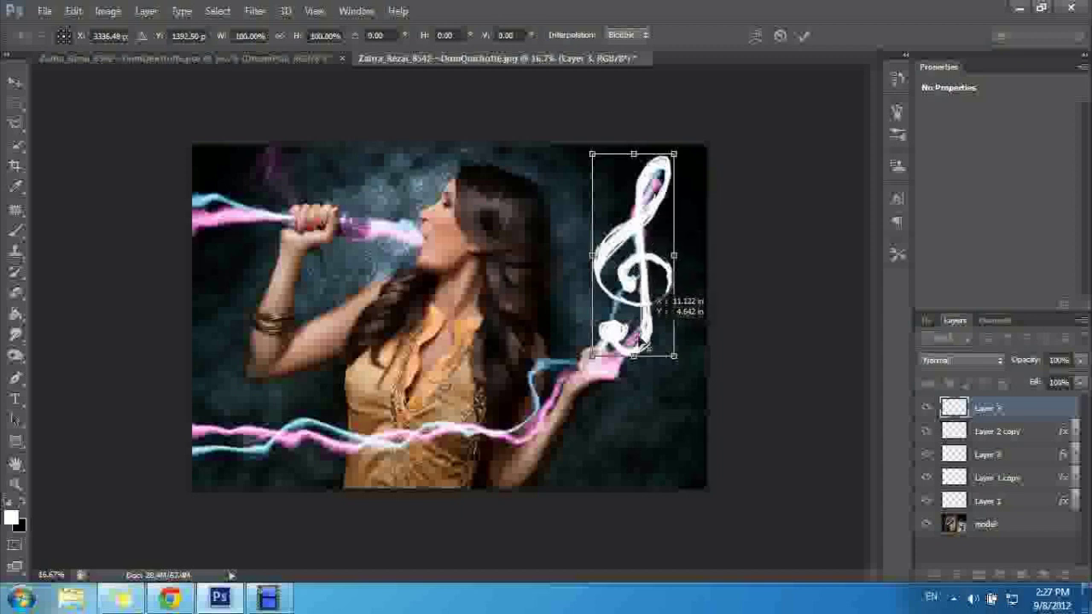
pyautogui.moveTo(682, 381); pyautogui.dragTo(672, 388)
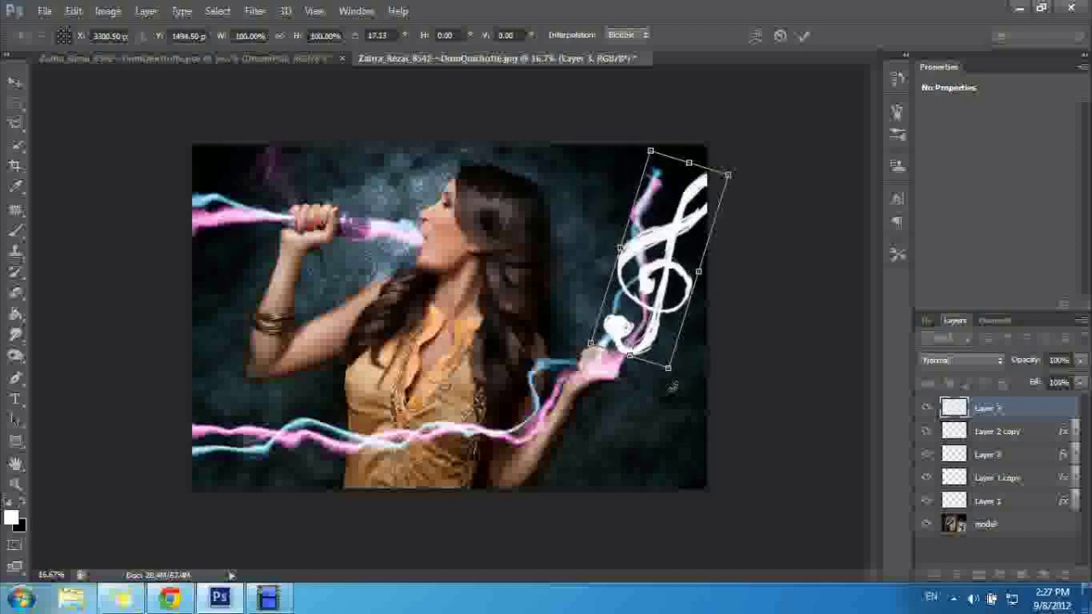
pyautogui.moveTo(670, 295); pyautogui.dragTo(661, 290)
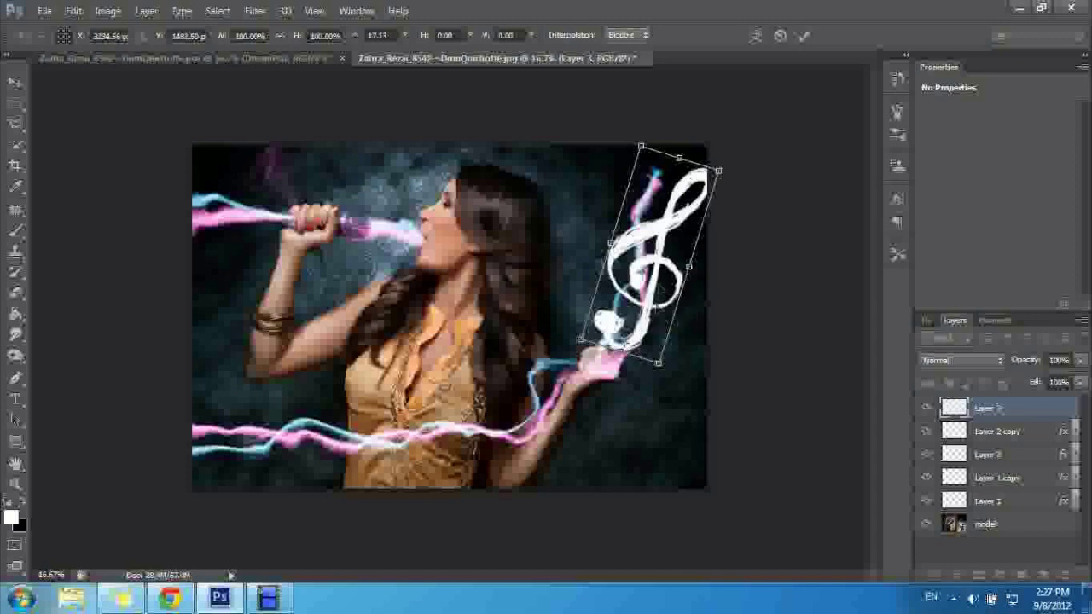
pyautogui.moveTo(660, 282); pyautogui.dragTo(651, 279)
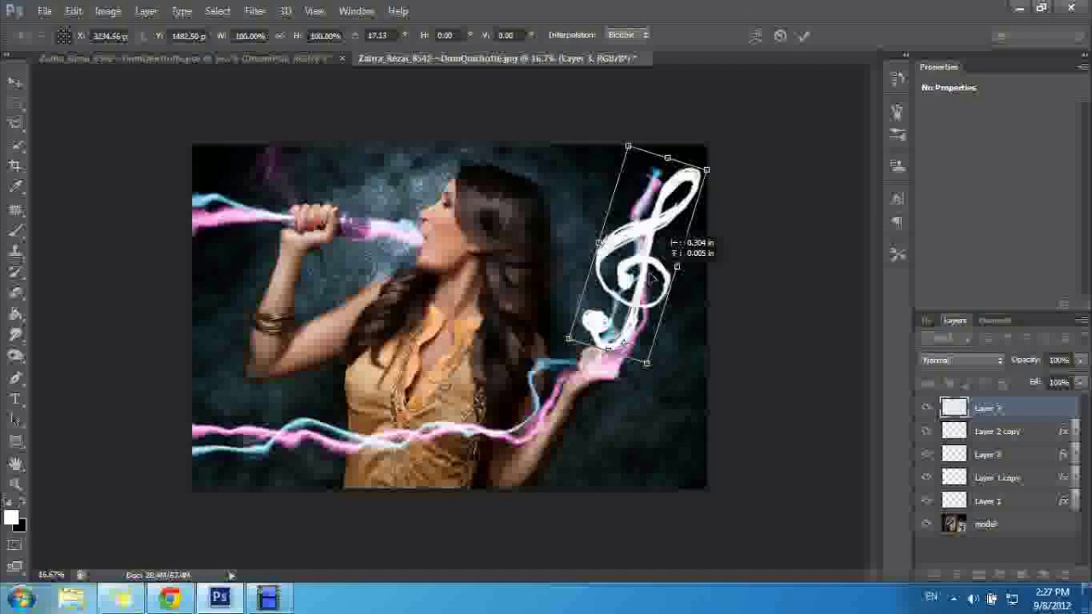
pyautogui.moveTo(540, 344); pyautogui.dragTo(597, 316)
pyautogui.moveTo(622, 274); pyautogui.dragTo(627, 275)
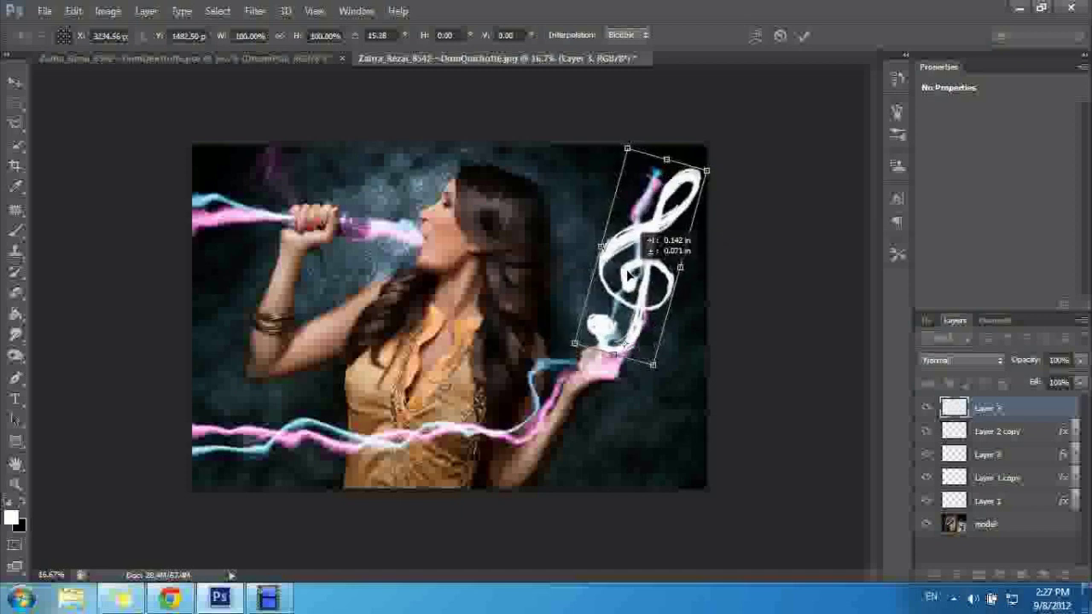
pyautogui.press('b')
pyautogui.press('Return')
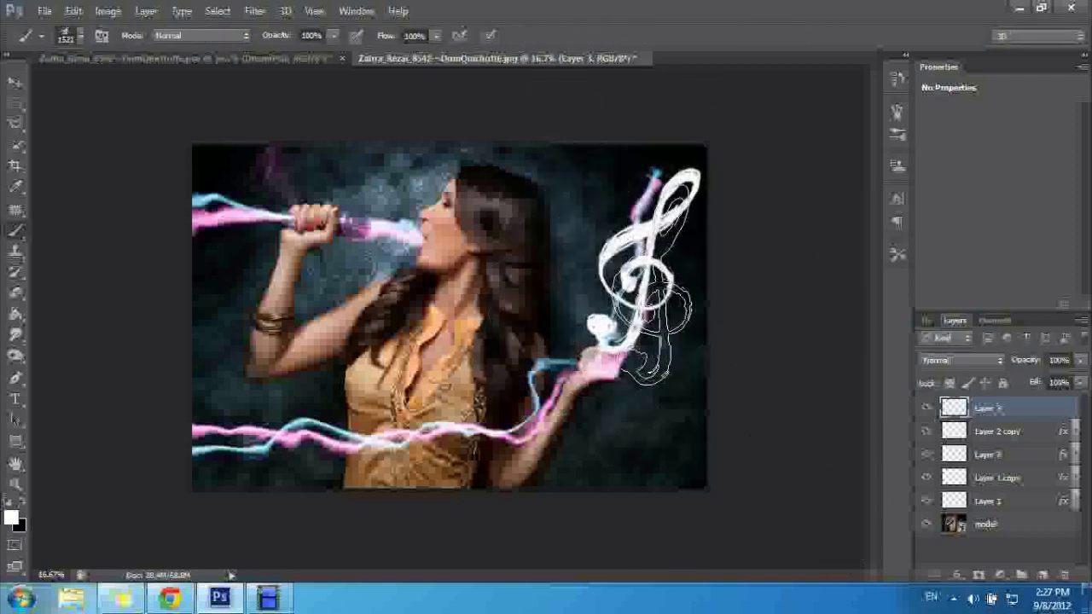
# - Add an empty Layer 4, choose the soft 889 px brush tip, and zoom in on the clef
pyautogui.click(1042, 575)
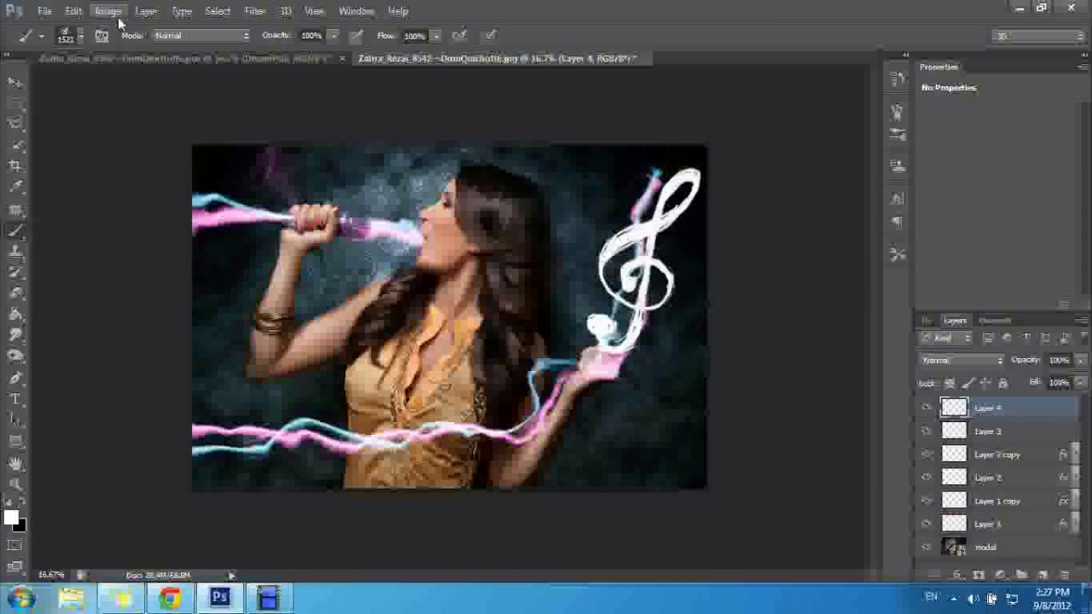
pyautogui.click(80, 35)
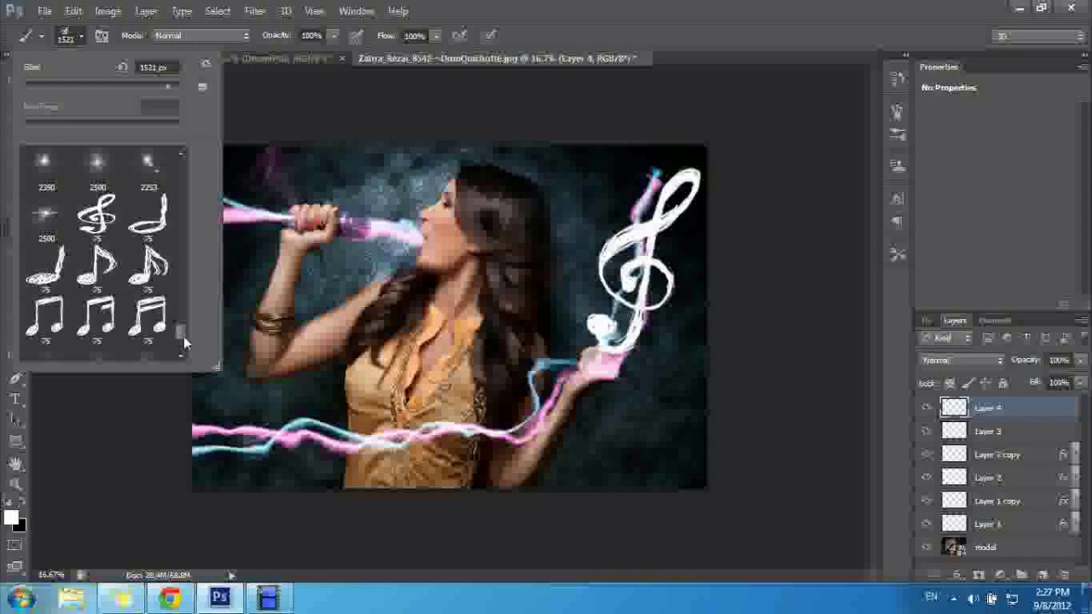
pyautogui.moveTo(183, 336); pyautogui.dragTo(179, 343)
pyautogui.click(152, 298)
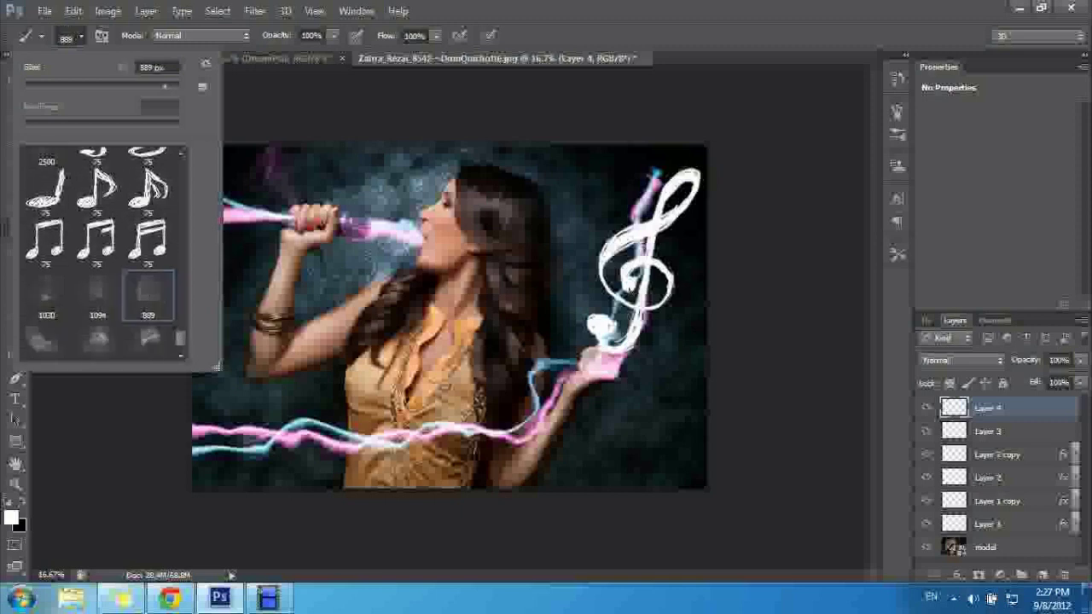
pyautogui.click(15, 483)
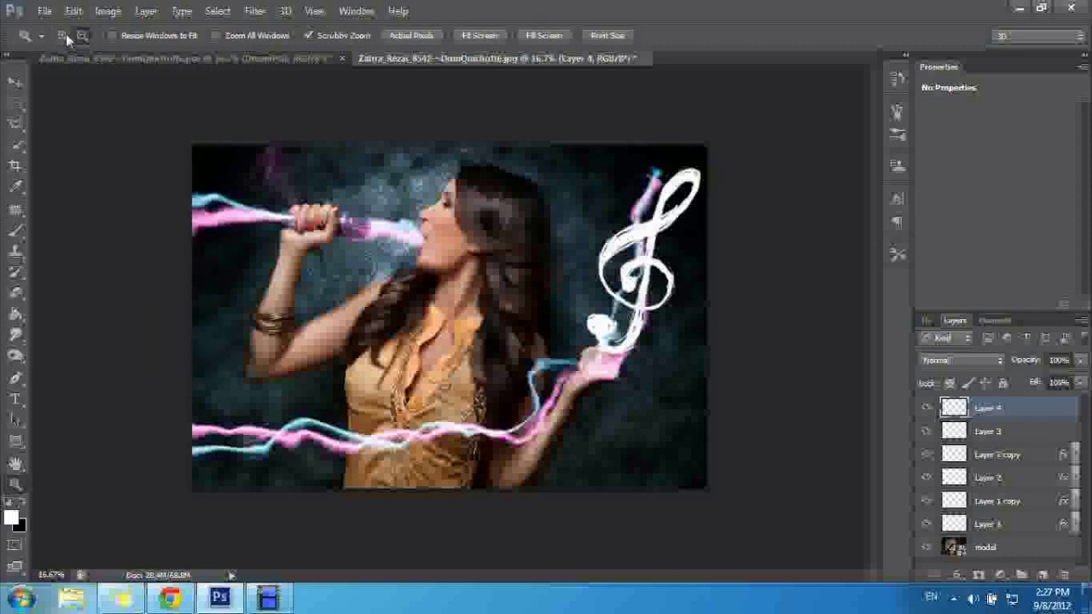
pyautogui.click(632, 279)
pyautogui.click(646, 285)
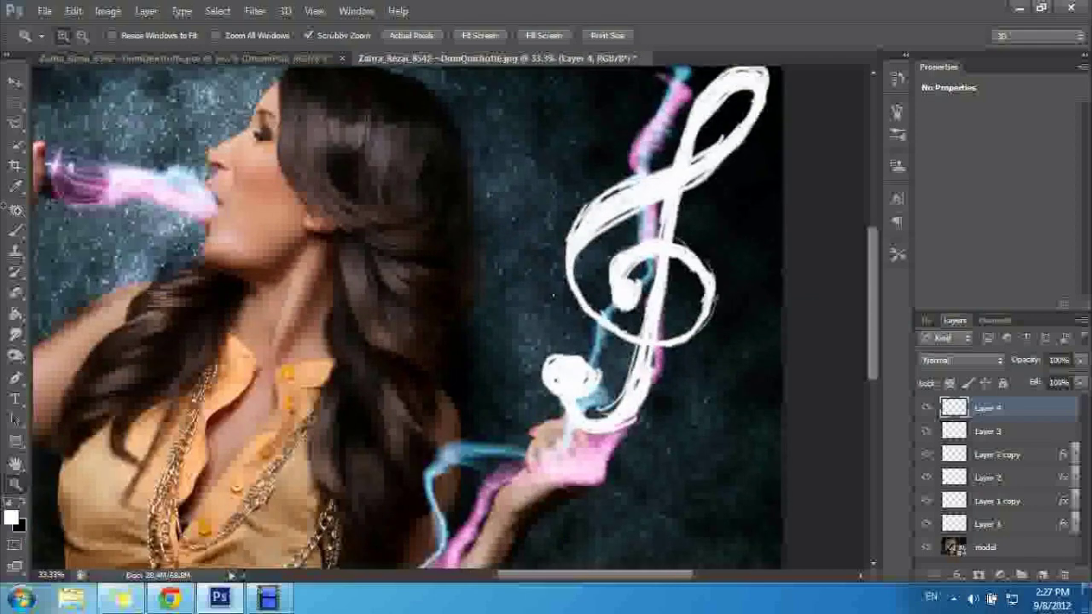
pyautogui.click(14, 230)
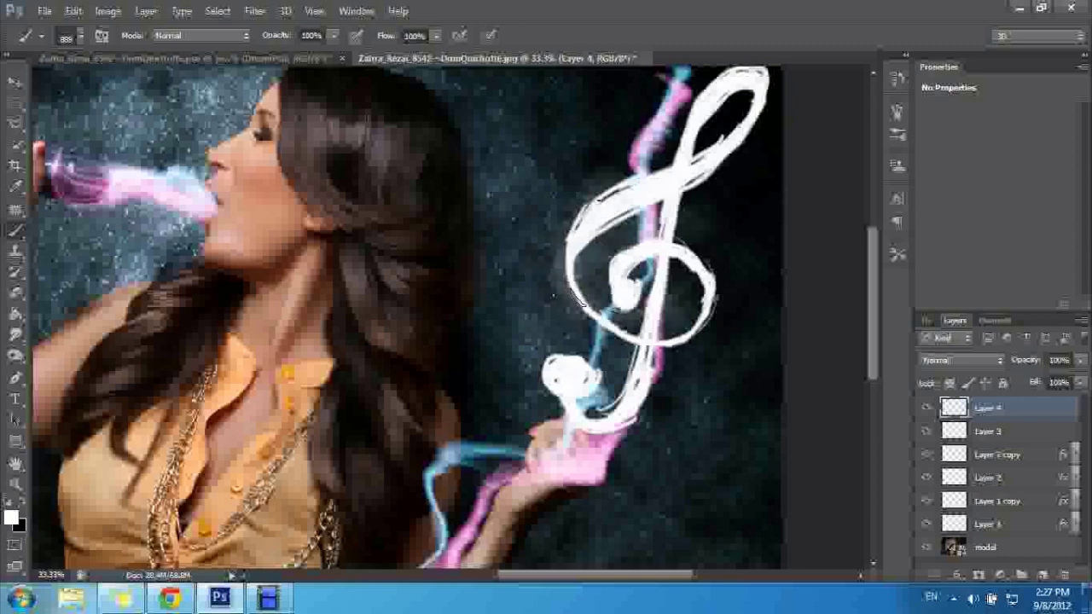
# - Stretch the clef taller and a little wider, tilting it slightly clockwise
pyautogui.hotkey('ctrl', 't')
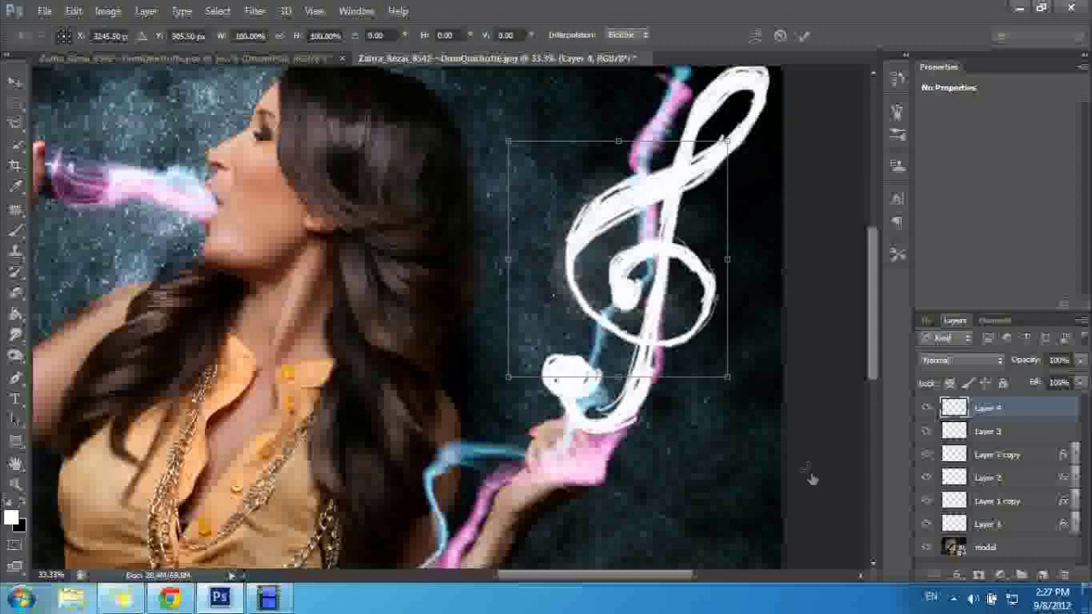
pyautogui.moveTo(618, 376); pyautogui.dragTo(632, 403)
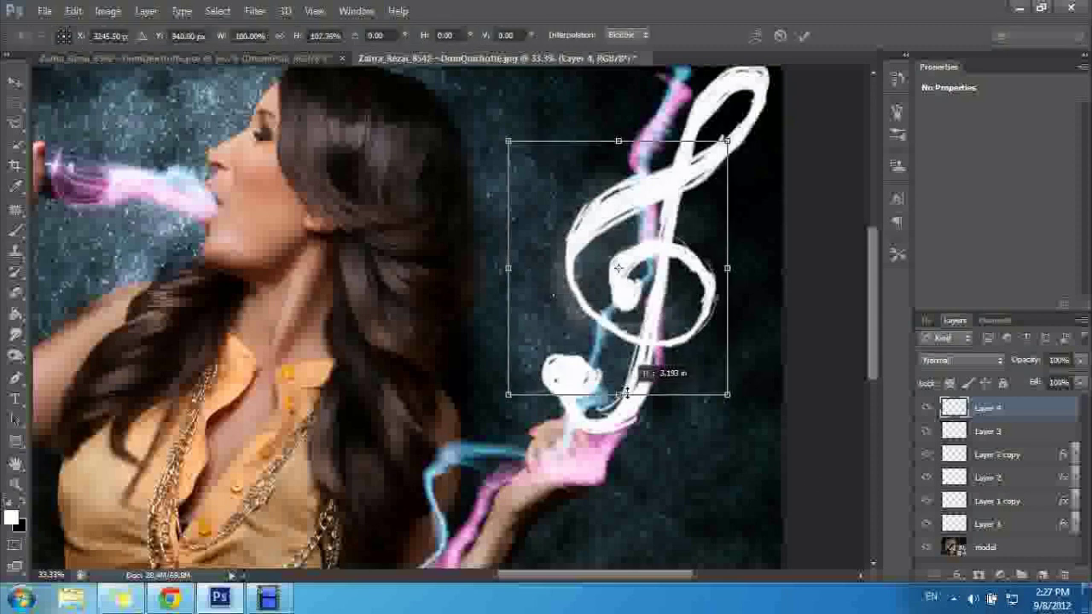
pyautogui.moveTo(774, 443); pyautogui.dragTo(750, 455)
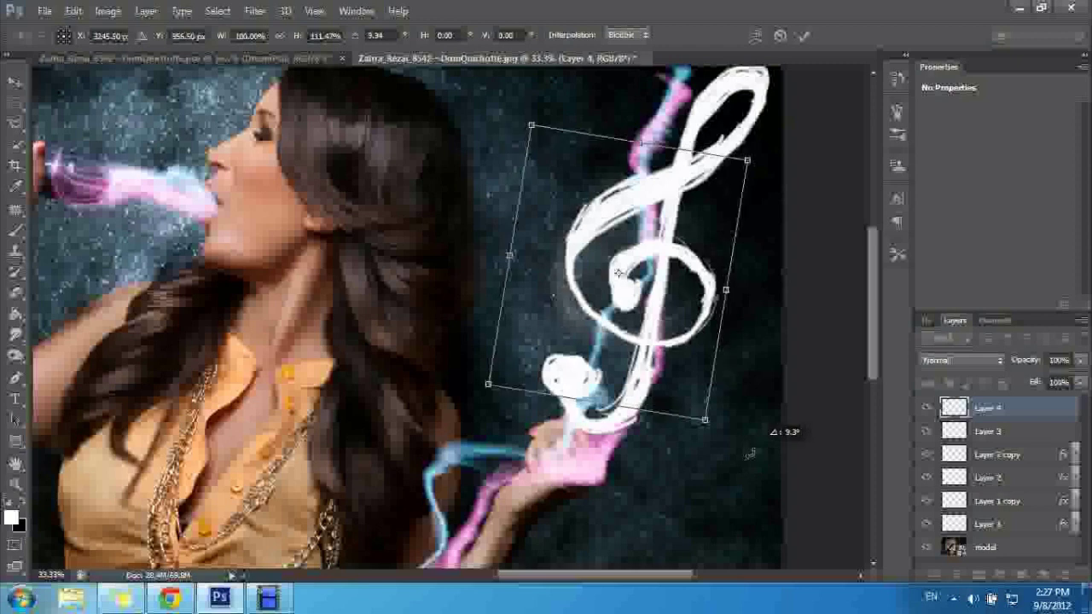
pyautogui.moveTo(725, 290); pyautogui.dragTo(736, 294)
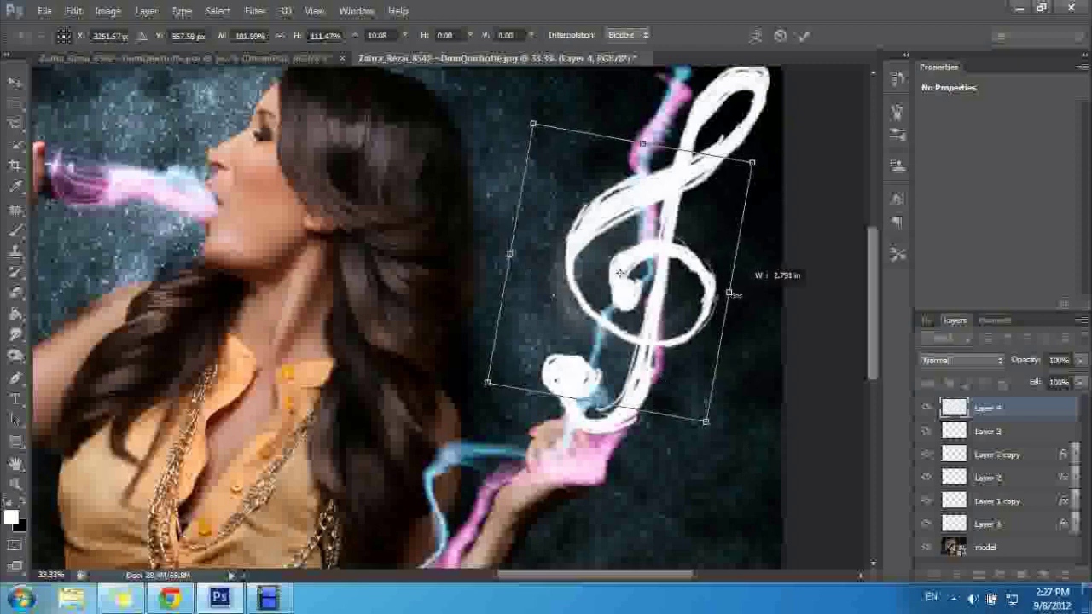
pyautogui.press('b')
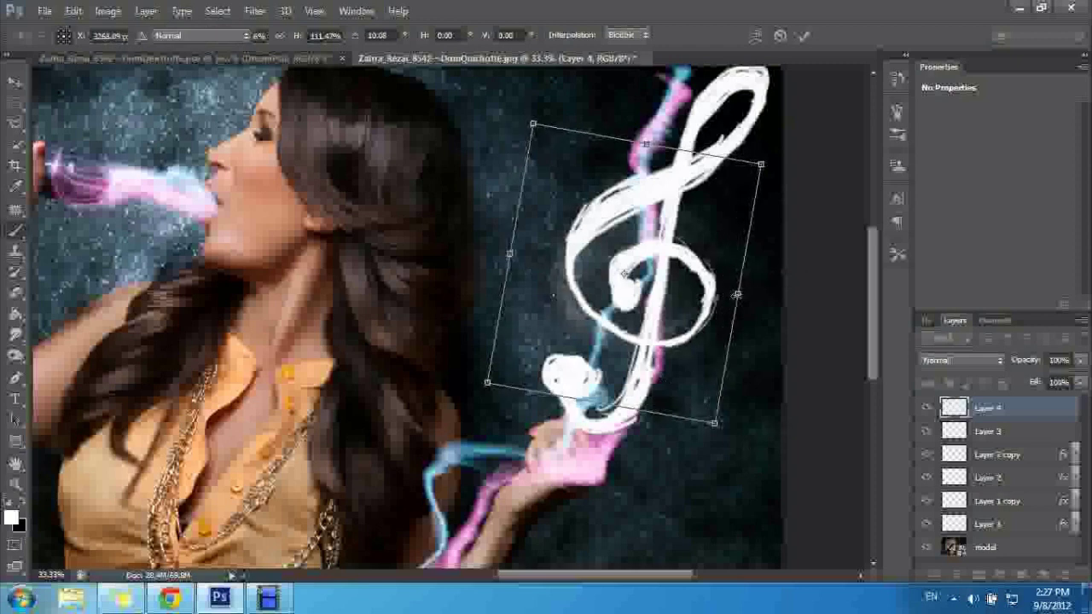
pyautogui.press('Return')
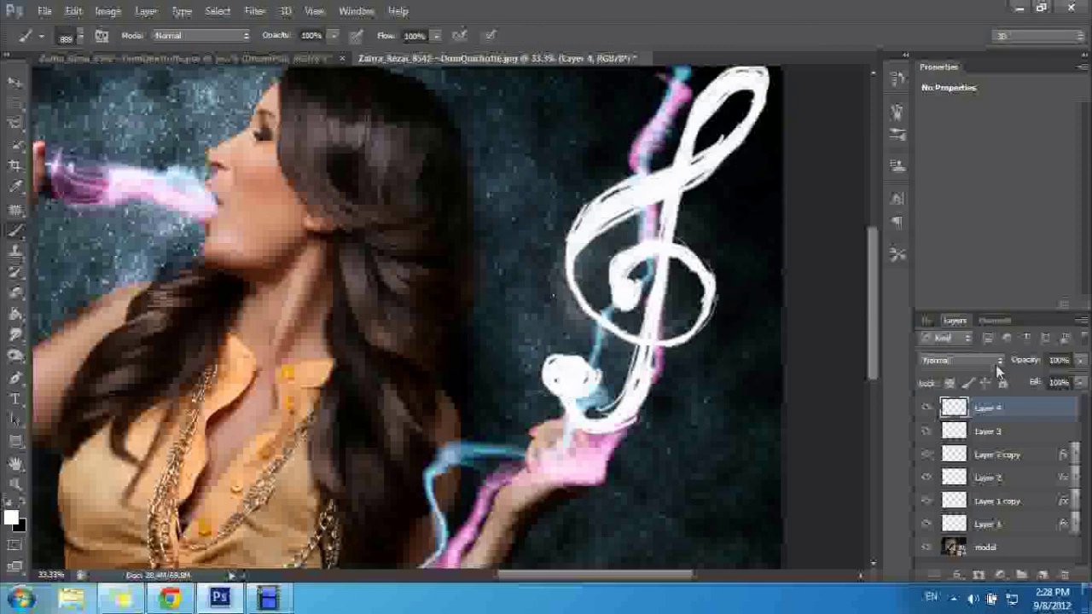
# - Copy Layer 2 copy's Outer Glow layer style and paste it onto Layer 4
pyautogui.click(957, 576)
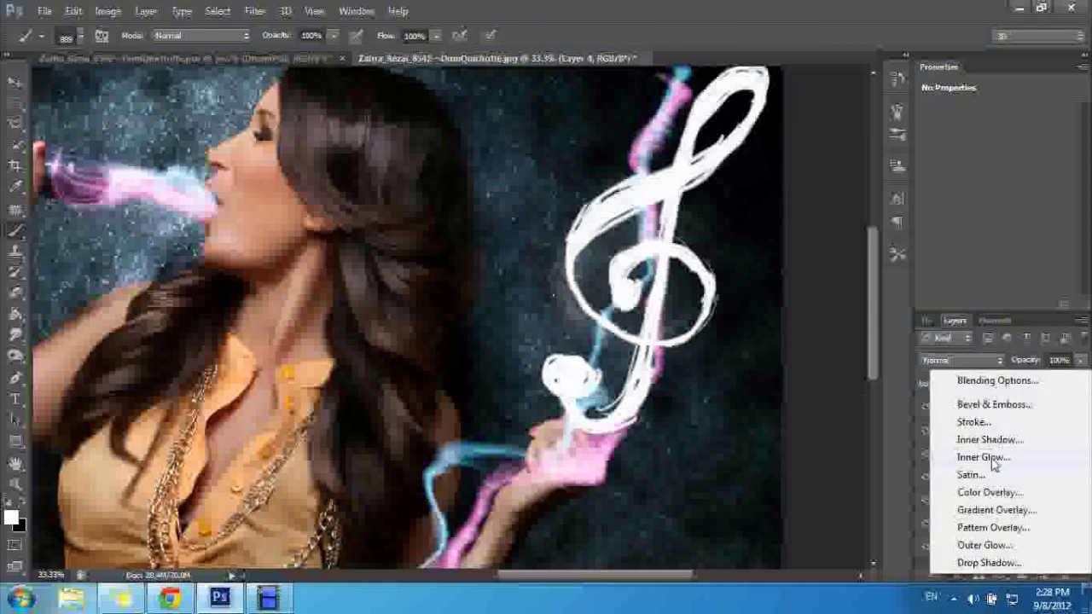
pyautogui.click(959, 578)
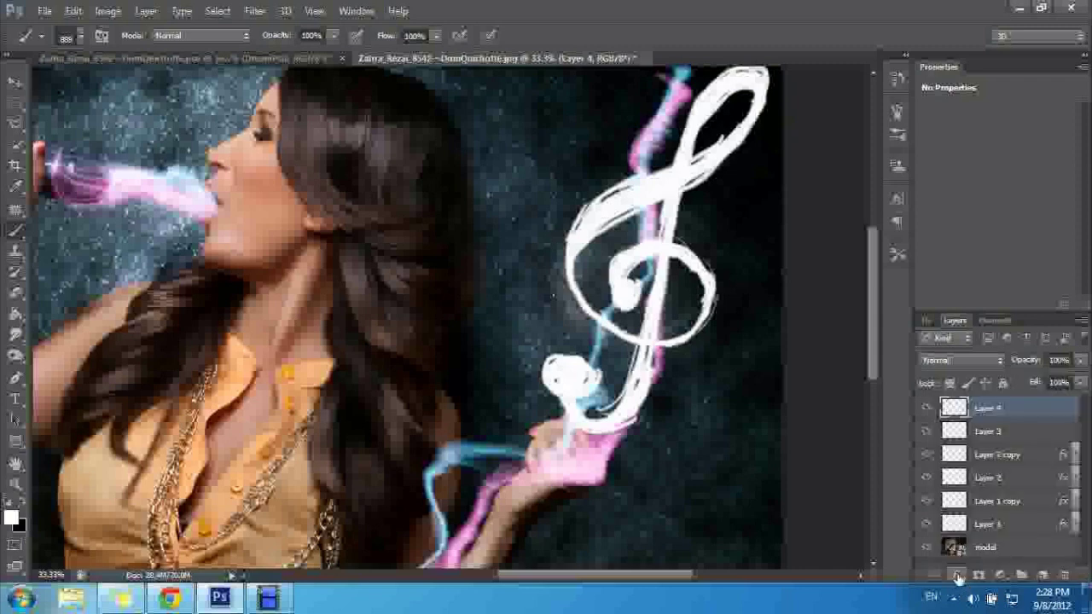
pyautogui.click(1000, 457)
pyautogui.rightClick(1000, 457)
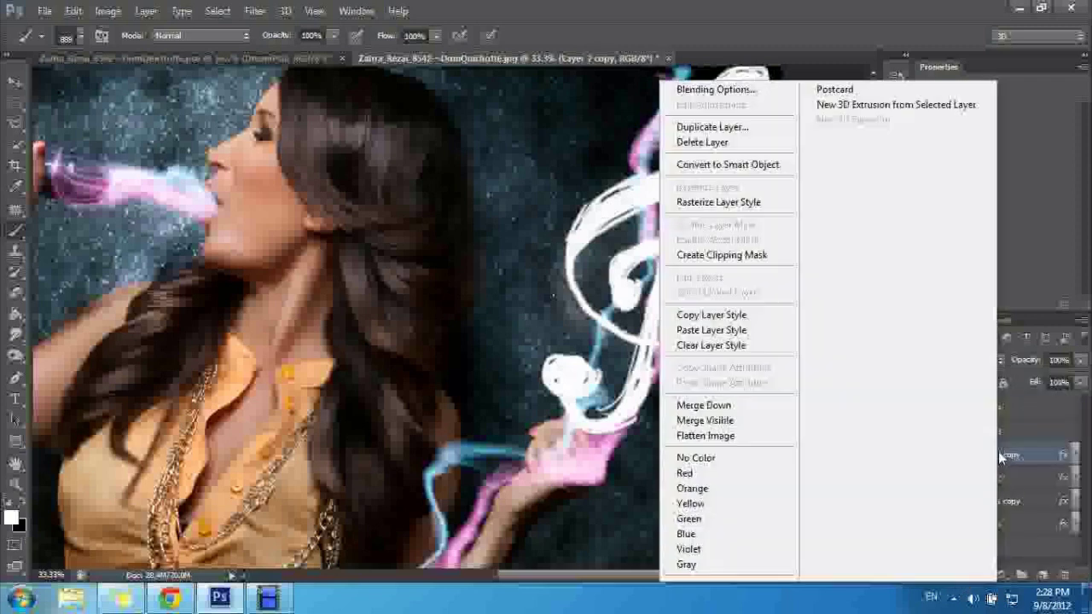
pyautogui.click(710, 315)
pyautogui.click(987, 408)
pyautogui.rightClick(990, 410)
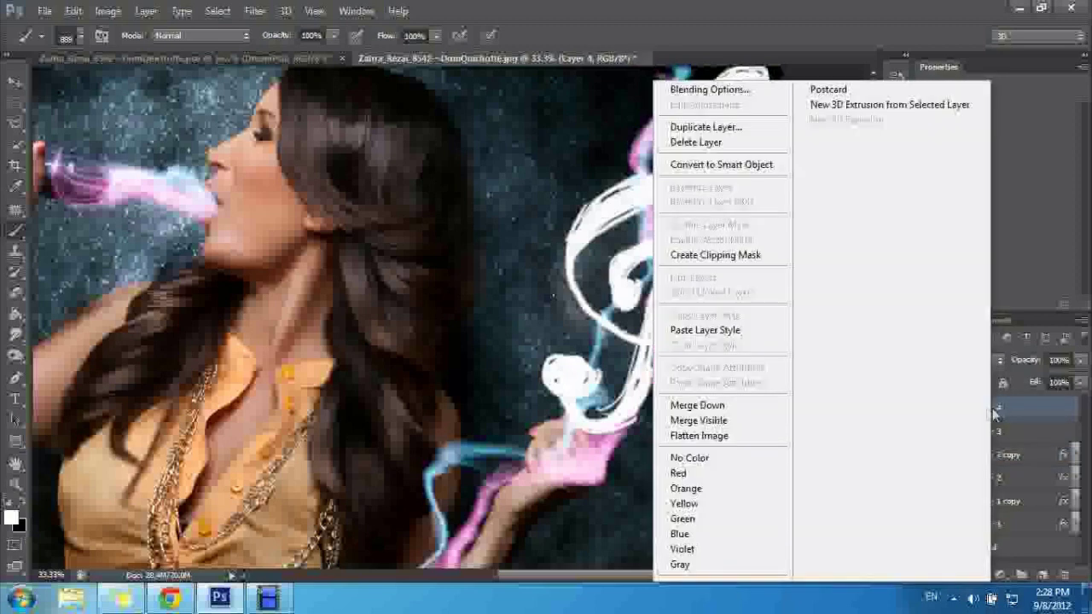
pyautogui.click(713, 336)
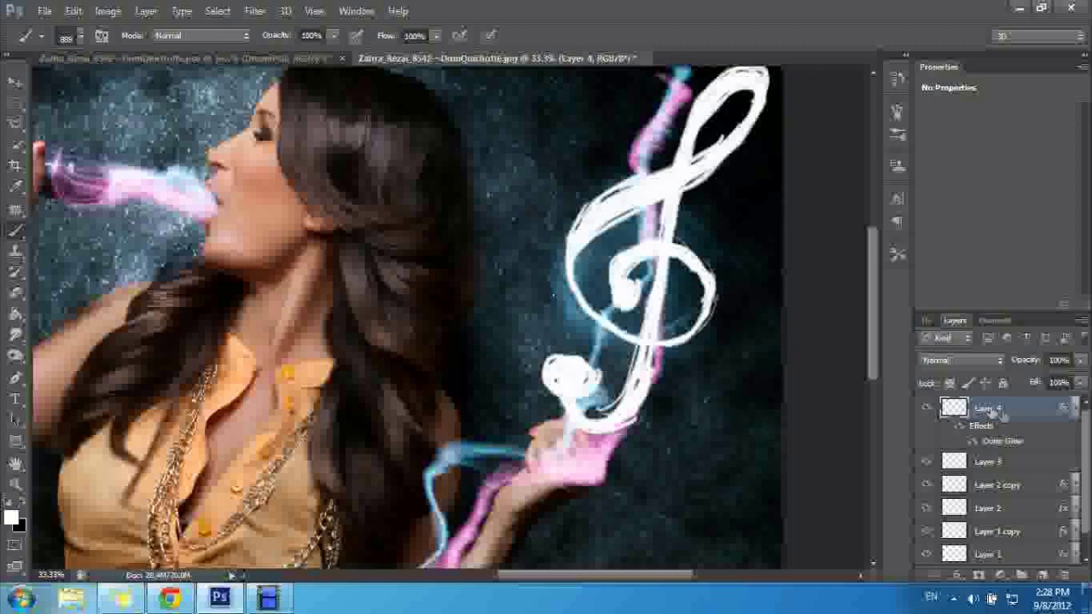
# - Duplicate the glowing Layer 4 and merge both clef layers into one
pyautogui.moveTo(1000, 410); pyautogui.dragTo(1046, 578)
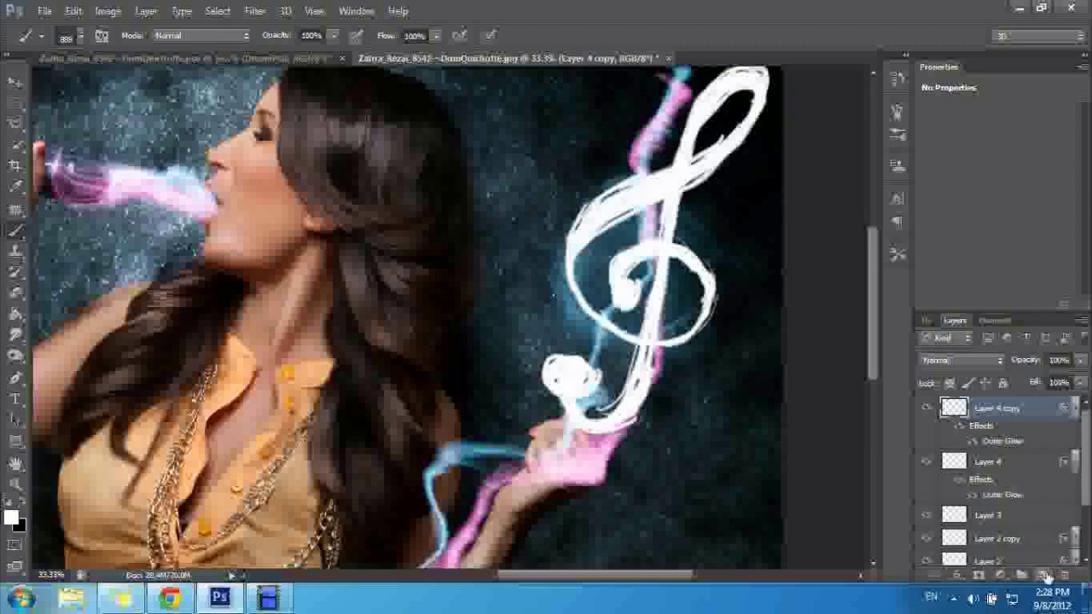
pyautogui.keyDown('ctrl'); pyautogui.click(1009, 461); pyautogui.keyUp('ctrl')
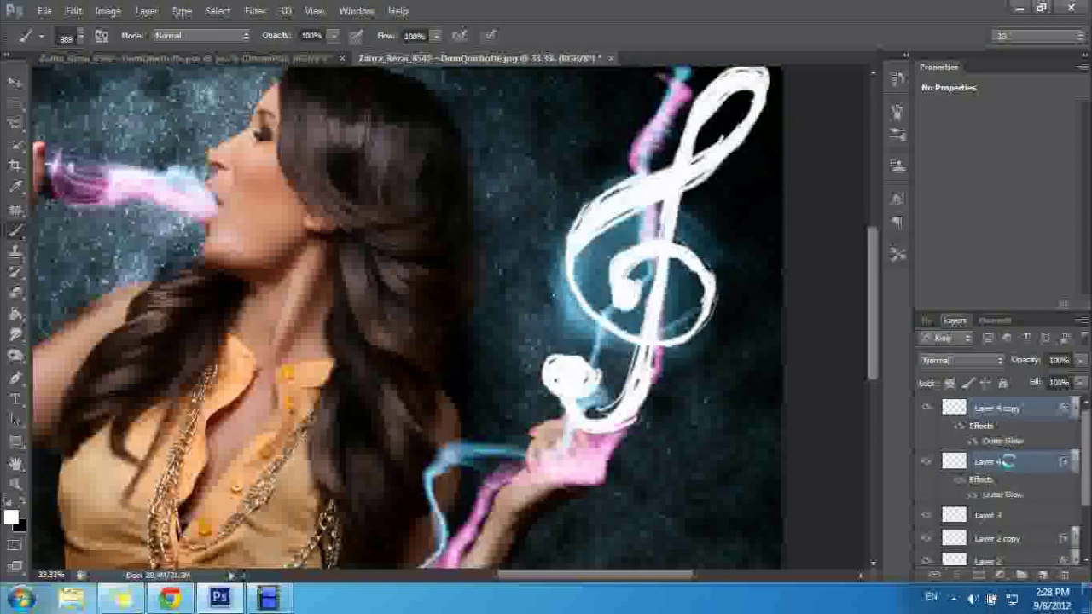
pyautogui.hotkey('ctrl', 'e')
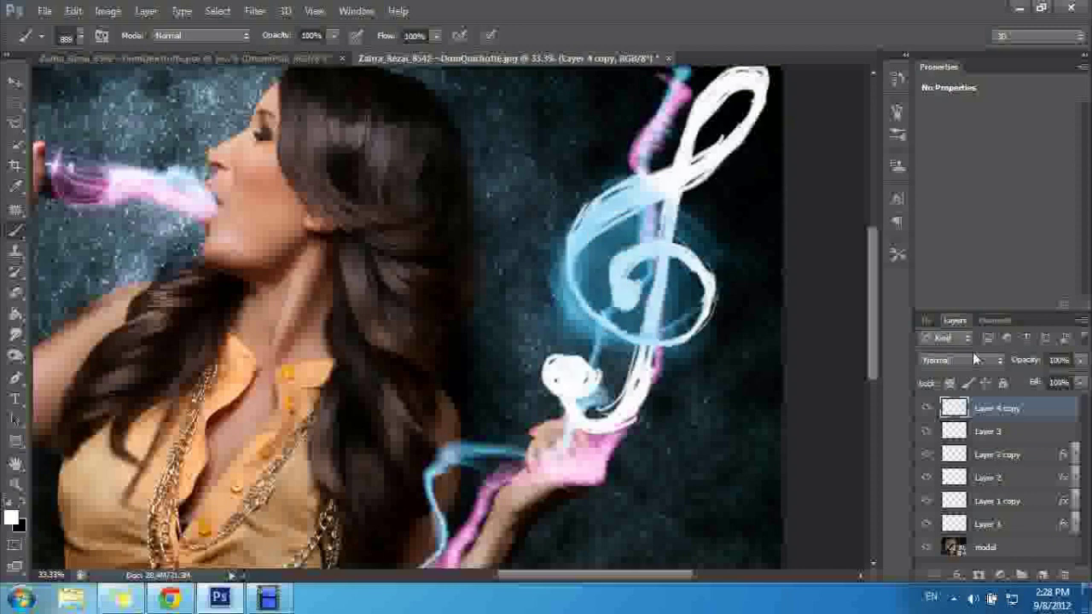
# - Set the merged clef layer's blend mode to Color Dodge
pyautogui.click(961, 360)
pyautogui.click(948, 217)
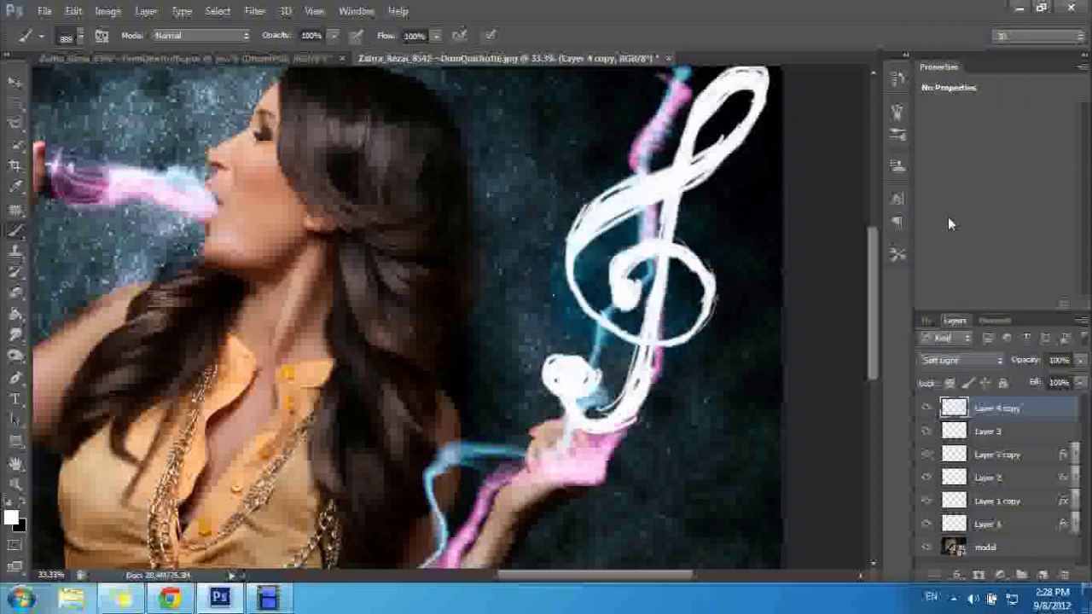
pyautogui.click(978, 362)
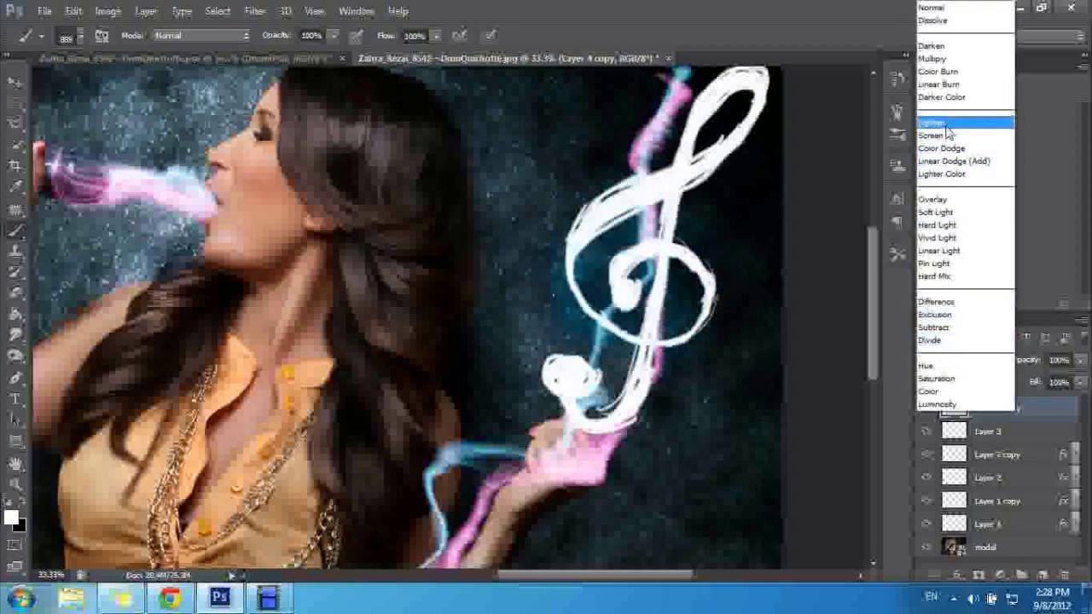
pyautogui.click(948, 151)
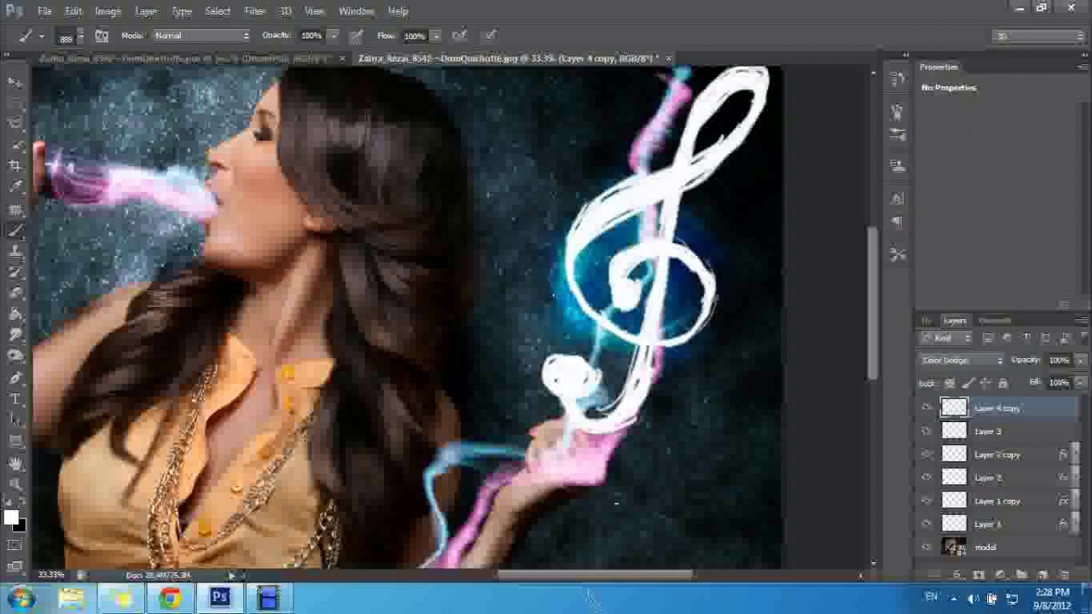
# - Move the glowing clef slightly up and to the right
pyautogui.hotkey('ctrl', 't')
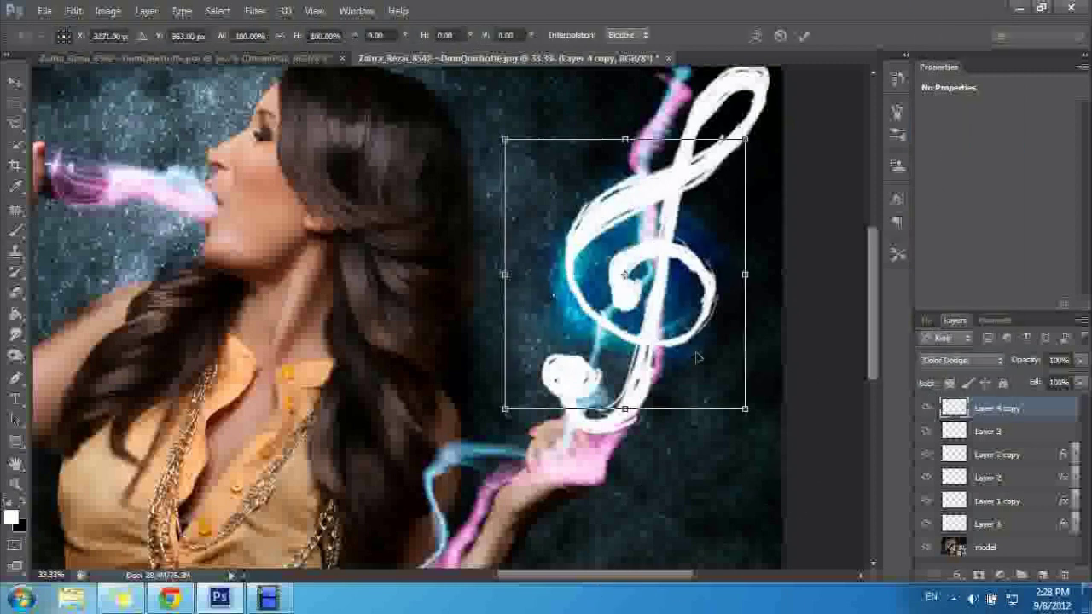
pyautogui.moveTo(696, 358); pyautogui.dragTo(706, 352)
pyautogui.press('Return')
pyautogui.press('b')
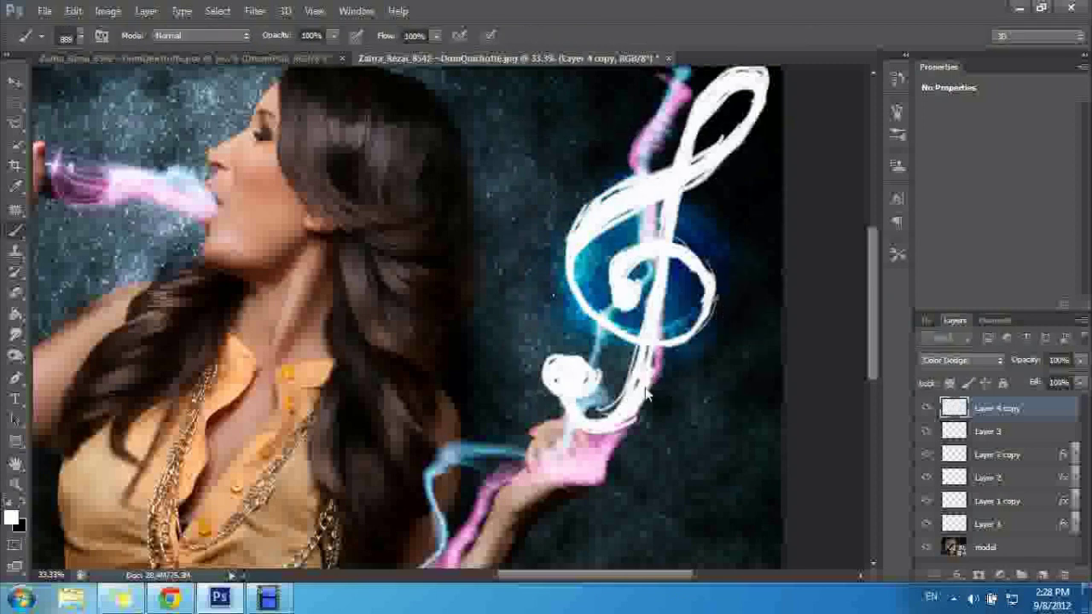
# - Softly erase glow inside the clef's inner loop with a small 0%-hardness eraser at about 69% opacity
pyautogui.click(15, 291)
pyautogui.rightClick(646, 258)
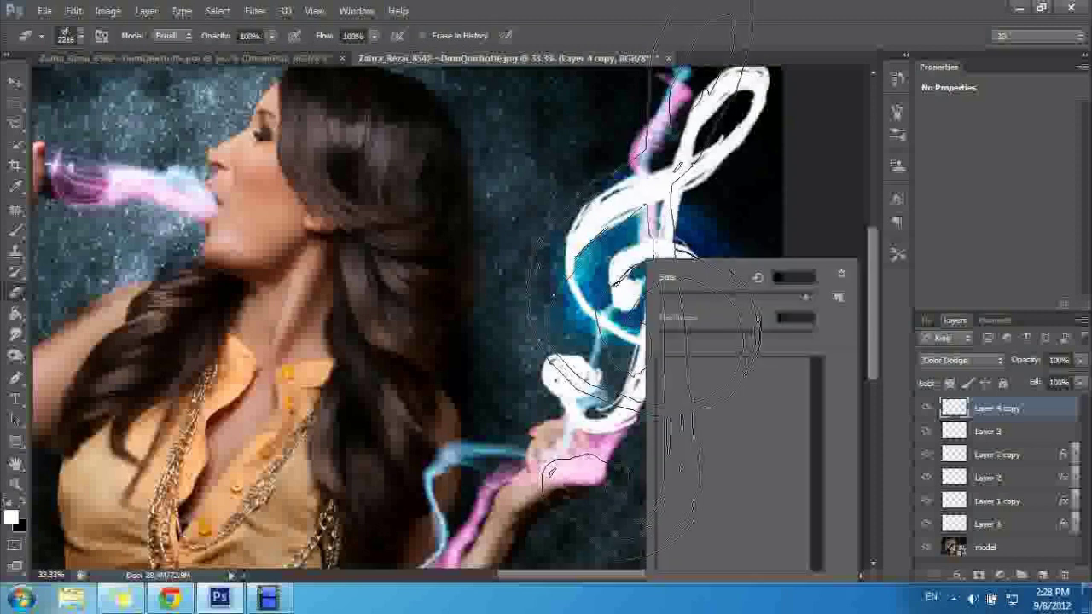
pyautogui.scroll(-3, 816, 555)
pyautogui.scroll(5, 815, 391)
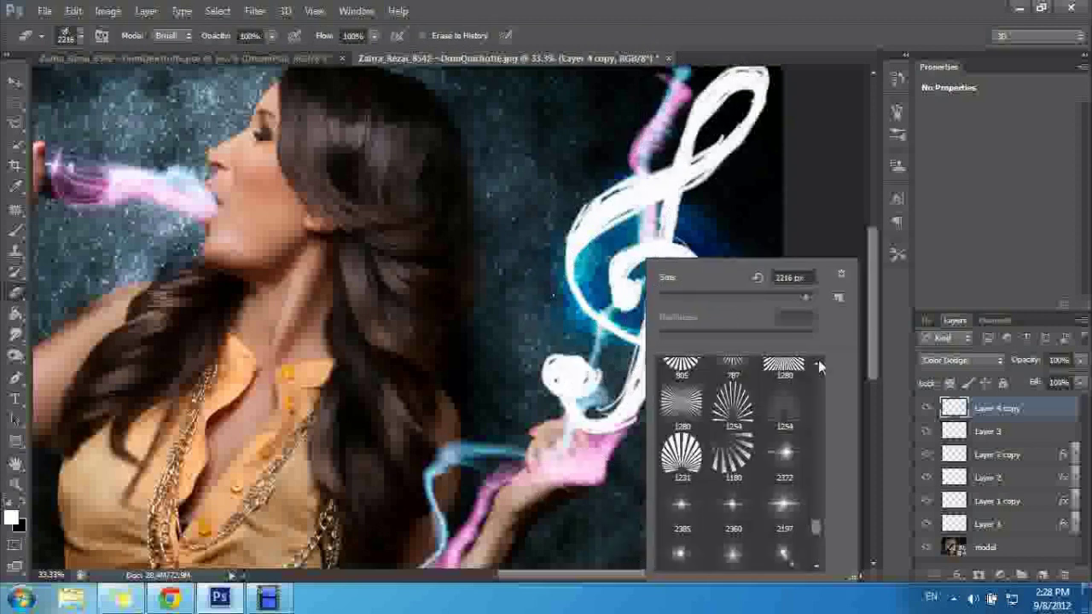
pyautogui.scroll(3, 819, 380)
pyautogui.click(681, 383)
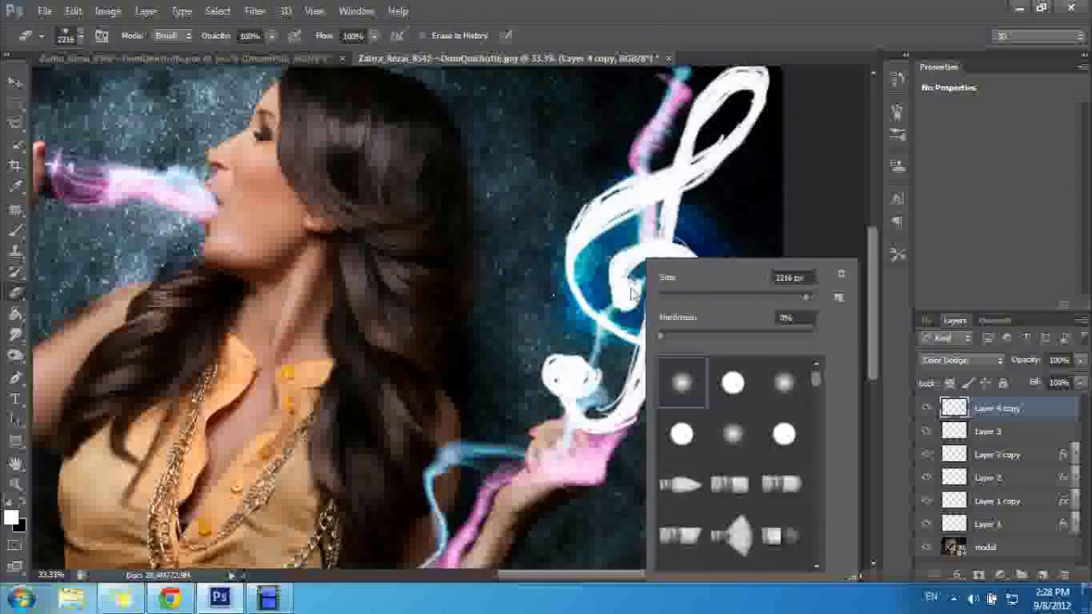
pyautogui.moveTo(805, 296); pyautogui.dragTo(712, 293)
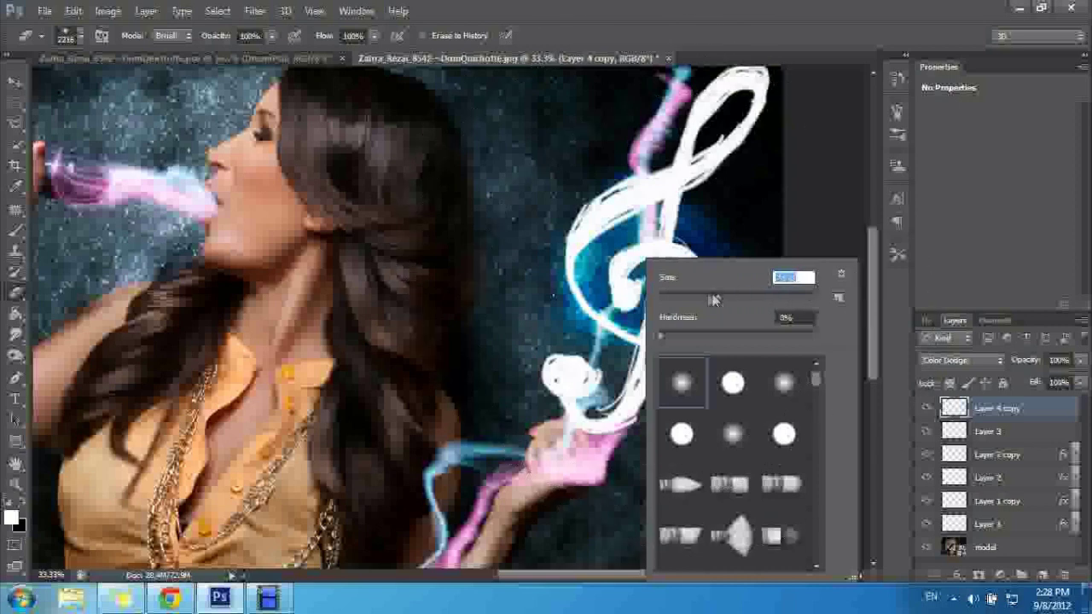
pyautogui.press('Return')
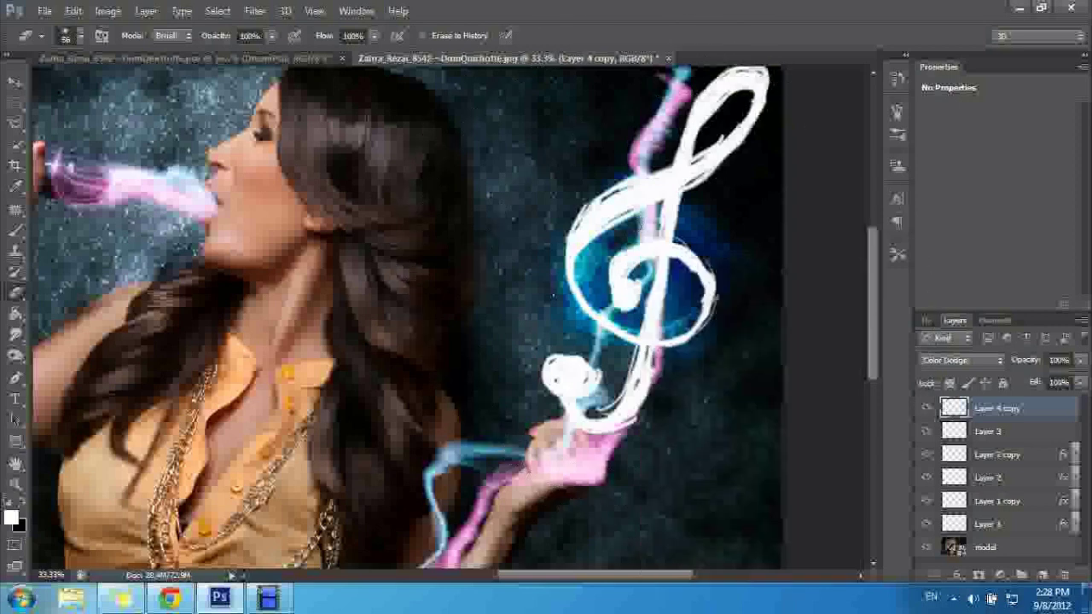
pyautogui.moveTo(271, 35); pyautogui.dragTo(248, 56)
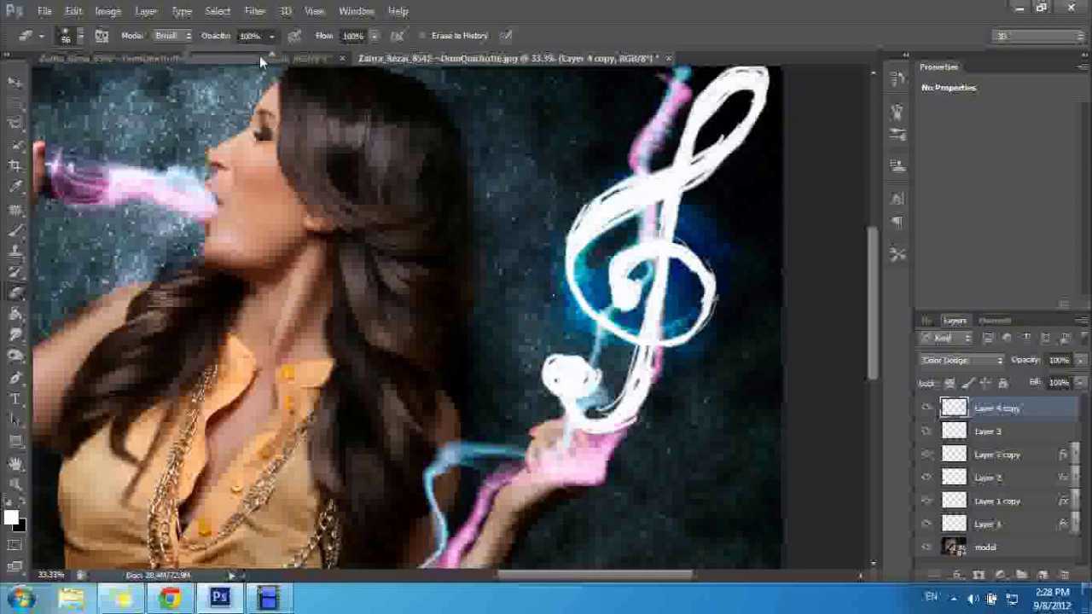
pyautogui.moveTo(598, 262)
pyautogui.mouseDown()
pyautogui.moveTo(602, 270)
pyautogui.moveTo(589, 266)
pyautogui.moveTo(609, 247)
pyautogui.mouseUp()
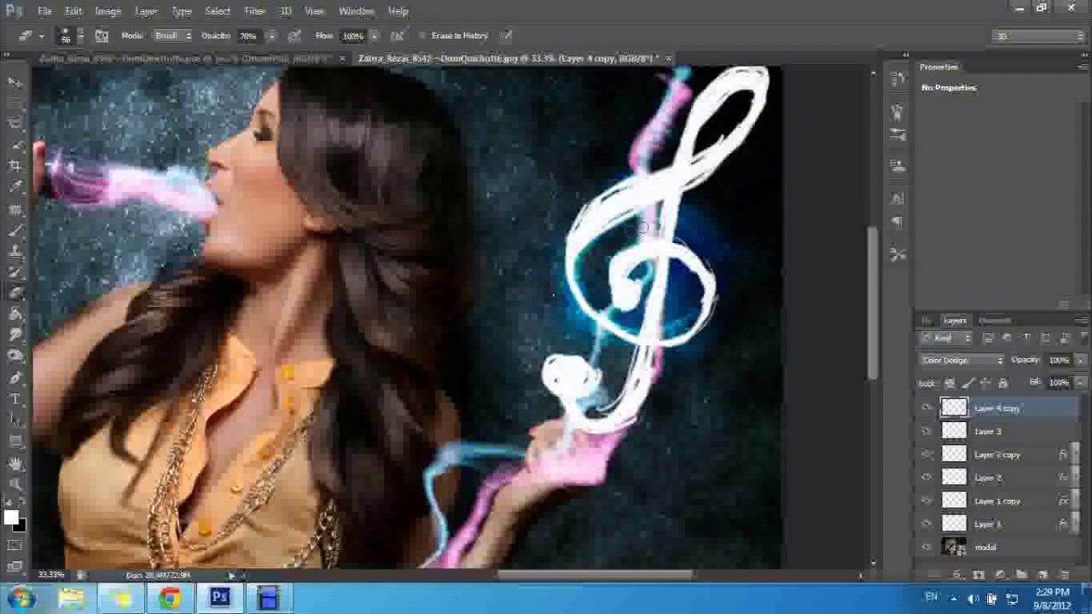
pyautogui.click(267, 597)
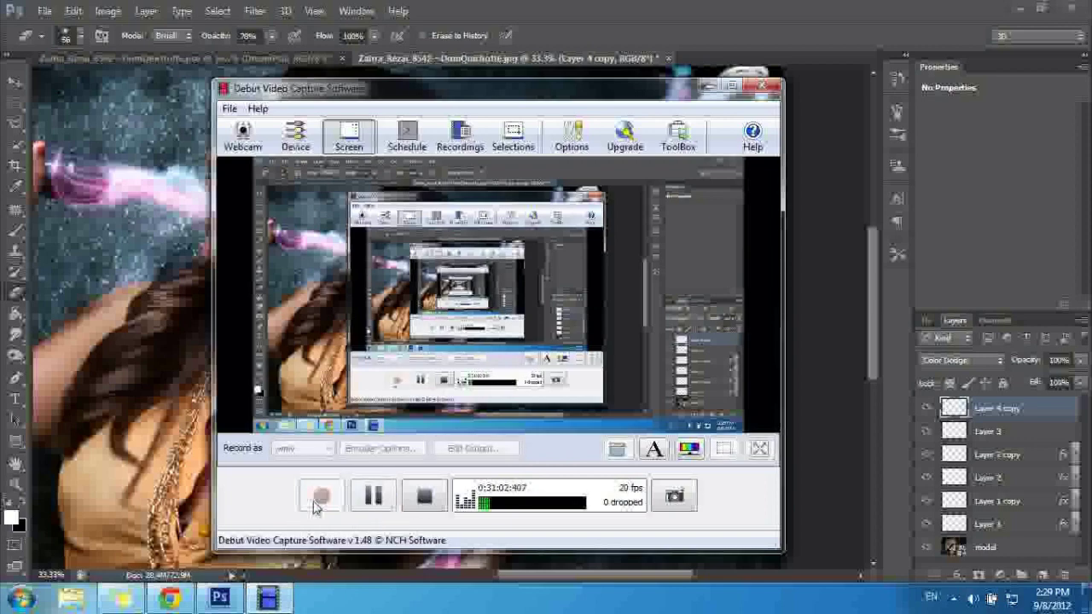
pyautogui.click(708, 89)
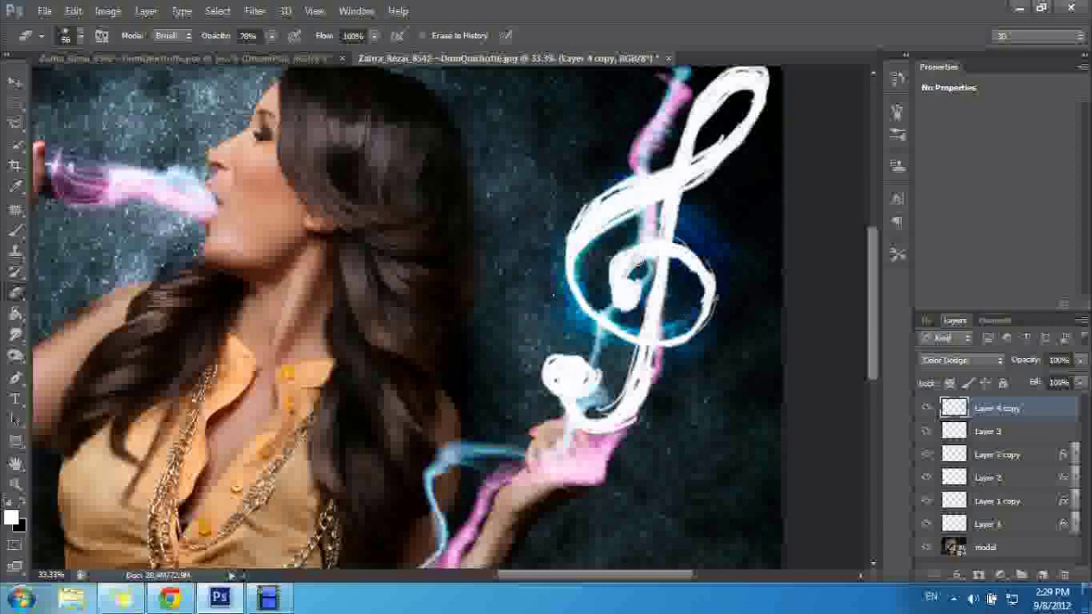
# - Toggle the white treble clef on Layer 3 off and on to compare
pyautogui.click(928, 433)
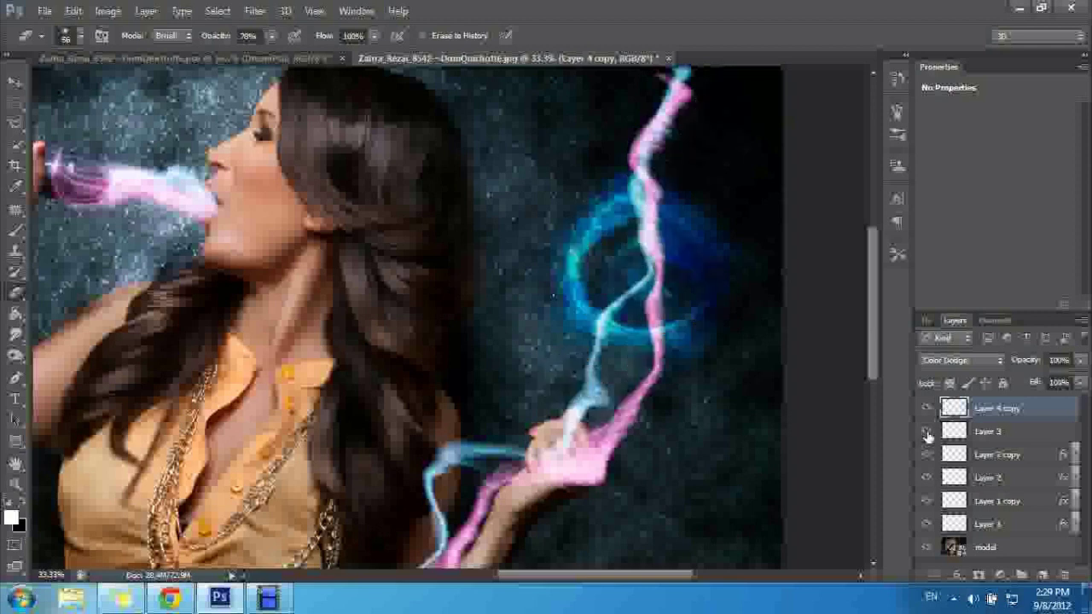
pyautogui.click(928, 433)
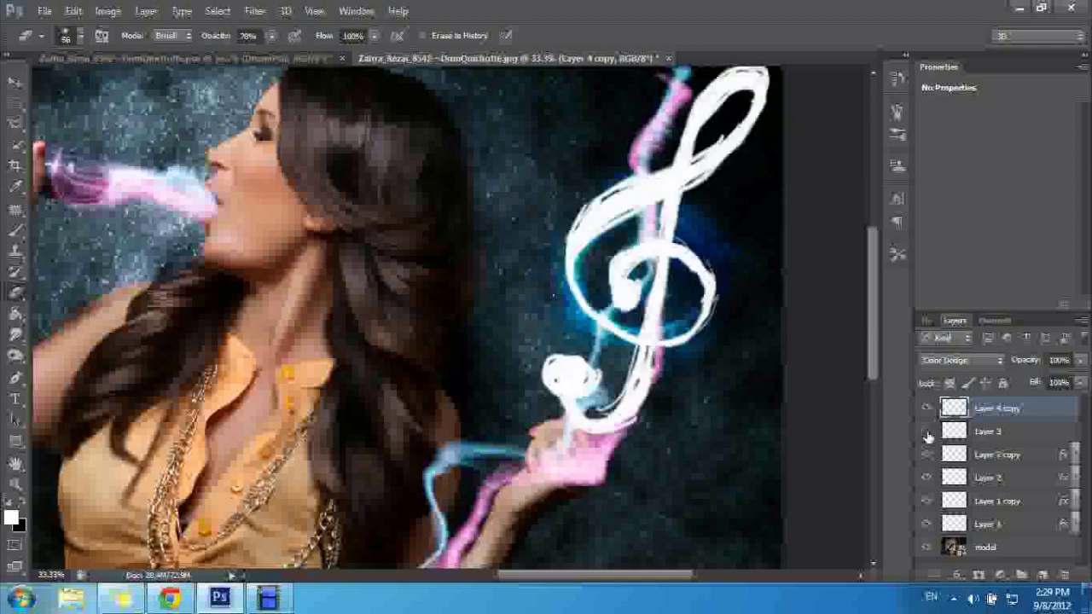
pyautogui.click(927, 433)
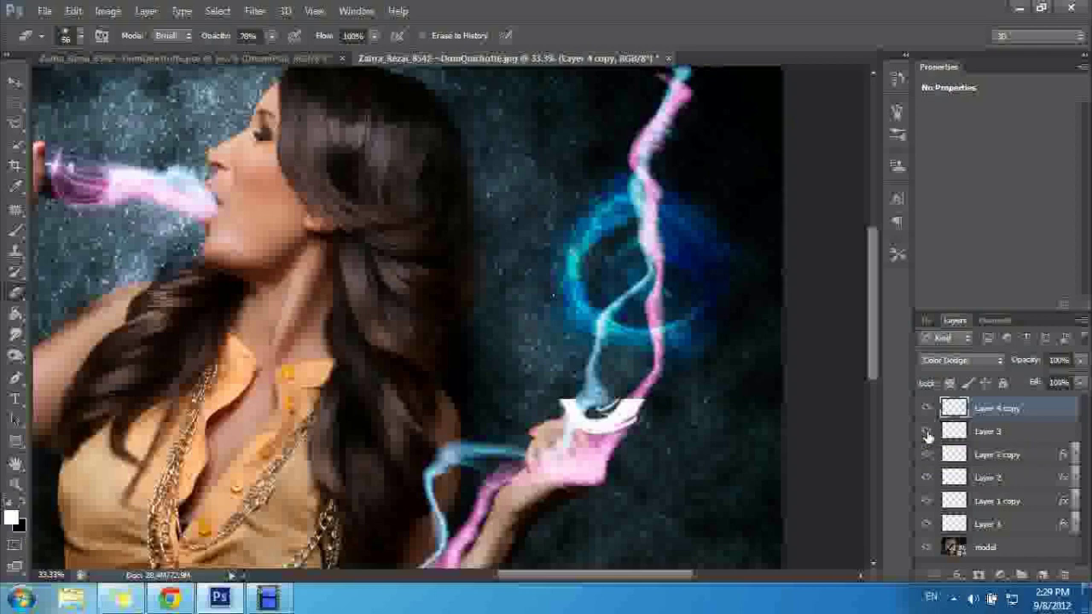
pyautogui.click(927, 433)
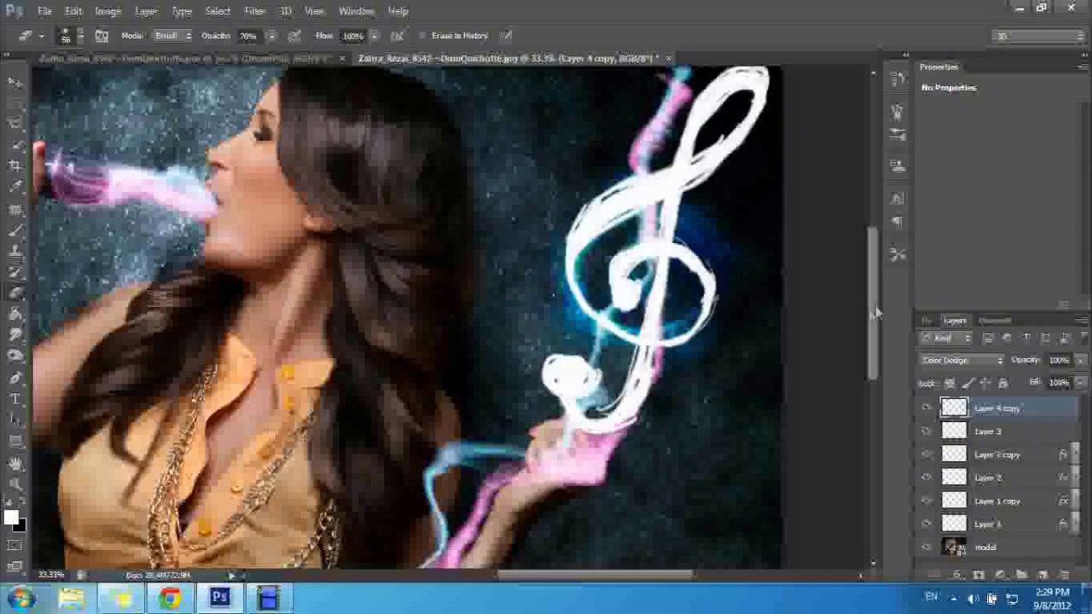
pyautogui.moveTo(870, 314); pyautogui.dragTo(871, 290)
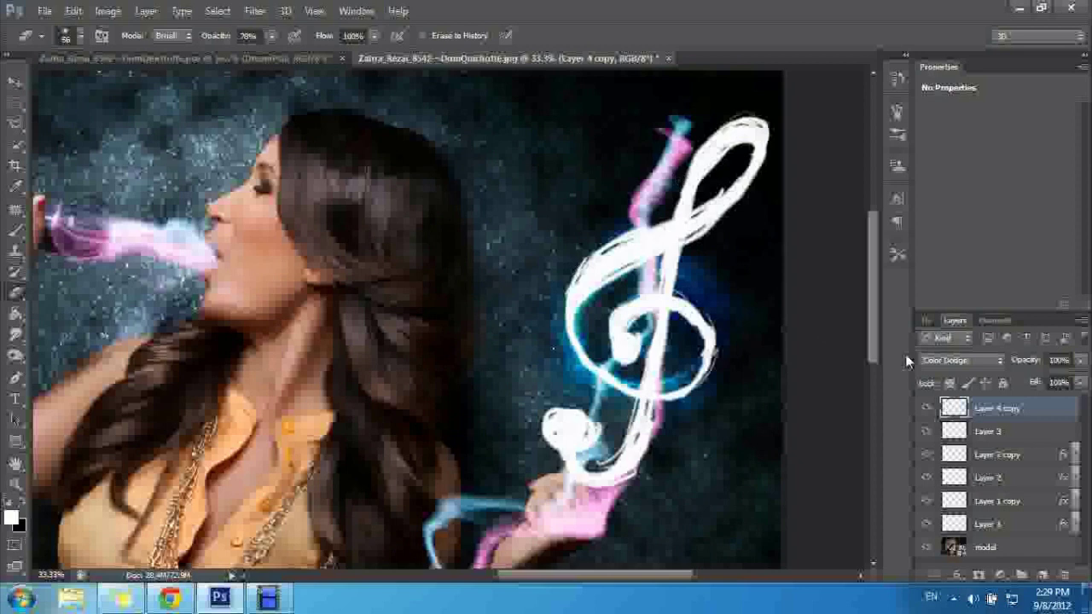
pyautogui.click(214, 12)
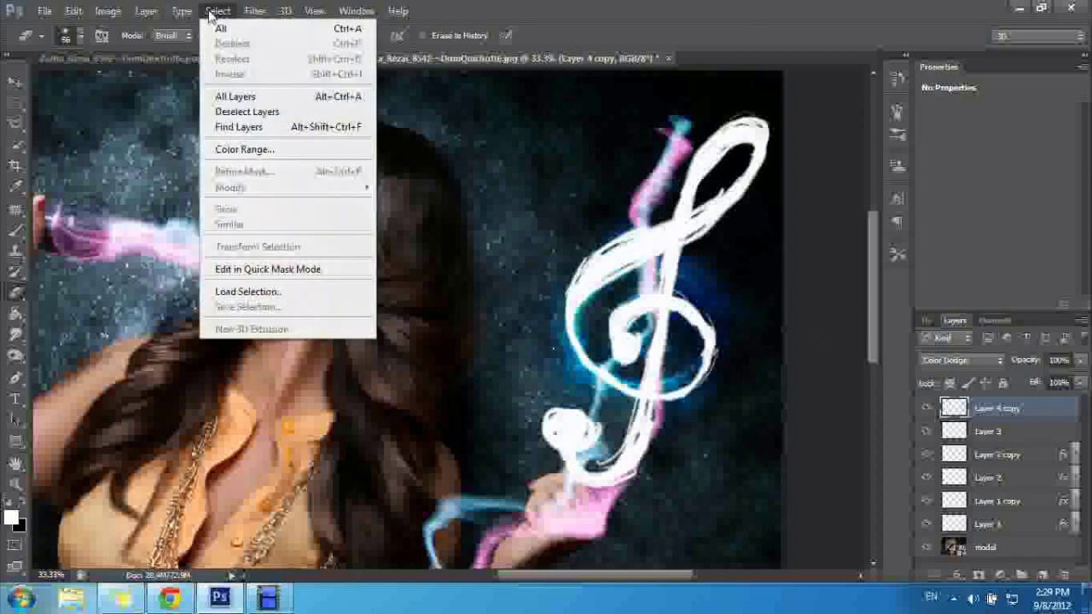
pyautogui.click(211, 12)
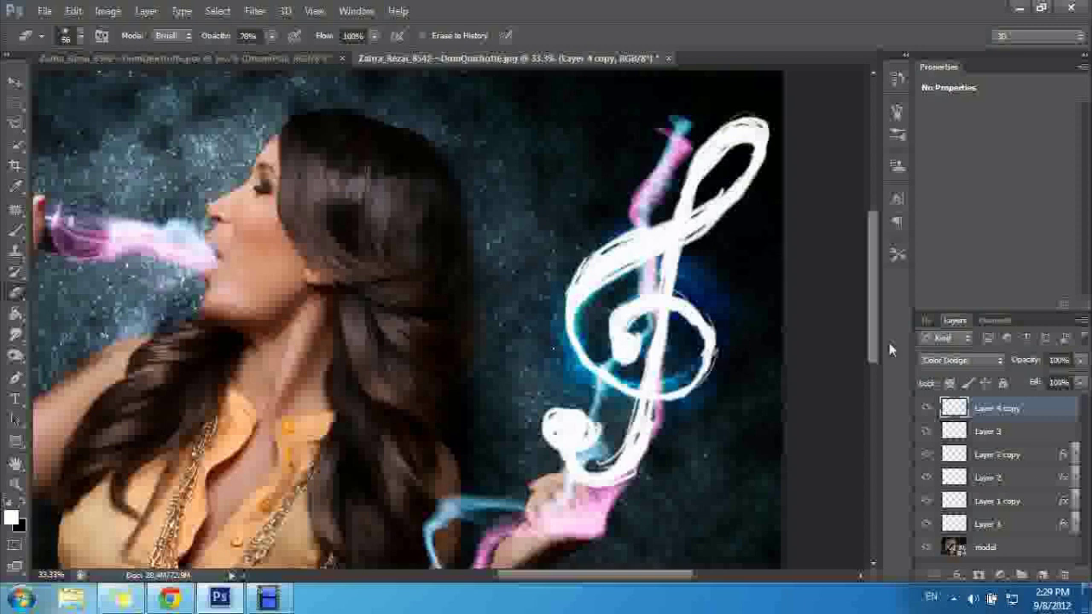
# - Erase pink smoke above and inside the clef's upper stem on Layer 2 copy and Layer 2 at 100%
pyautogui.click(1008, 457)
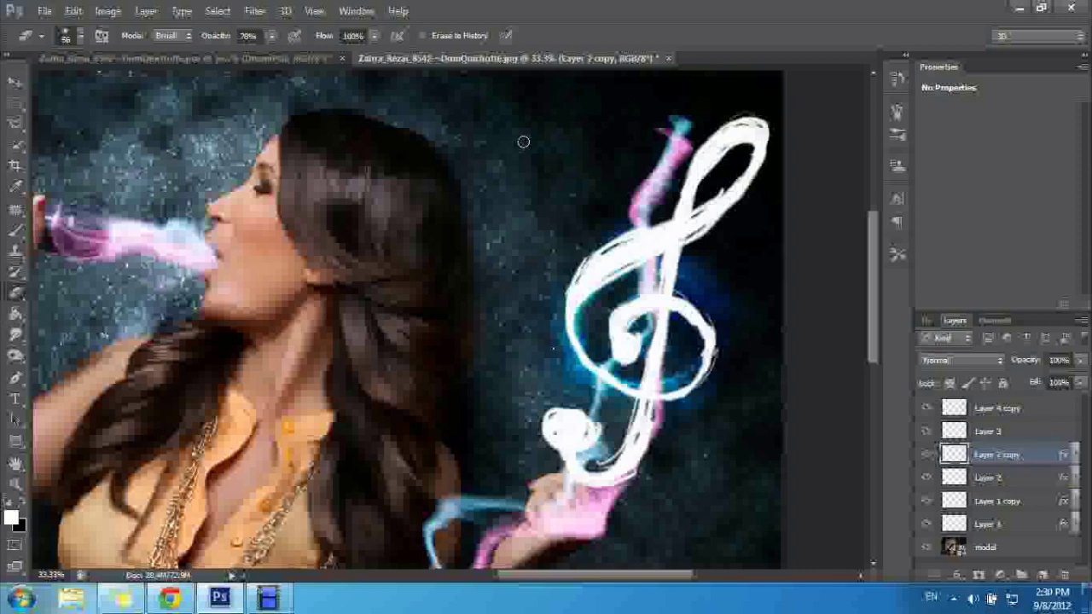
pyautogui.moveTo(680, 127); pyautogui.dragTo(682, 128)
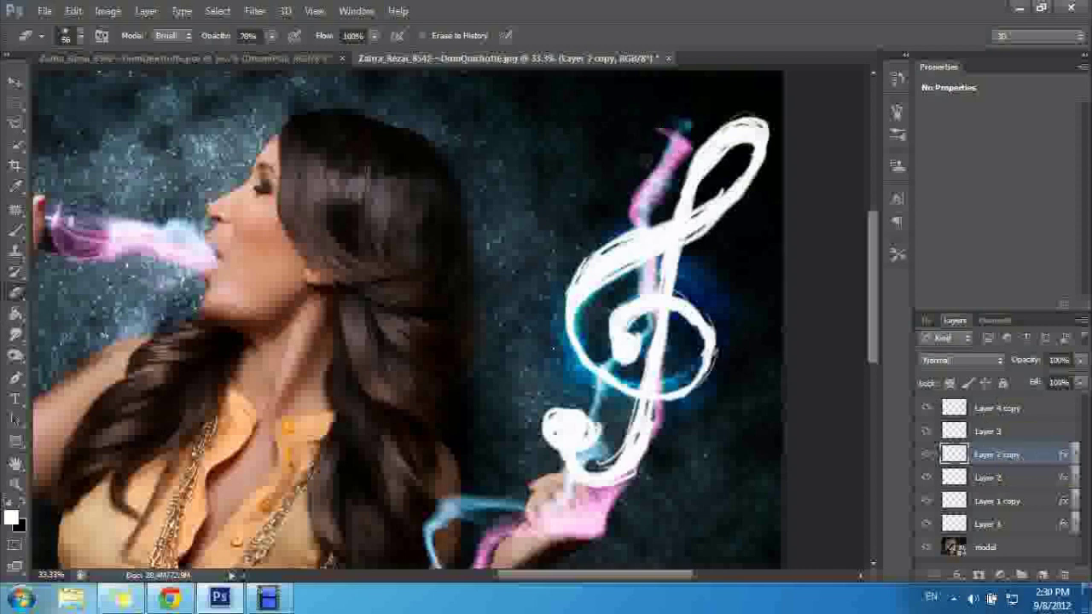
pyautogui.press('0')
pyautogui.moveTo(646, 175); pyautogui.dragTo(633, 218)
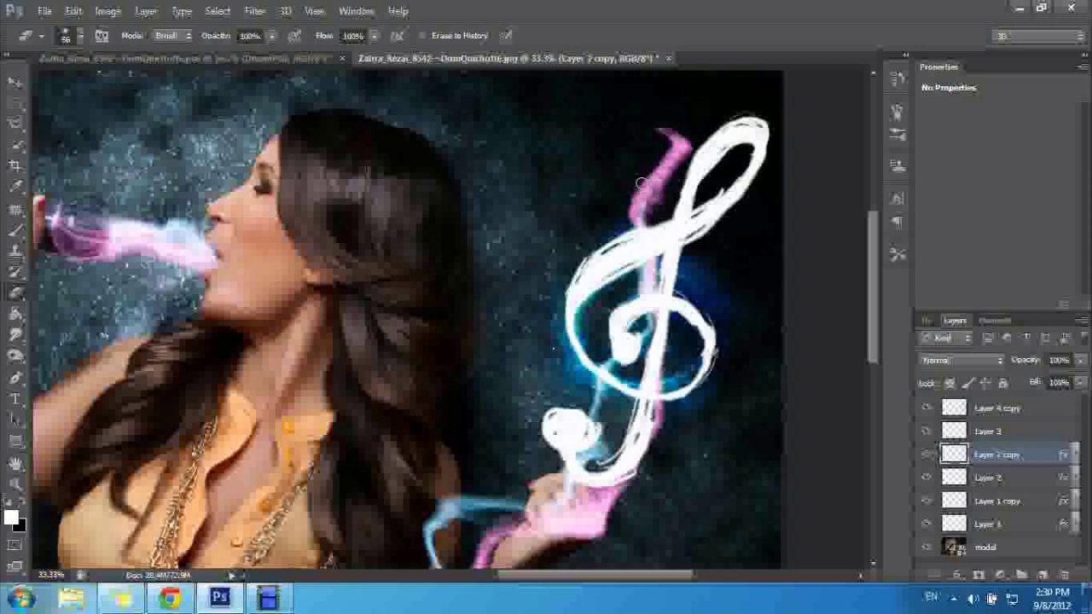
pyautogui.moveTo(640, 265)
pyautogui.mouseDown()
pyautogui.moveTo(644, 335)
pyautogui.moveTo(656, 316)
pyautogui.mouseUp()
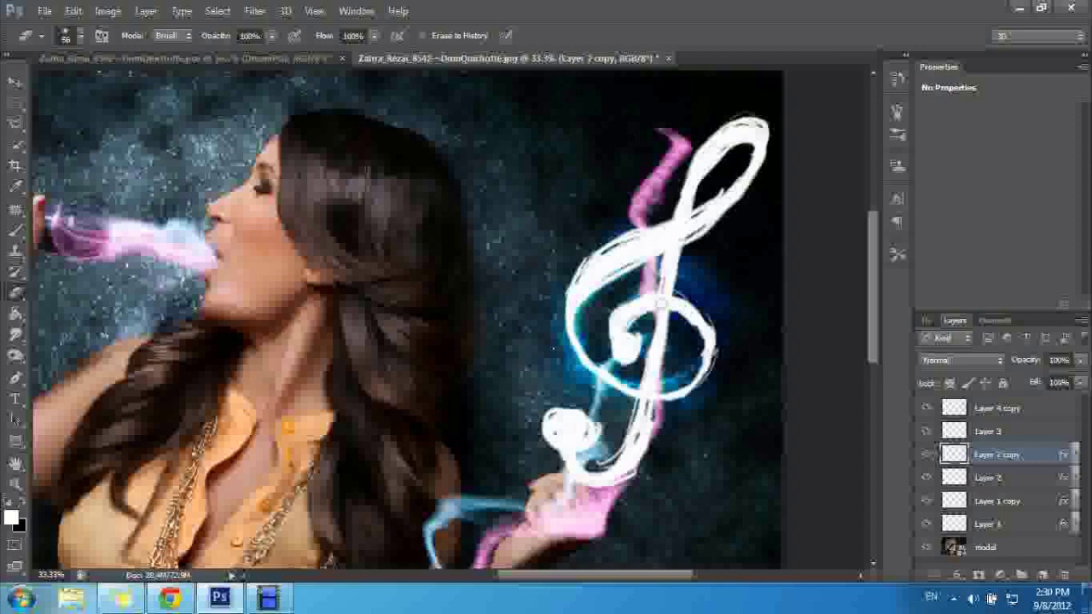
pyautogui.click(1001, 483)
pyautogui.moveTo(664, 128)
pyautogui.mouseDown()
pyautogui.moveTo(685, 158)
pyautogui.moveTo(644, 209)
pyautogui.mouseUp()
pyautogui.moveTo(666, 170)
pyautogui.mouseDown()
pyautogui.moveTo(636, 228)
pyautogui.moveTo(673, 280)
pyautogui.moveTo(648, 317)
pyautogui.mouseUp()
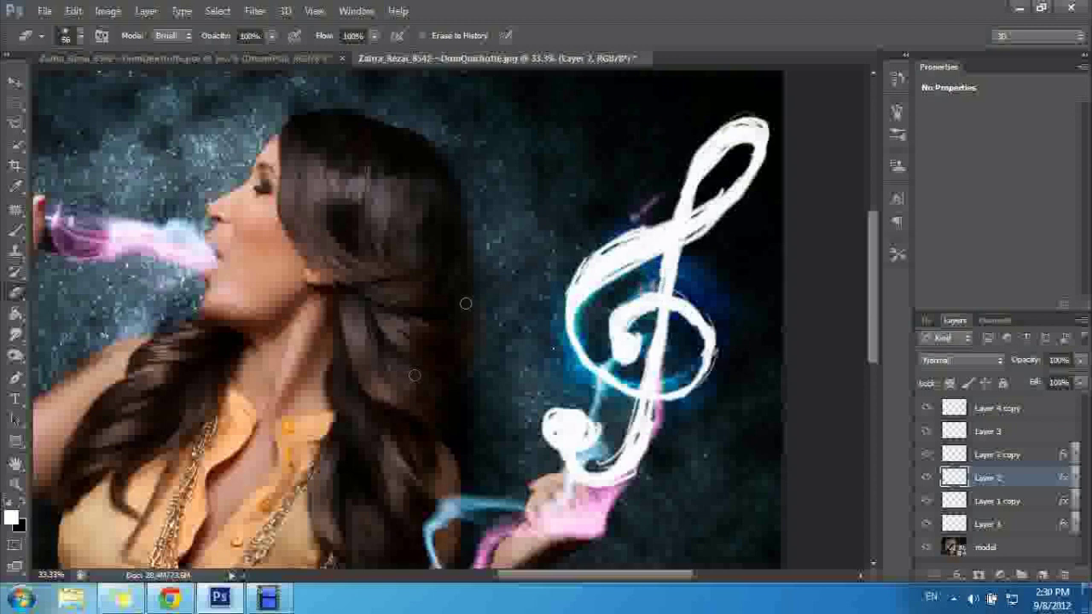
pyautogui.moveTo(653, 201); pyautogui.dragTo(629, 215)
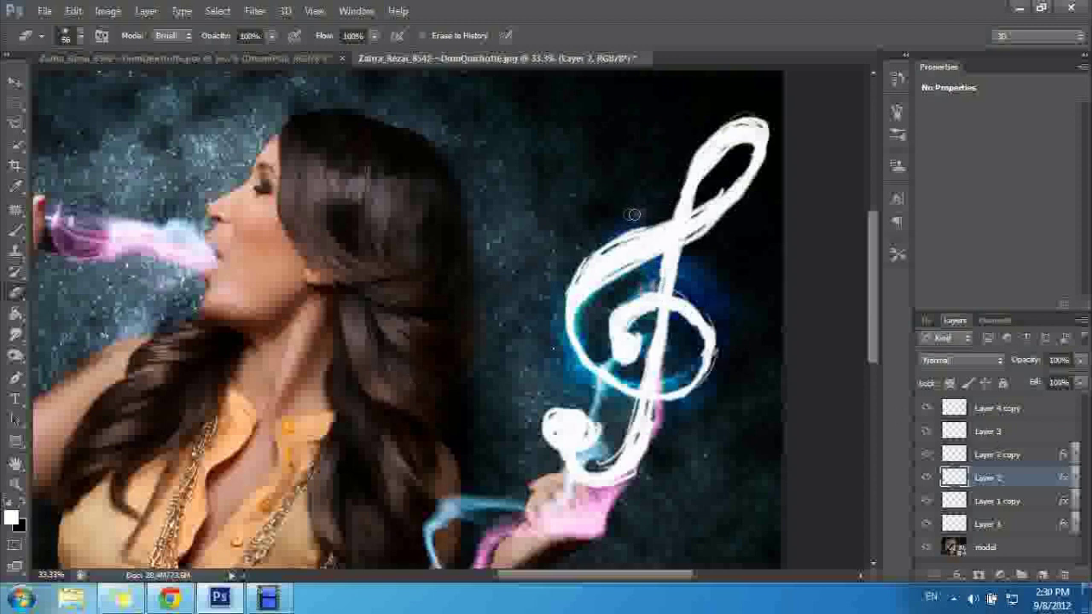
# - Add a new empty layer above Layer 4 copy
pyautogui.click(973, 454)
pyautogui.click(994, 409)
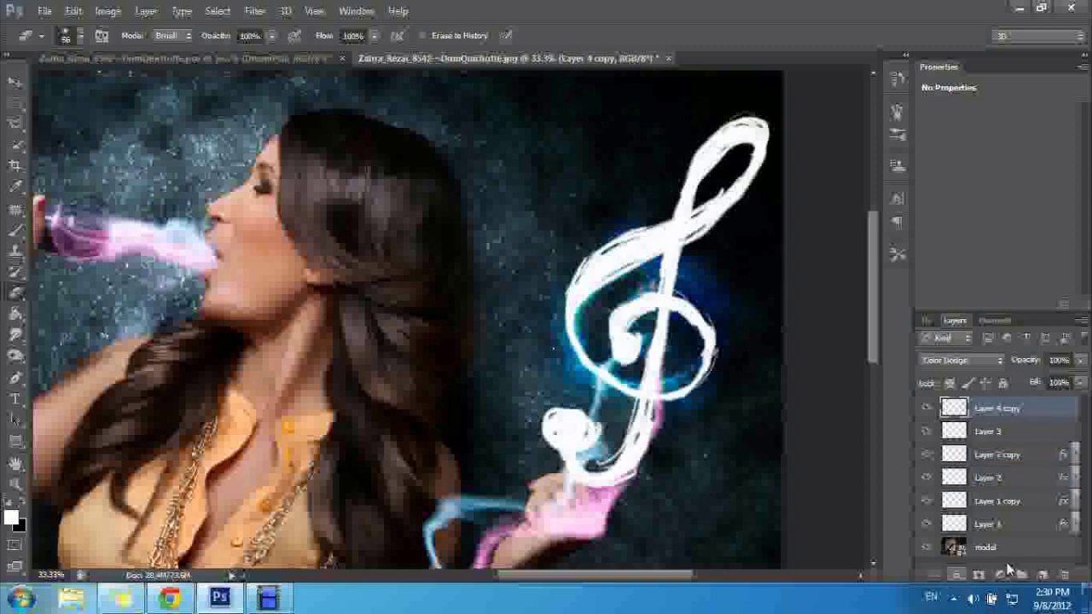
pyautogui.click(1046, 575)
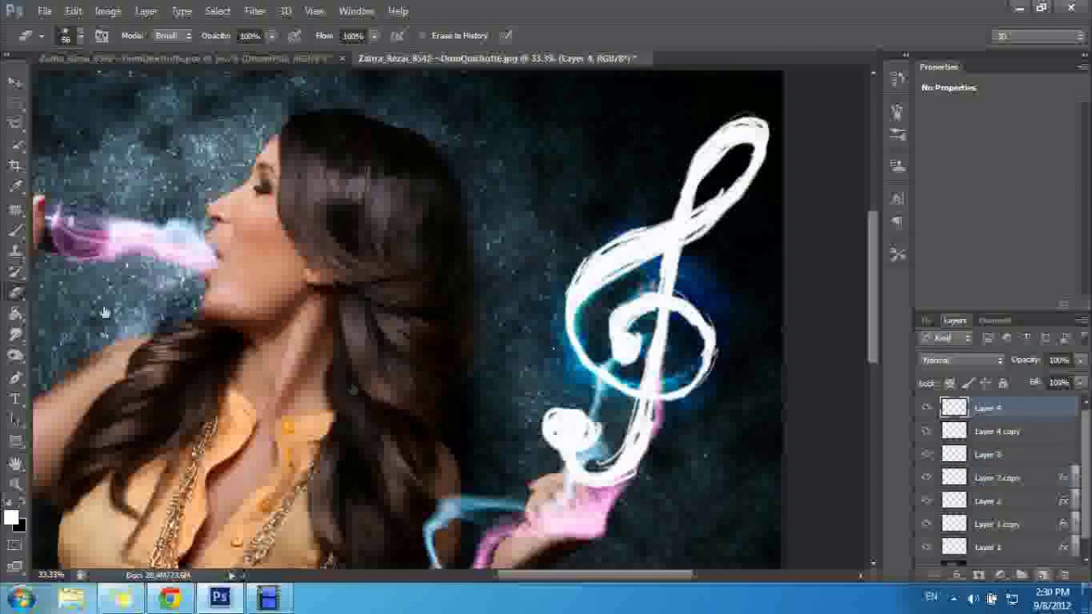
# - Stamp a faint smoky dab beside the clef with the 872 smoke brush, replacing a 1030 brush try
pyautogui.click(16, 230)
pyautogui.click(80, 38)
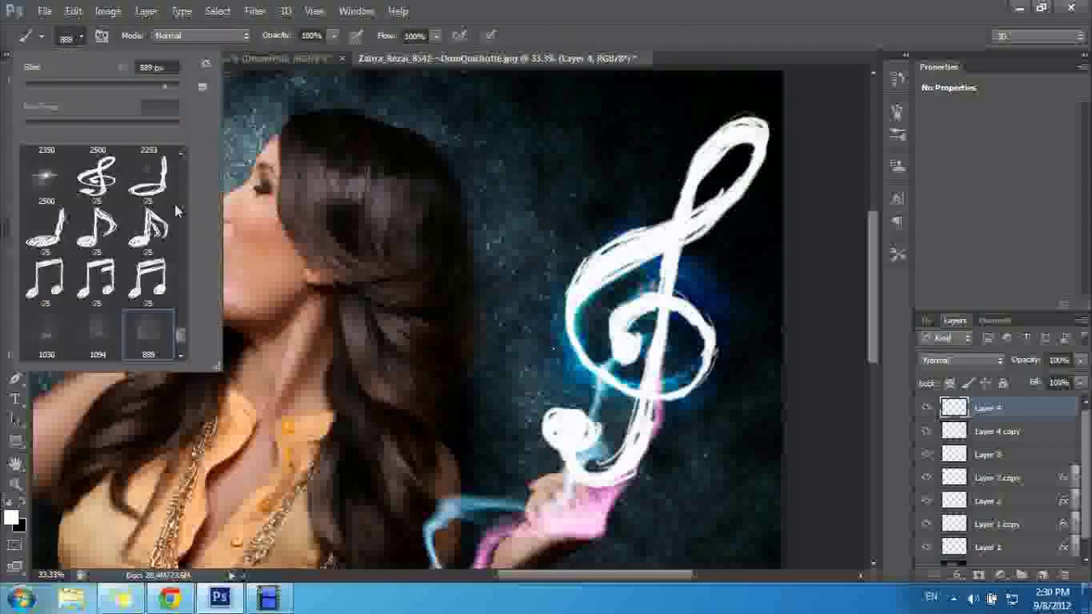
pyautogui.click(51, 338)
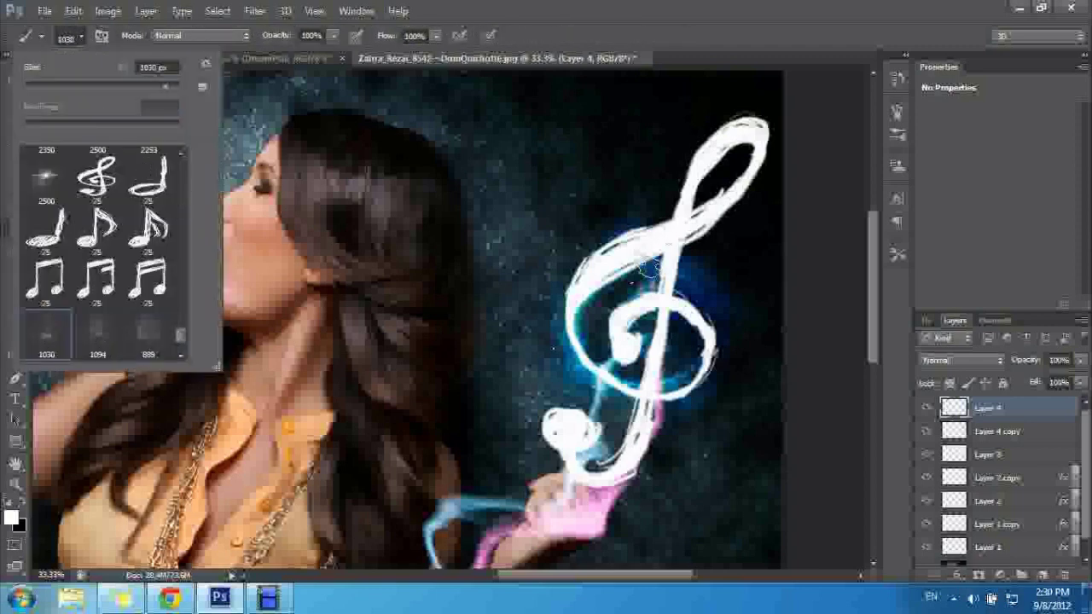
pyautogui.click(523, 205)
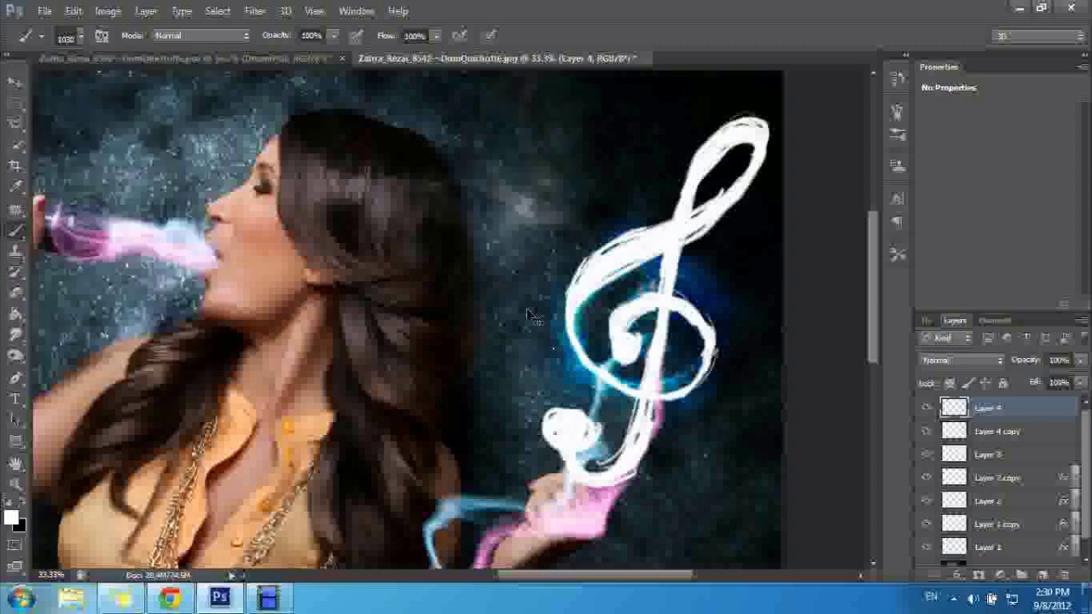
pyautogui.hotkey('ctrl', 'z')
pyautogui.click(80, 39)
pyautogui.scroll(-1, 181, 333)
pyautogui.click(149, 328)
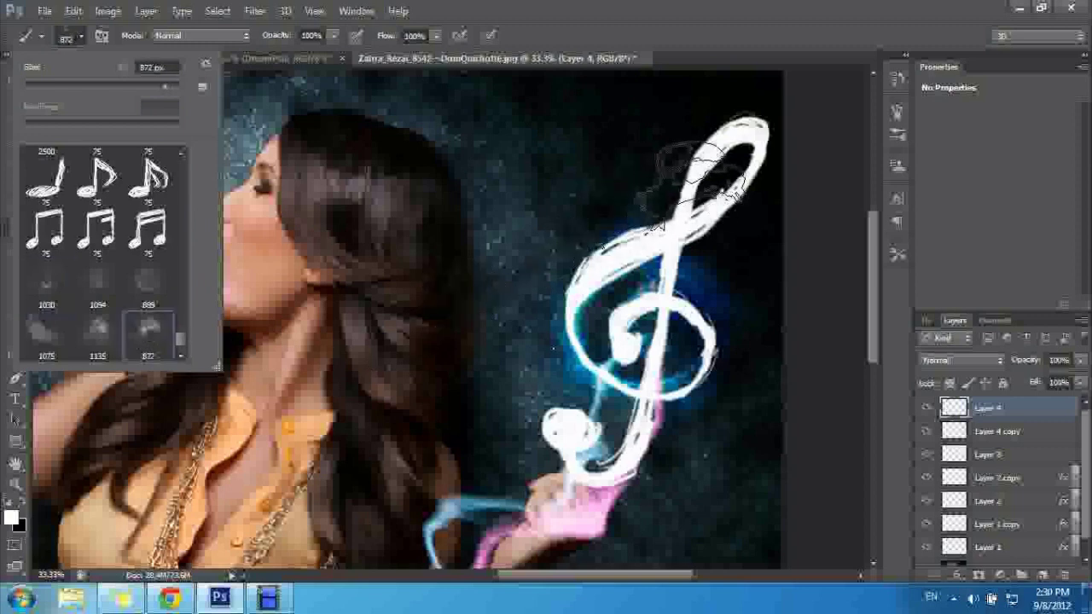
pyautogui.click(546, 226)
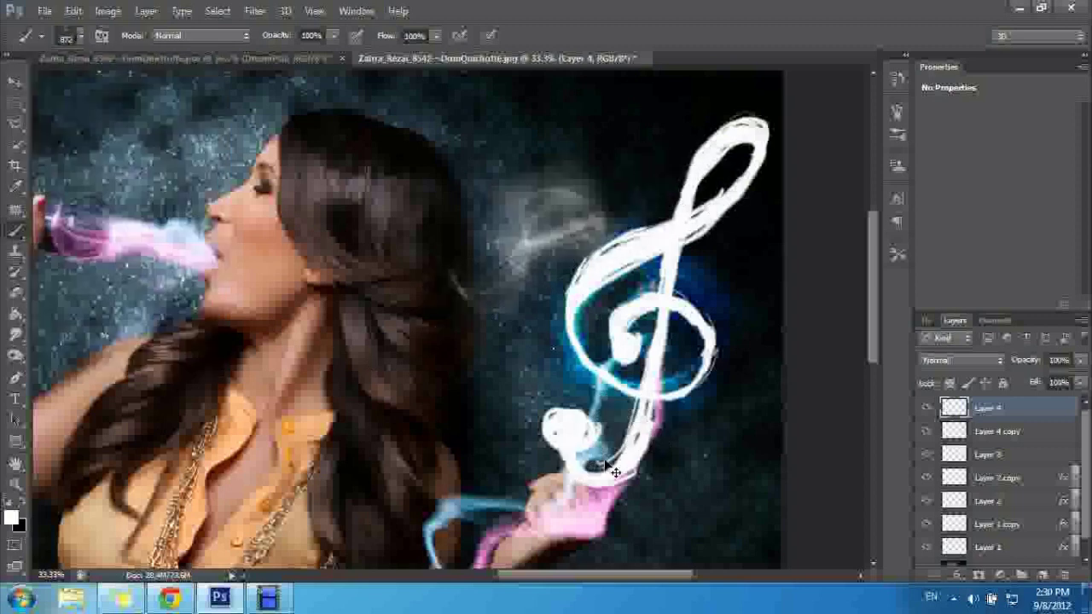
# - Move the smoky wisp onto the clef's upper curve and rotate it about −18°
pyautogui.hotkey('ctrl', 't')
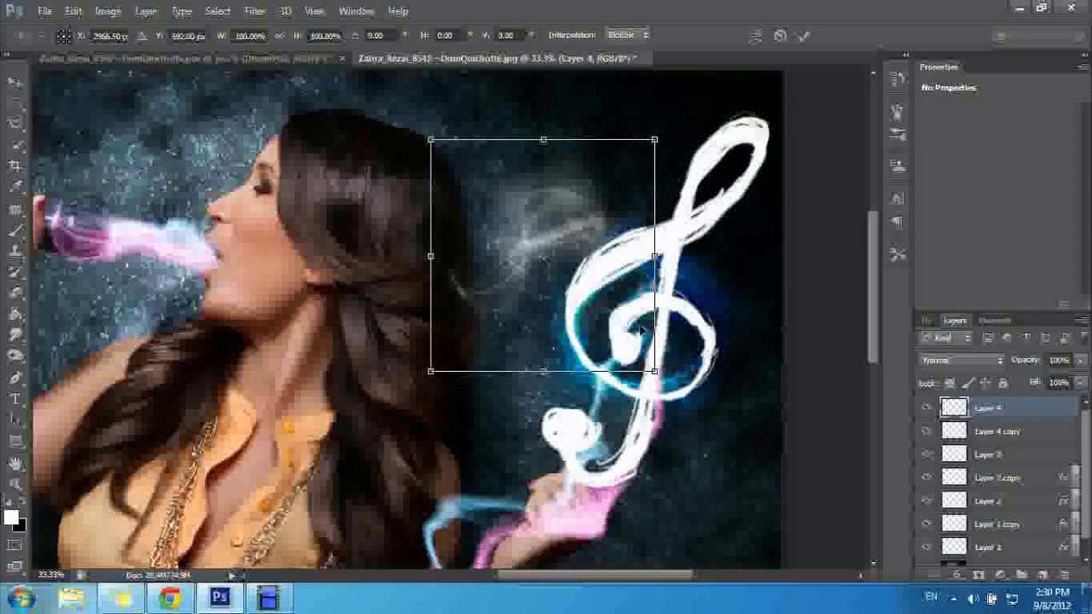
pyautogui.moveTo(643, 335); pyautogui.dragTo(670, 348)
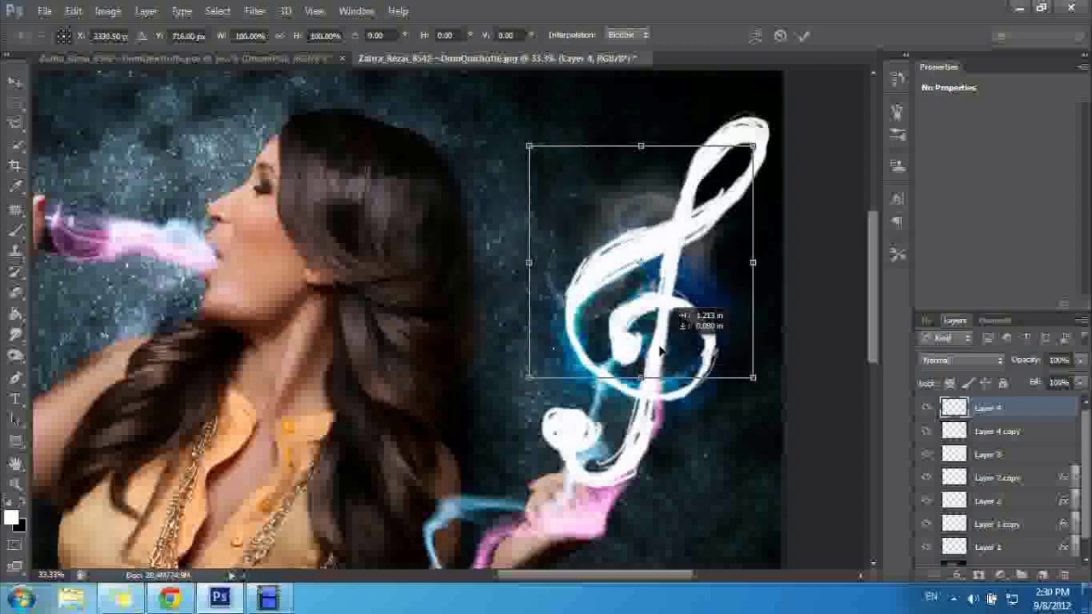
pyautogui.moveTo(670, 348)
pyautogui.mouseDown()
pyautogui.moveTo(652, 374)
pyautogui.moveTo(652, 263)
pyautogui.moveTo(668, 250)
pyautogui.moveTo(670, 283)
pyautogui.moveTo(695, 275)
pyautogui.mouseUp()
pyautogui.moveTo(486, 337); pyautogui.dragTo(520, 362)
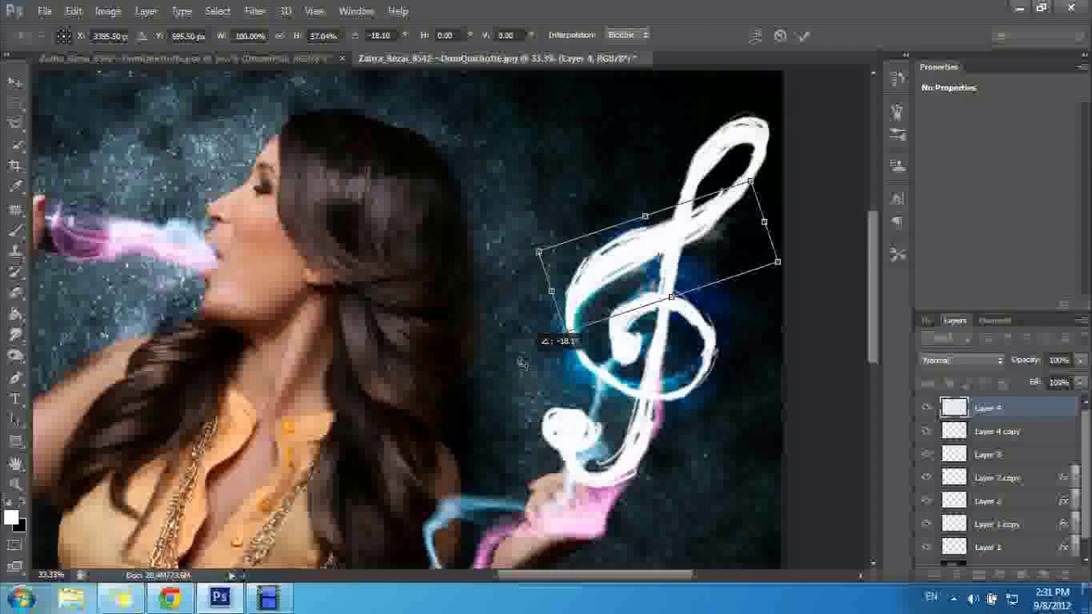
pyautogui.moveTo(522, 362); pyautogui.dragTo(522, 363)
pyautogui.press('Return')
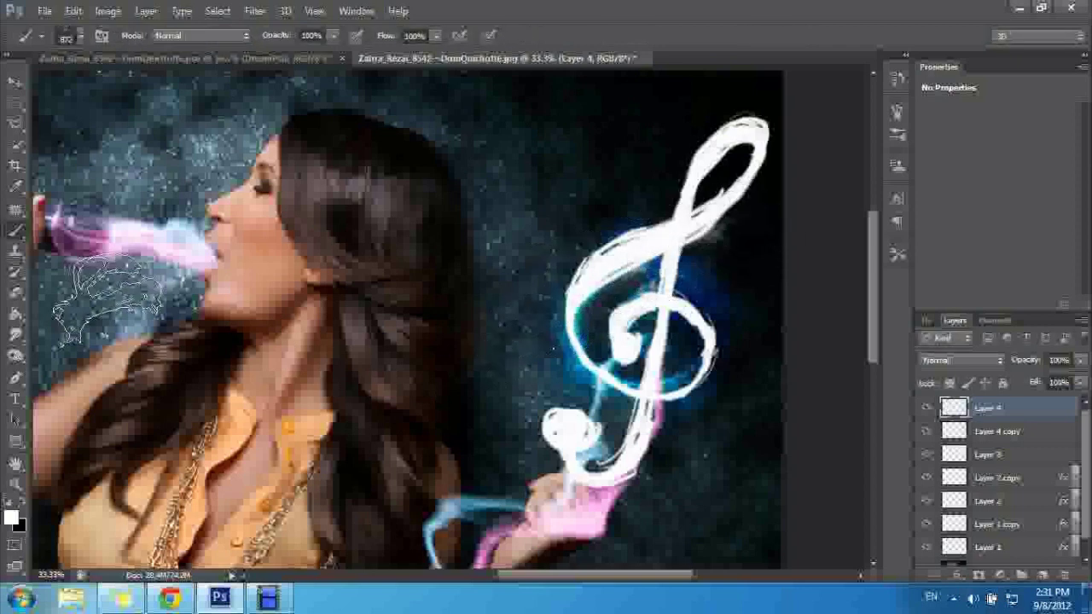
pyautogui.click(957, 576)
pyautogui.click(985, 545)
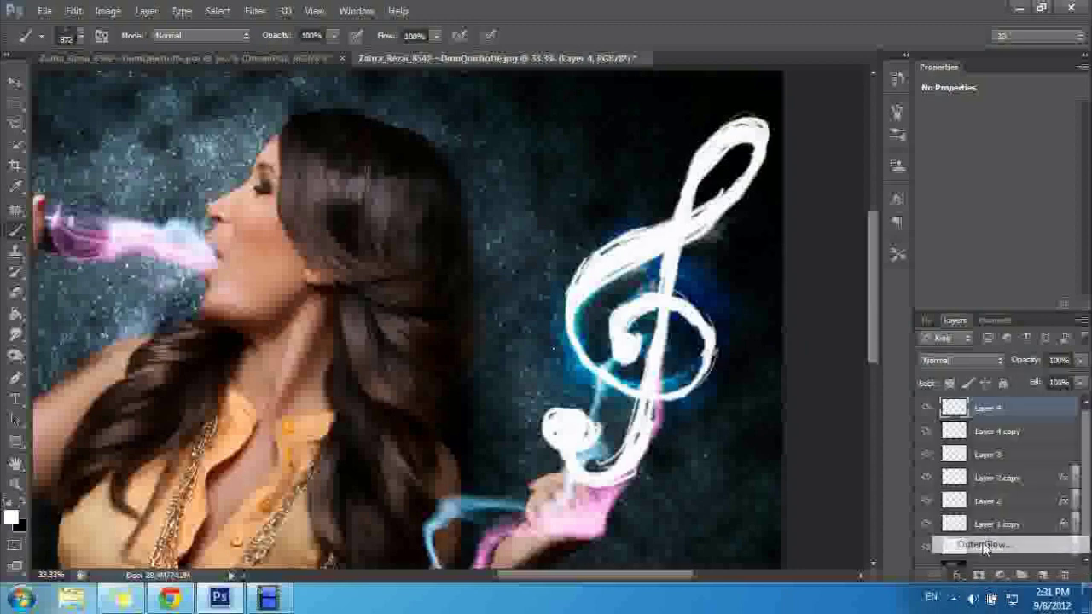
# - Set the wisp's Outer Glow colour to pink-magenta and duplicate Layer 4 as Layer 4 copy 2
pyautogui.moveTo(700, 149); pyautogui.dragTo(252, 170)
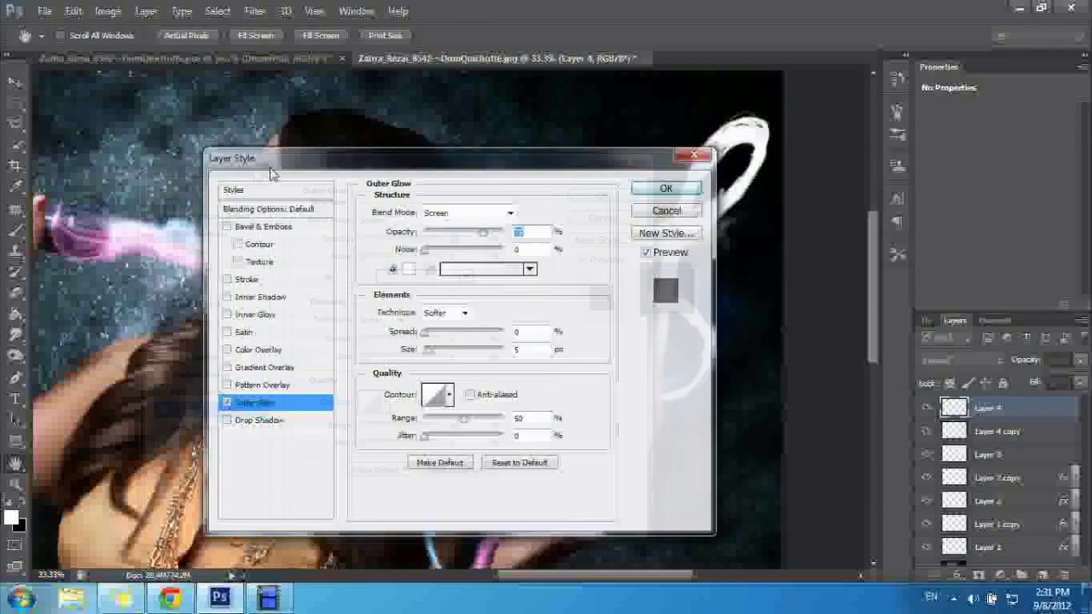
pyautogui.click(338, 277)
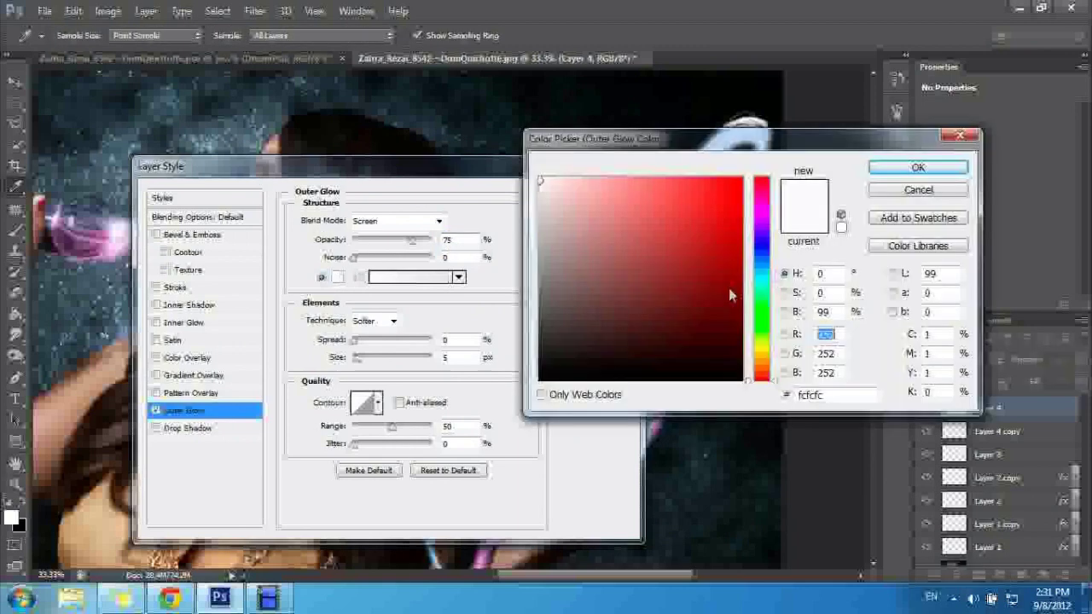
pyautogui.click(763, 269)
pyautogui.moveTo(766, 259); pyautogui.dragTo(768, 220)
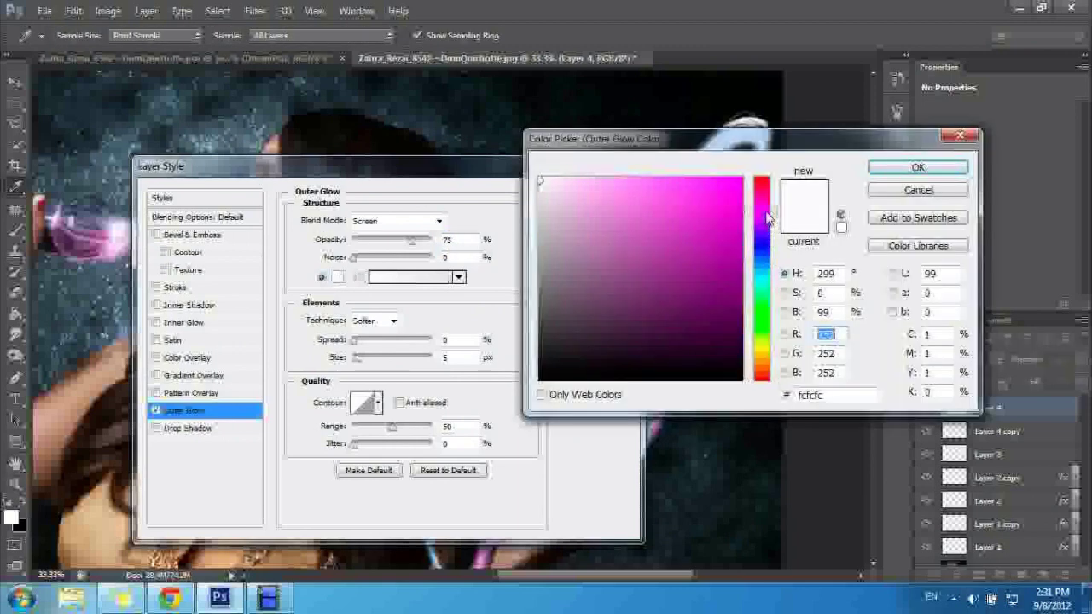
pyautogui.click(733, 173)
pyautogui.click(918, 168)
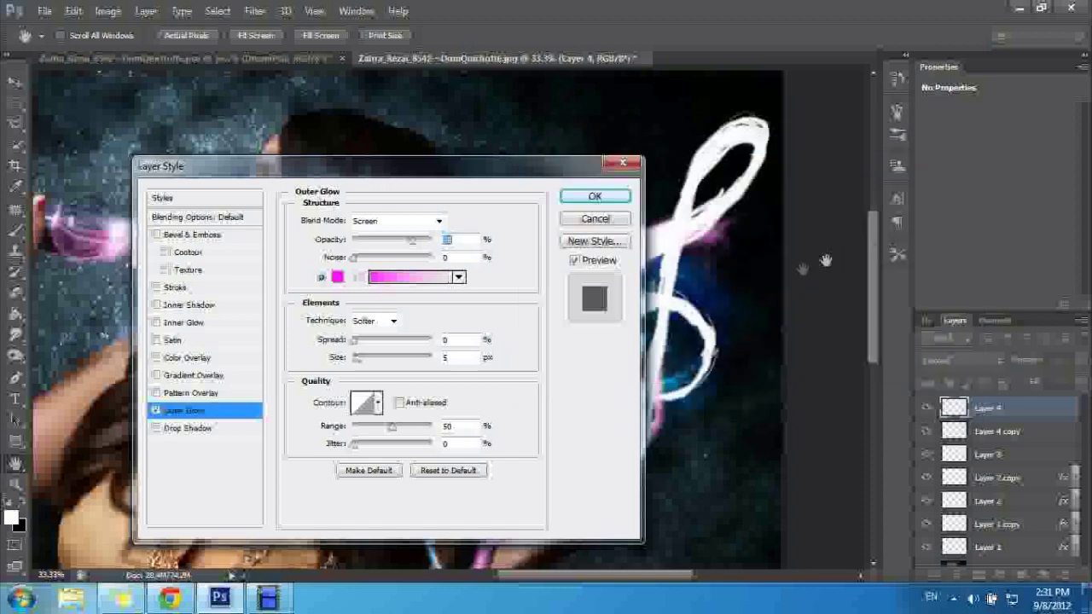
pyautogui.click(597, 197)
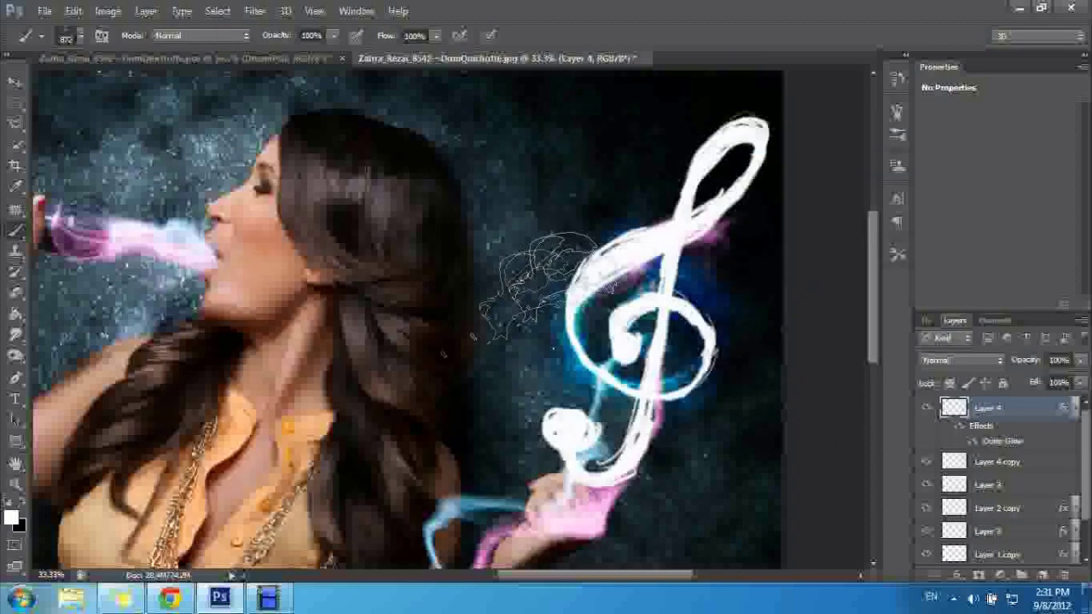
pyautogui.moveTo(987, 408); pyautogui.dragTo(1044, 575)
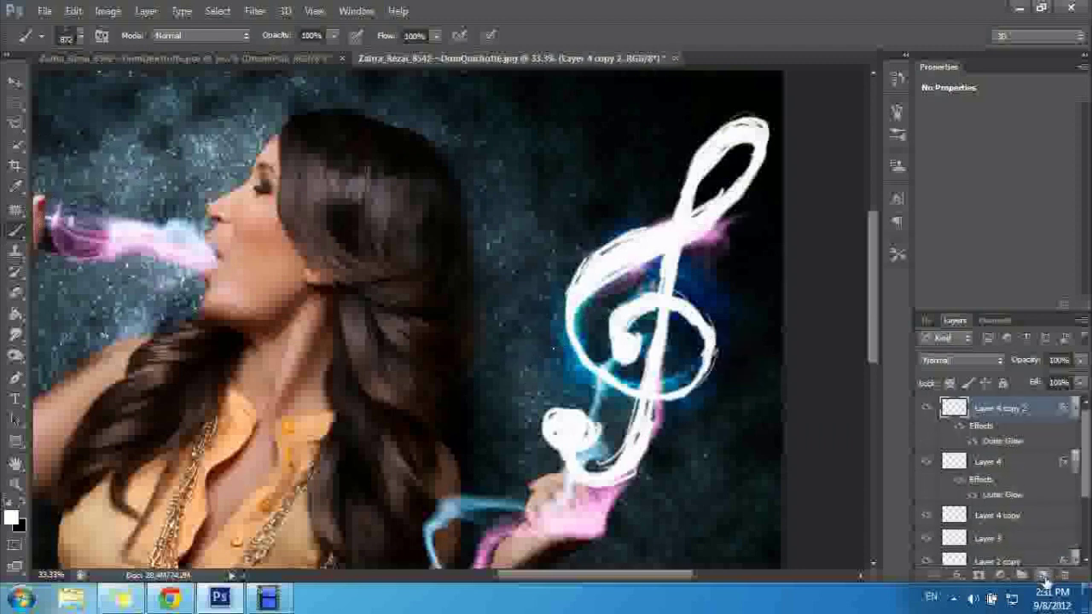
pyautogui.hotkey('ctrl', 't')
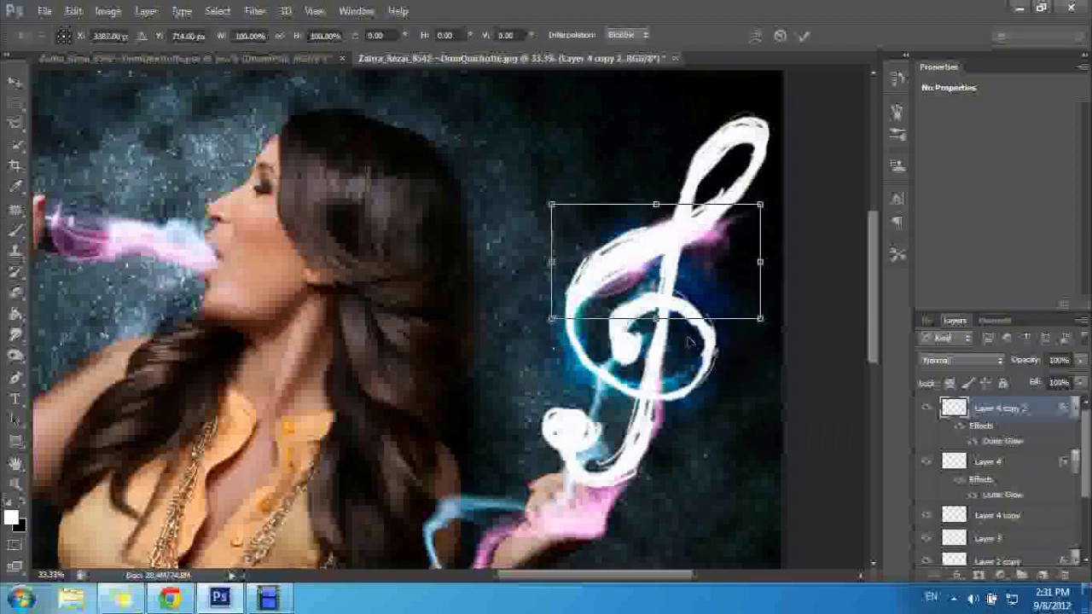
# - Squash the Layer 4 copy 2 streak to half height and rotate it about −74° along the clef's stem
pyautogui.moveTo(707, 284)
pyautogui.mouseDown()
pyautogui.moveTo(704, 360)
pyautogui.moveTo(702, 343)
pyautogui.mouseUp()
pyautogui.moveTo(780, 309)
pyautogui.mouseDown()
pyautogui.moveTo(758, 242)
pyautogui.moveTo(812, 264)
pyautogui.moveTo(784, 271)
pyautogui.mouseUp()
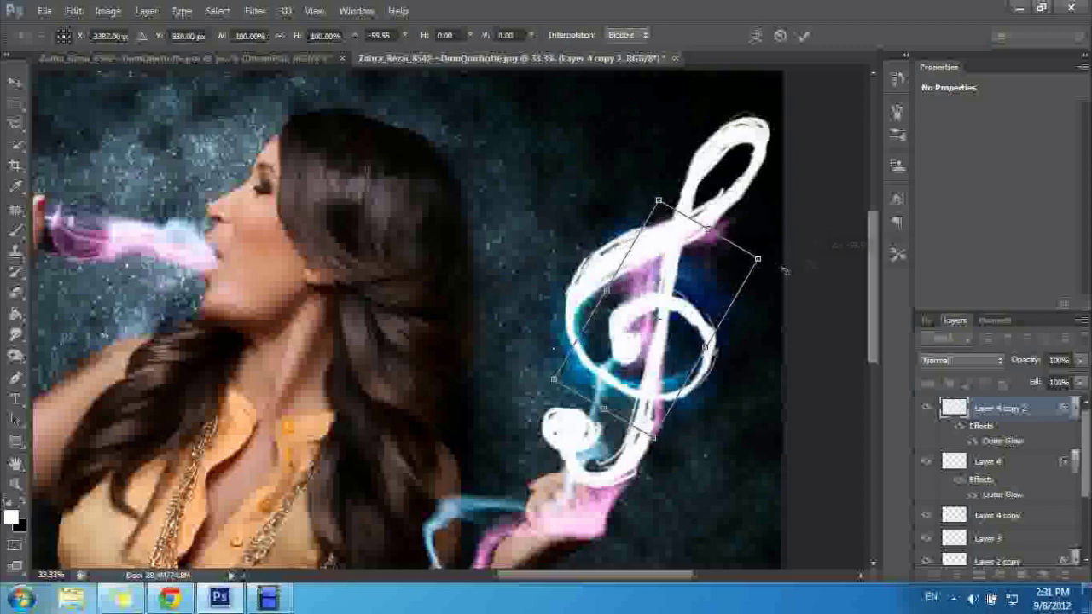
pyautogui.moveTo(606, 292); pyautogui.dragTo(699, 303)
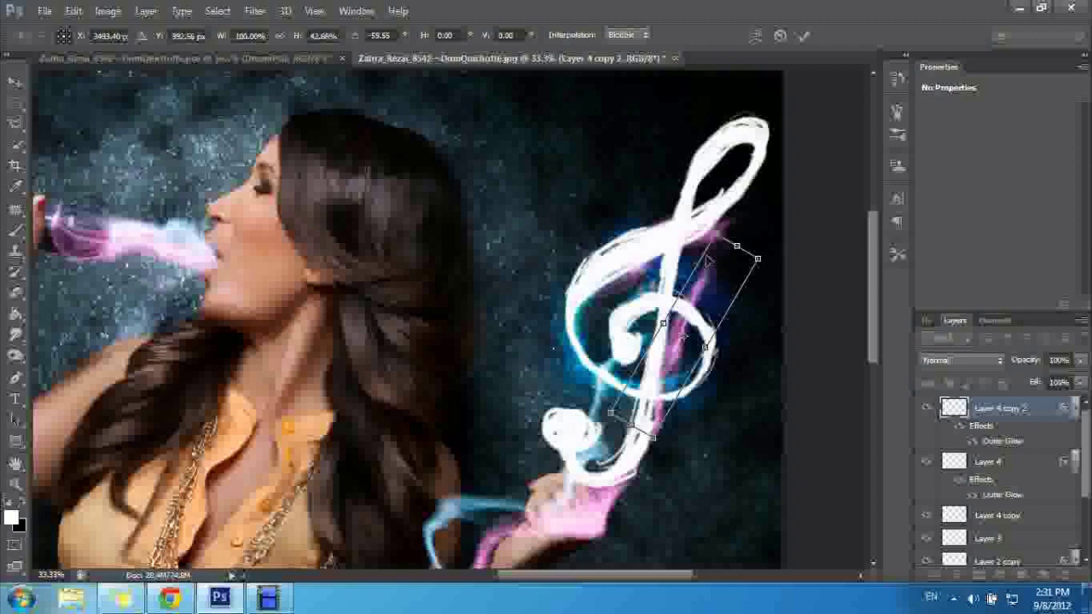
pyautogui.moveTo(708, 260); pyautogui.dragTo(698, 230)
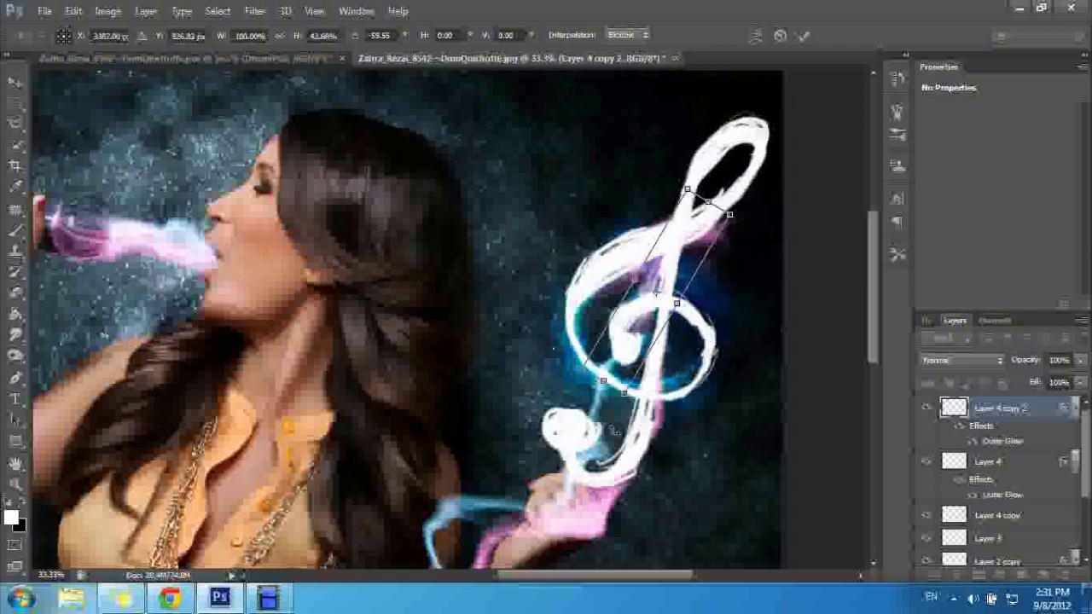
pyautogui.moveTo(612, 429); pyautogui.dragTo(649, 420)
pyautogui.moveTo(640, 352); pyautogui.dragTo(659, 370)
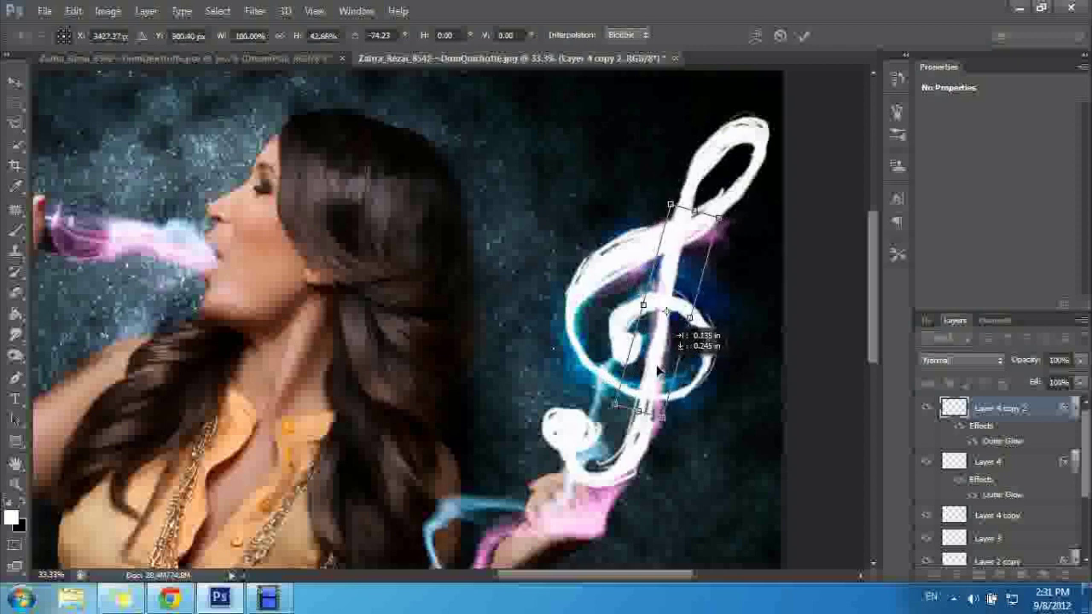
pyautogui.moveTo(659, 369); pyautogui.dragTo(659, 367)
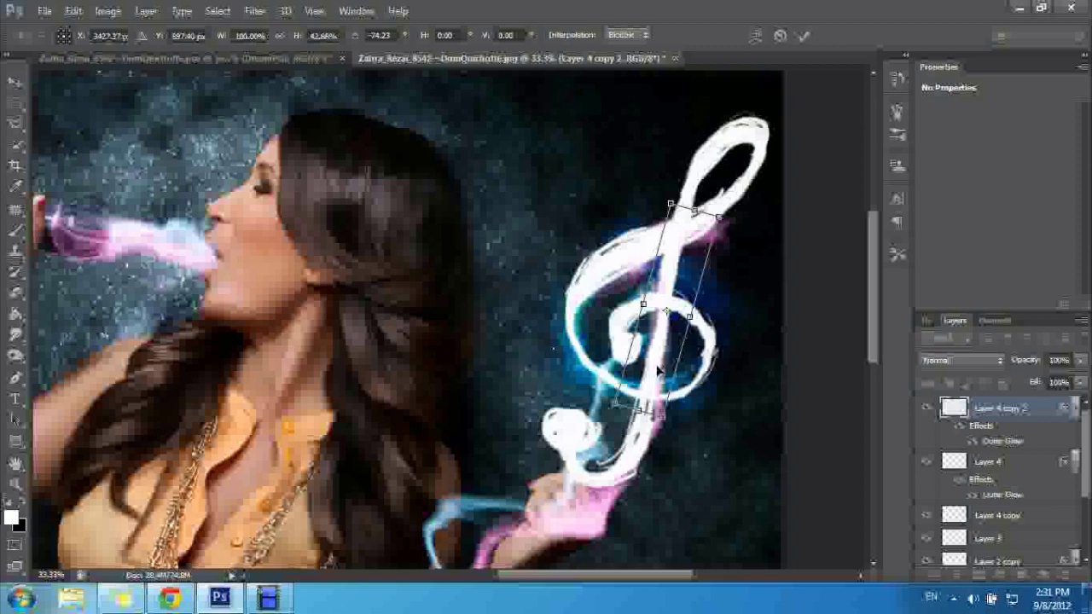
pyautogui.press('Return')
pyautogui.press('b')
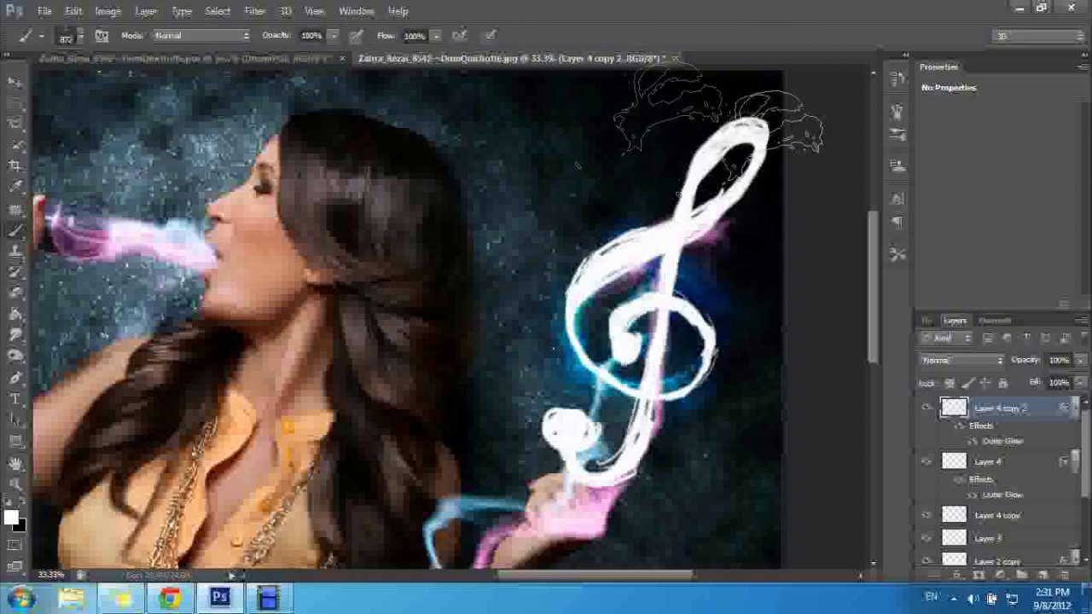
# - Stamp a swirl brush onto a new empty layer beside the treble clef
pyautogui.click(79, 38)
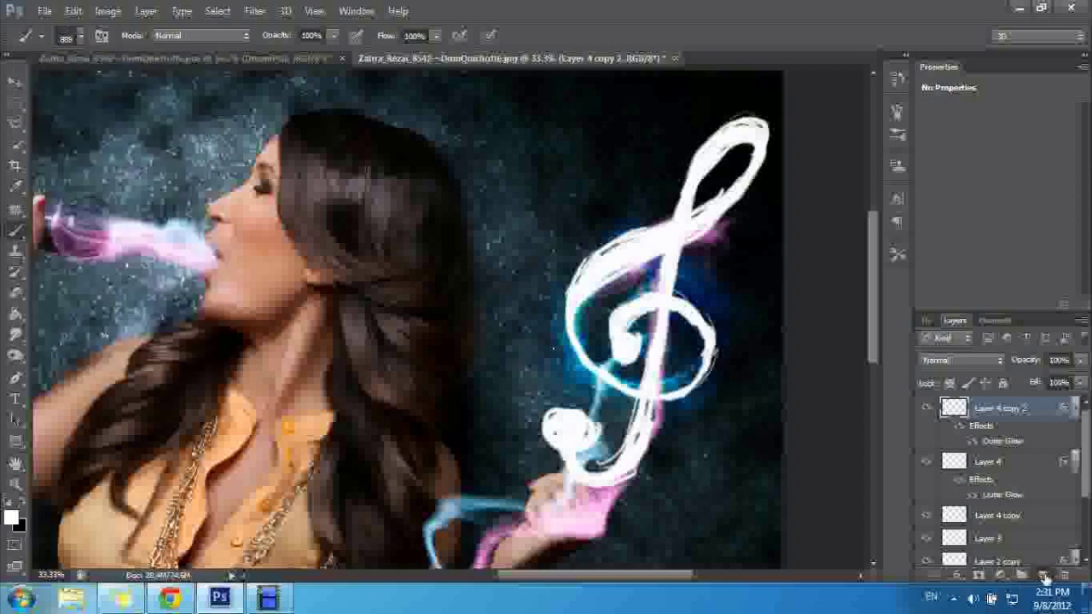
pyautogui.click(505, 299)
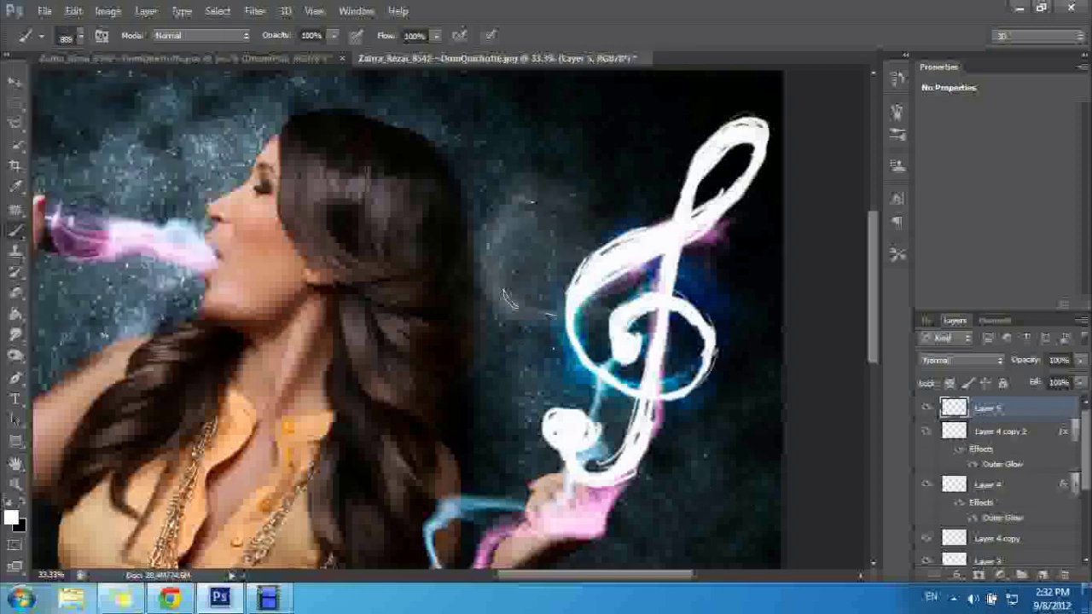
pyautogui.click(509, 299)
# - Rotate the swirl clockwise, move it onto the clef's top, and narrow it
pyautogui.hotkey('ctrl', 't')
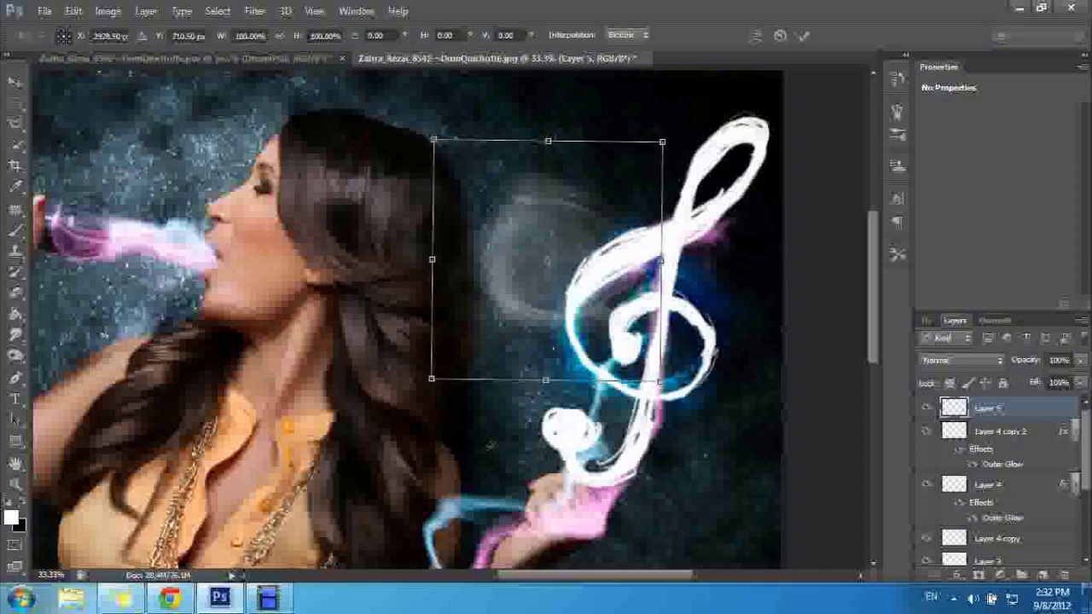
pyautogui.moveTo(447, 384); pyautogui.dragTo(447, 386)
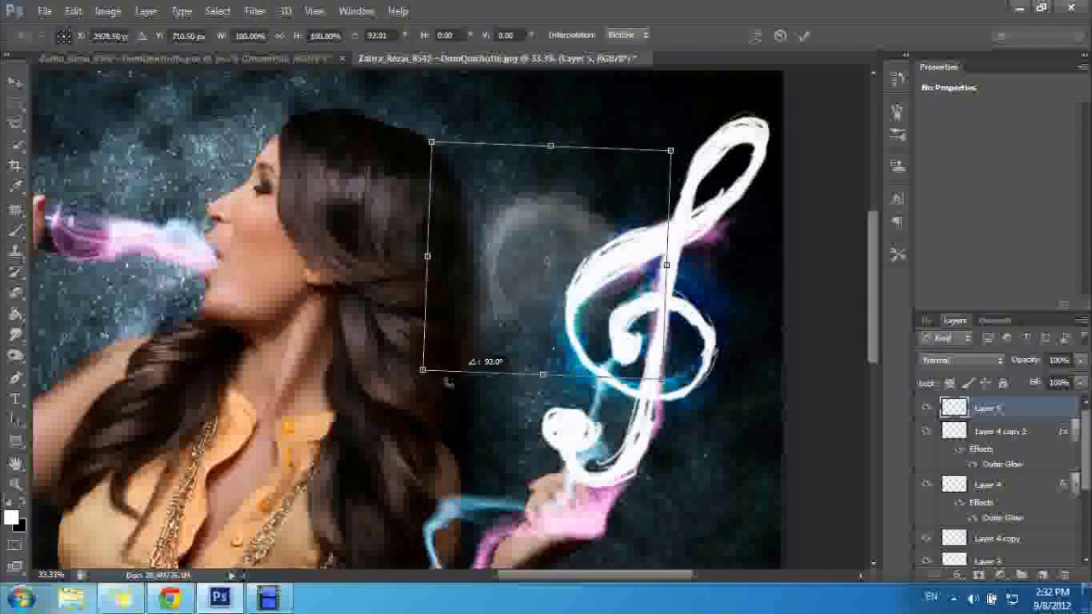
pyautogui.moveTo(541, 303); pyautogui.dragTo(725, 222)
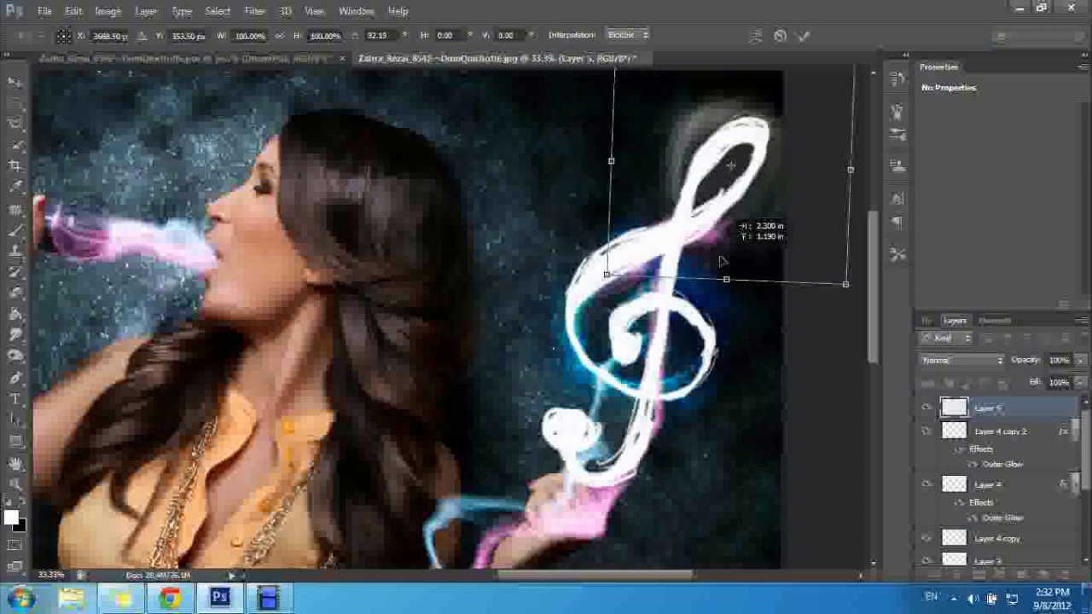
pyautogui.moveTo(855, 335); pyautogui.dragTo(825, 317)
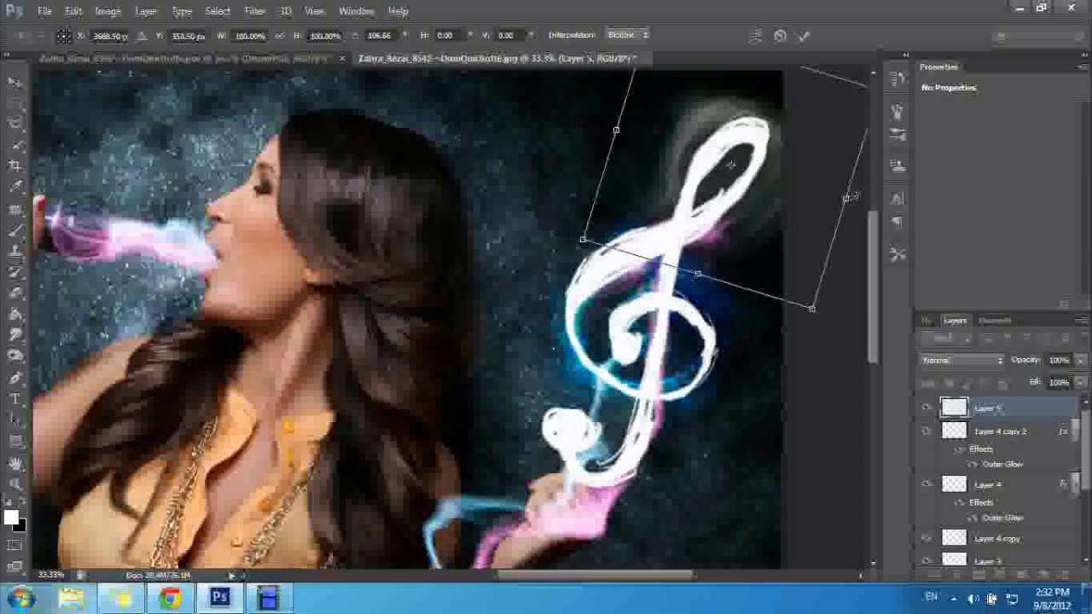
pyautogui.moveTo(844, 199); pyautogui.dragTo(770, 184)
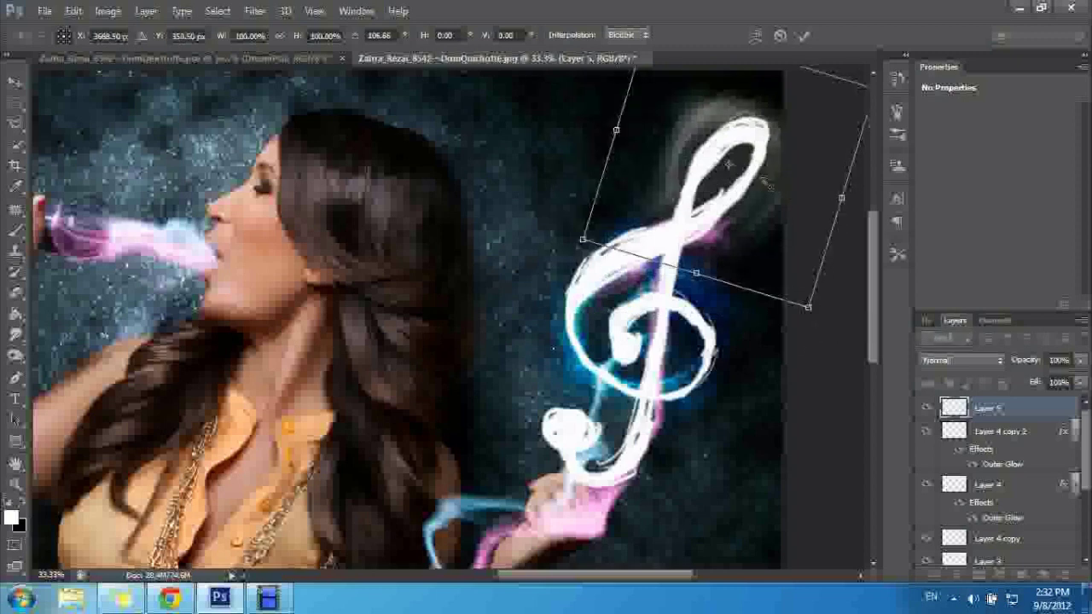
pyautogui.moveTo(724, 215); pyautogui.dragTo(748, 248)
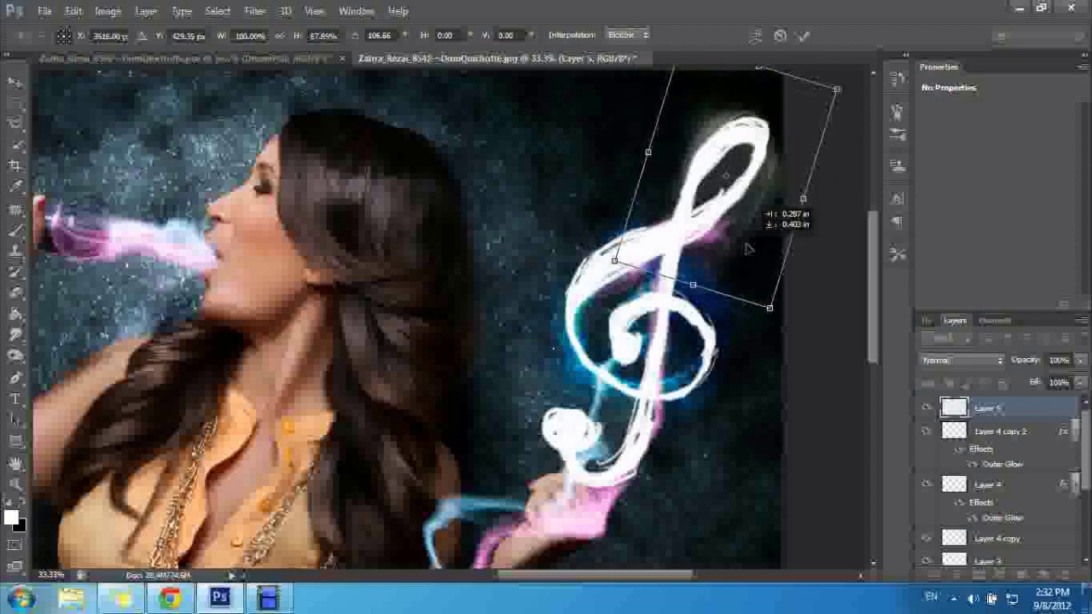
# - Narrow the swirl further, rotate it to about 117° over the clef's loop, and commit
pyautogui.moveTo(800, 197); pyautogui.dragTo(783, 194)
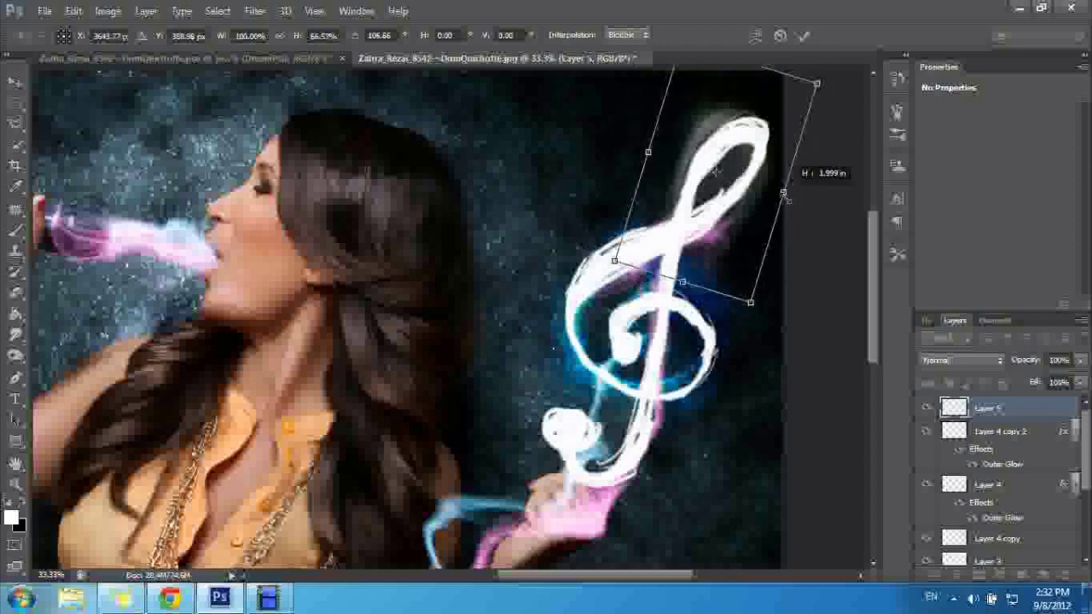
pyautogui.moveTo(758, 358); pyautogui.dragTo(758, 357)
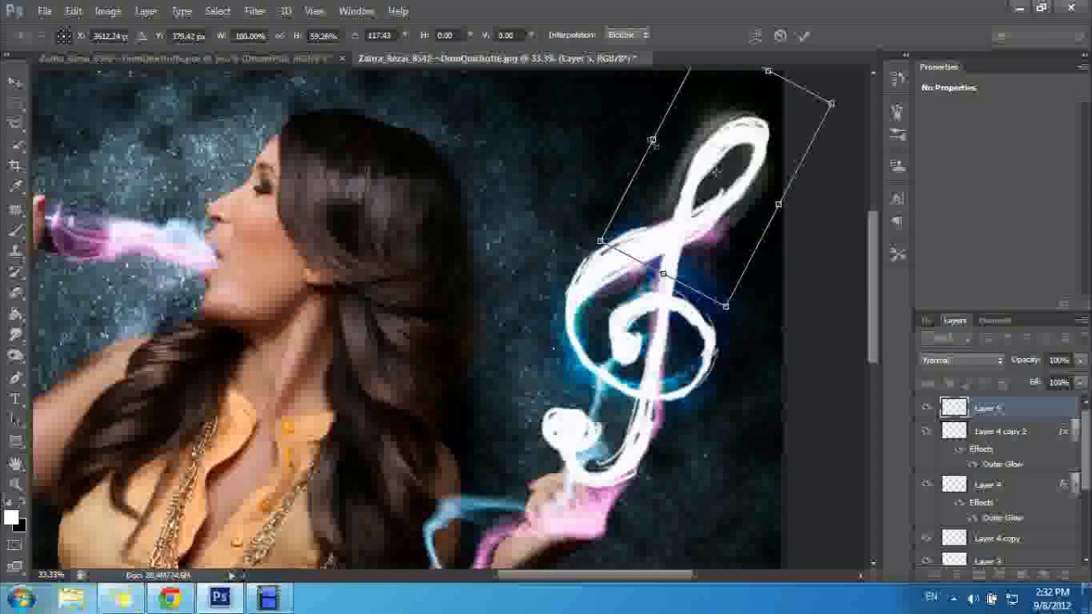
pyautogui.moveTo(654, 144); pyautogui.dragTo(671, 150)
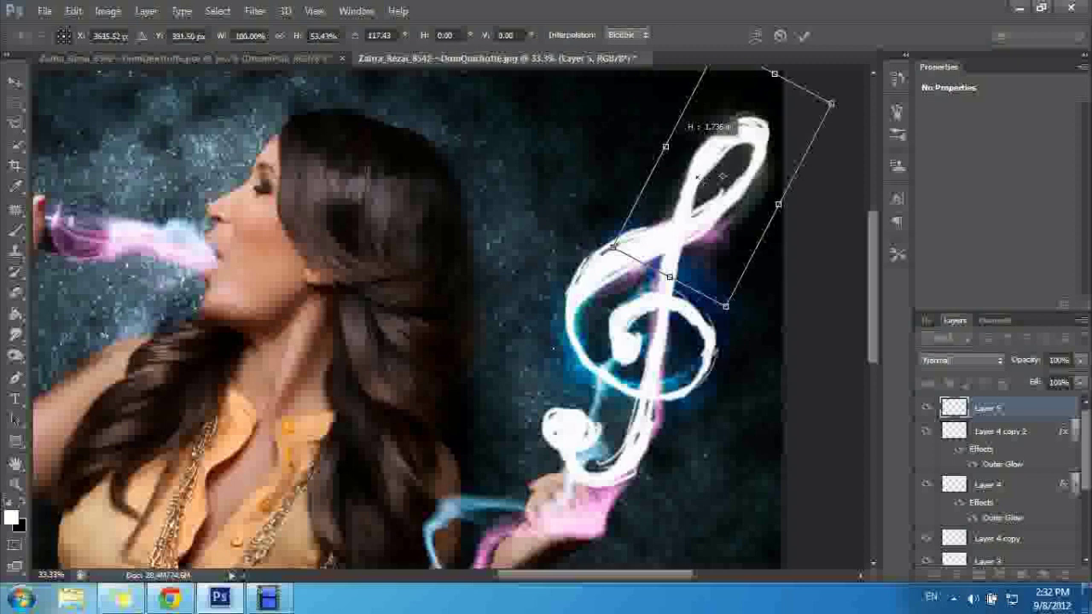
pyautogui.moveTo(666, 146); pyautogui.dragTo(745, 208)
pyautogui.press('b')
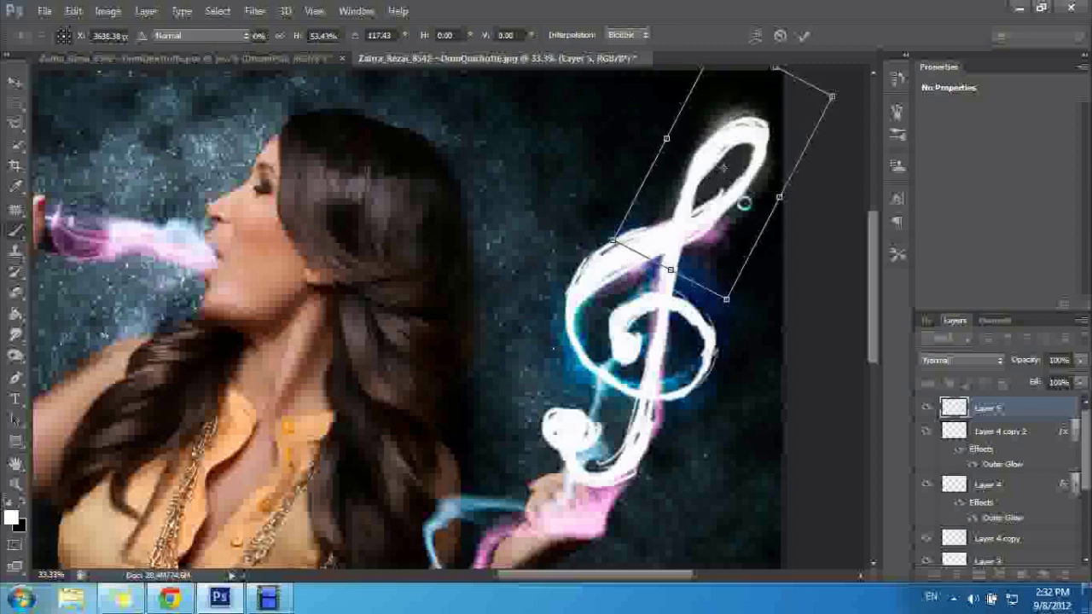
pyautogui.click(13, 295)
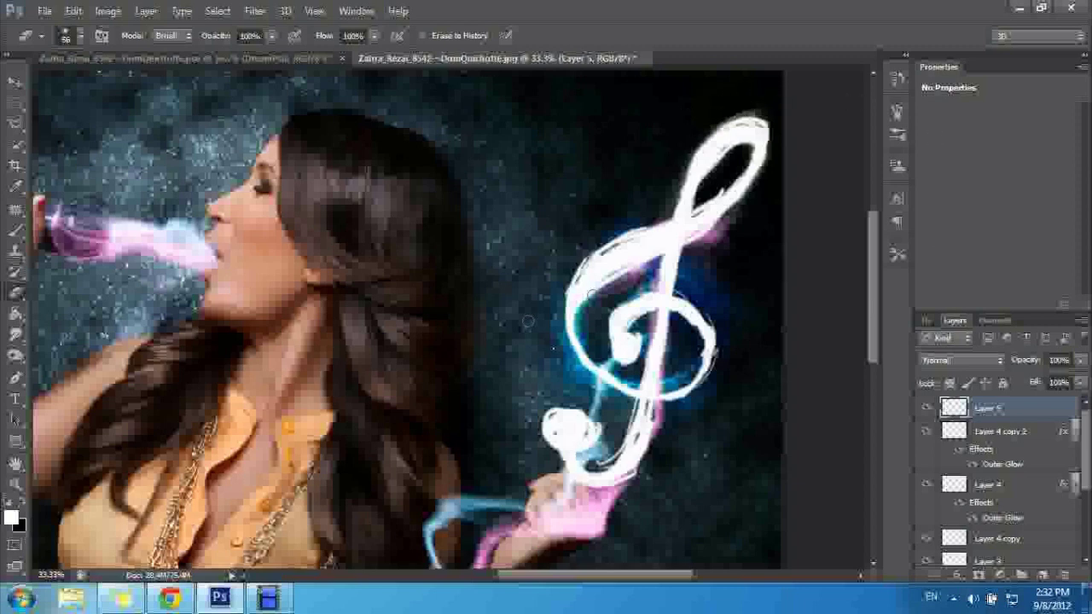
# - Add an Outer Glow with a blue glow colour to Layer 5's swirl
pyautogui.click(957, 576)
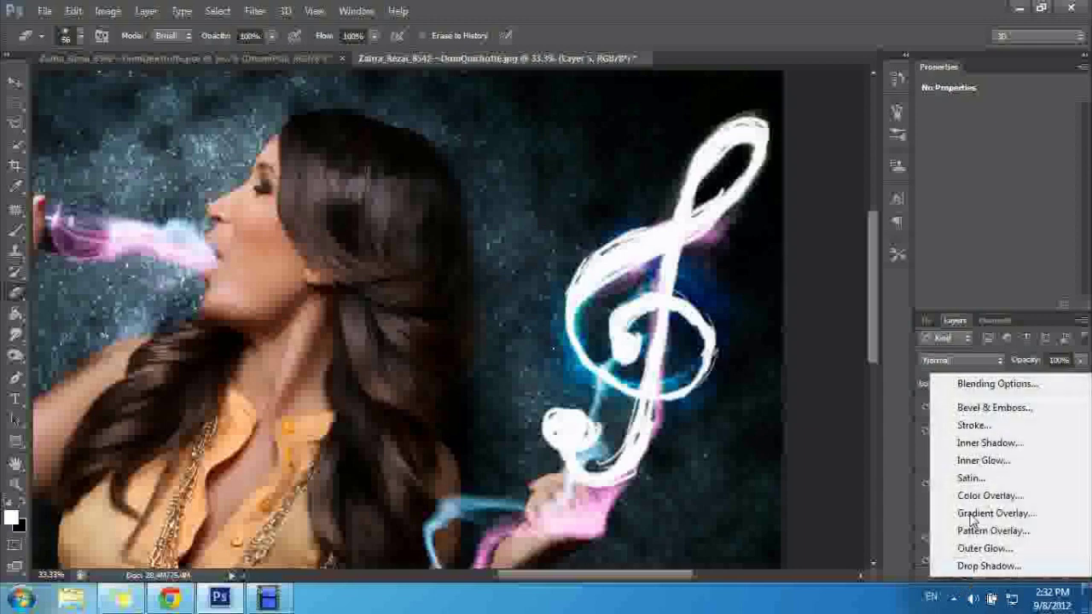
pyautogui.click(985, 549)
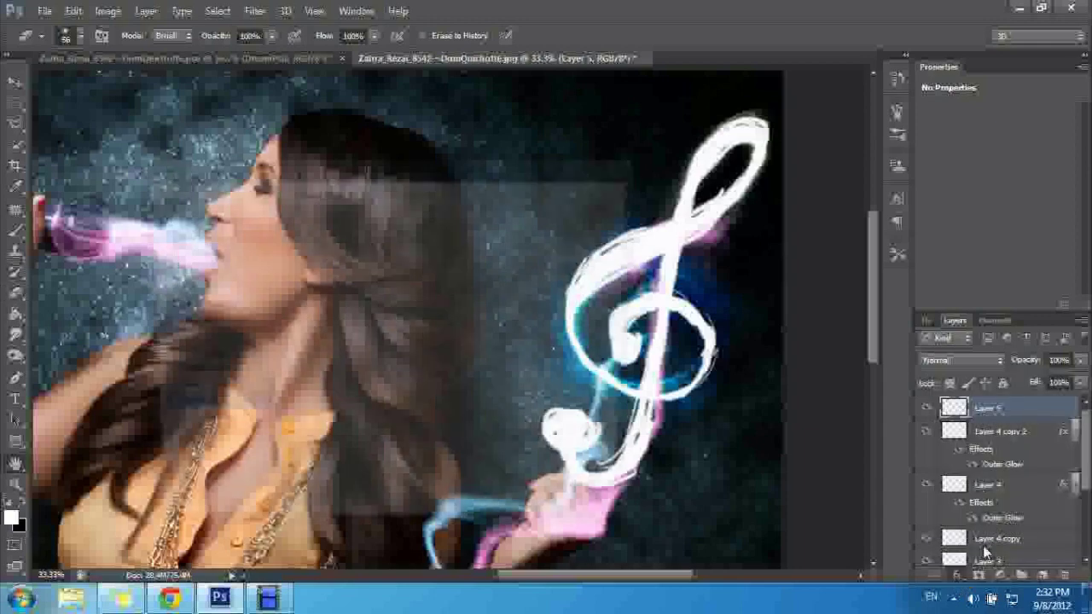
pyautogui.click(338, 276)
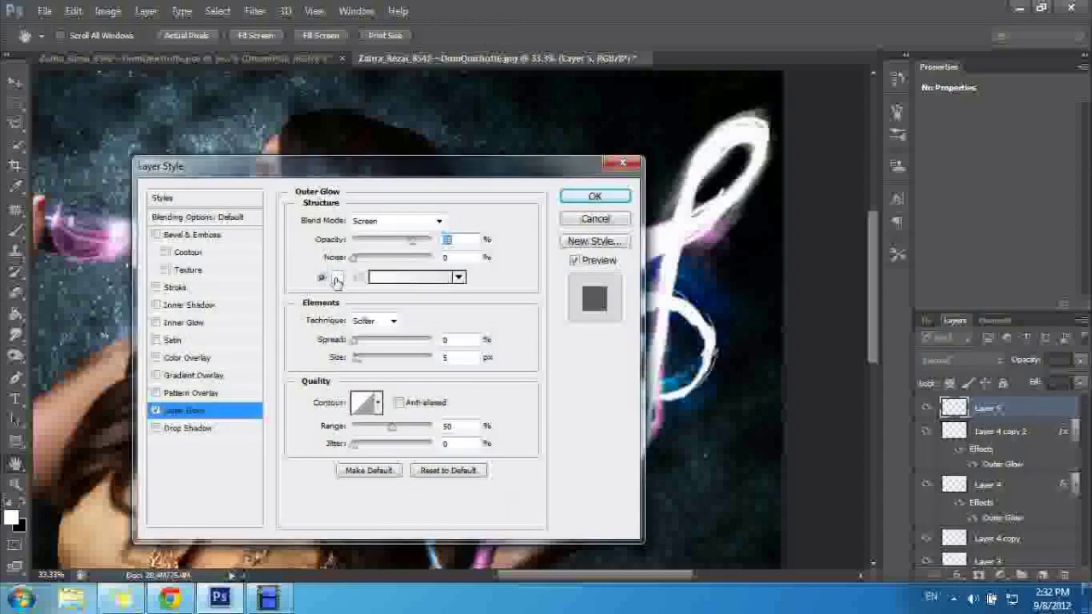
pyautogui.click(763, 249)
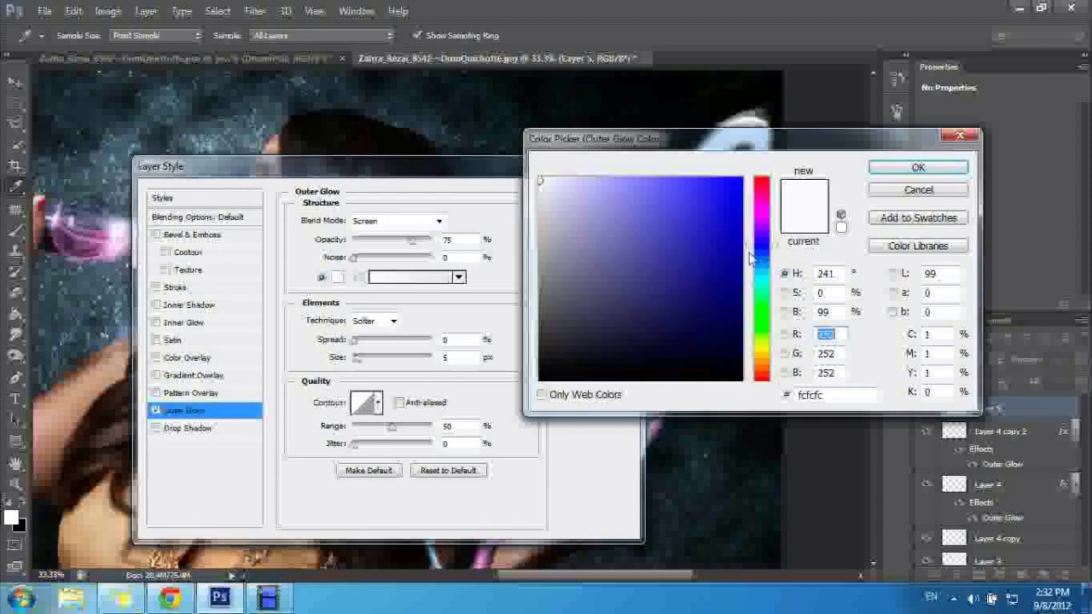
pyautogui.click(708, 199)
pyautogui.click(761, 271)
pyautogui.click(912, 168)
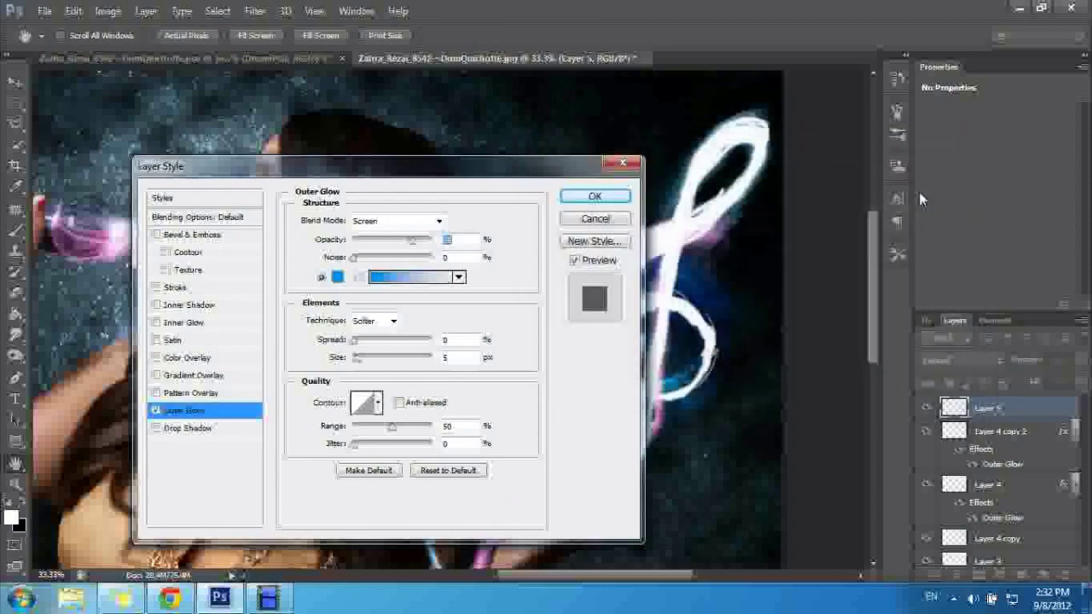
pyautogui.click(593, 197)
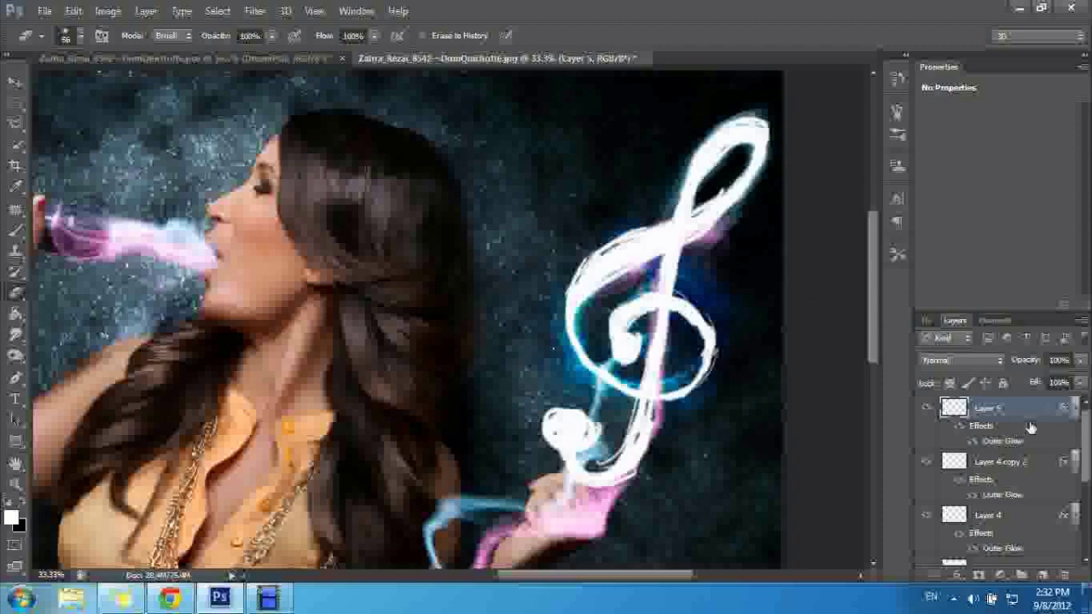
# - Collapse the effects listings of three layers in the Layers panel
pyautogui.click(1074, 408)
pyautogui.click(1074, 431)
pyautogui.click(1074, 454)
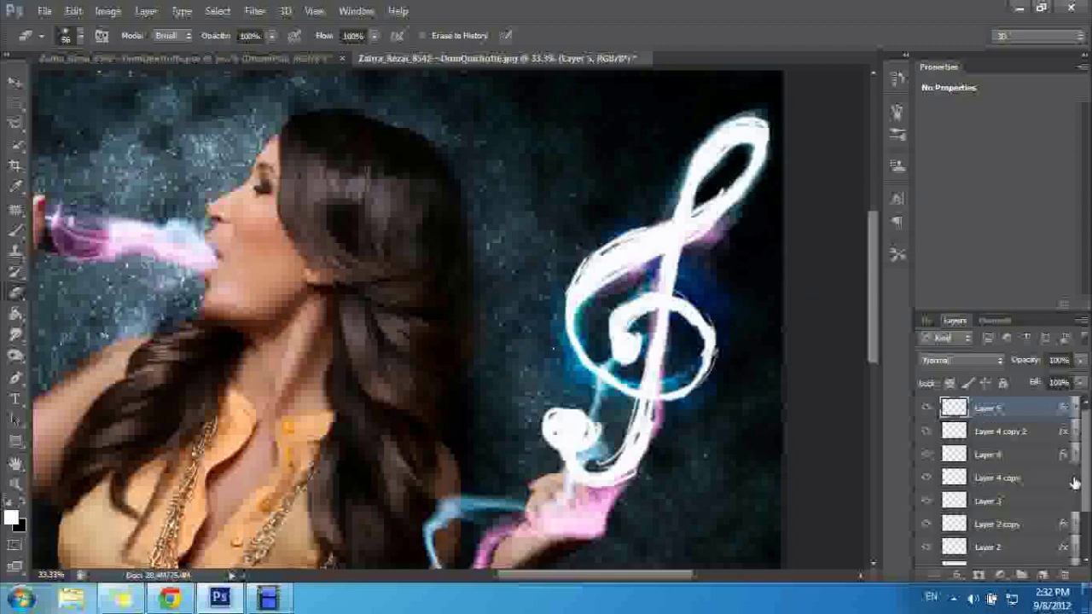
pyautogui.click(1032, 483)
pyautogui.hotkey('shift', 'alt', 'd')
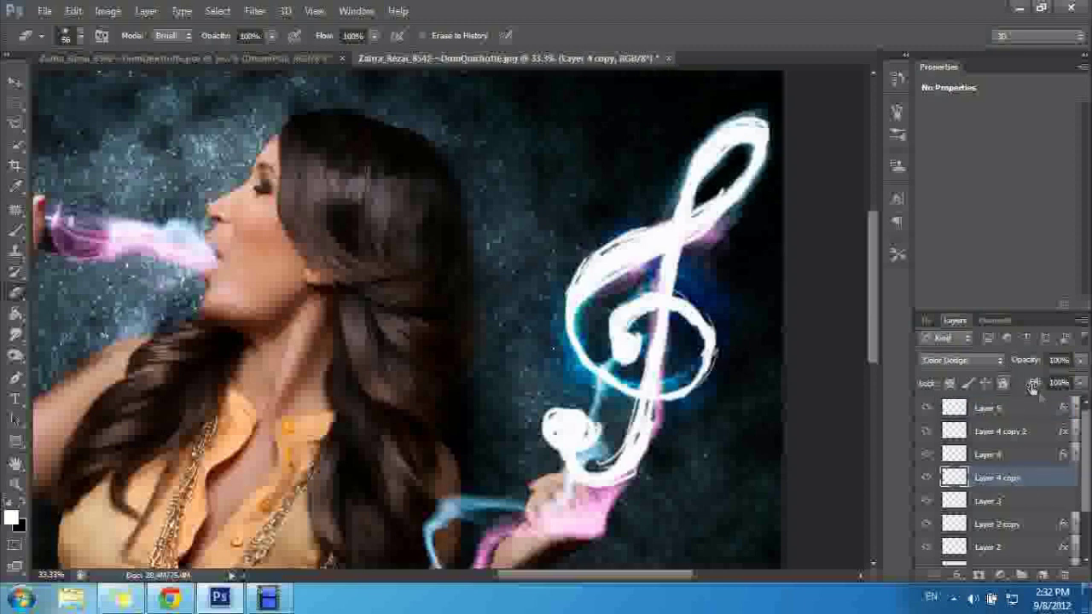
pyautogui.click(1000, 501)
pyautogui.click(1003, 479)
pyautogui.moveTo(1080, 360); pyautogui.dragTo(976, 371)
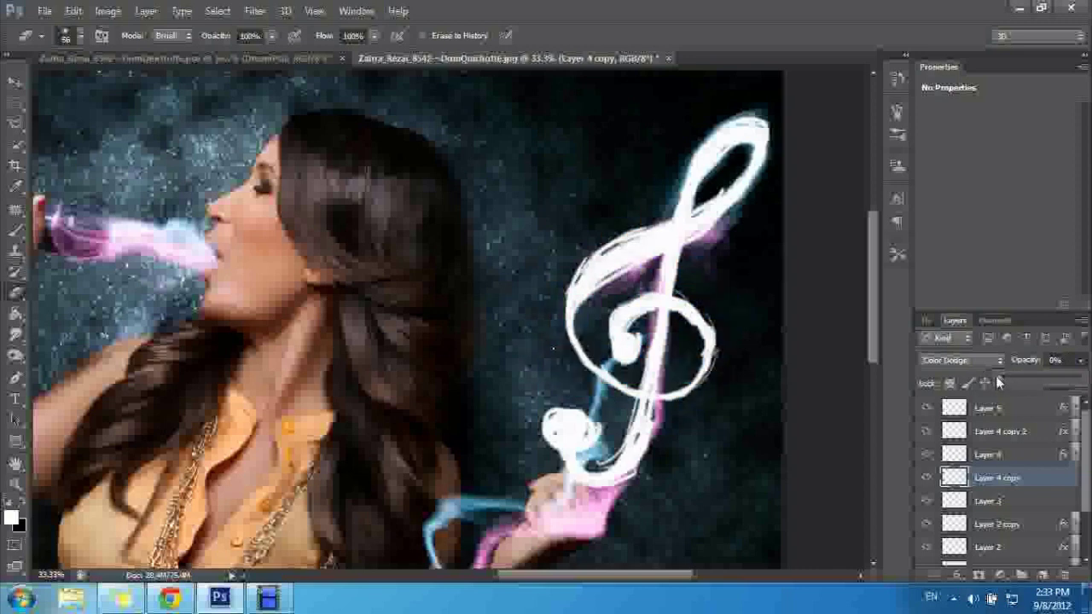
pyautogui.moveTo(998, 381); pyautogui.dragTo(1080, 381)
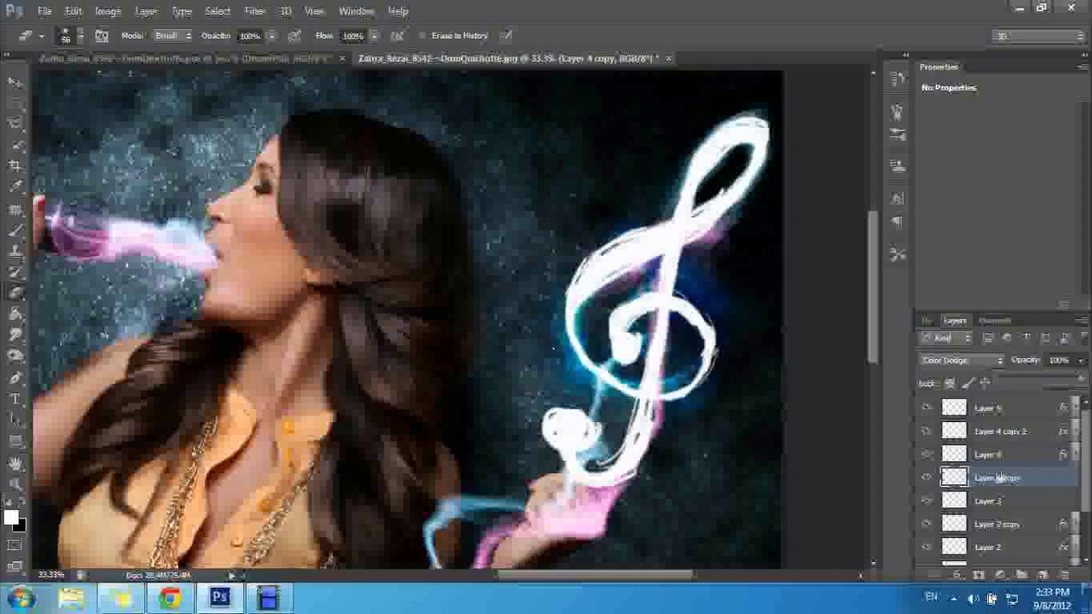
pyautogui.click(989, 502)
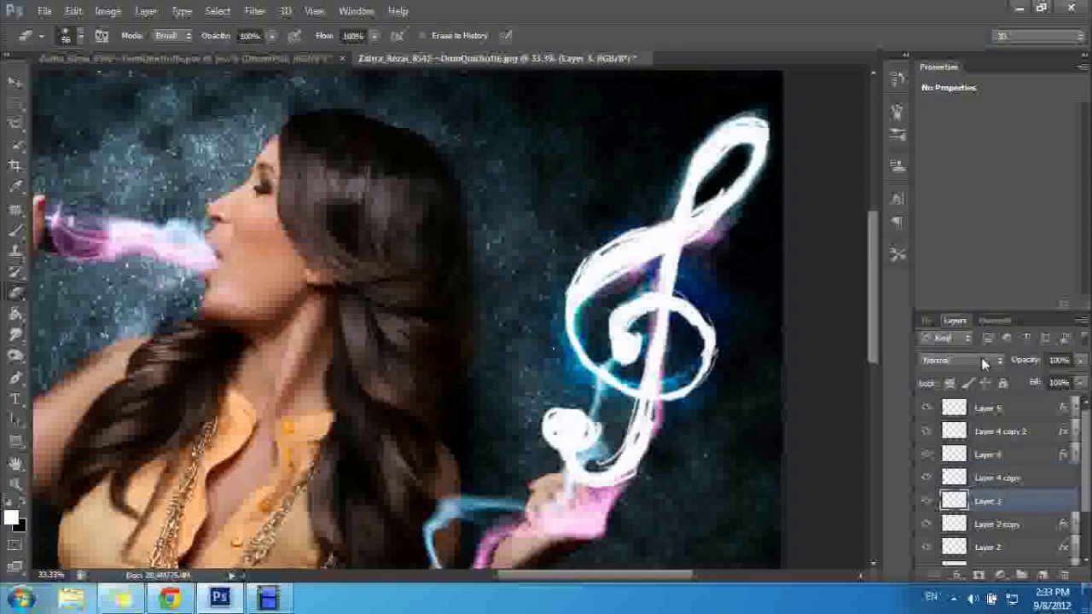
pyautogui.click(978, 359)
# - Try Overlay, Soft Light and 55% opacity on Layer 3
pyautogui.click(944, 201)
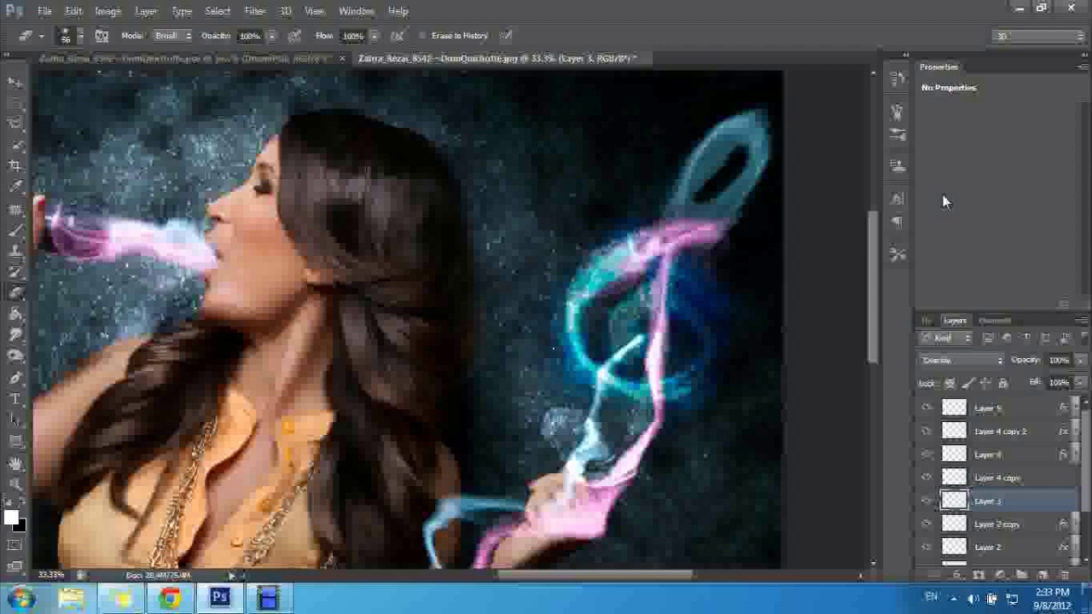
pyautogui.click(962, 363)
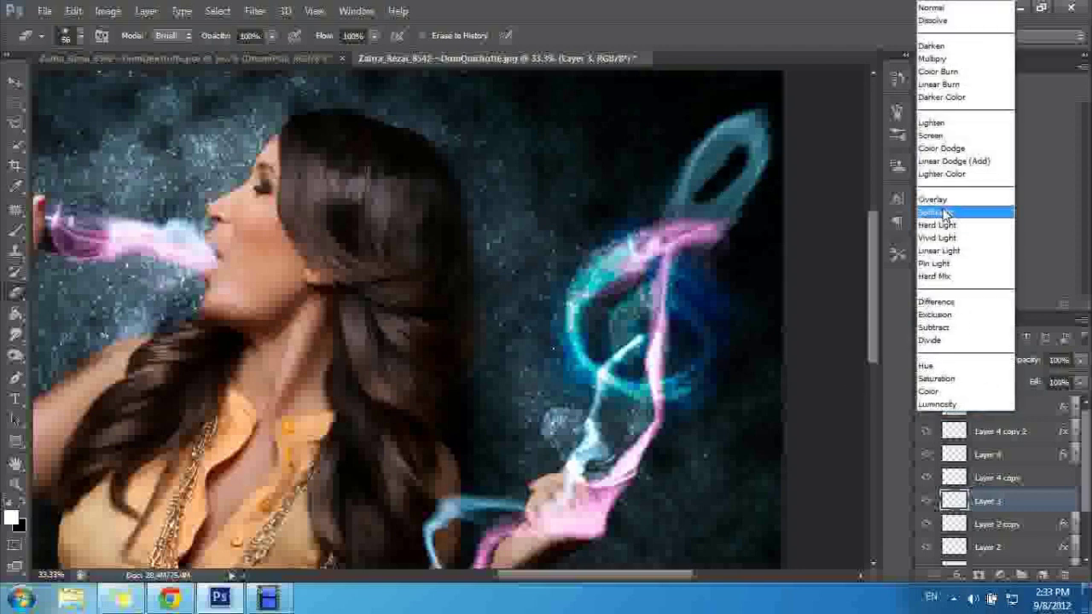
pyautogui.click(943, 215)
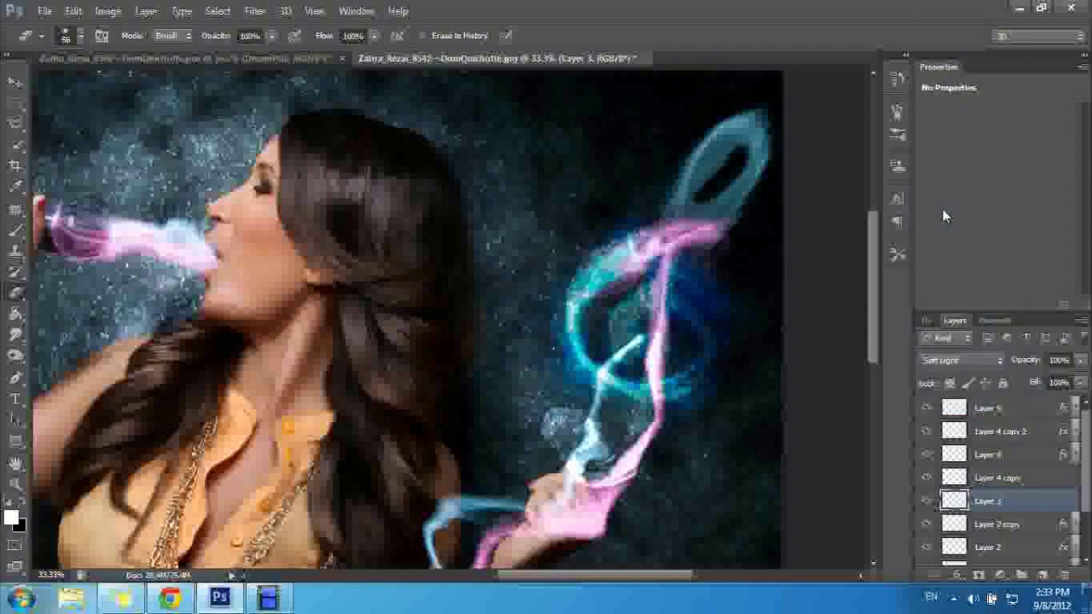
pyautogui.click(986, 407)
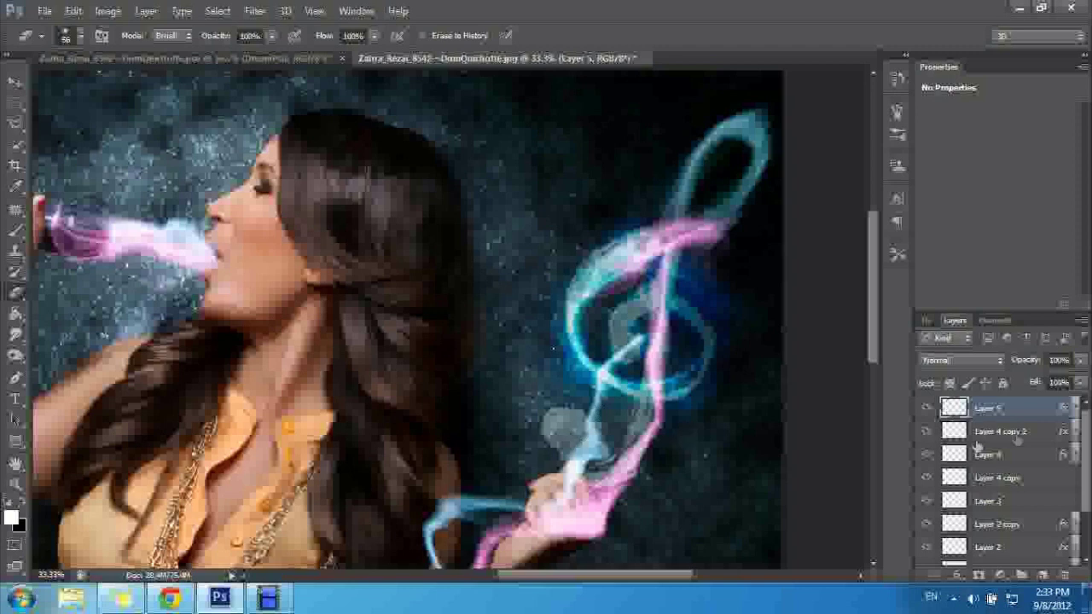
pyautogui.click(986, 503)
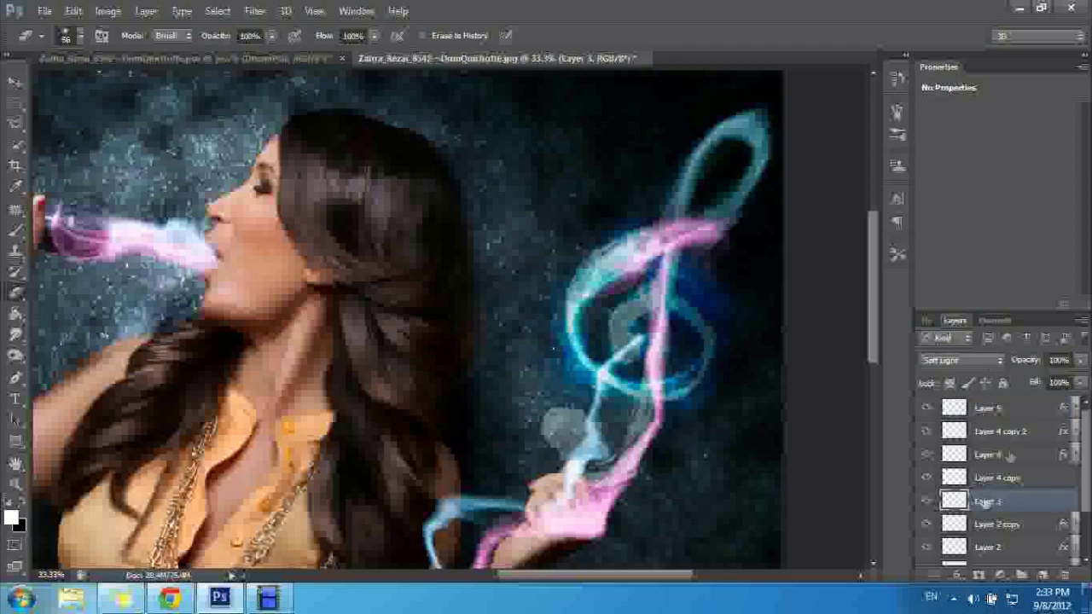
pyautogui.click(1079, 361)
pyautogui.moveTo(1077, 382); pyautogui.dragTo(1045, 382)
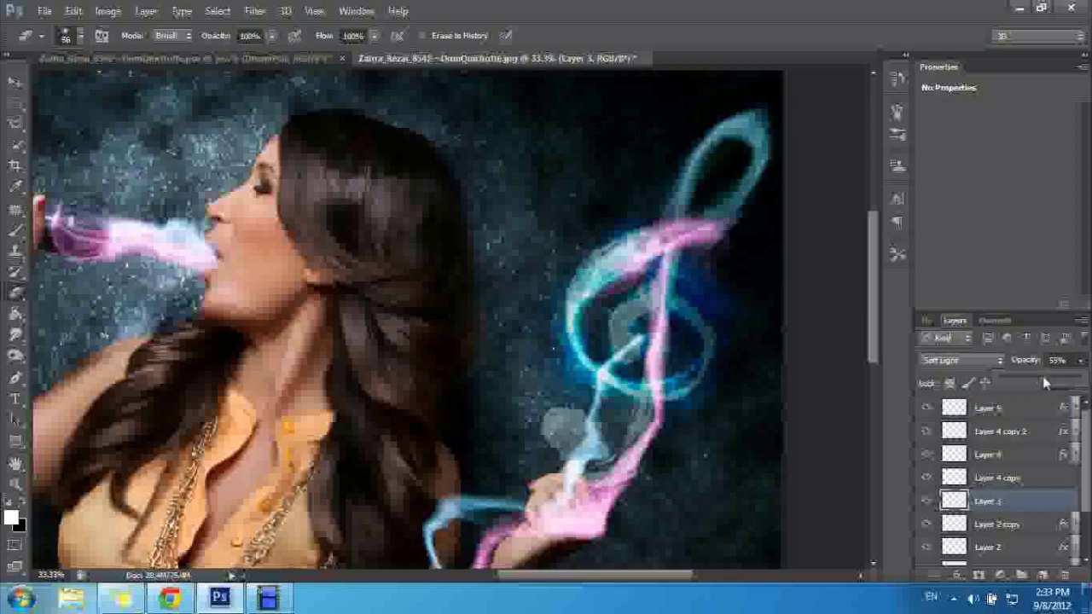
# - Settle Layer 3 on Overlay at 100% opacity and erase stray smoke beside the raised hand
pyautogui.click(981, 360)
pyautogui.click(947, 204)
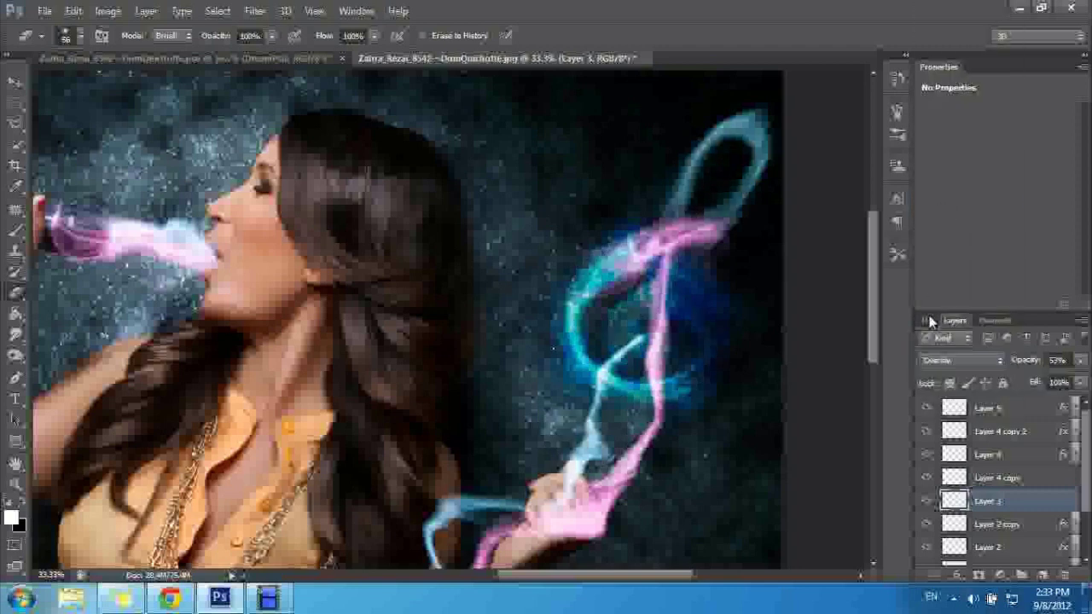
pyautogui.click(1079, 361)
pyautogui.moveTo(1049, 382); pyautogui.dragTo(1088, 382)
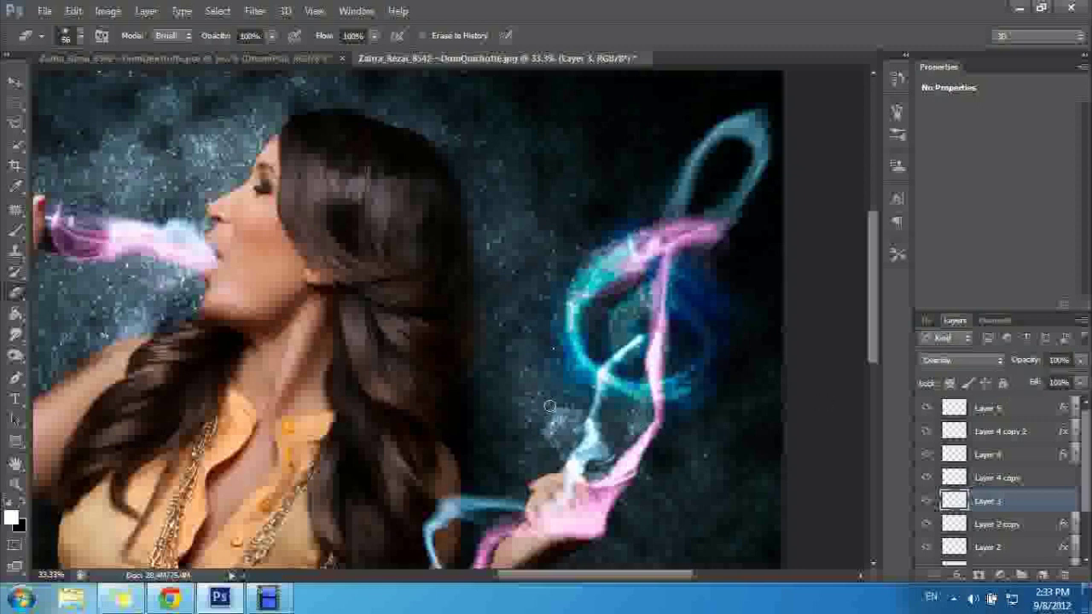
pyautogui.moveTo(567, 444)
pyautogui.mouseDown()
pyautogui.moveTo(601, 439)
pyautogui.moveTo(582, 448)
pyautogui.mouseUp()
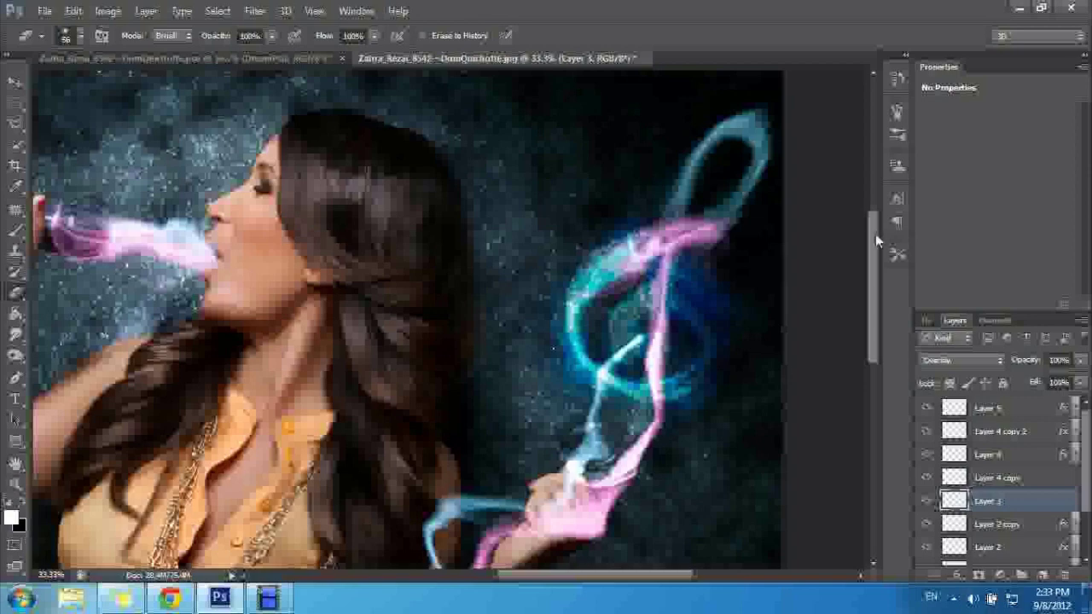
pyautogui.scroll(1, 881, 223)
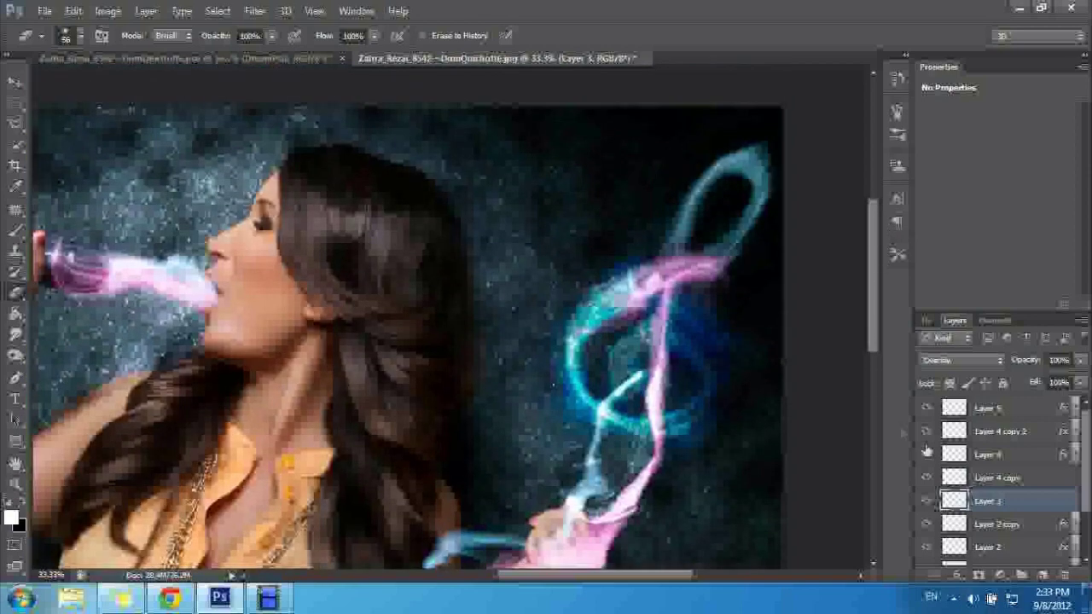
# - Erase the white smoke in the clef loop on Layer 2 copy, then re-zoom around the clef
pyautogui.click(994, 524)
pyautogui.moveTo(633, 372)
pyautogui.mouseDown()
pyautogui.moveTo(586, 416)
pyautogui.moveTo(605, 403)
pyautogui.moveTo(593, 471)
pyautogui.moveTo(589, 431)
pyautogui.moveTo(580, 499)
pyautogui.moveTo(586, 478)
pyautogui.mouseUp()
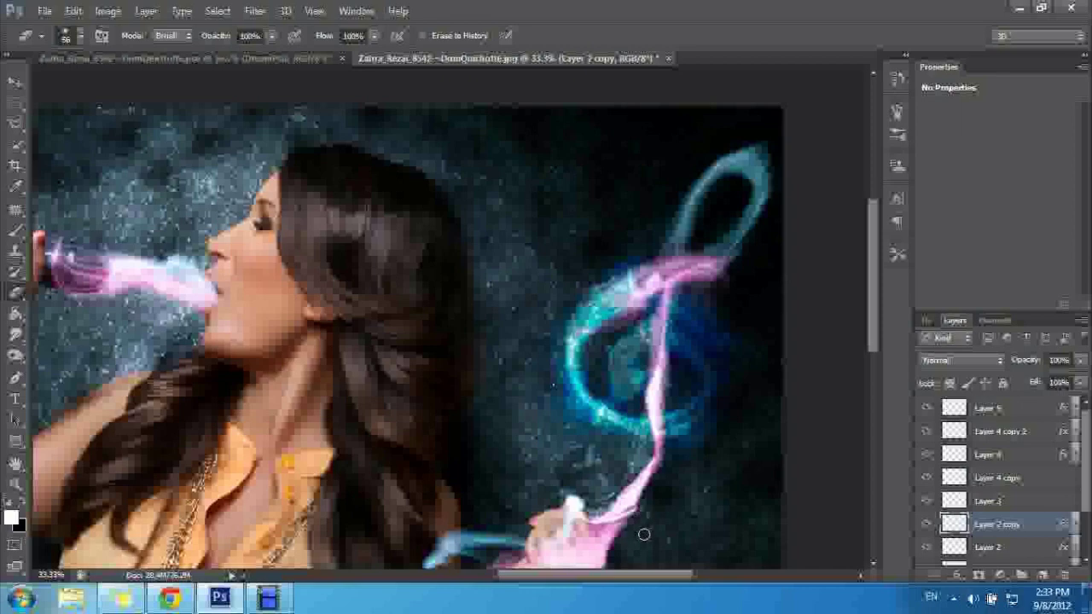
pyautogui.click(15, 484)
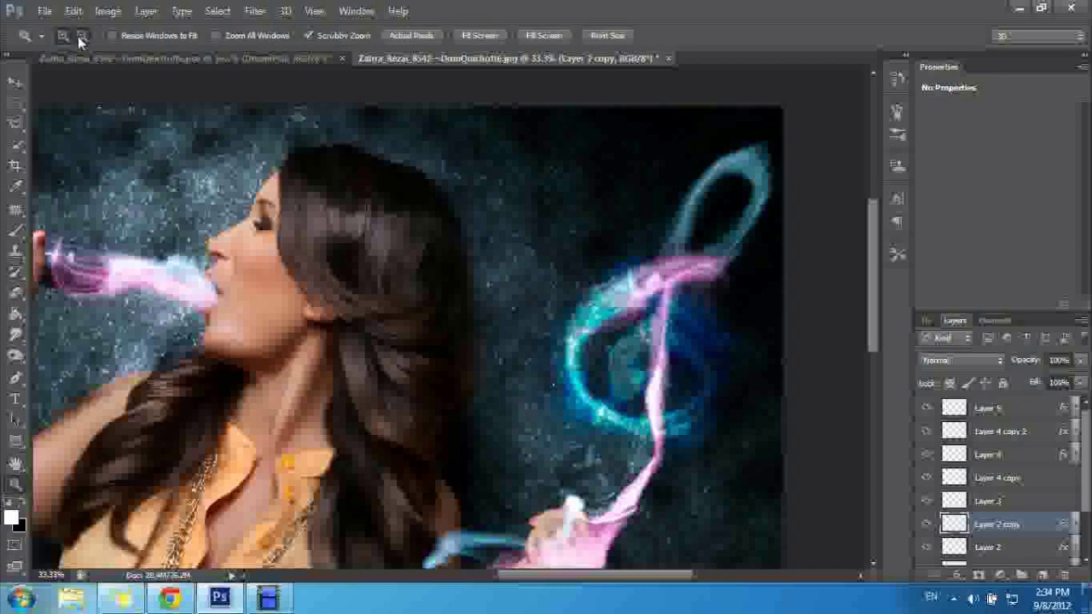
pyautogui.keyDown('alt'); pyautogui.click(364, 312); pyautogui.keyUp('alt')
pyautogui.keyDown('alt'); pyautogui.click(384, 353); pyautogui.keyUp('alt')
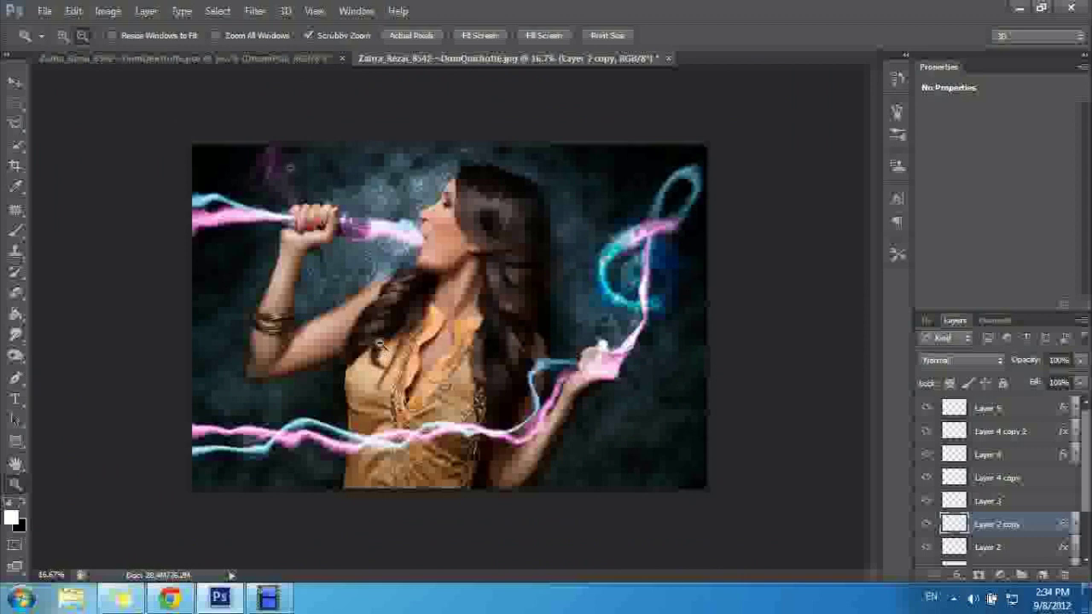
pyautogui.click(678, 245)
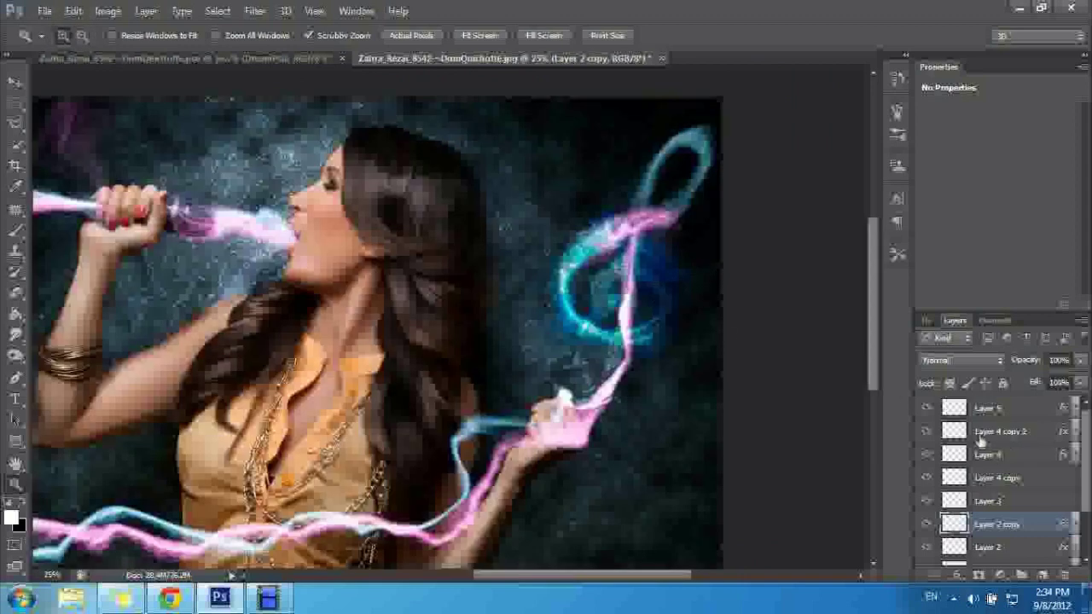
# - Select Layer 4 copy and bring up its blend-mode list
pyautogui.click(990, 455)
pyautogui.click(1005, 478)
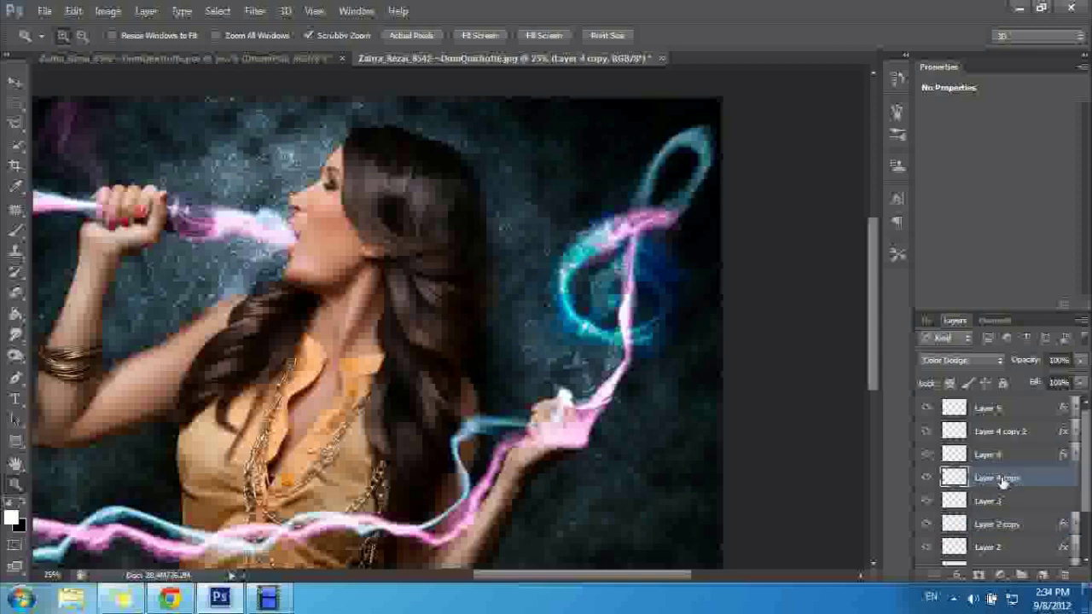
pyautogui.click(959, 360)
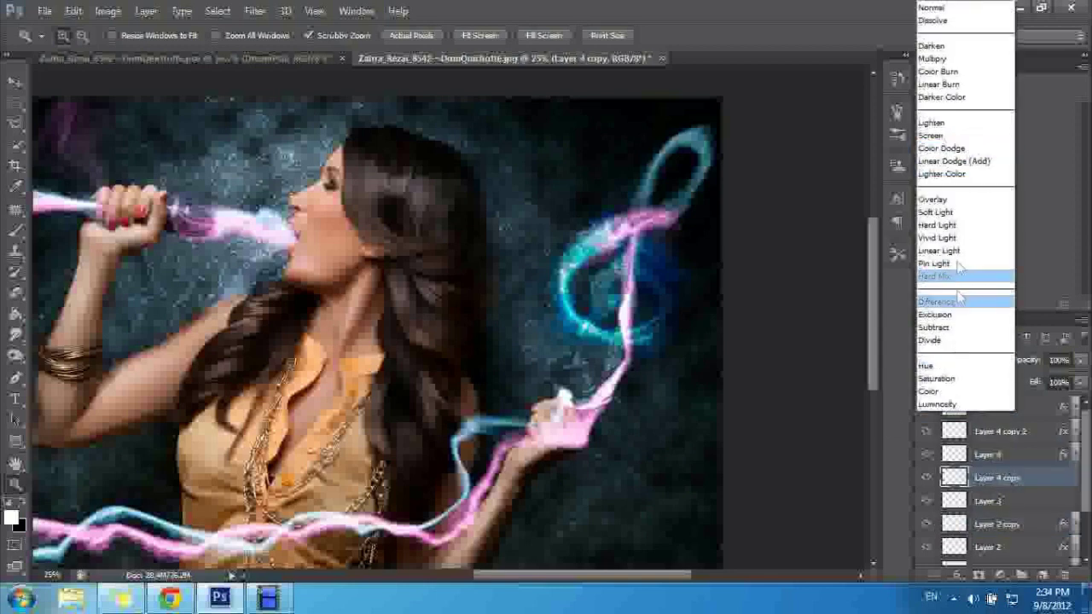
# - Set Layer 4 copy to Hard Light at 75% opacity after trying Overlay, then zoom out
pyautogui.click(934, 199)
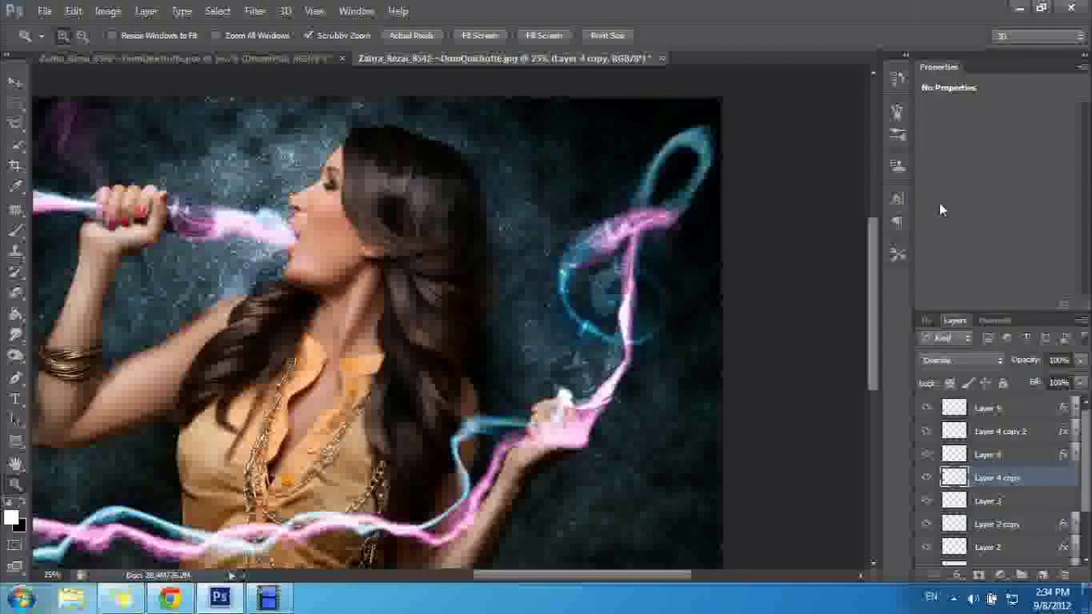
pyautogui.click(994, 360)
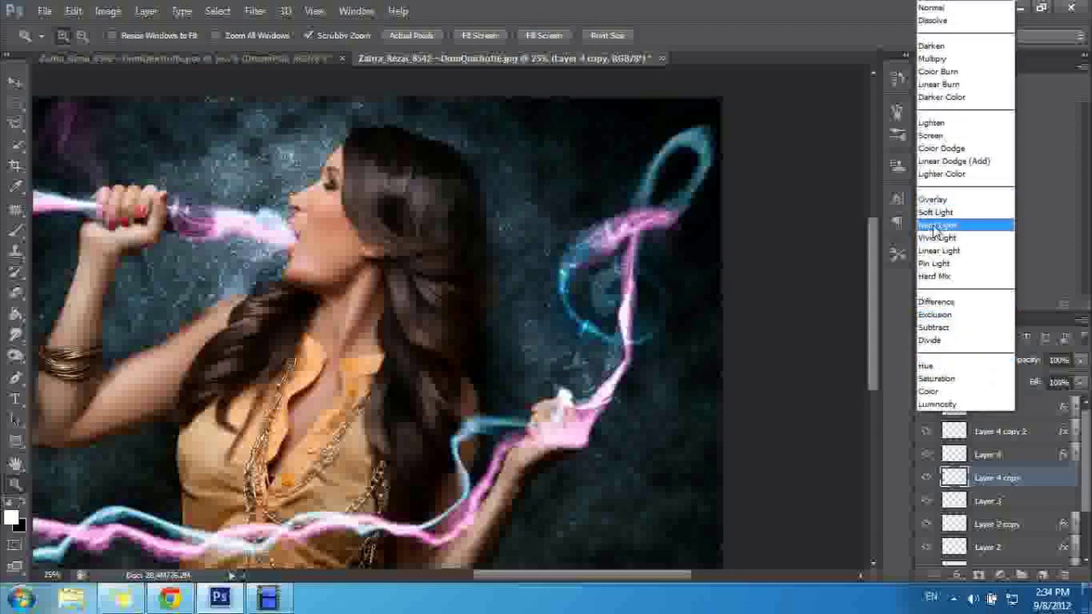
pyautogui.click(937, 226)
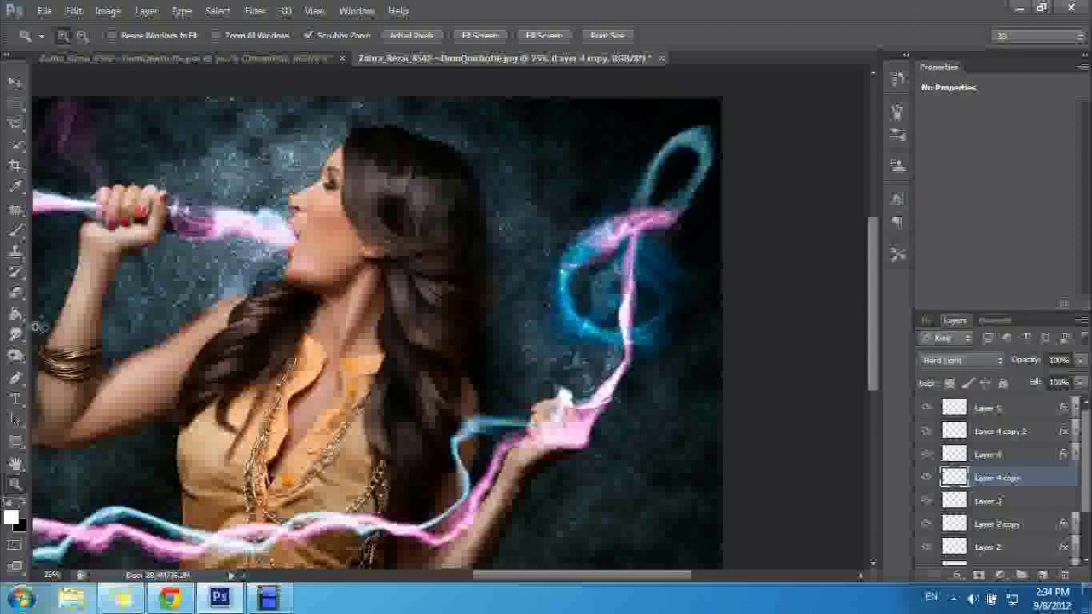
pyautogui.moveTo(1084, 364); pyautogui.dragTo(1065, 385)
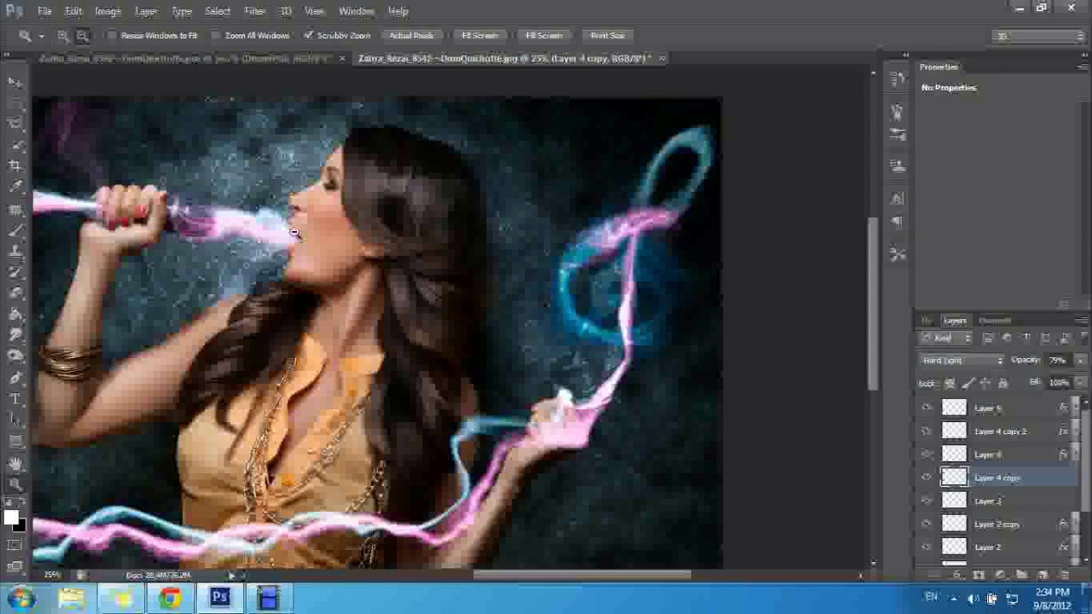
pyautogui.click(82, 35)
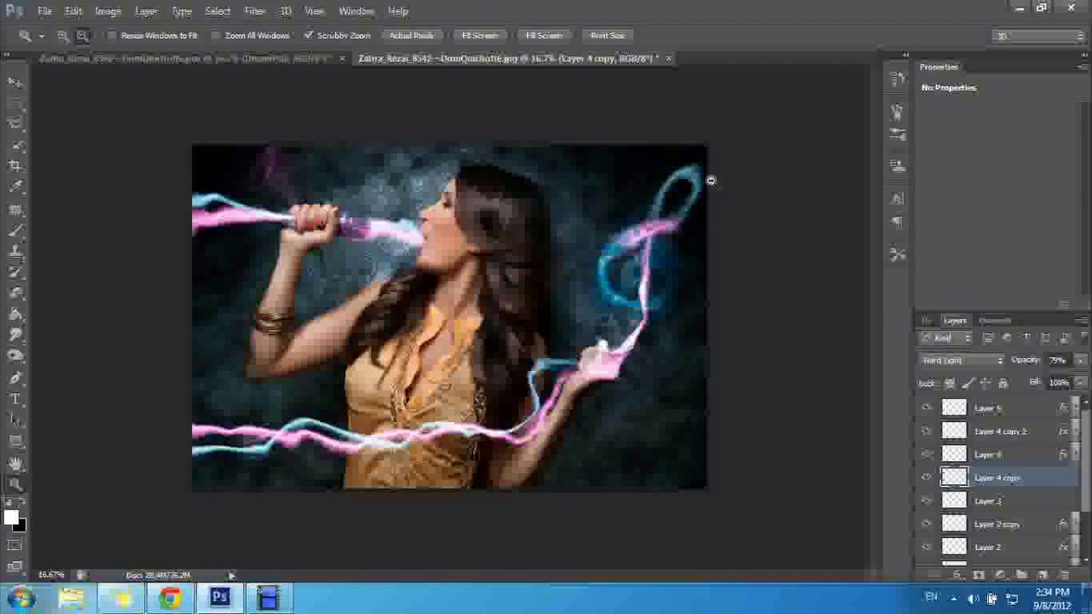
pyautogui.click(145, 60)
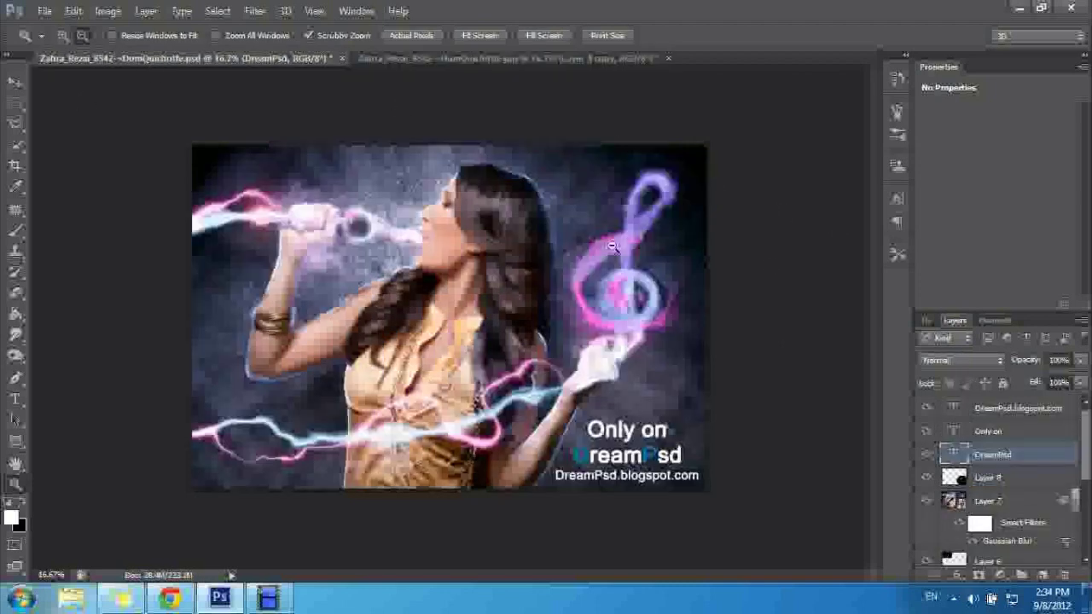
pyautogui.click(430, 60)
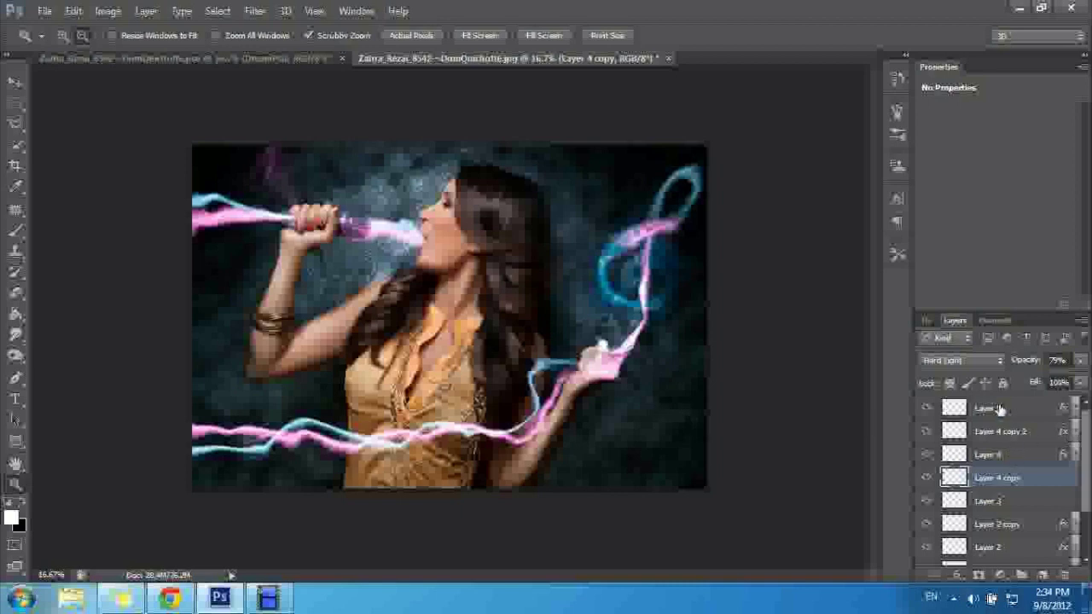
pyautogui.click(987, 409)
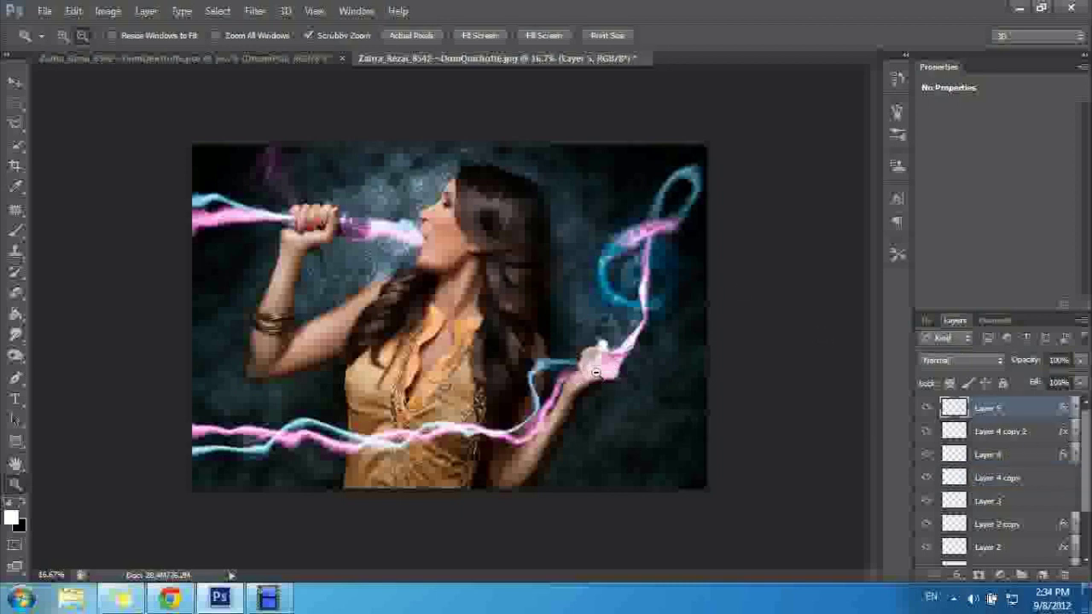
pyautogui.click(122, 58)
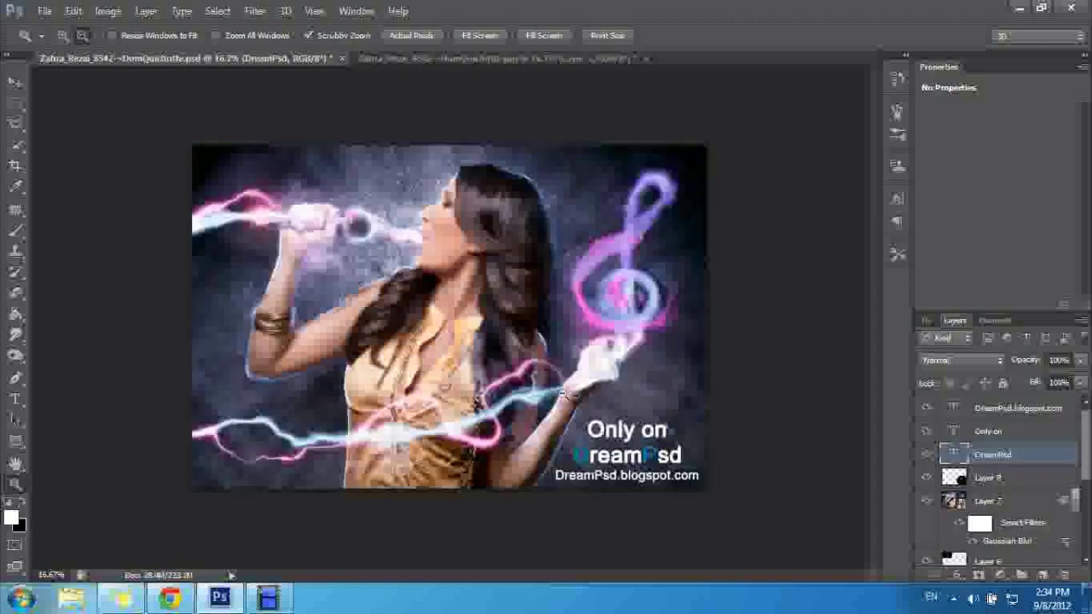
pyautogui.click(408, 57)
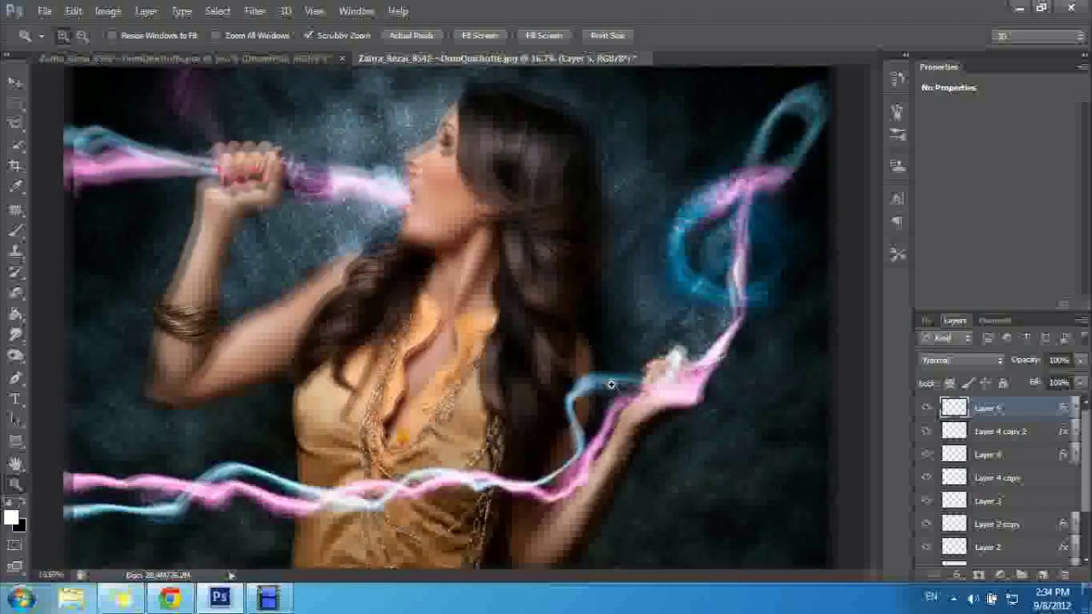
pyautogui.click(658, 377)
pyautogui.click(981, 503)
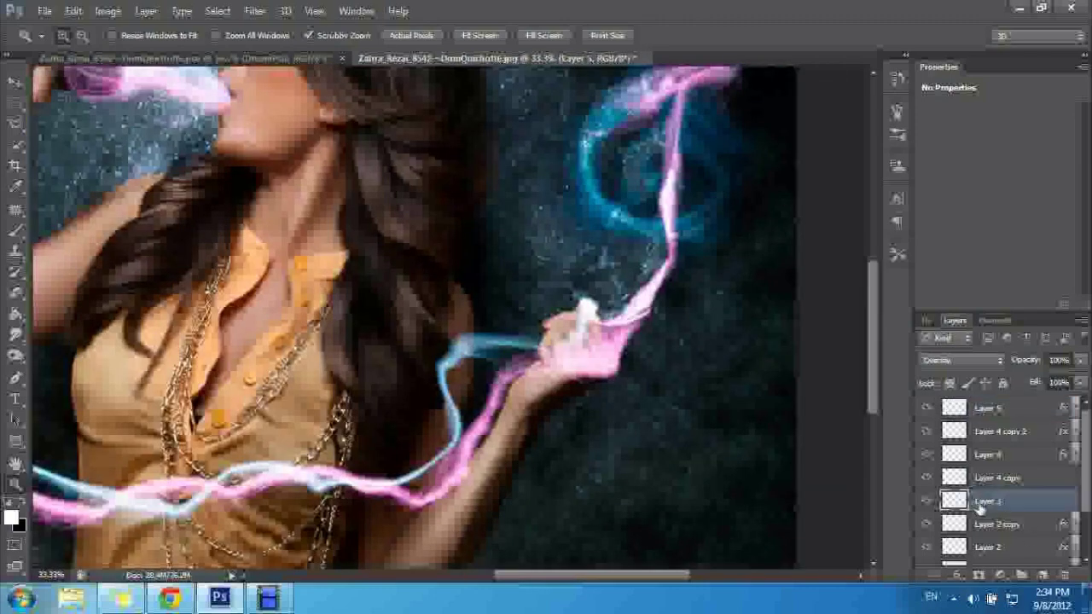
# - Erase the white glow over the fingertips on Layer 2 copy
pyautogui.click(994, 524)
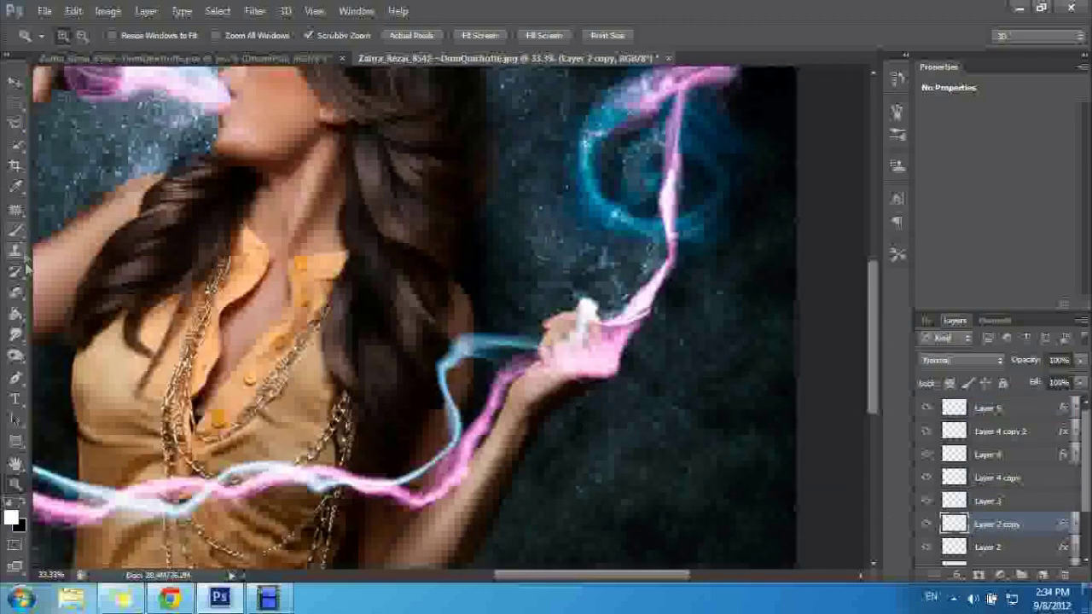
pyautogui.click(15, 292)
pyautogui.moveTo(546, 341); pyautogui.dragTo(590, 304)
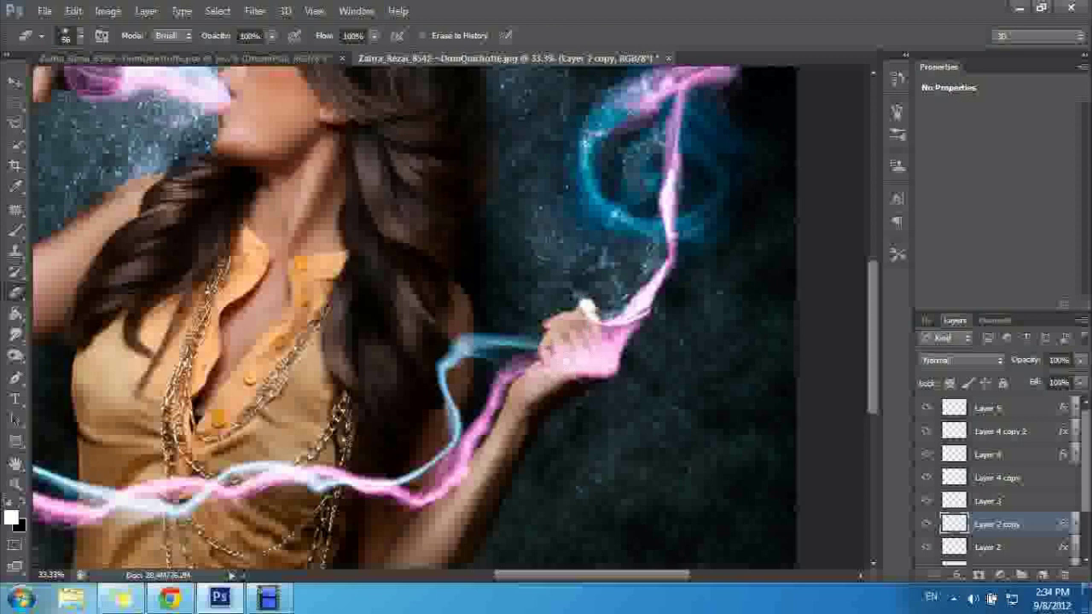
# - Erase the pink glow over the raised hand's fingers on Layer 2
pyautogui.click(1004, 547)
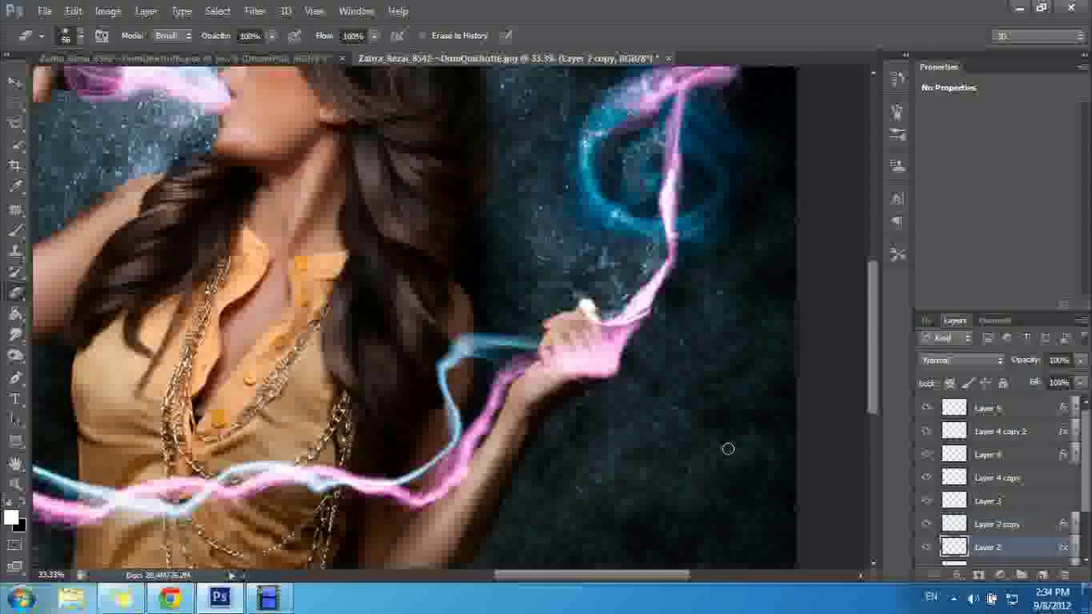
pyautogui.moveTo(580, 367)
pyautogui.mouseDown()
pyautogui.moveTo(598, 365)
pyautogui.moveTo(586, 312)
pyautogui.mouseUp()
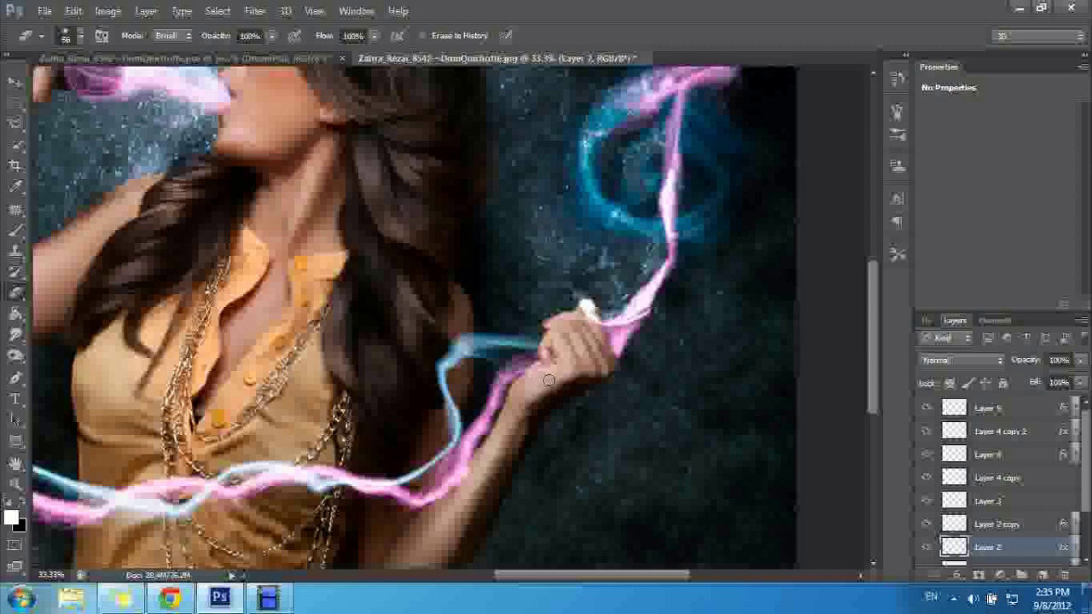
pyautogui.moveTo(538, 374); pyautogui.dragTo(545, 357)
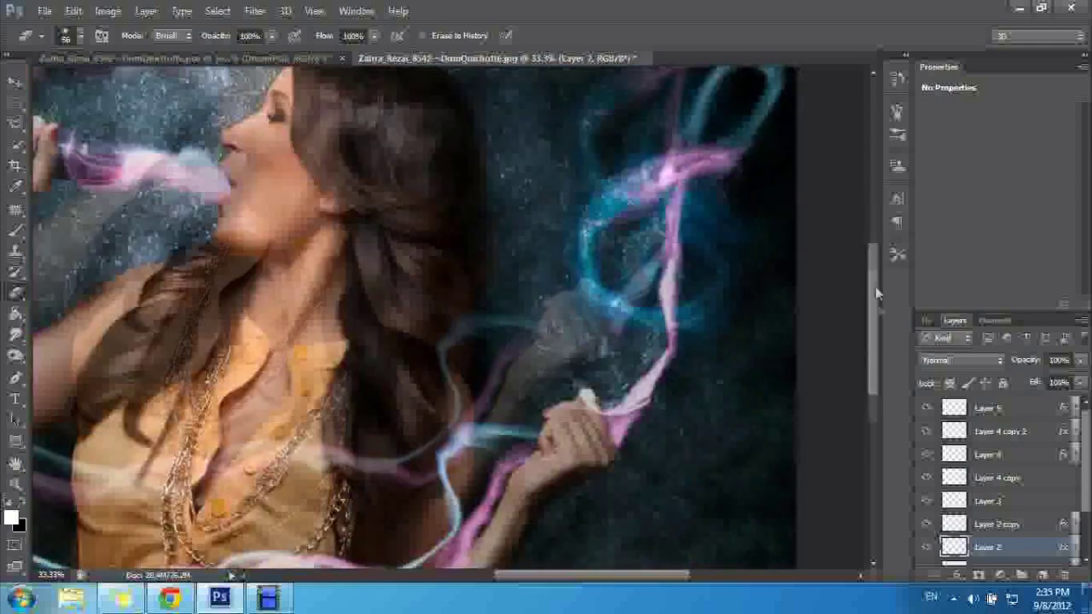
pyautogui.click(15, 483)
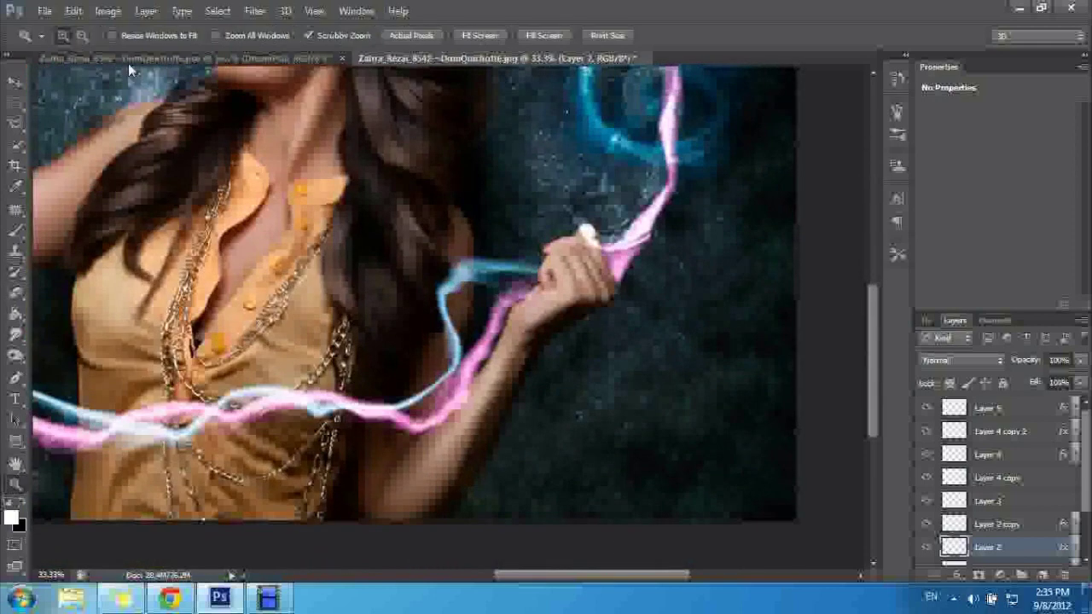
# - Zoom out, view the DreamPsd.psd reference, then switch back to the working and Layer 21 documents
pyautogui.click(82, 35)
pyautogui.click(280, 249)
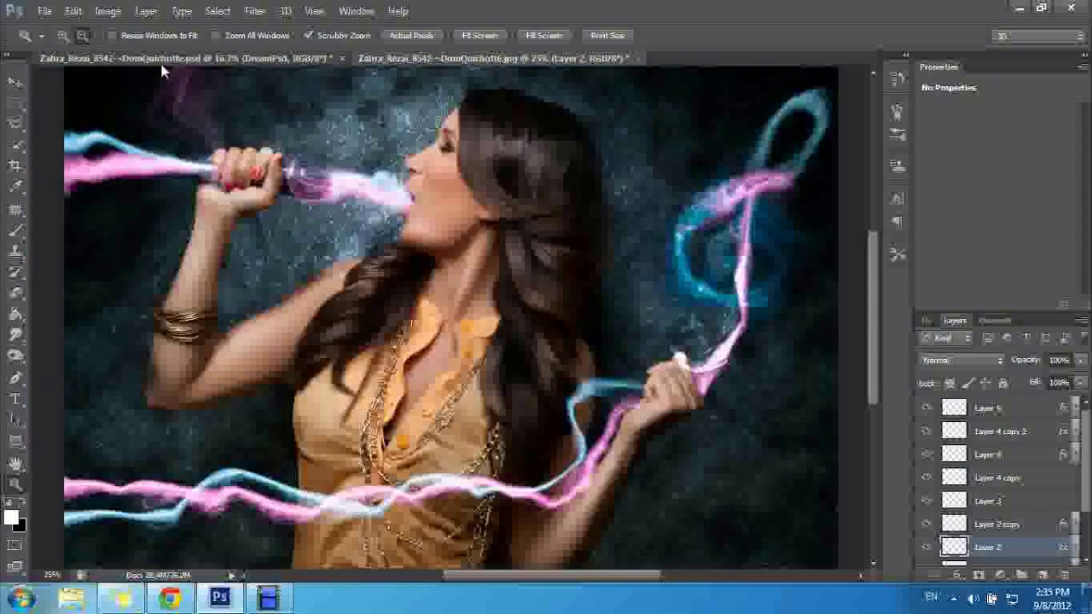
pyautogui.click(162, 58)
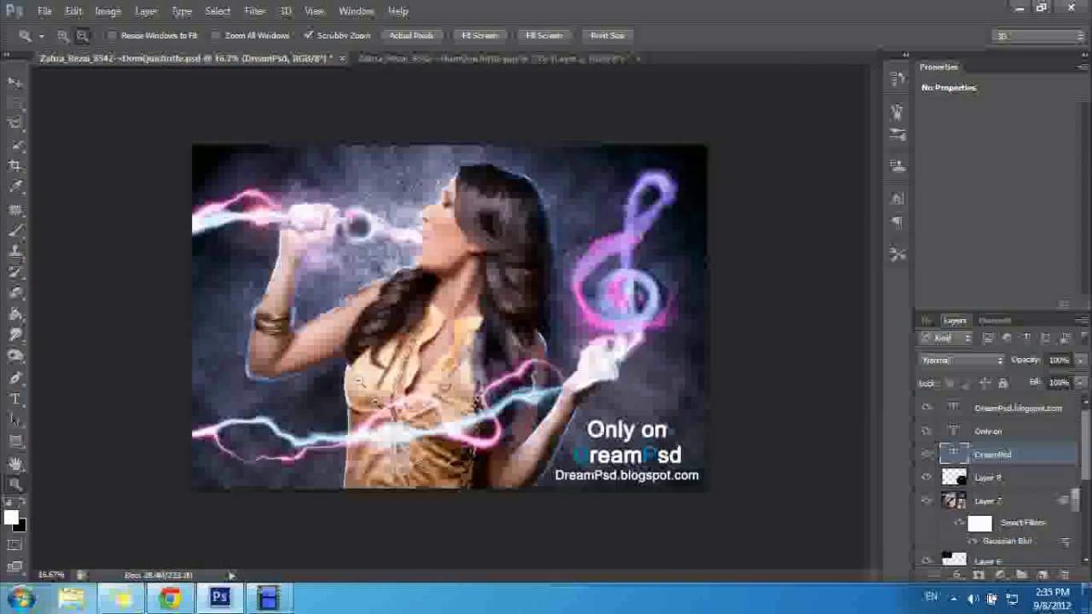
pyautogui.click(444, 61)
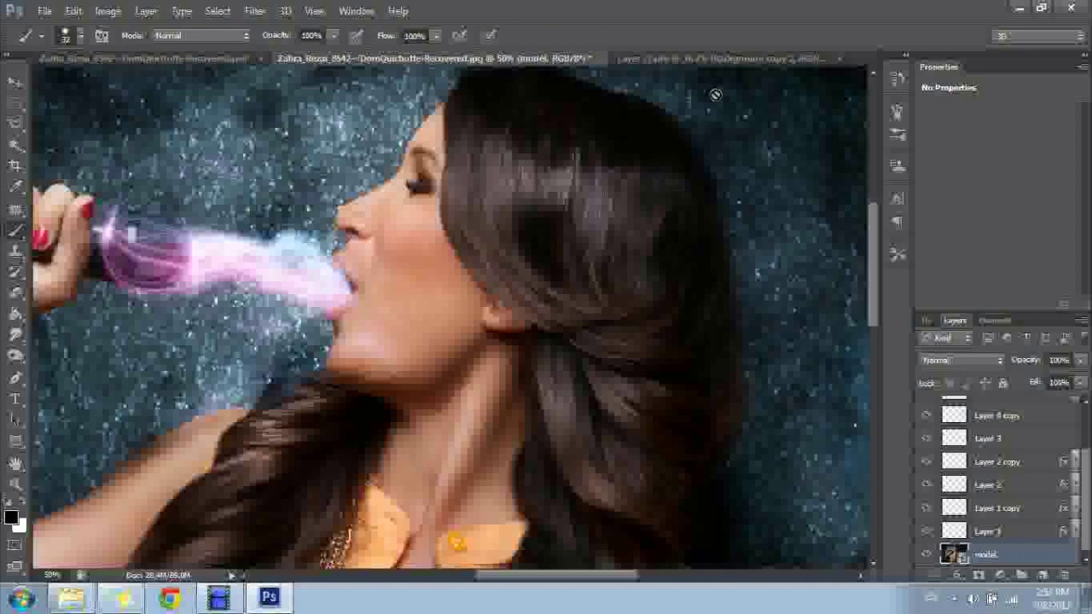
pyautogui.click(690, 58)
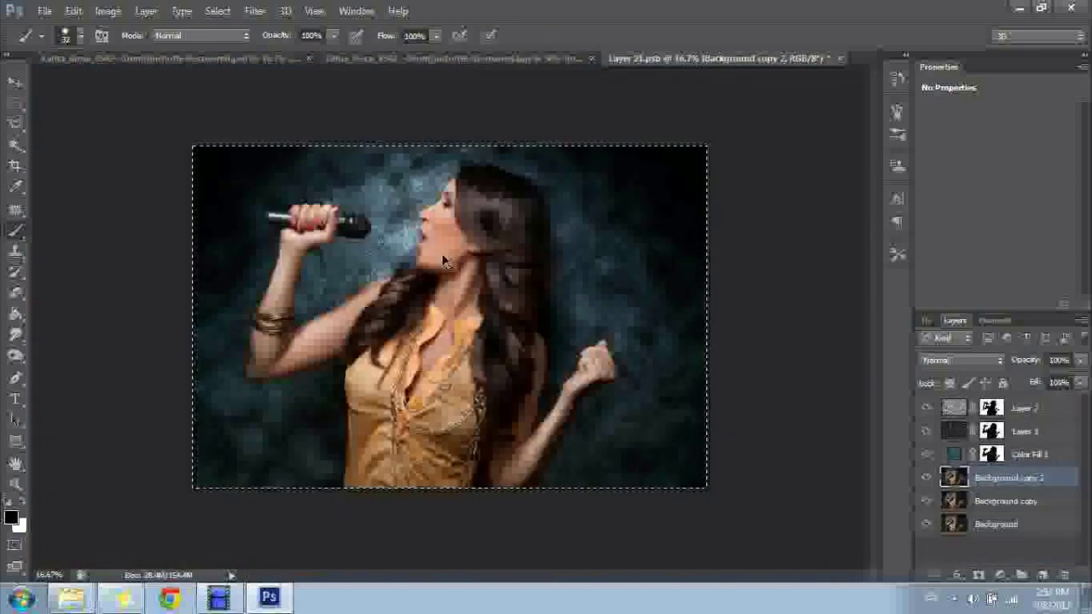
# - Stamp all visible layers into Layer 6 and duplicate it as Layer 6 copy
pyautogui.click(476, 57)
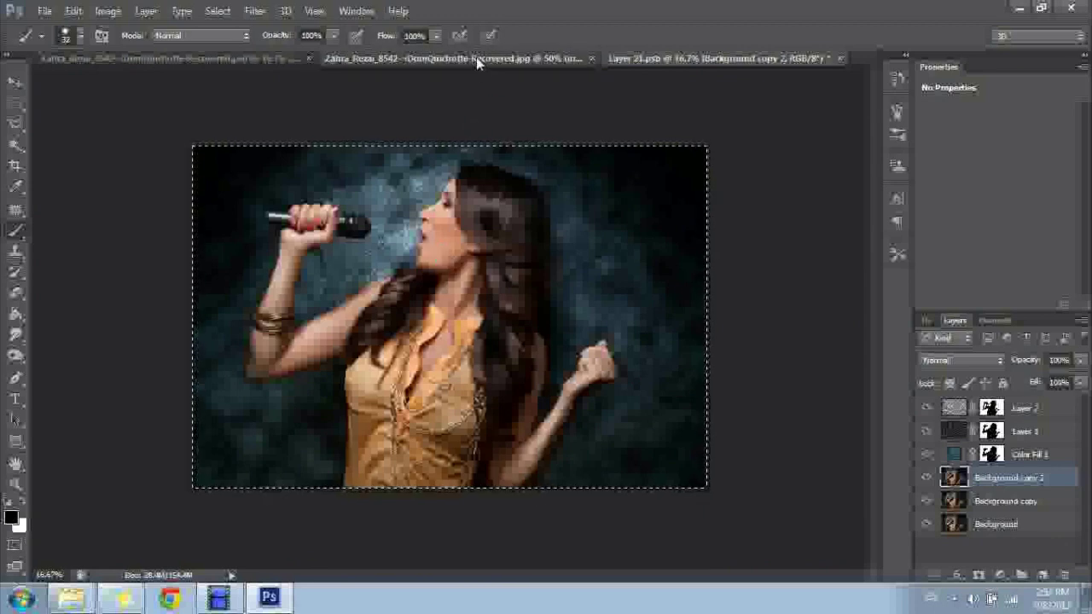
pyautogui.hotkey('ctrl', 'j')
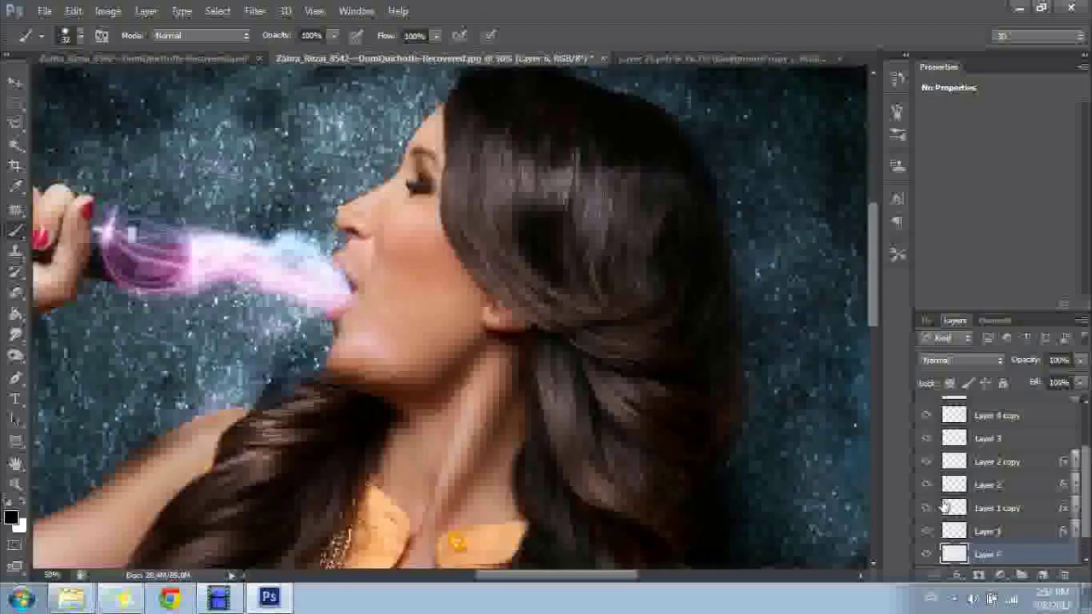
pyautogui.scroll(-1, 1088, 486)
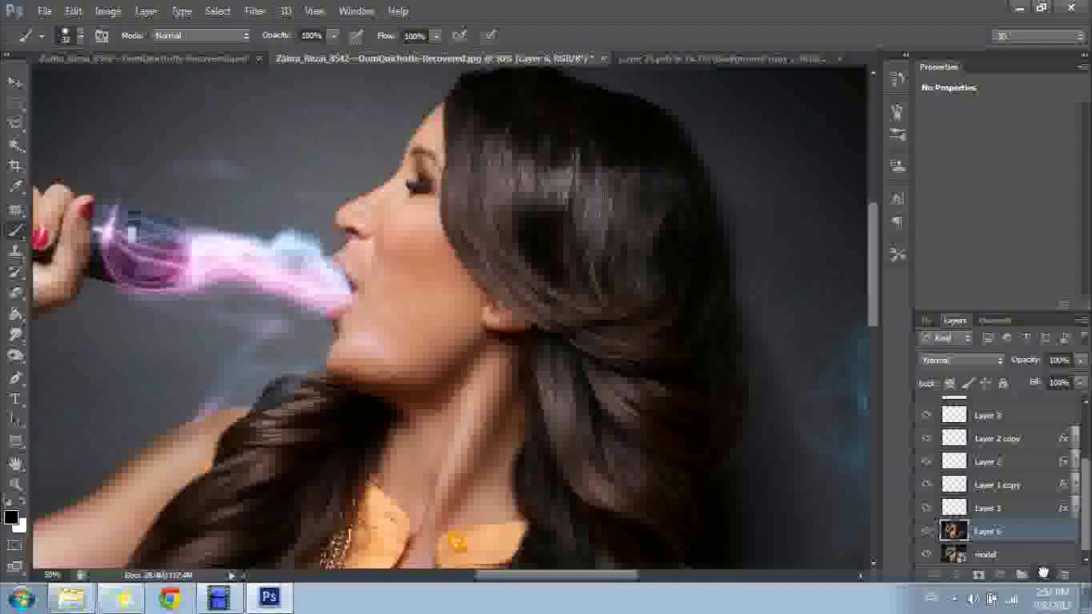
pyautogui.moveTo(1043, 573); pyautogui.dragTo(1042, 573)
pyautogui.click(255, 10)
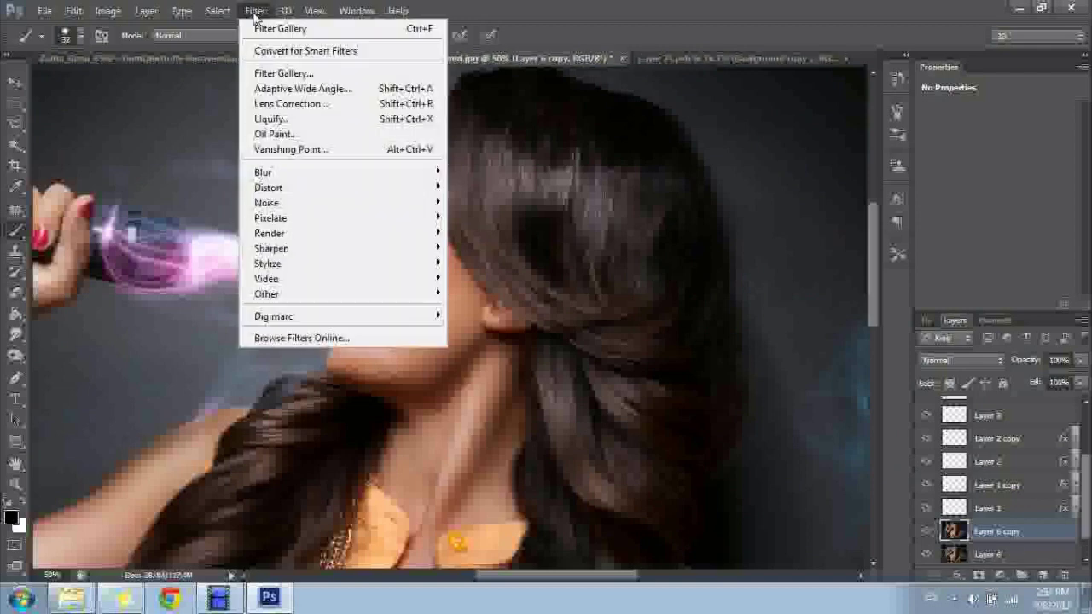
# - Apply Glowing Edges (width 3, brightness 10, smoothness 10) to Layer 6 copy
pyautogui.click(303, 75)
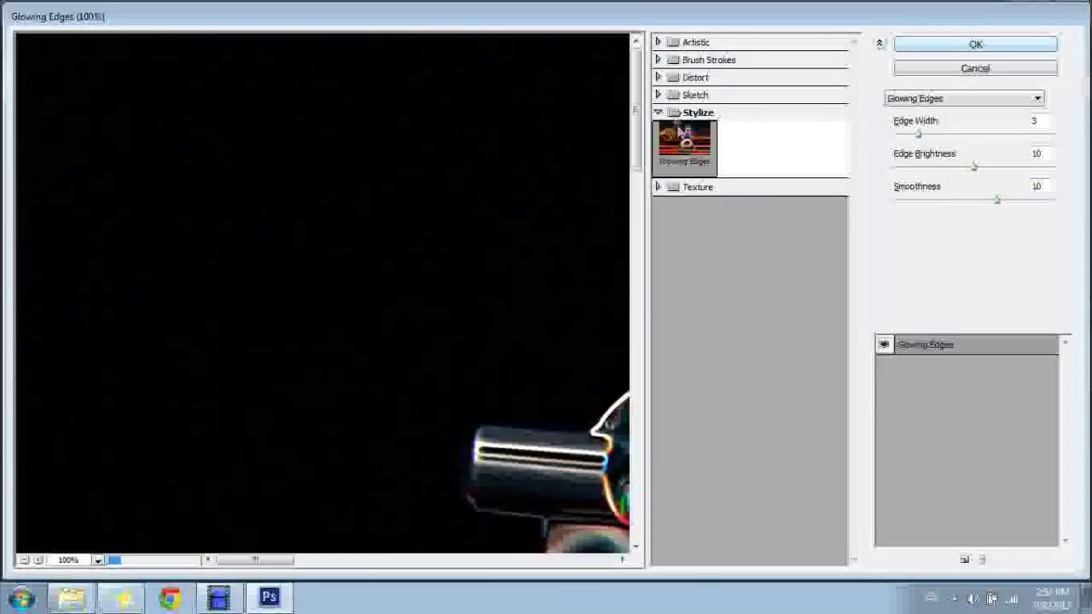
pyautogui.click(993, 45)
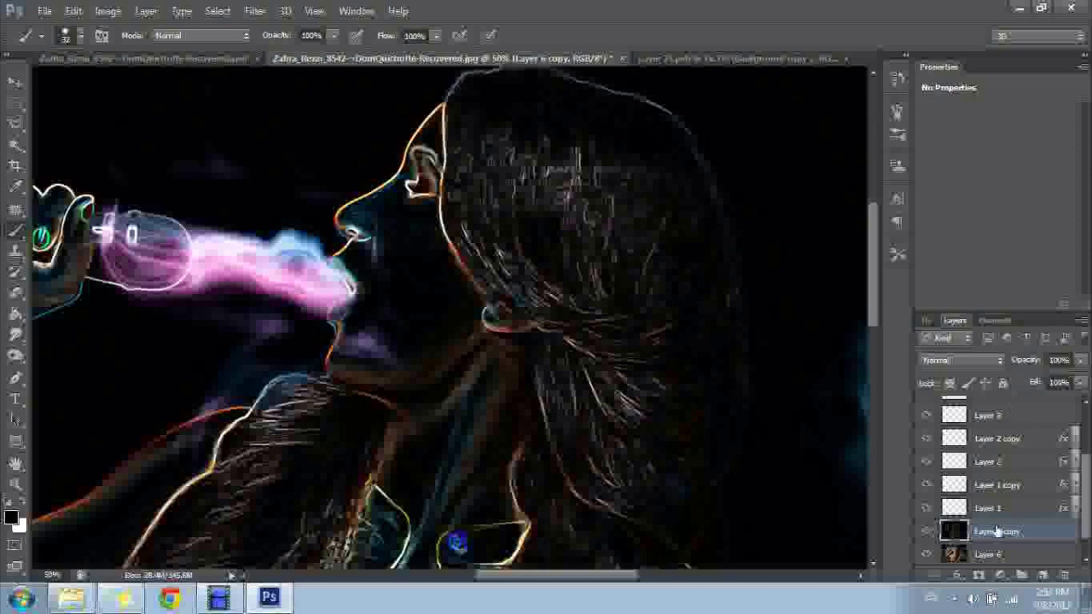
pyautogui.click(964, 360)
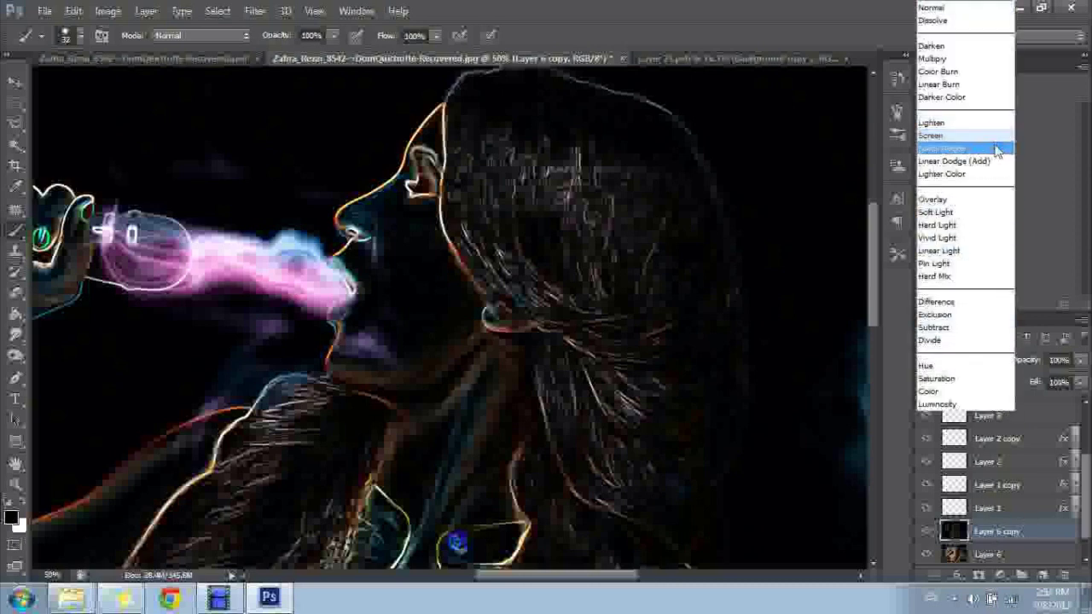
# - Set Layer 6 copy to Linear Dodge (Add) and hide it with a black layer mask
pyautogui.click(957, 162)
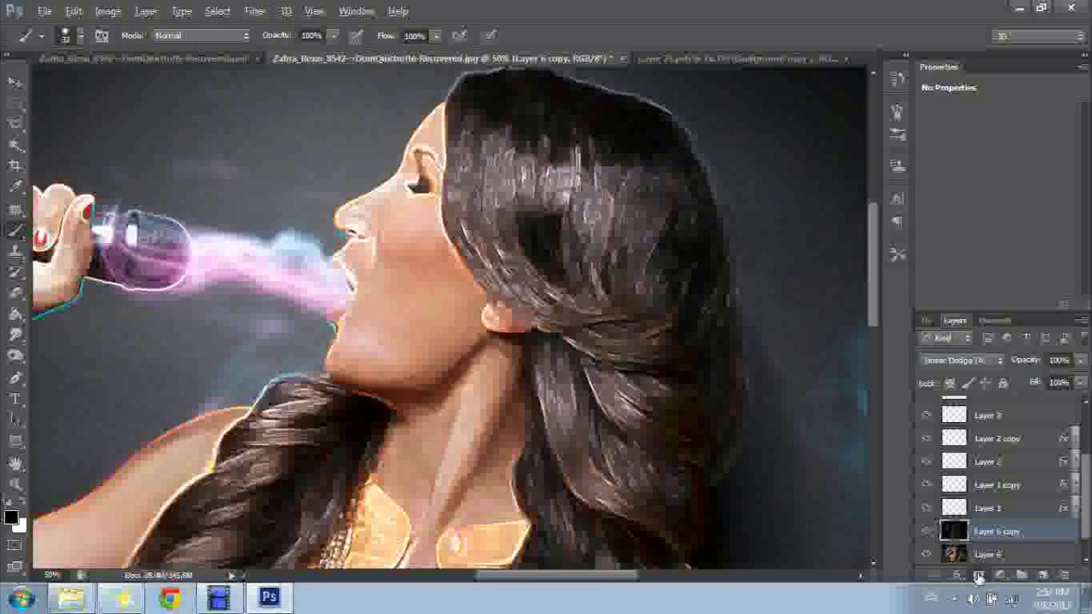
pyautogui.keyDown('alt'); pyautogui.click(978, 579); pyautogui.keyUp('alt')
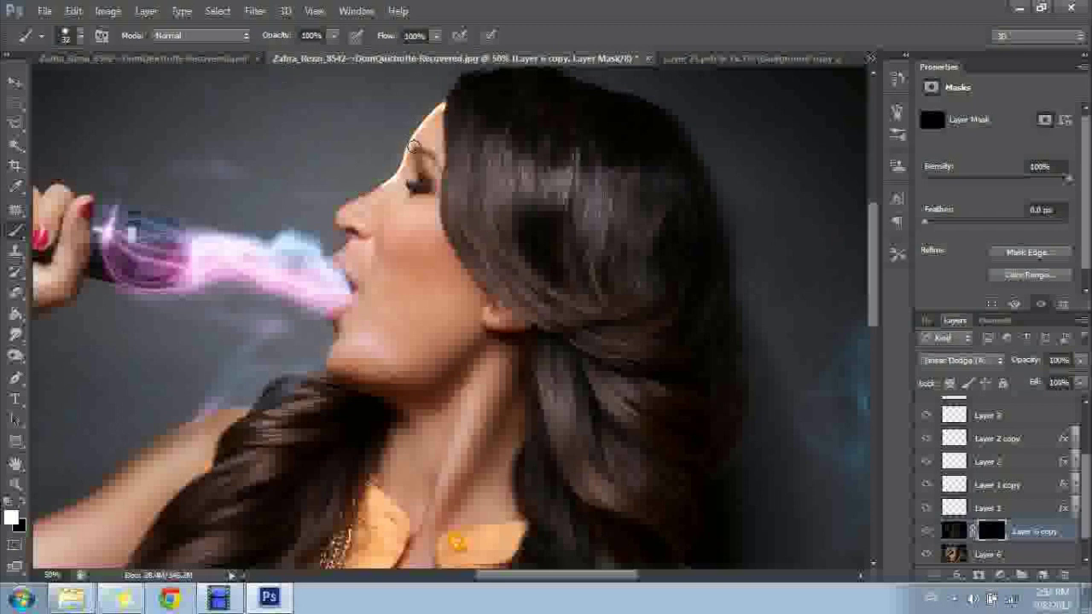
# - Revert the mask in History to just after it was added, then redo two brush strokes
pyautogui.click(898, 79)
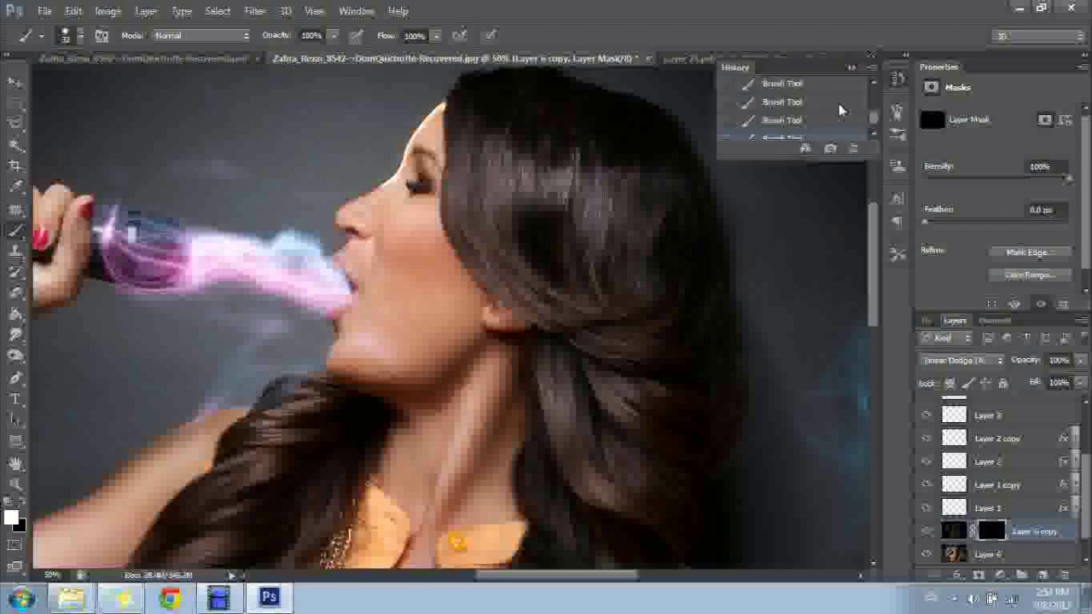
pyautogui.click(796, 120)
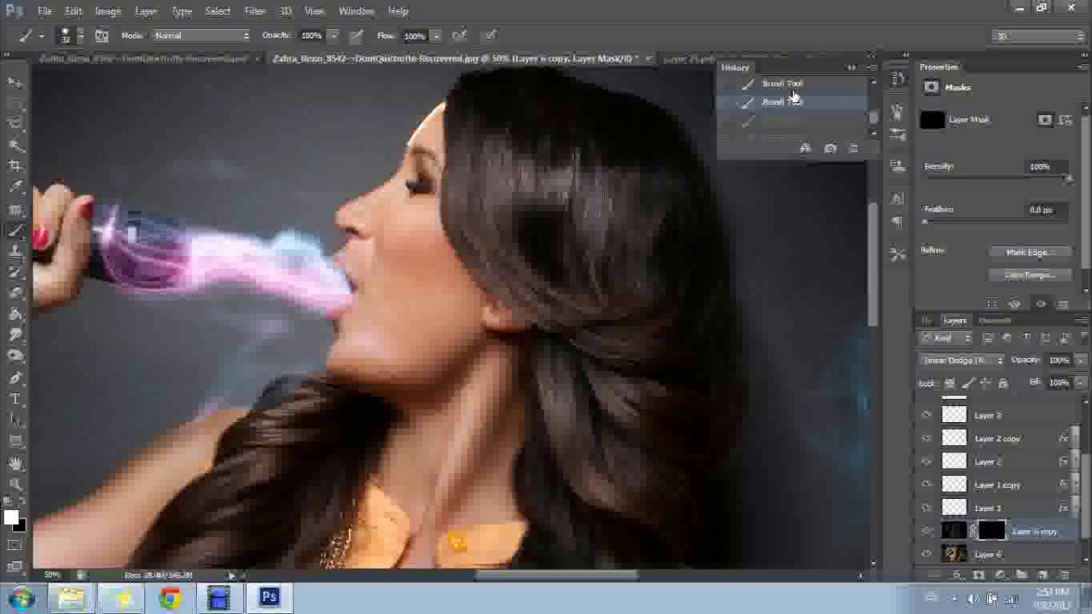
pyautogui.click(788, 85)
pyautogui.scroll(1, 793, 103)
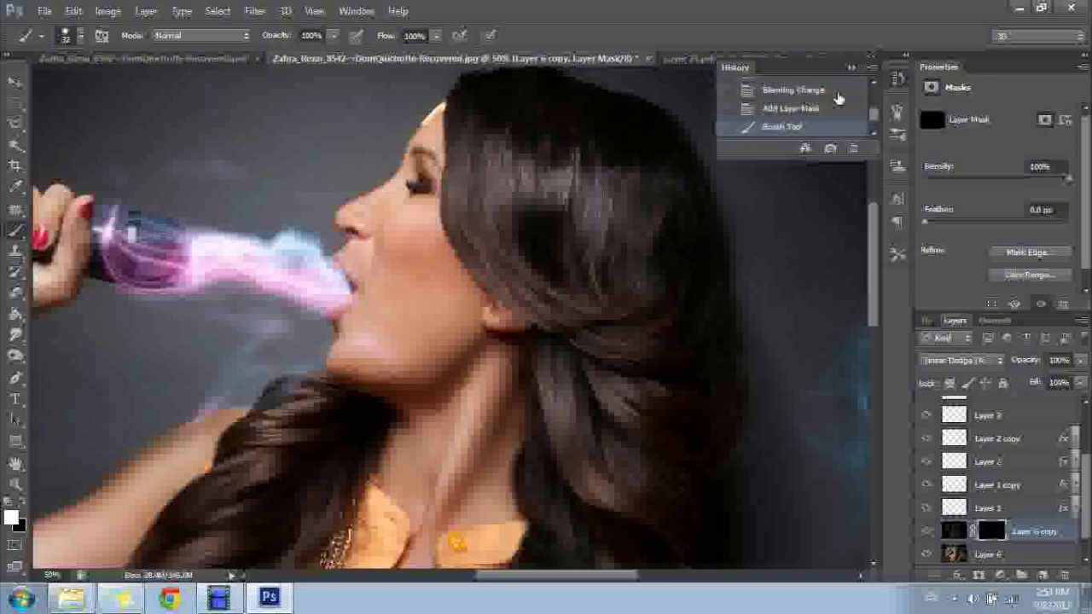
pyautogui.click(791, 109)
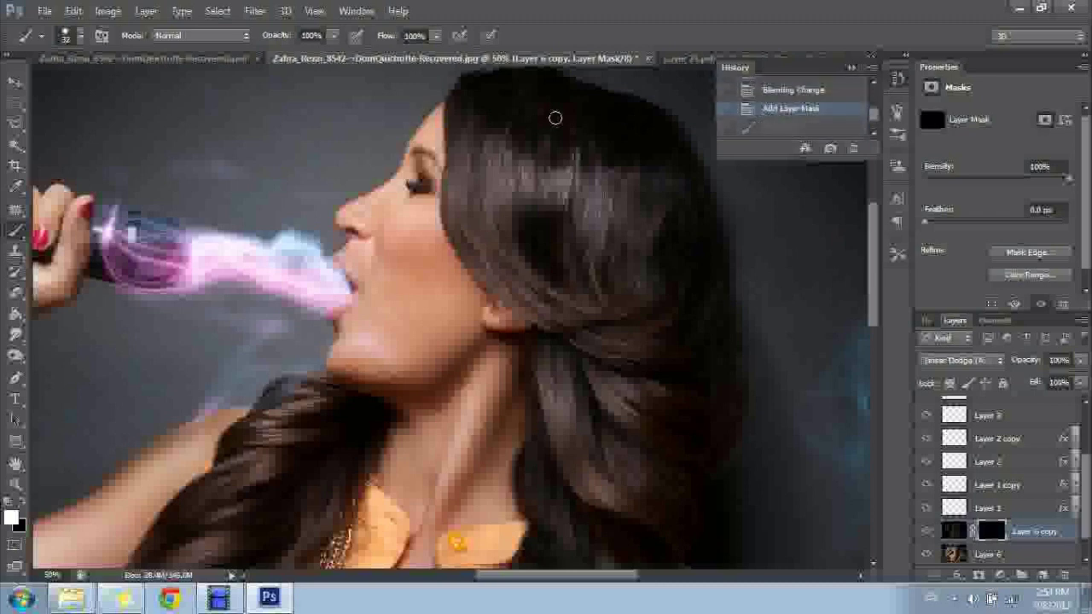
pyautogui.click(73, 40)
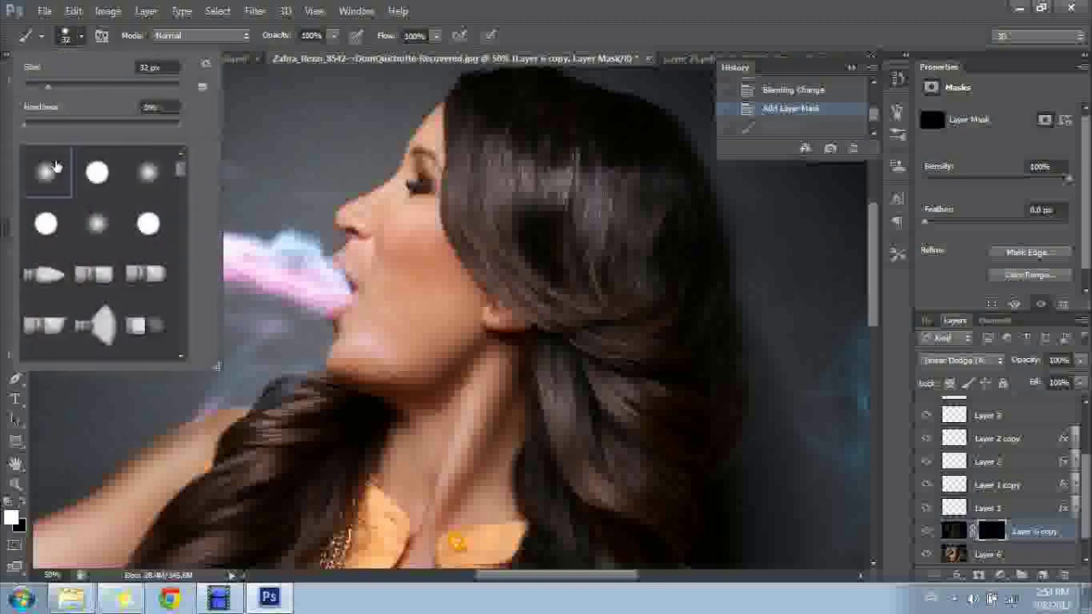
pyautogui.press('Escape')
pyautogui.hotkey('ctrl', 'shift', 'z')
pyautogui.hotkey('ctrl', 'shift', 'z')
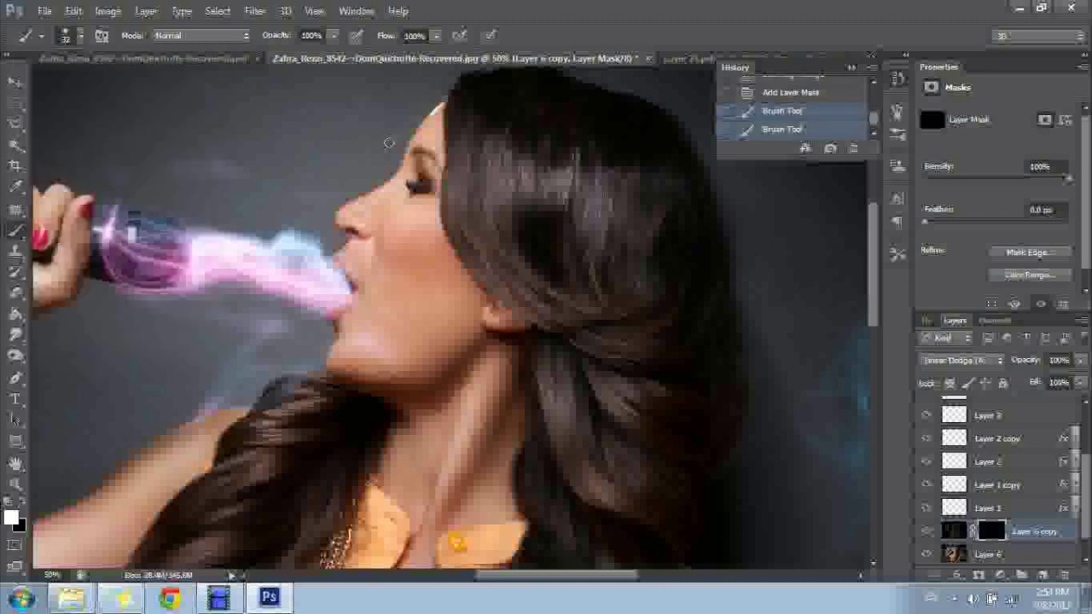
pyautogui.hotkey('ctrl', 'shift', 'z')
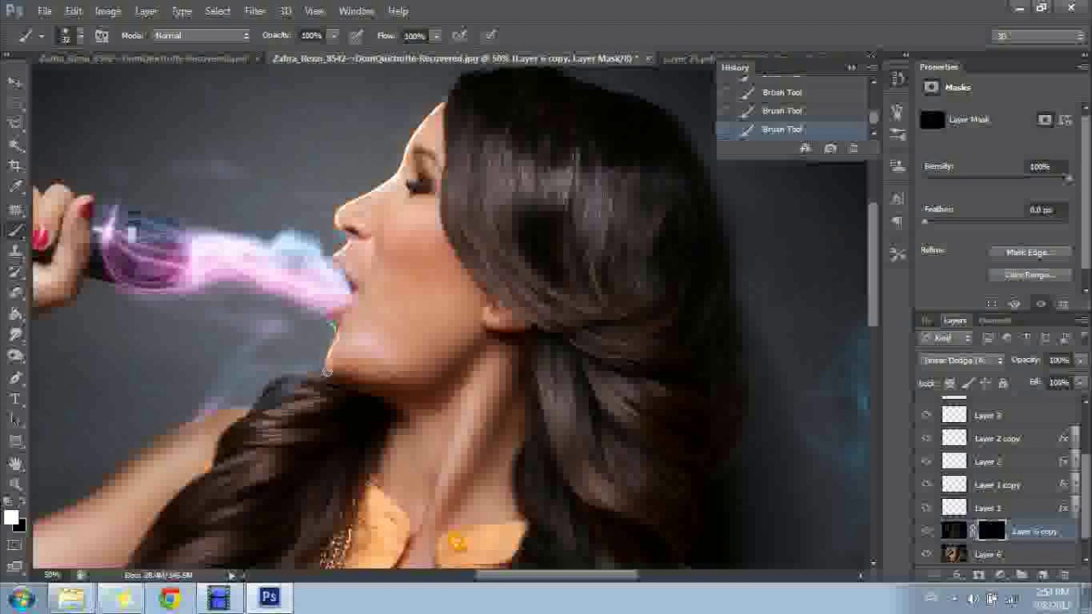
# - Paint white on the mask along the hair below the chin and the fingers gripping the microphone
pyautogui.moveTo(270, 381); pyautogui.dragTo(270, 393)
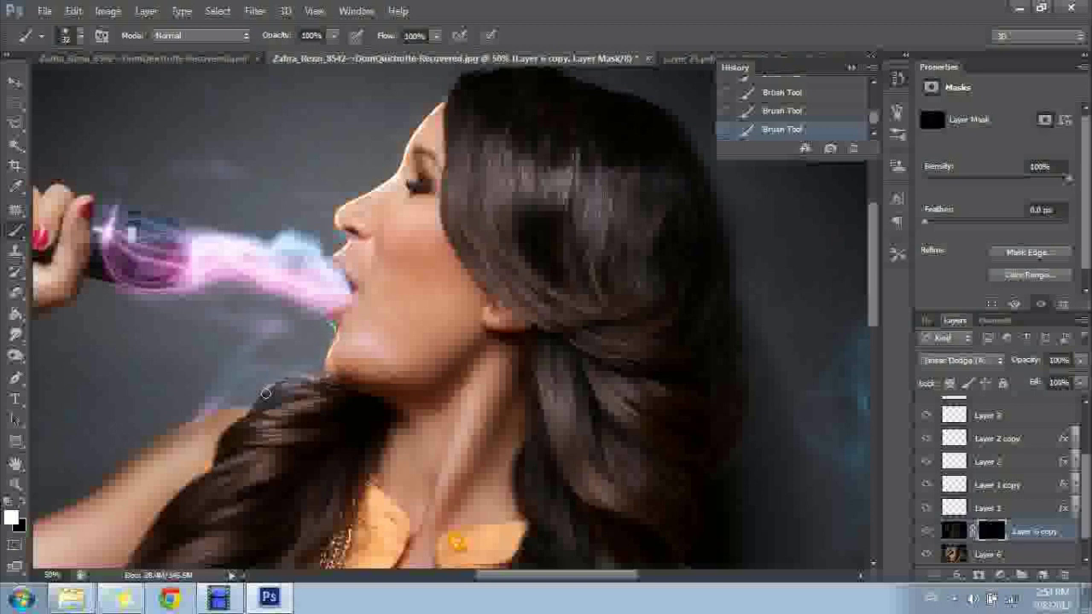
pyautogui.hscroll(-3, 341, 341)
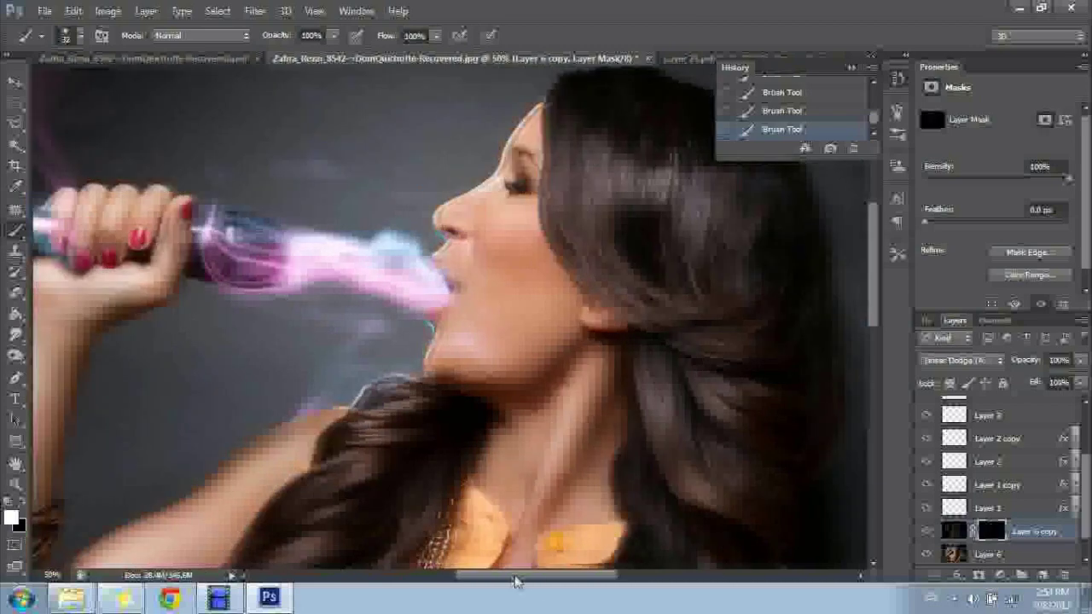
pyautogui.hscroll(-5, 384, 307)
pyautogui.hscroll(-2, 416, 271)
pyautogui.moveTo(354, 209); pyautogui.dragTo(298, 226)
pyautogui.moveTo(337, 186)
pyautogui.mouseDown()
pyautogui.moveTo(302, 222)
pyautogui.moveTo(323, 224)
pyautogui.moveTo(307, 260)
pyautogui.moveTo(388, 200)
pyautogui.moveTo(396, 277)
pyautogui.moveTo(183, 245)
pyautogui.moveTo(277, 213)
pyautogui.moveTo(224, 215)
pyautogui.moveTo(269, 195)
pyautogui.moveTo(291, 212)
pyautogui.moveTo(300, 198)
pyautogui.moveTo(437, 244)
pyautogui.moveTo(493, 236)
pyautogui.moveTo(418, 224)
pyautogui.moveTo(489, 228)
pyautogui.moveTo(447, 288)
pyautogui.moveTo(403, 234)
pyautogui.mouseUp()
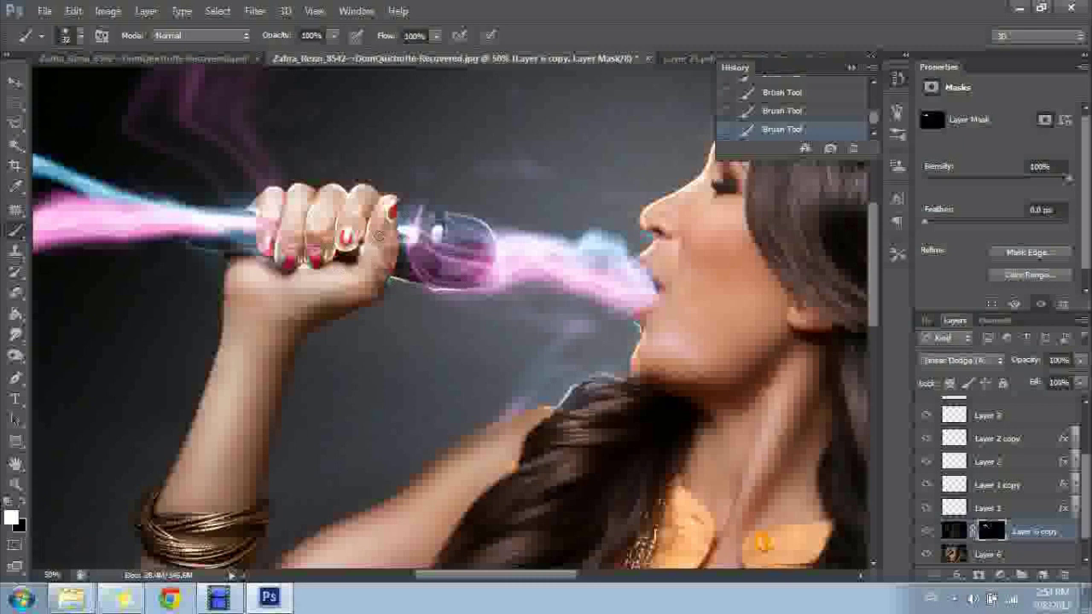
pyautogui.moveTo(390, 247)
pyautogui.mouseDown()
pyautogui.moveTo(277, 261)
pyautogui.moveTo(249, 201)
pyautogui.mouseUp()
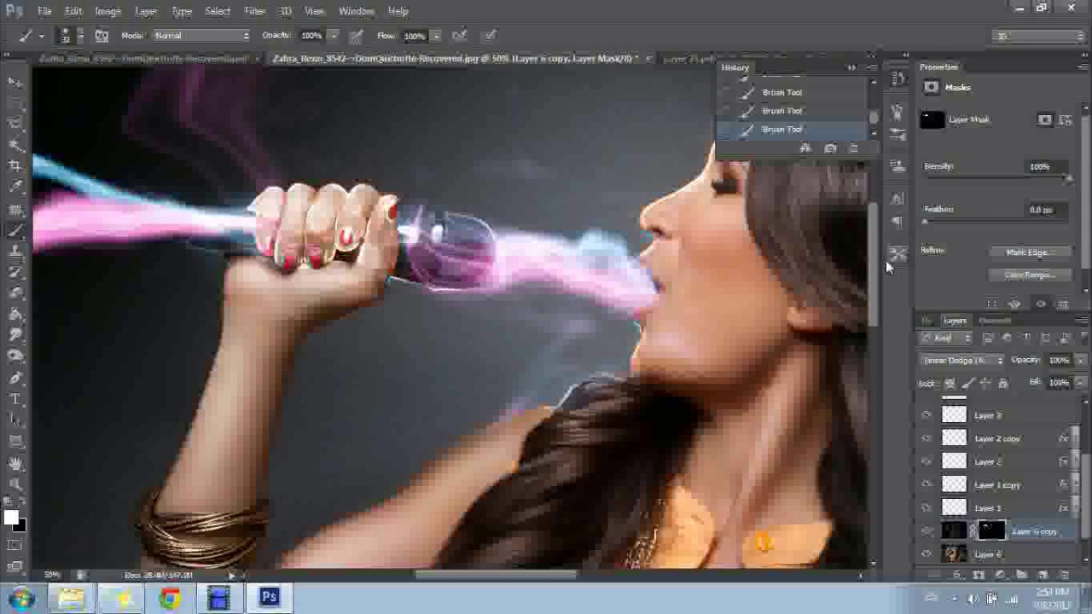
# - Paint glow along the hand, wrist, bracelet arm, shoulder, forearm top and torso's left edge
pyautogui.scroll(-3, 223, 166)
pyautogui.moveTo(220, 178); pyautogui.dragTo(206, 252)
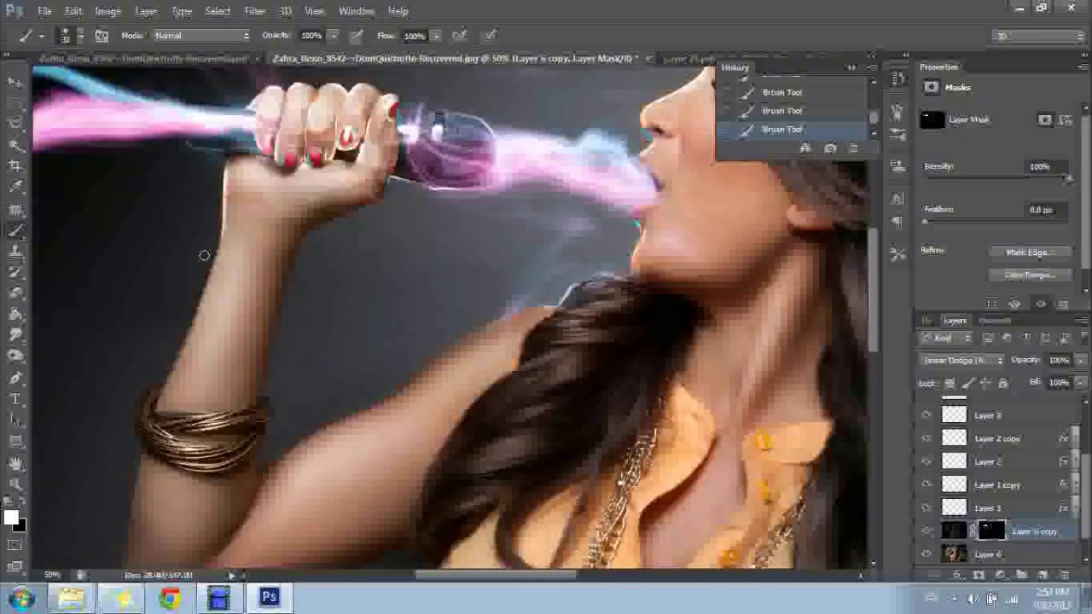
pyautogui.moveTo(122, 409); pyautogui.dragTo(141, 427)
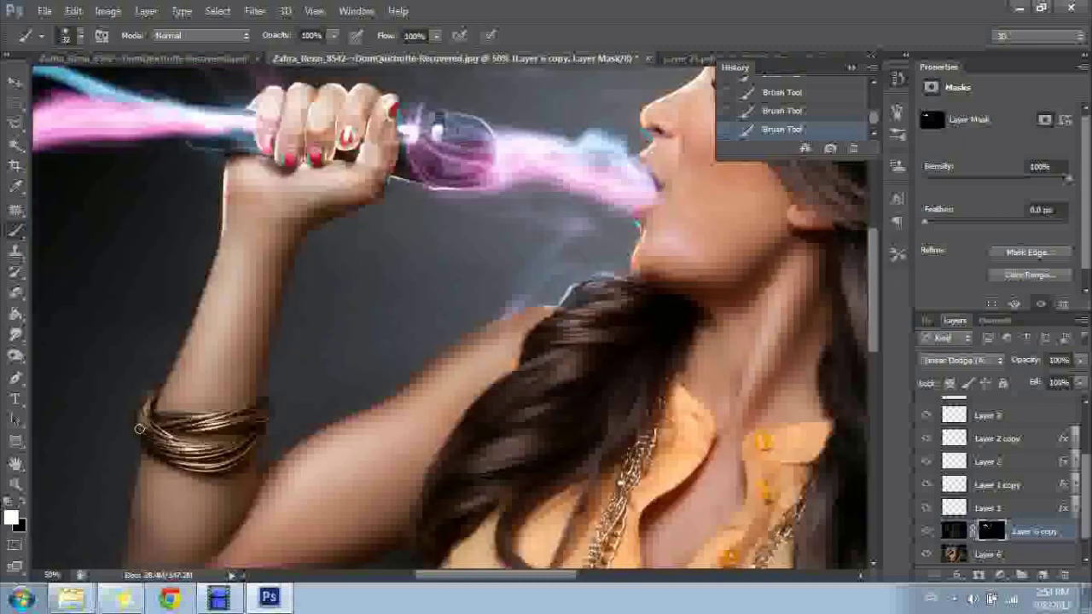
pyautogui.moveTo(547, 303); pyautogui.dragTo(390, 400)
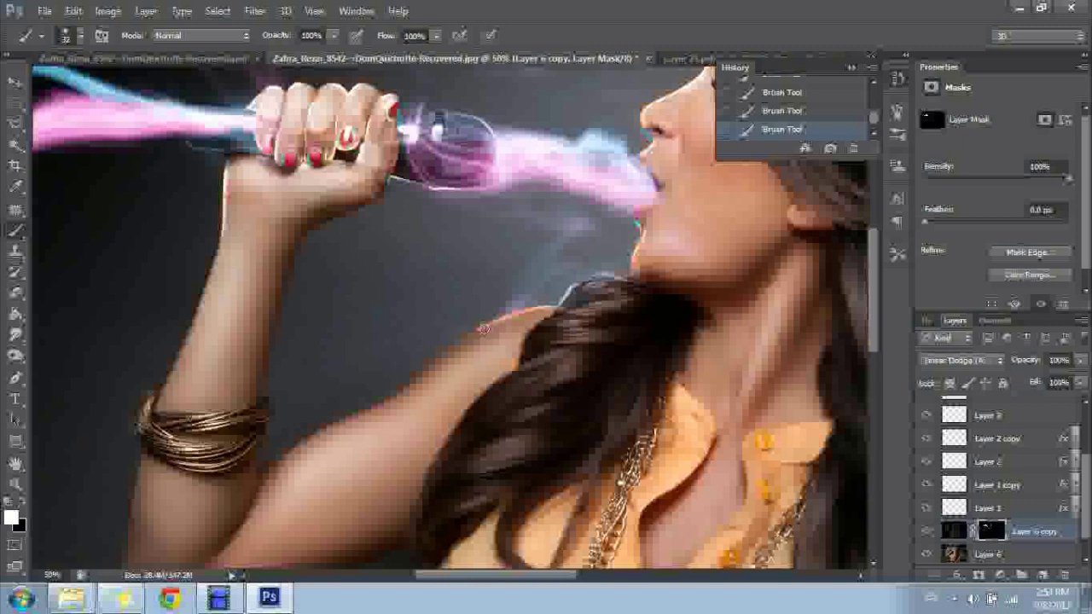
pyautogui.moveTo(384, 401)
pyautogui.mouseDown()
pyautogui.moveTo(282, 433)
pyautogui.moveTo(230, 486)
pyautogui.mouseUp()
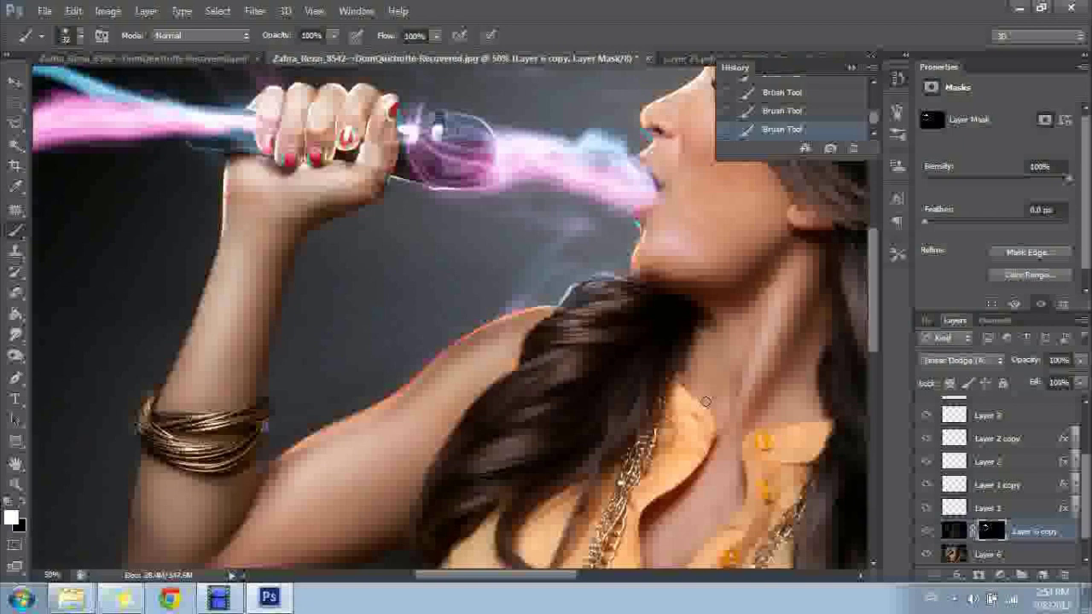
pyautogui.scroll(-4, 706, 400)
pyautogui.scroll(-1, 380, 175)
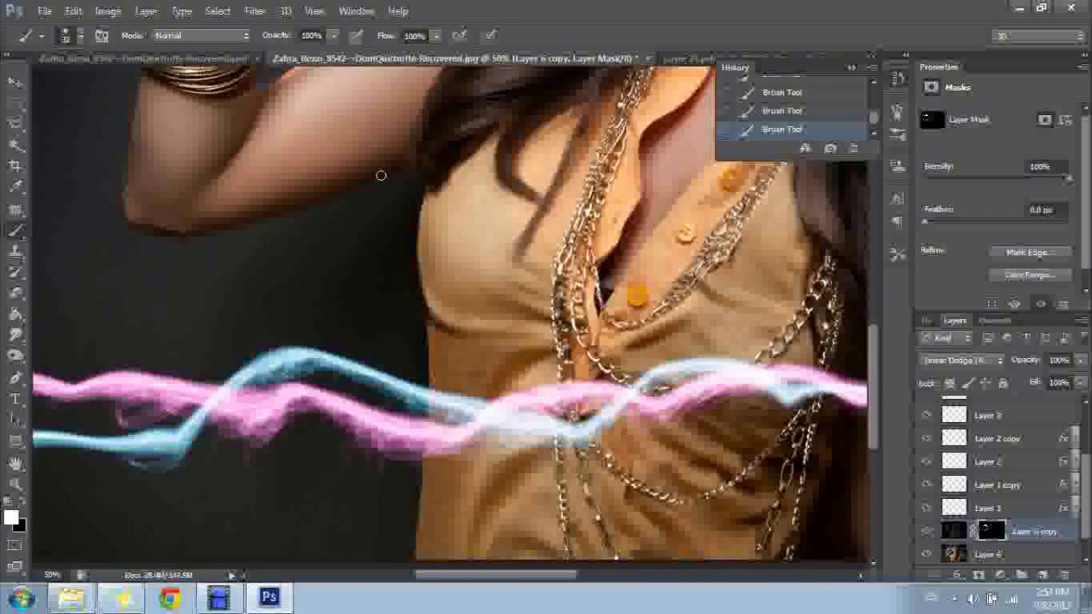
pyautogui.moveTo(424, 166)
pyautogui.mouseDown()
pyautogui.moveTo(416, 282)
pyautogui.moveTo(431, 375)
pyautogui.moveTo(415, 558)
pyautogui.mouseUp()
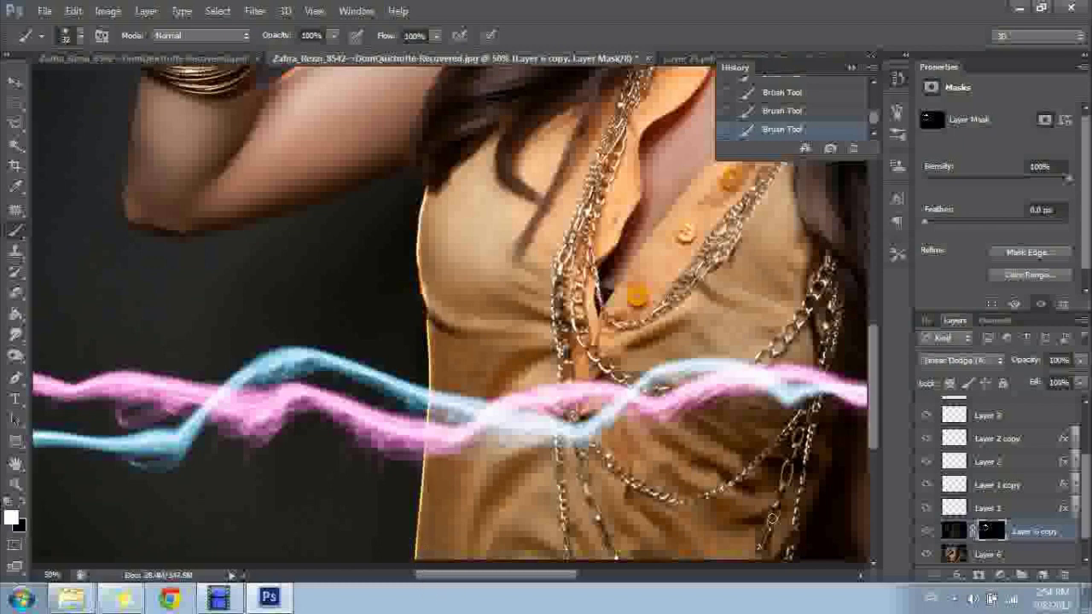
# - Brighten the top edge of the hair with white mask strokes
pyautogui.scroll(-3, 819, 418)
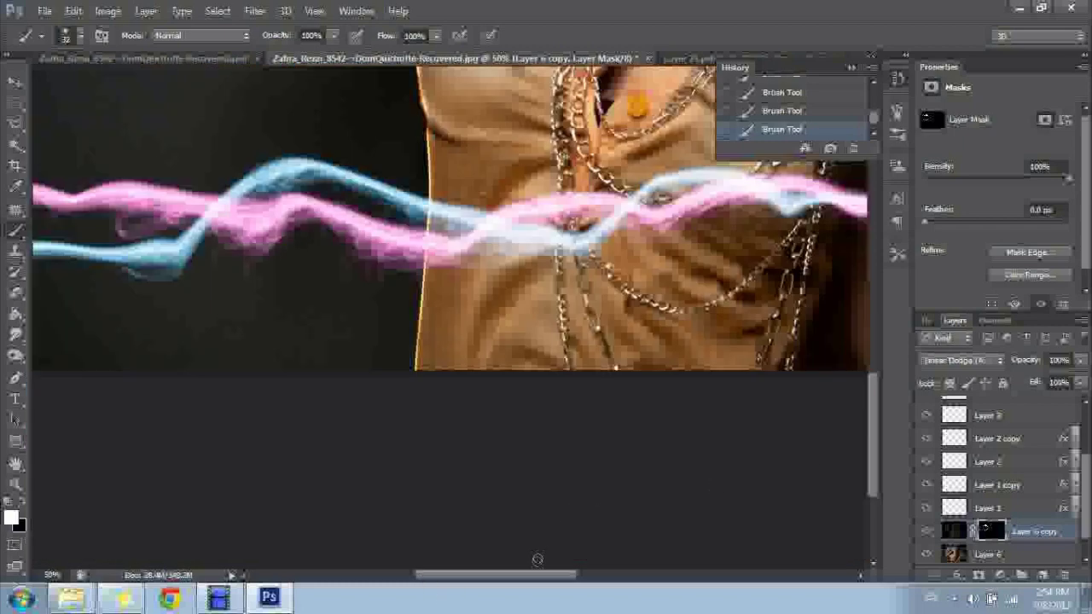
pyautogui.moveTo(553, 577); pyautogui.dragTo(588, 577)
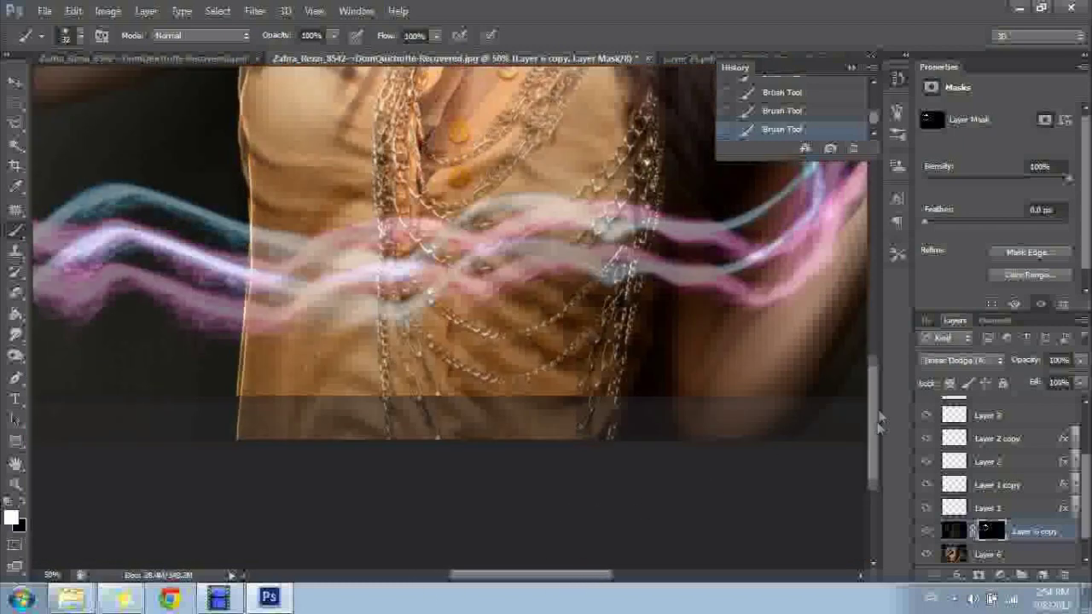
pyautogui.scroll(3, 880, 388)
pyautogui.scroll(5, 881, 388)
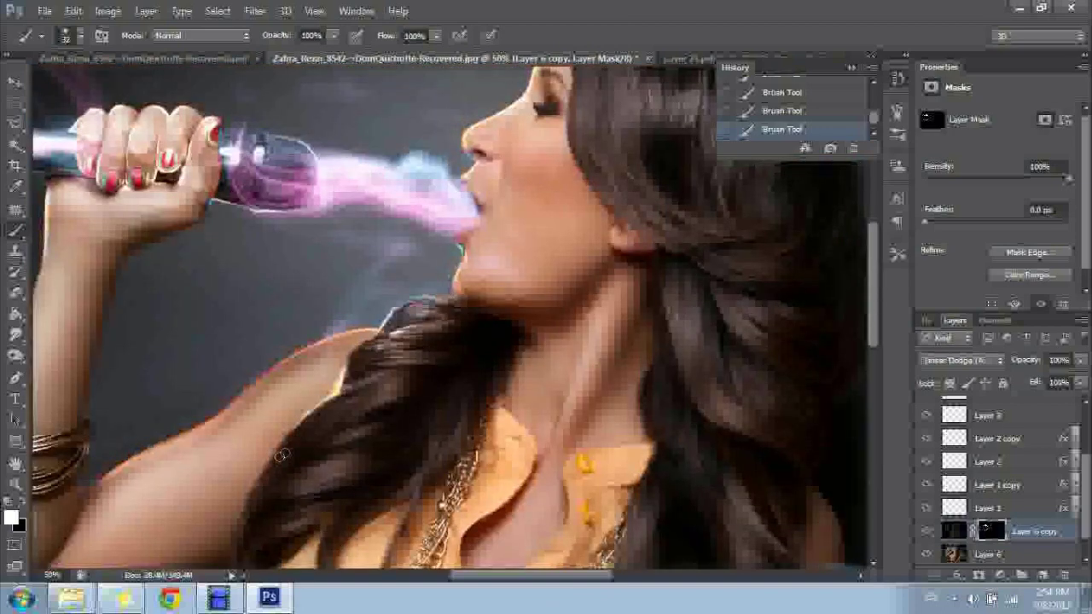
pyautogui.scroll(4, 873, 289)
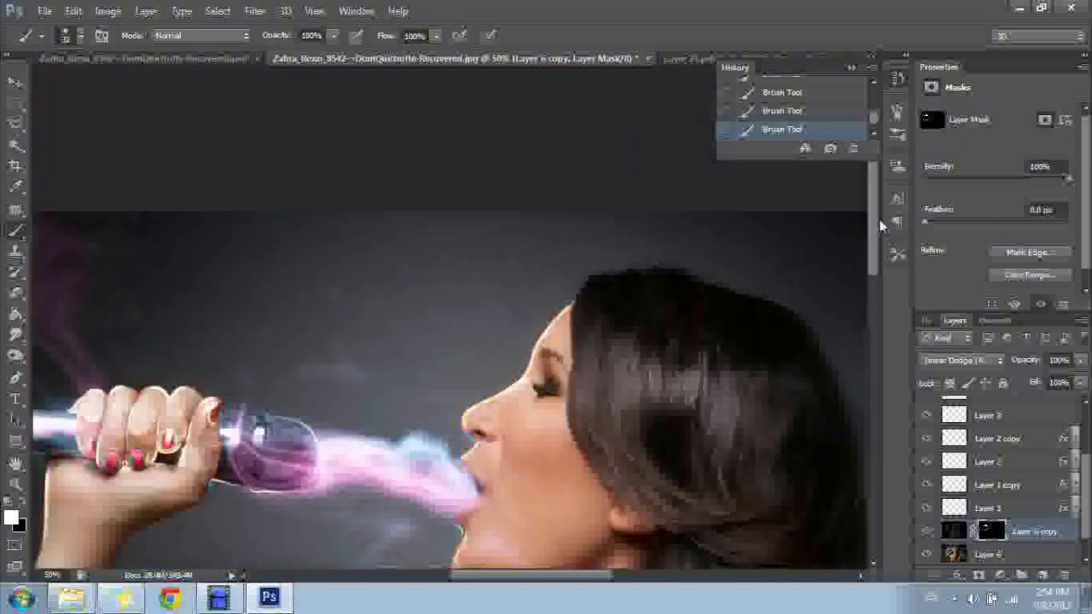
pyautogui.moveTo(723, 280); pyautogui.dragTo(821, 331)
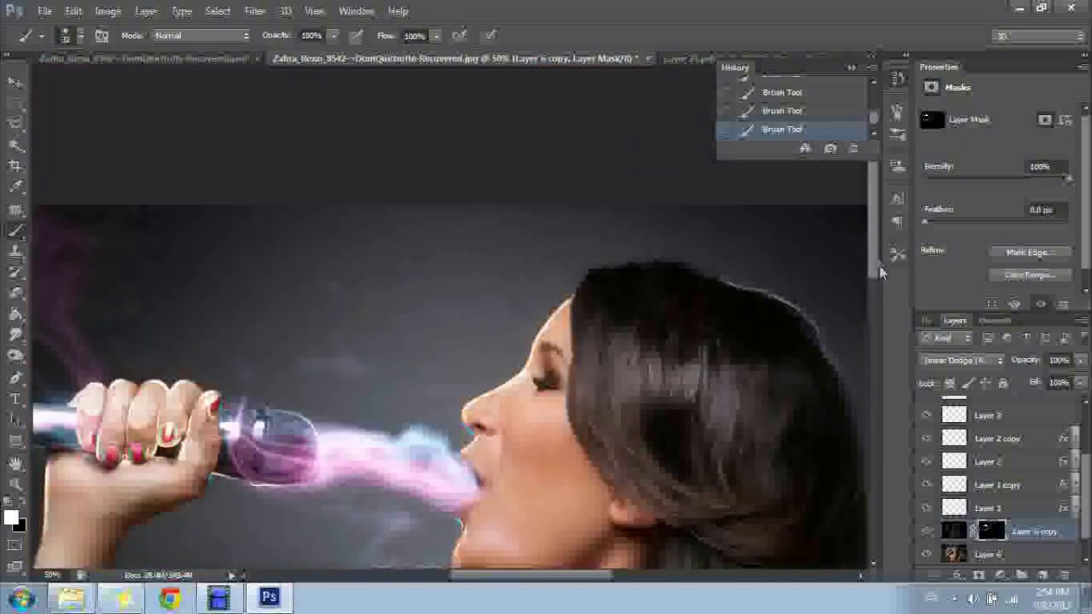
pyautogui.scroll(-2, 886, 292)
pyautogui.scroll(-3, 886, 292)
pyautogui.hscroll(2, 885, 293)
pyautogui.hscroll(2, 668, 261)
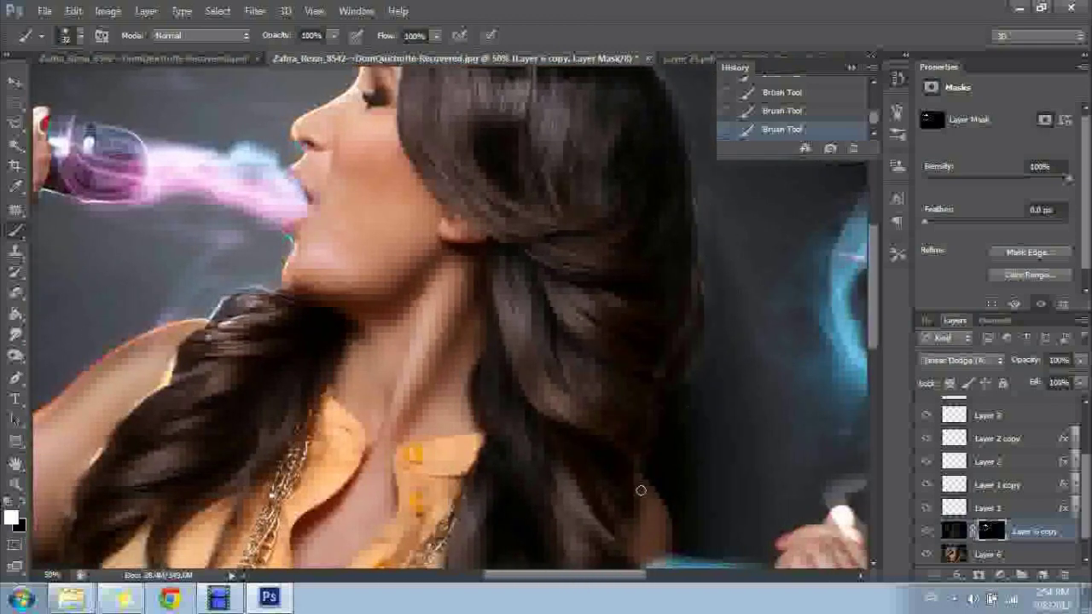
pyautogui.moveTo(871, 284); pyautogui.dragTo(855, 317)
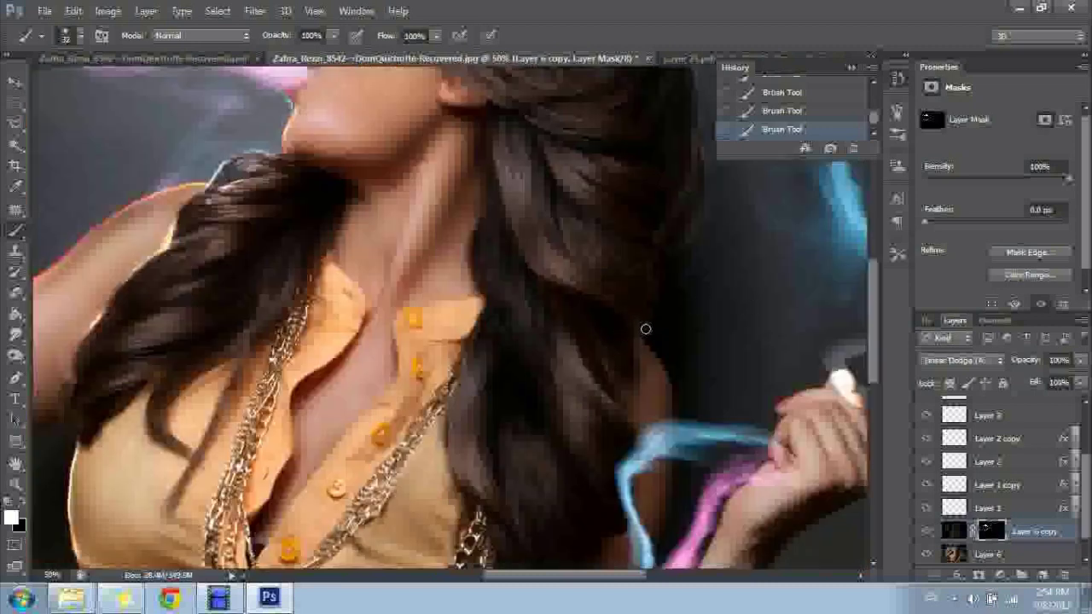
# - Brighten the hair edge, arm outline, right-hand fingers, wrist and lower hand
pyautogui.moveTo(662, 371); pyautogui.dragTo(672, 397)
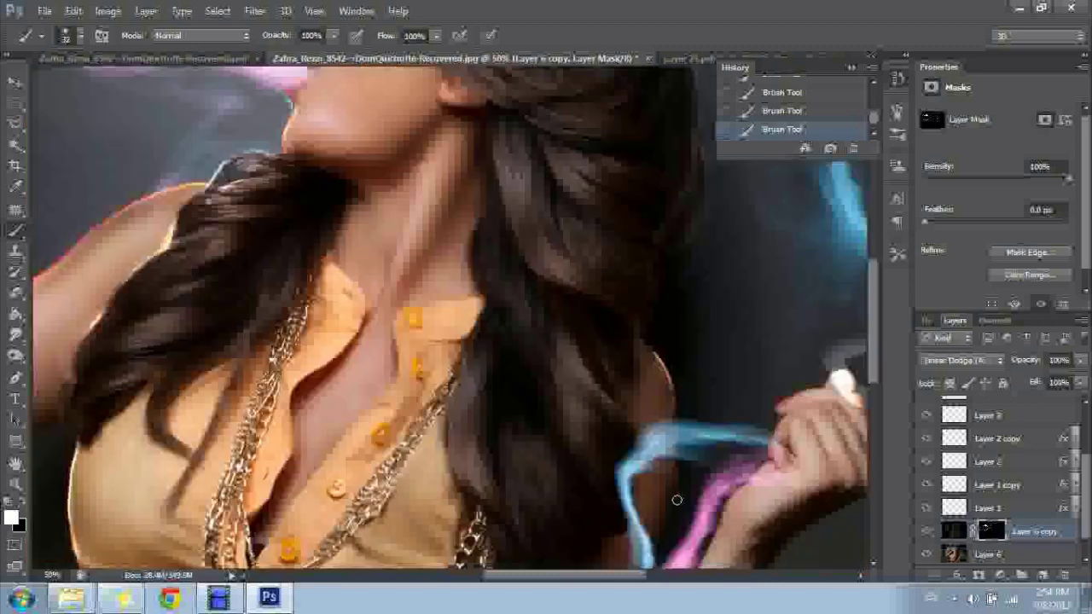
pyautogui.moveTo(869, 323); pyautogui.dragTo(876, 371)
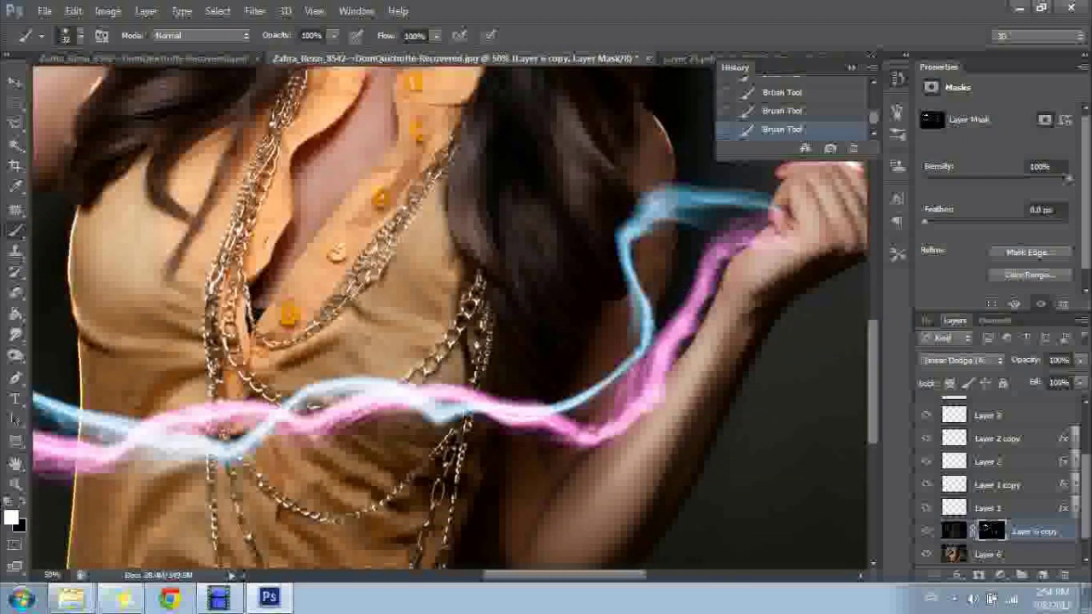
pyautogui.moveTo(733, 395)
pyautogui.mouseDown()
pyautogui.moveTo(773, 334)
pyautogui.moveTo(856, 254)
pyautogui.mouseUp()
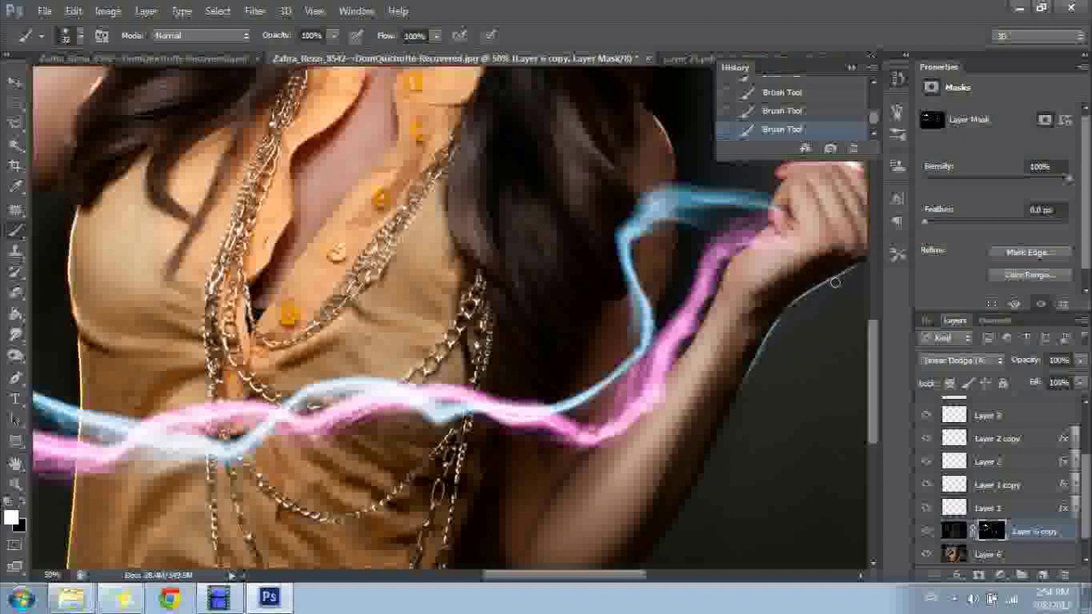
pyautogui.moveTo(872, 352); pyautogui.dragTo(872, 313)
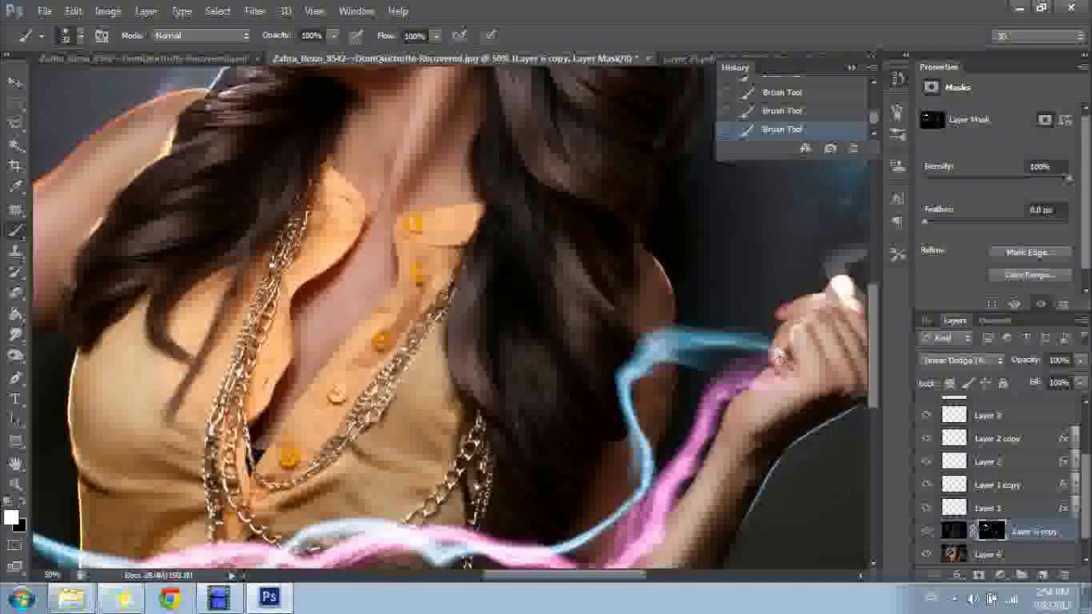
pyautogui.moveTo(778, 358)
pyautogui.mouseDown()
pyautogui.moveTo(833, 329)
pyautogui.moveTo(871, 383)
pyautogui.mouseUp()
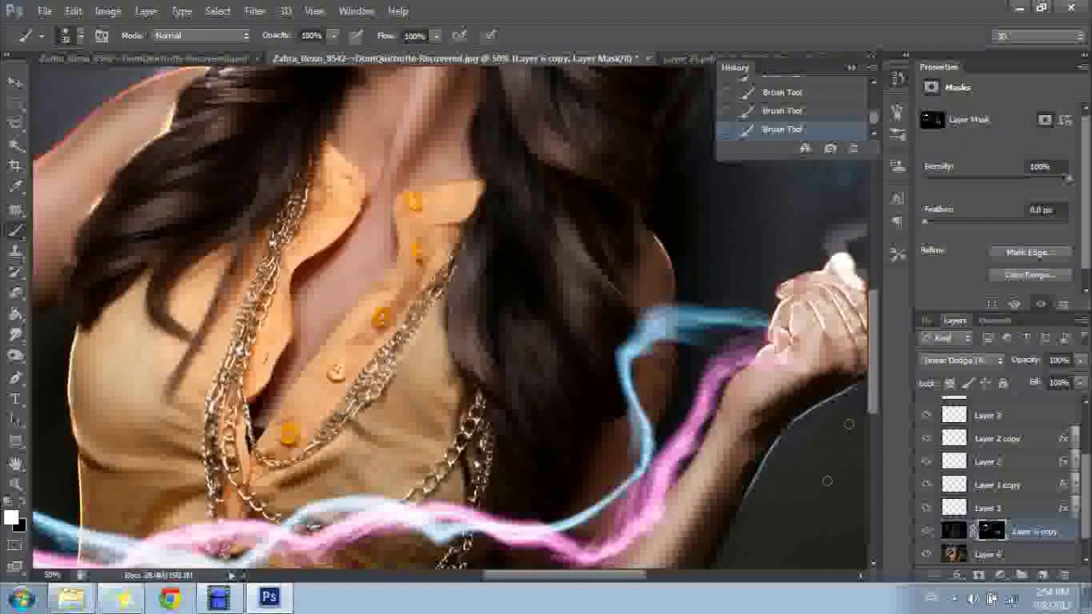
pyautogui.moveTo(597, 574); pyautogui.dragTo(646, 574)
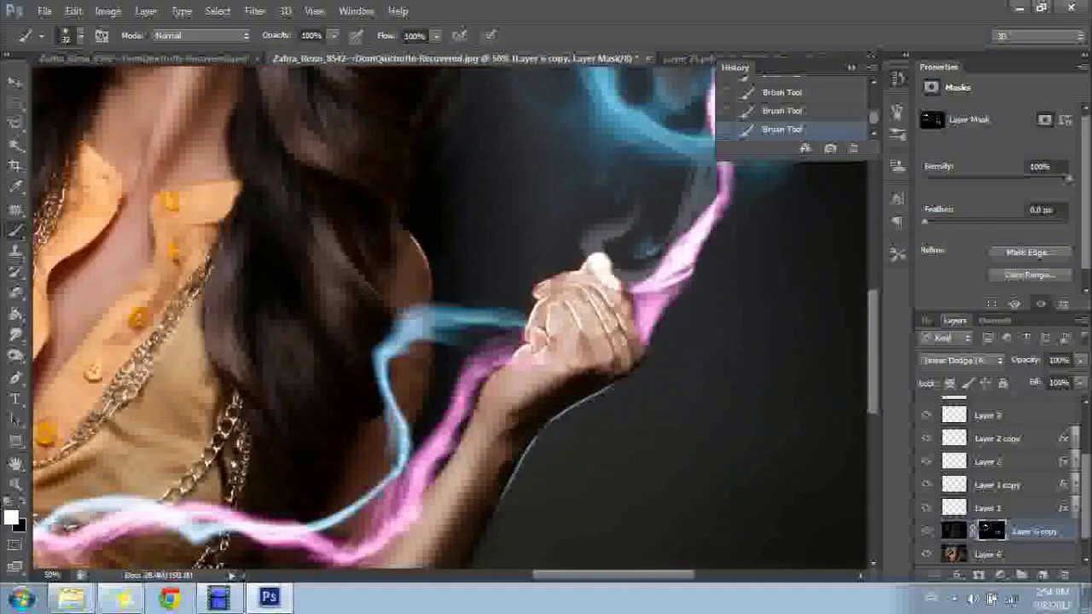
pyautogui.moveTo(548, 386); pyautogui.dragTo(512, 399)
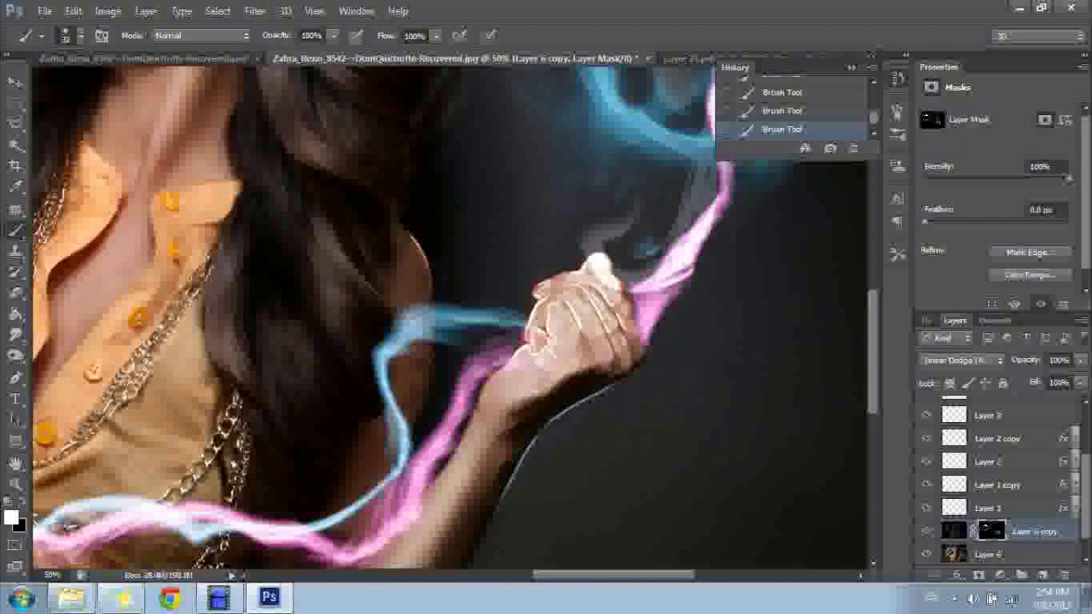
pyautogui.moveTo(589, 372); pyautogui.dragTo(505, 410)
pyautogui.moveTo(602, 332); pyautogui.dragTo(631, 372)
pyautogui.moveTo(623, 294)
pyautogui.mouseDown()
pyautogui.moveTo(638, 317)
pyautogui.moveTo(556, 401)
pyautogui.moveTo(499, 431)
pyautogui.mouseUp()
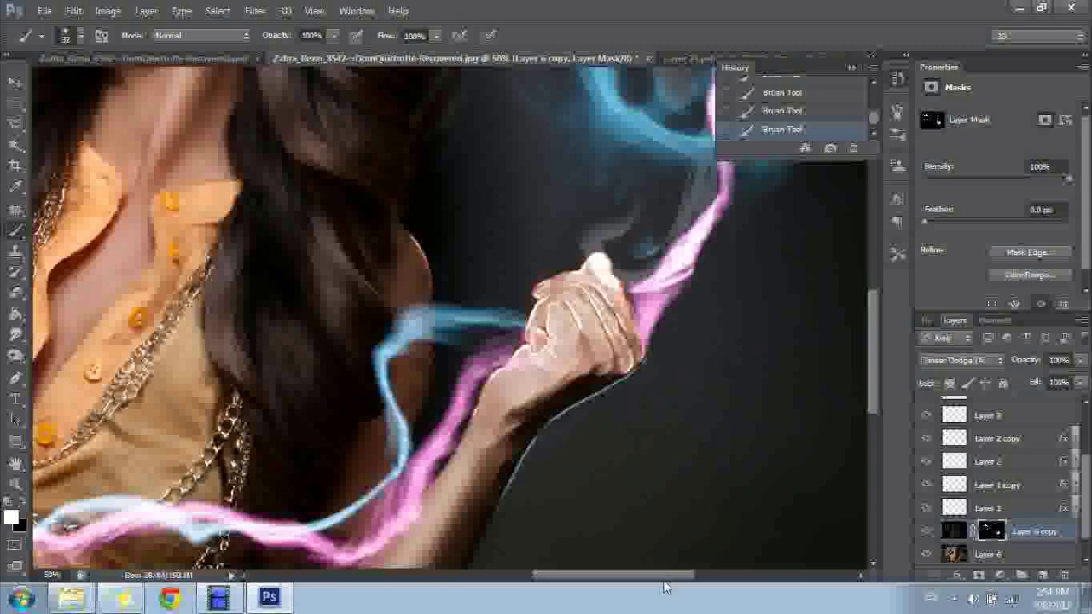
# - Brighten the raised arm's underside, the face edge along the hairline and the strand below the ear
pyautogui.hscroll(-5, 568, 310)
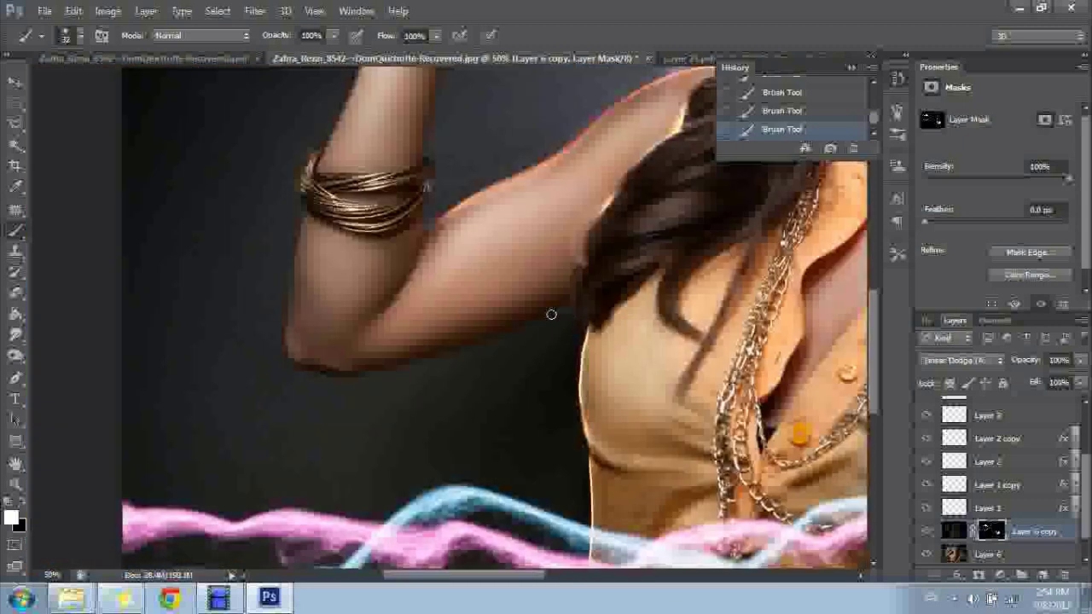
pyautogui.moveTo(551, 314)
pyautogui.mouseDown()
pyautogui.moveTo(304, 370)
pyautogui.moveTo(292, 261)
pyautogui.moveTo(306, 190)
pyautogui.mouseUp()
pyautogui.scroll(10, 882, 321)
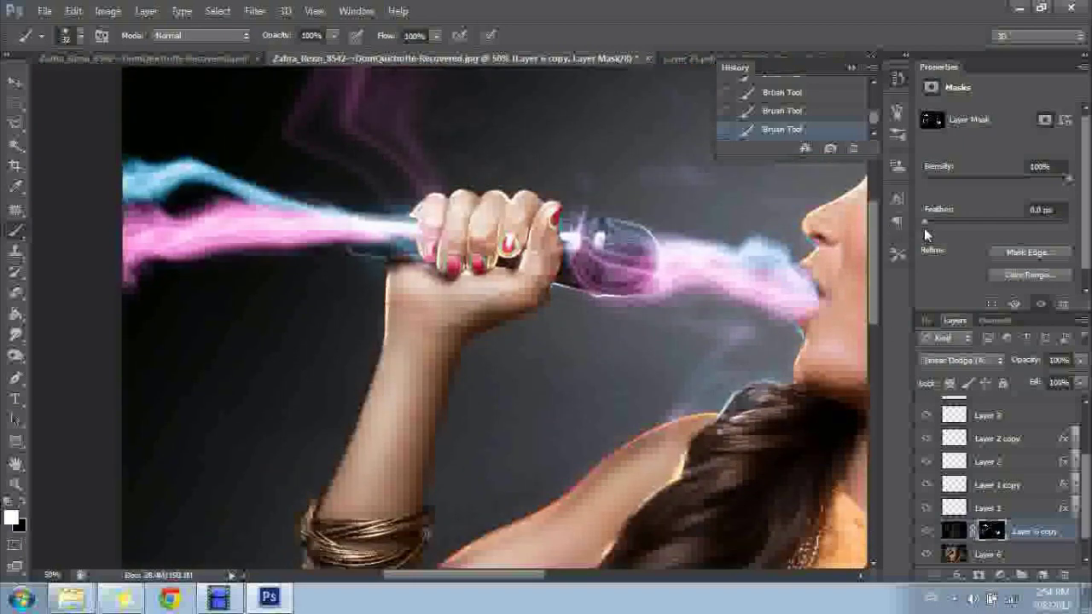
pyautogui.moveTo(468, 573); pyautogui.dragTo(561, 569)
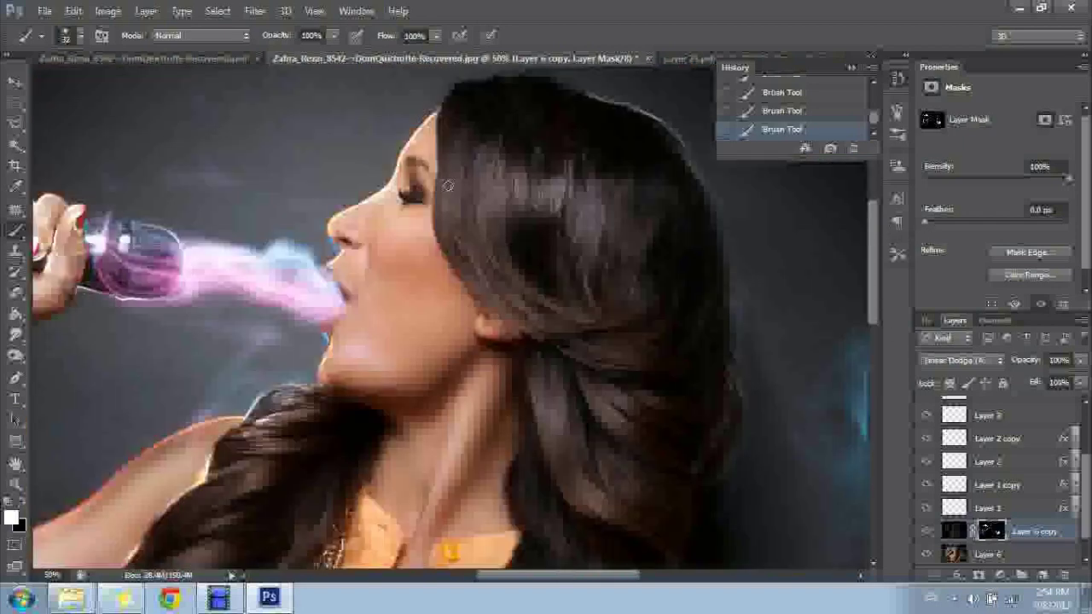
pyautogui.moveTo(438, 113)
pyautogui.mouseDown()
pyautogui.moveTo(440, 235)
pyautogui.moveTo(499, 307)
pyautogui.moveTo(621, 350)
pyautogui.mouseUp()
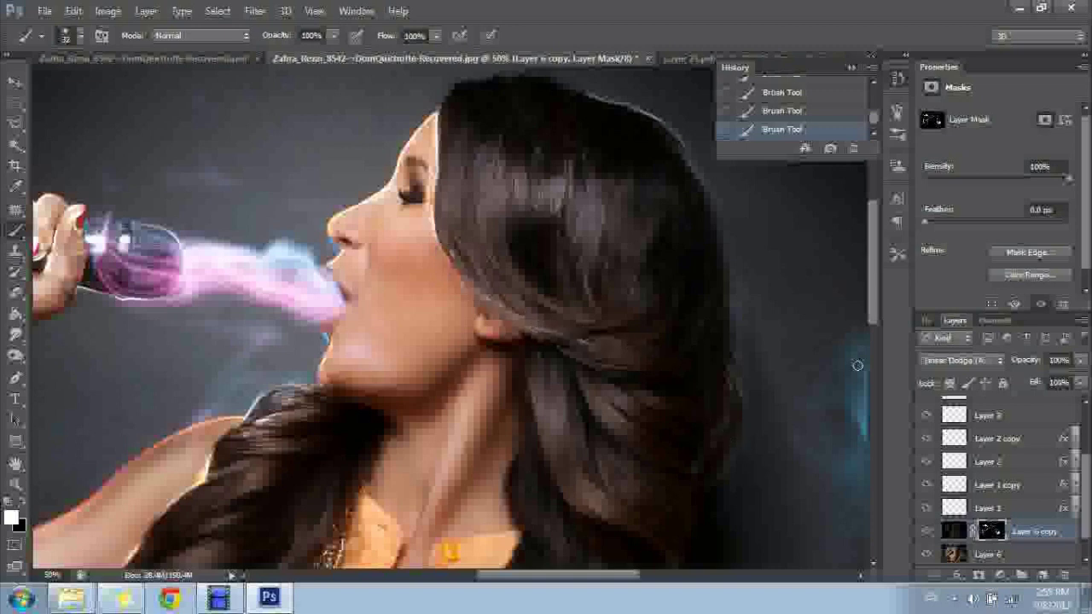
pyautogui.moveTo(535, 388); pyautogui.dragTo(554, 529)
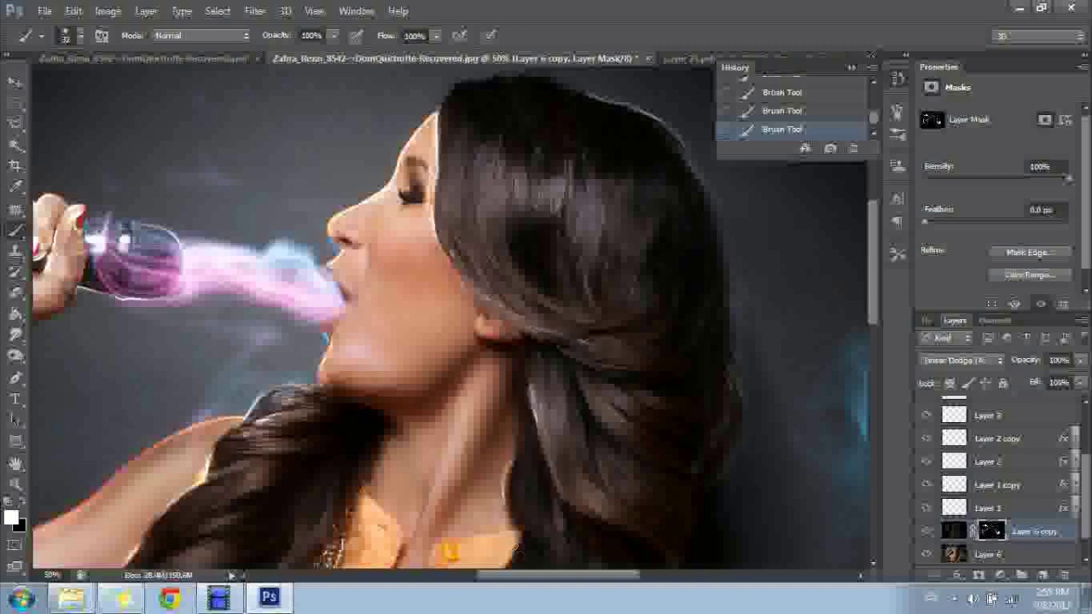
pyautogui.scroll(-3, 880, 314)
pyautogui.scroll(-3, 880, 308)
pyautogui.moveTo(514, 295)
pyautogui.mouseDown()
pyautogui.moveTo(493, 471)
pyautogui.moveTo(546, 559)
pyautogui.mouseUp()
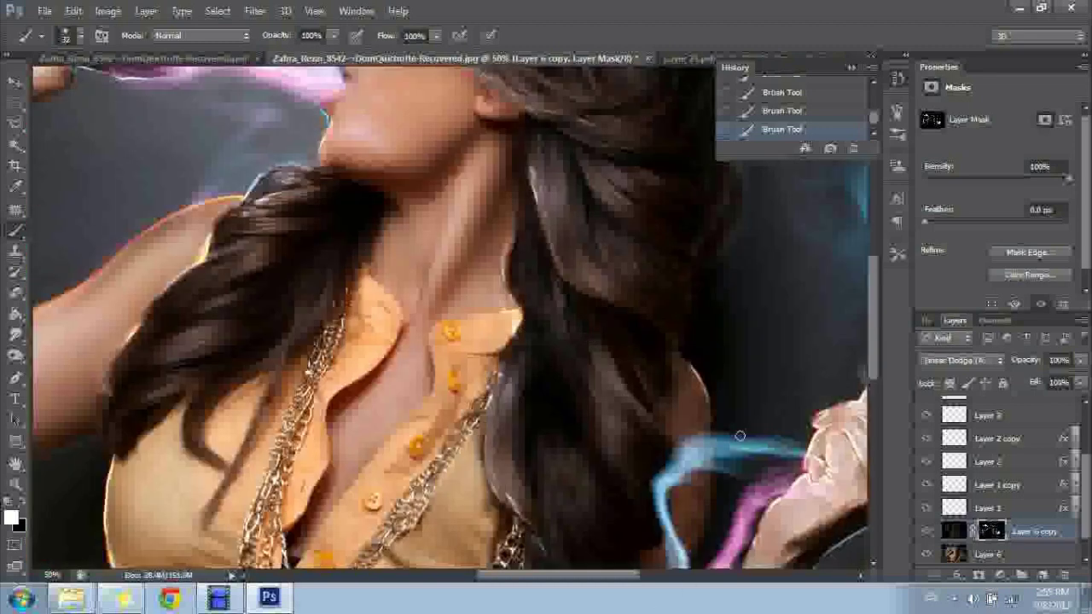
pyautogui.click(15, 483)
# - At 25% zoom, colorize Layer 0 copy's image with Hue/Saturation at Hue 309
pyautogui.hotkey('ctrl', '-')
pyautogui.hotkey('ctrl', '-')
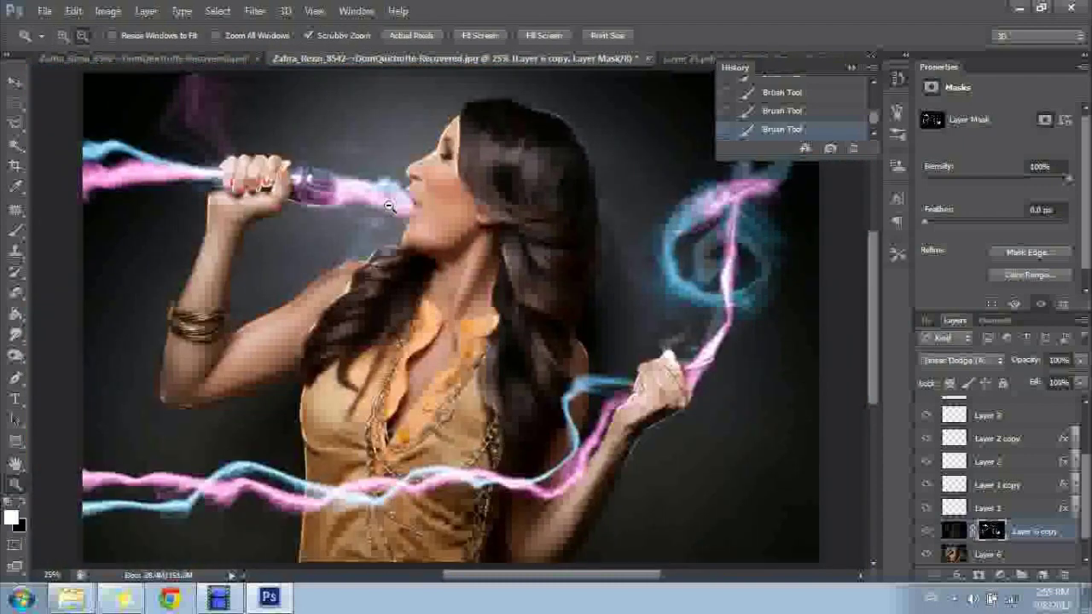
pyautogui.hotkey('ctrl', '-')
pyautogui.click(62, 35)
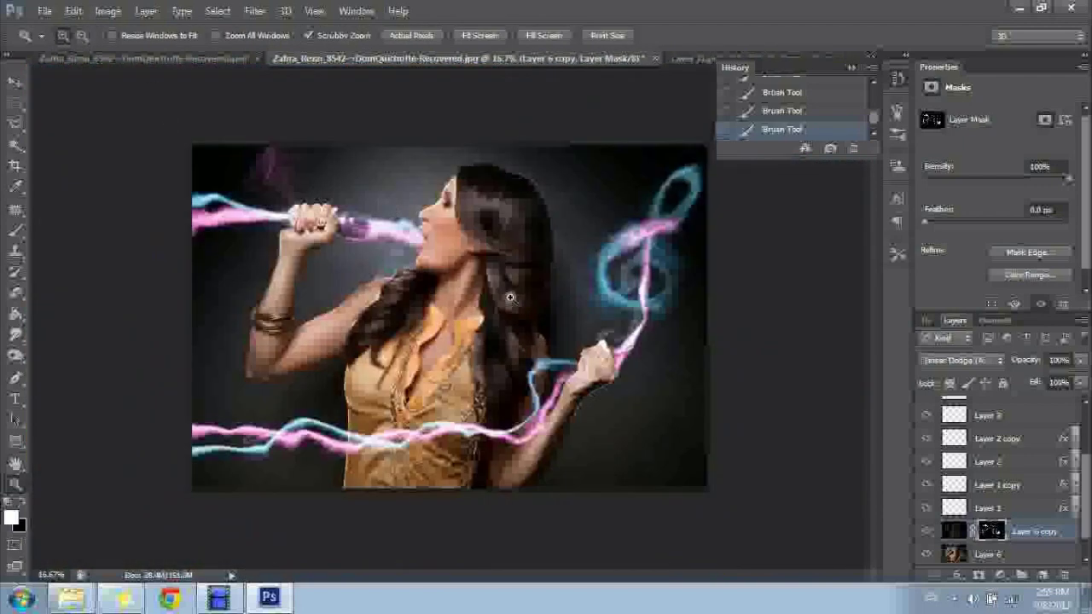
pyautogui.click(523, 313)
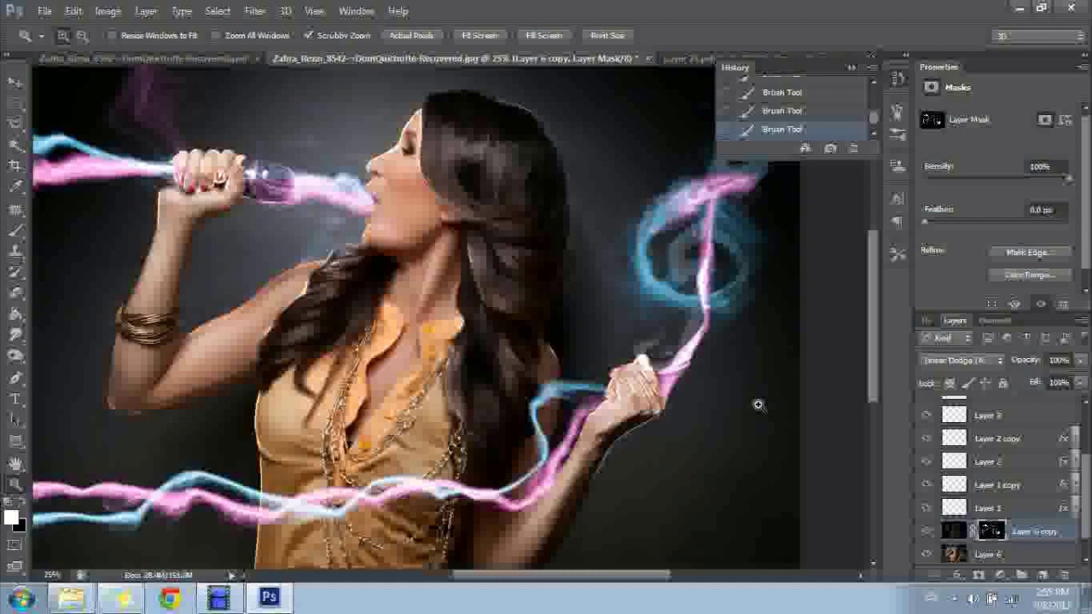
pyautogui.click(956, 531)
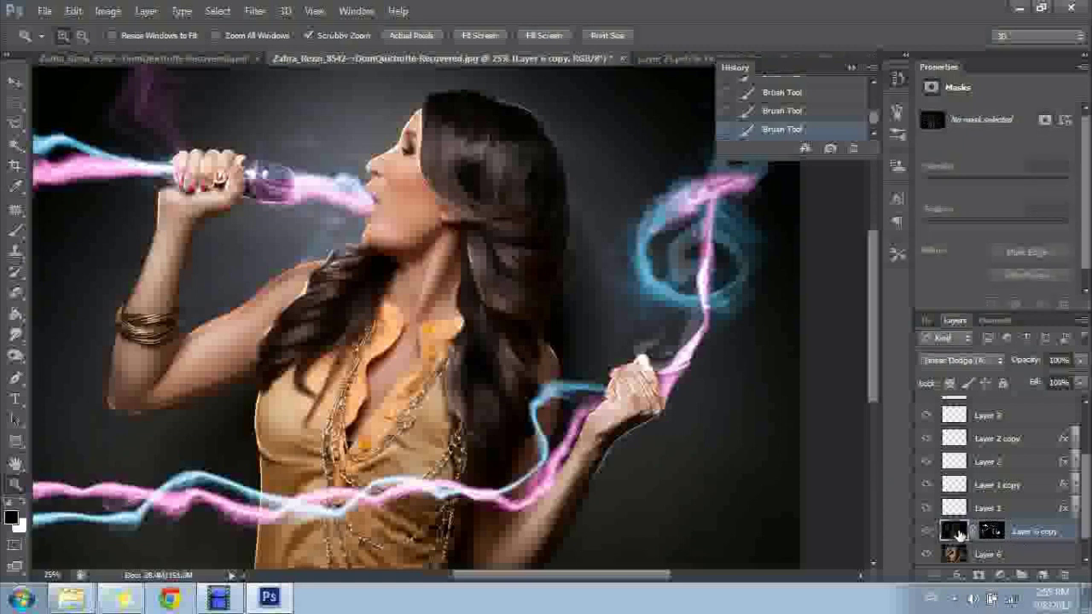
pyautogui.hotkey('ctrl', 'u')
pyautogui.click(900, 420)
pyautogui.click(661, 331)
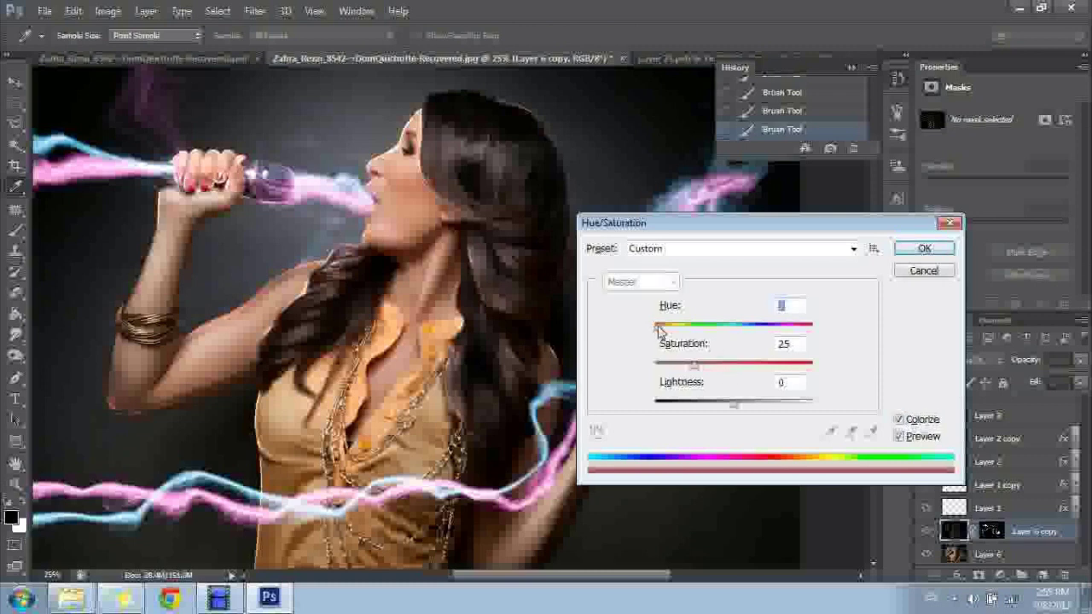
pyautogui.moveTo(658, 331); pyautogui.dragTo(792, 333)
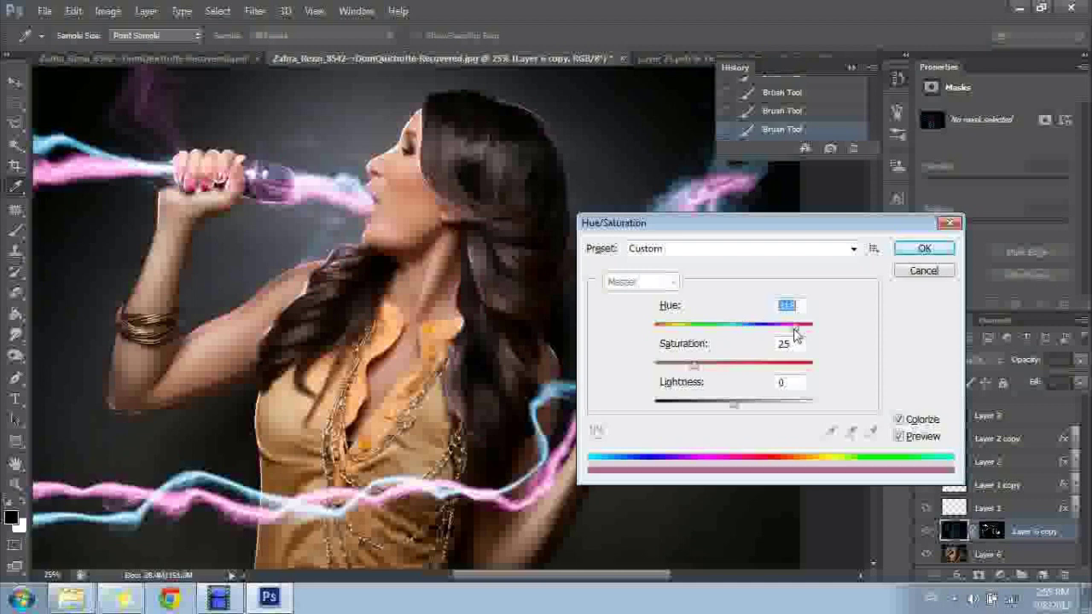
pyautogui.moveTo(698, 366)
pyautogui.mouseDown()
pyautogui.moveTo(707, 367)
pyautogui.moveTo(689, 369)
pyautogui.mouseUp()
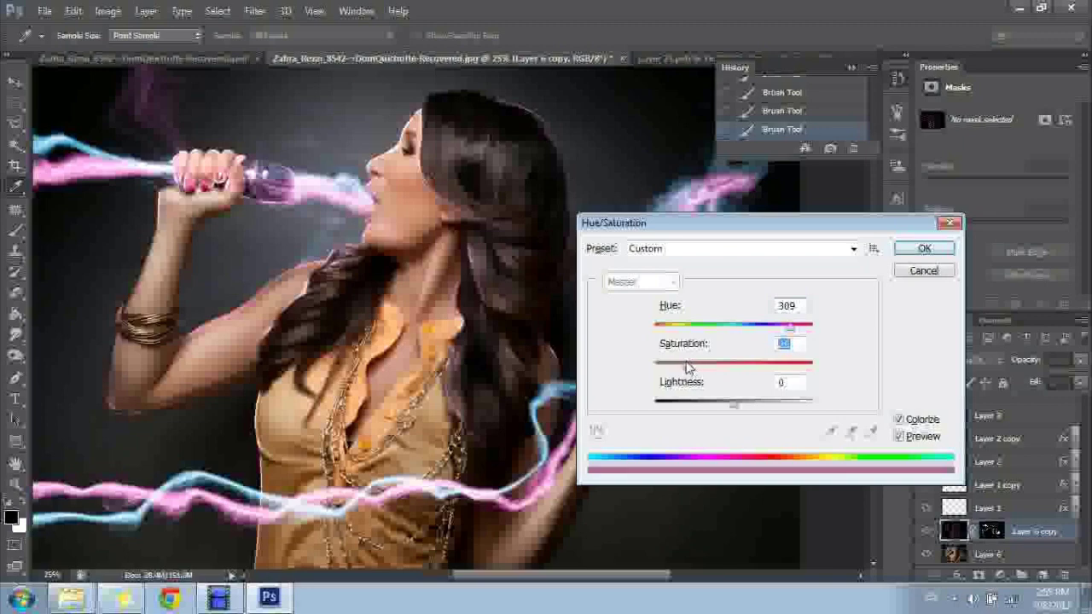
pyautogui.click(924, 249)
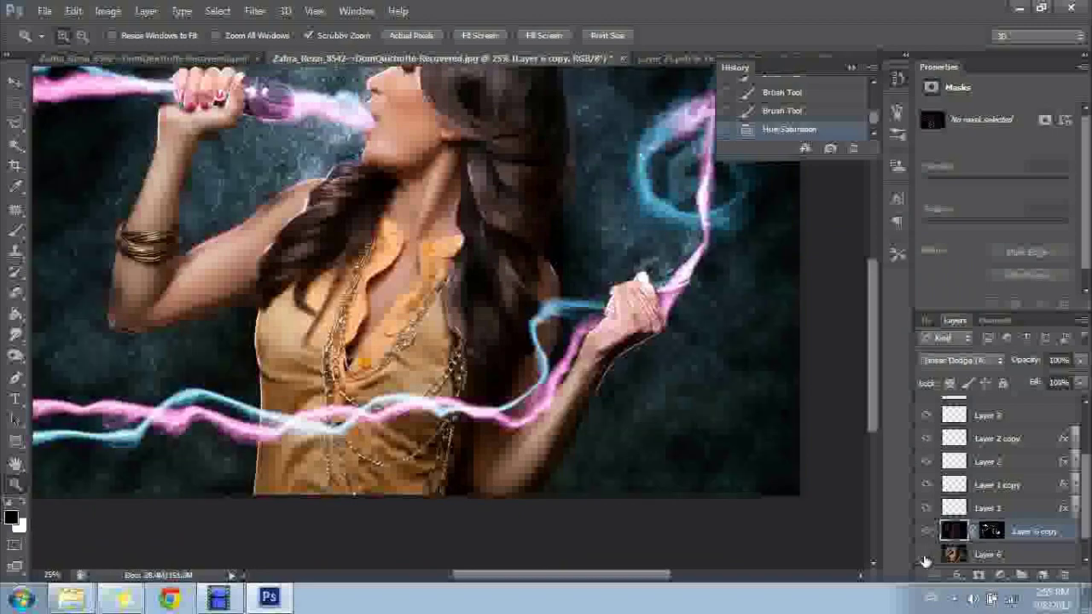
pyautogui.scroll(5, 872, 301)
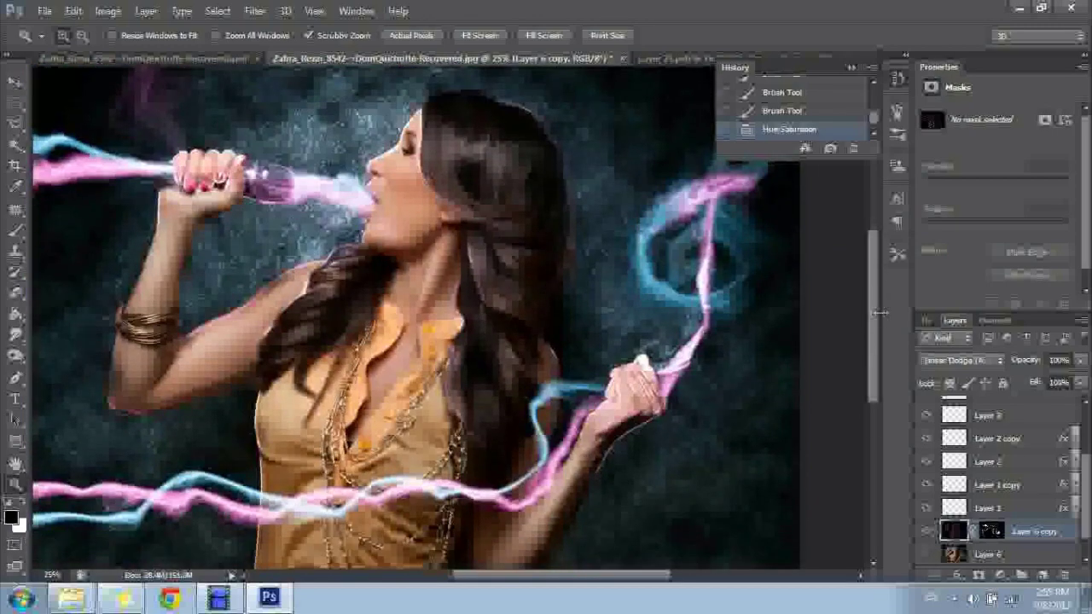
pyautogui.moveTo(631, 578)
pyautogui.mouseDown()
pyautogui.moveTo(585, 580)
pyautogui.moveTo(108, 68)
pyautogui.mouseUp()
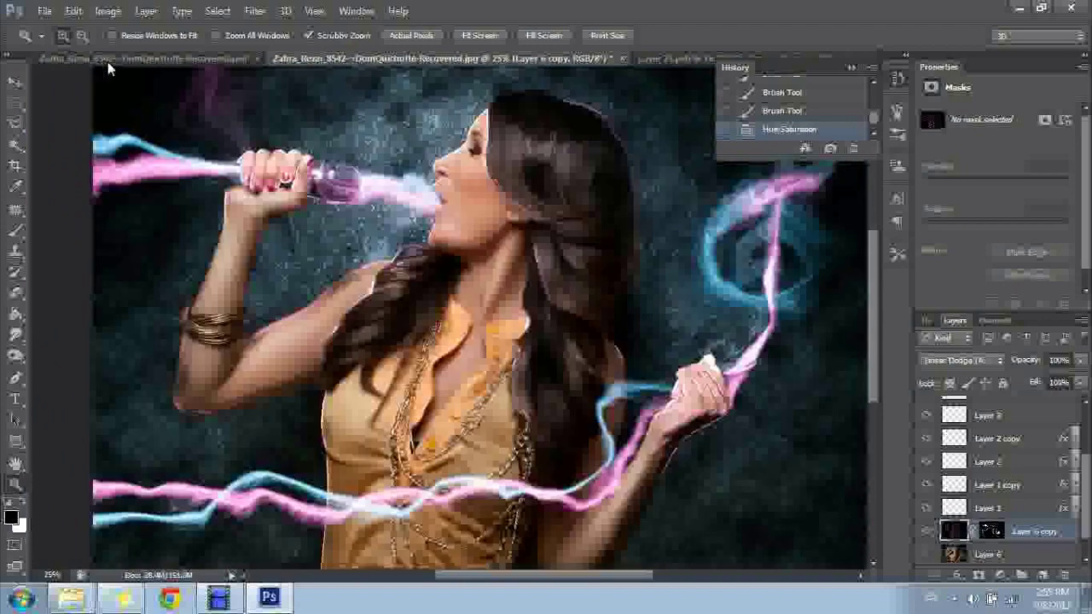
pyautogui.keyDown('alt'); pyautogui.click(539, 210); pyautogui.keyUp('alt')
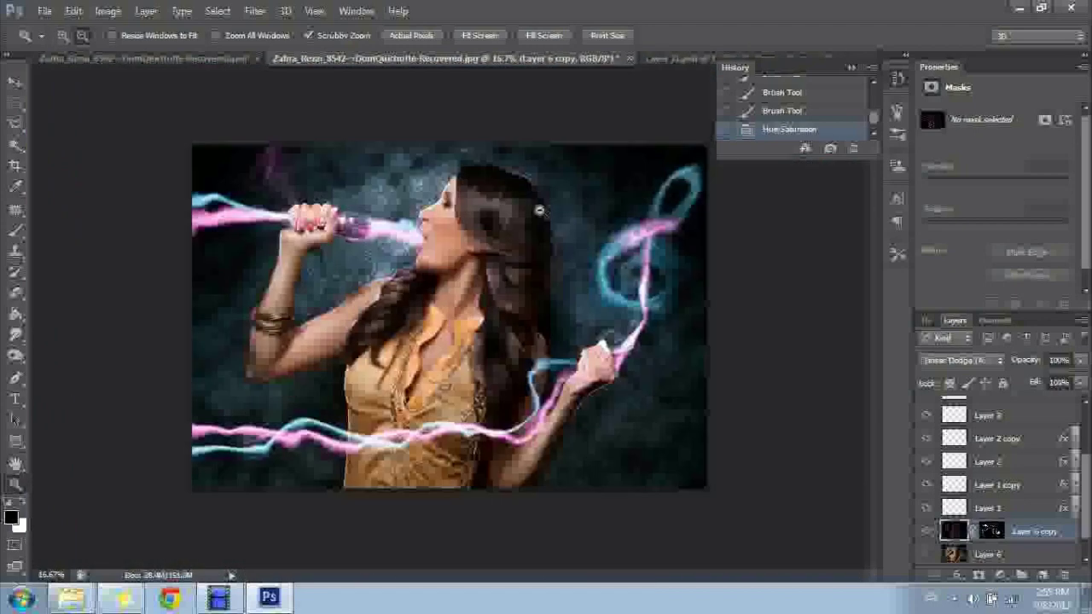
pyautogui.click(197, 59)
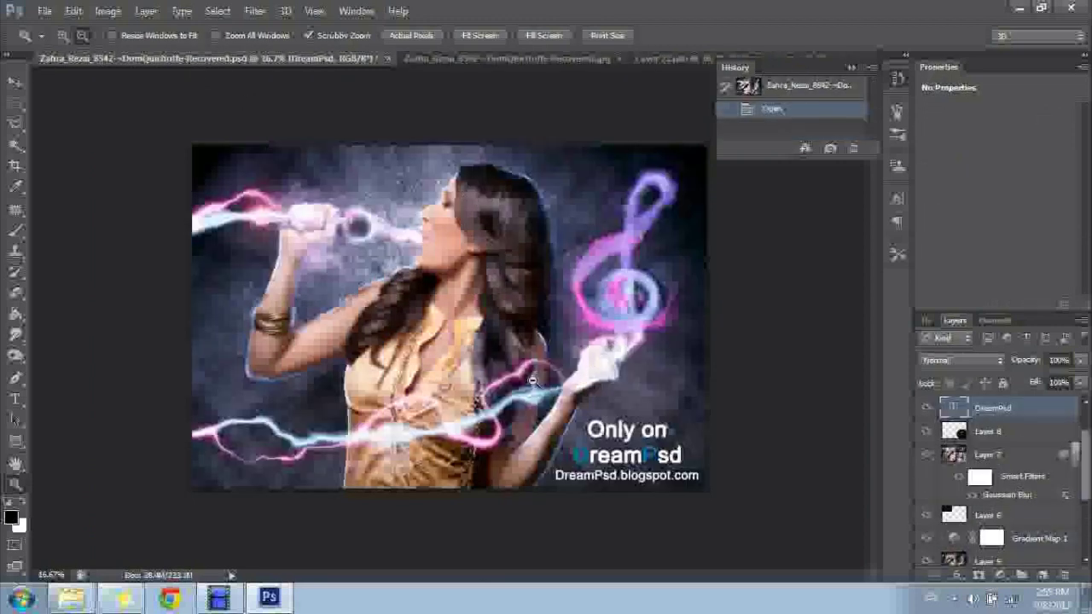
pyautogui.click(447, 60)
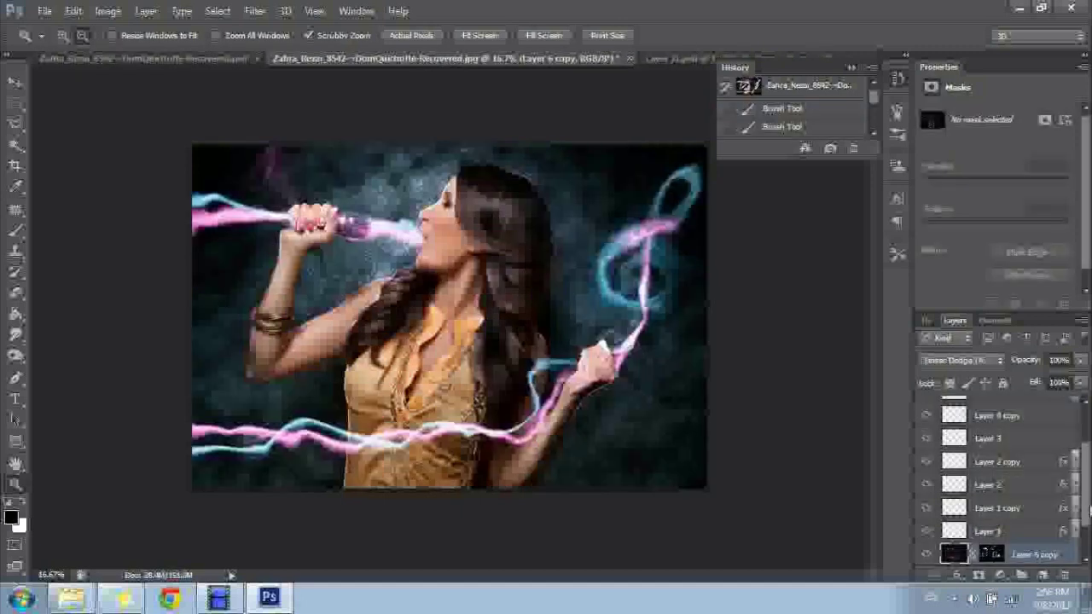
pyautogui.scroll(2, 1088, 499)
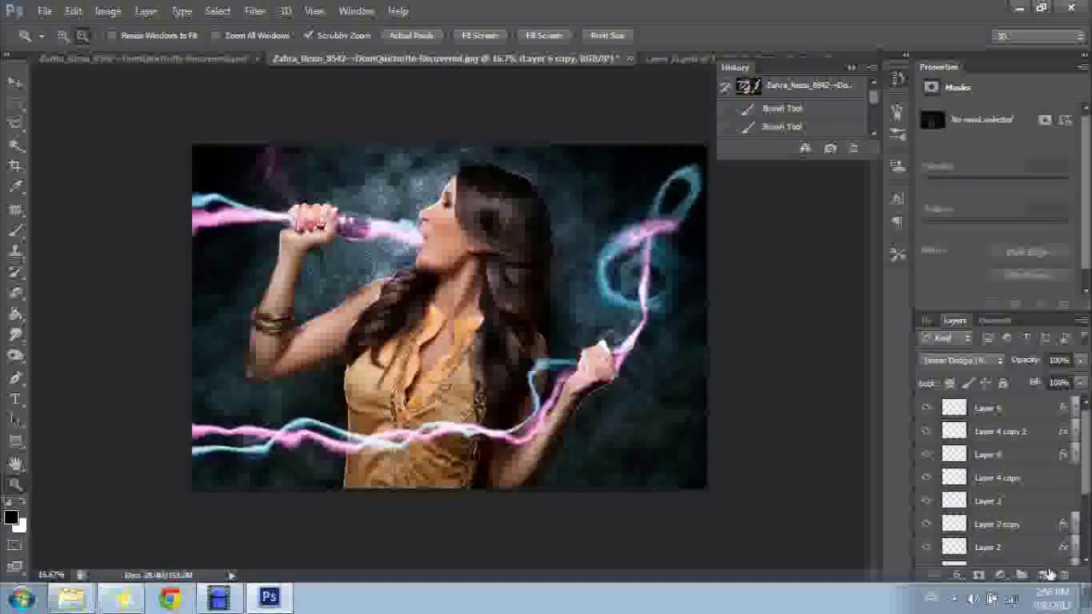
pyautogui.click(1044, 573)
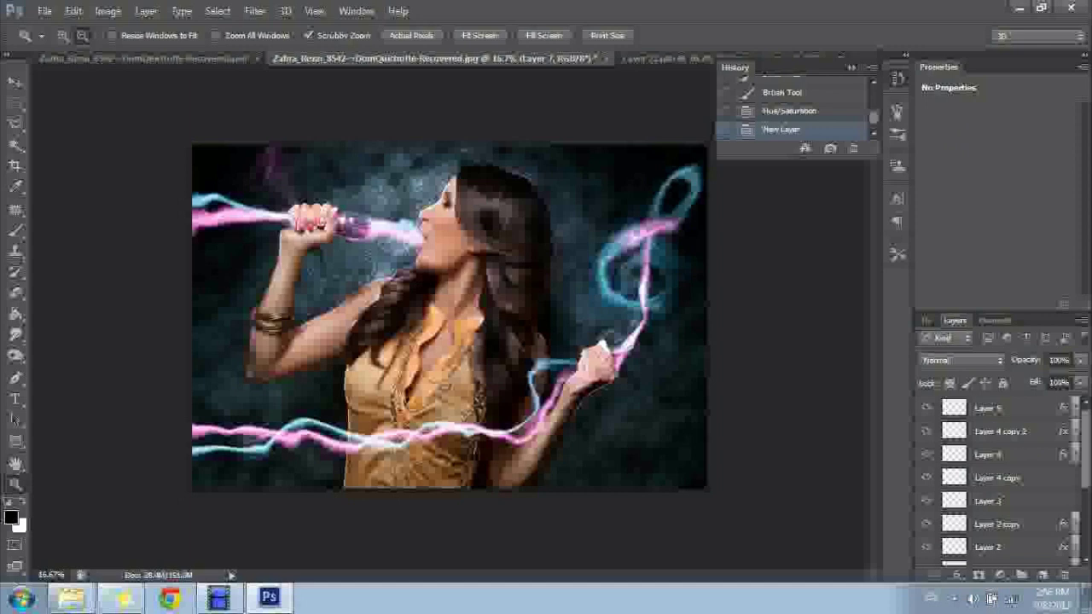
# - Undo the accidental layer and add a new empty layer at the top
pyautogui.click(1076, 416)
pyautogui.hotkey('ctrl', 'z')
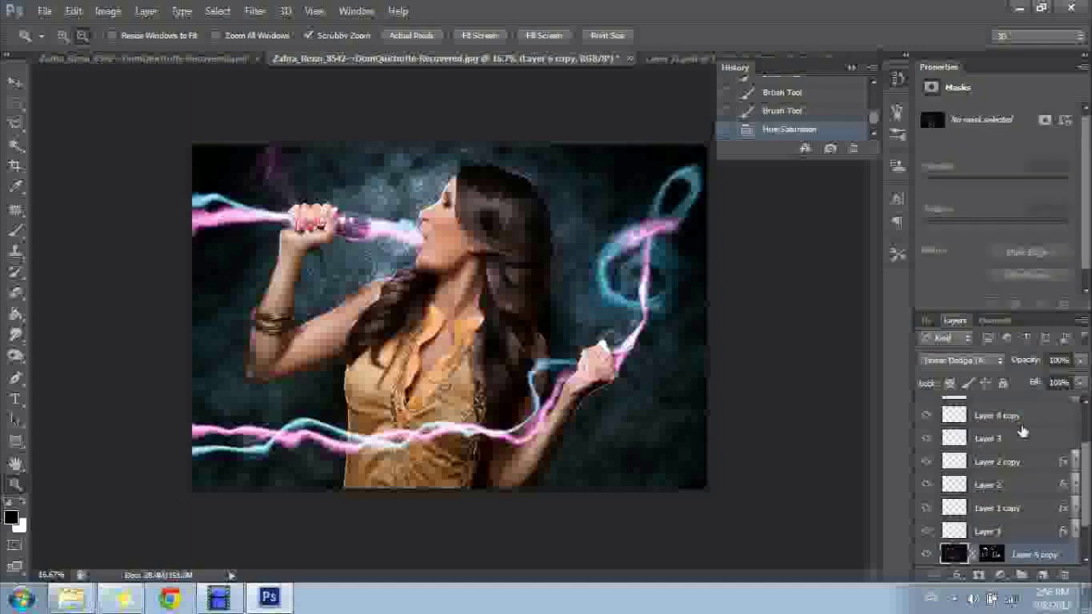
pyautogui.moveTo(1087, 467); pyautogui.dragTo(1087, 415)
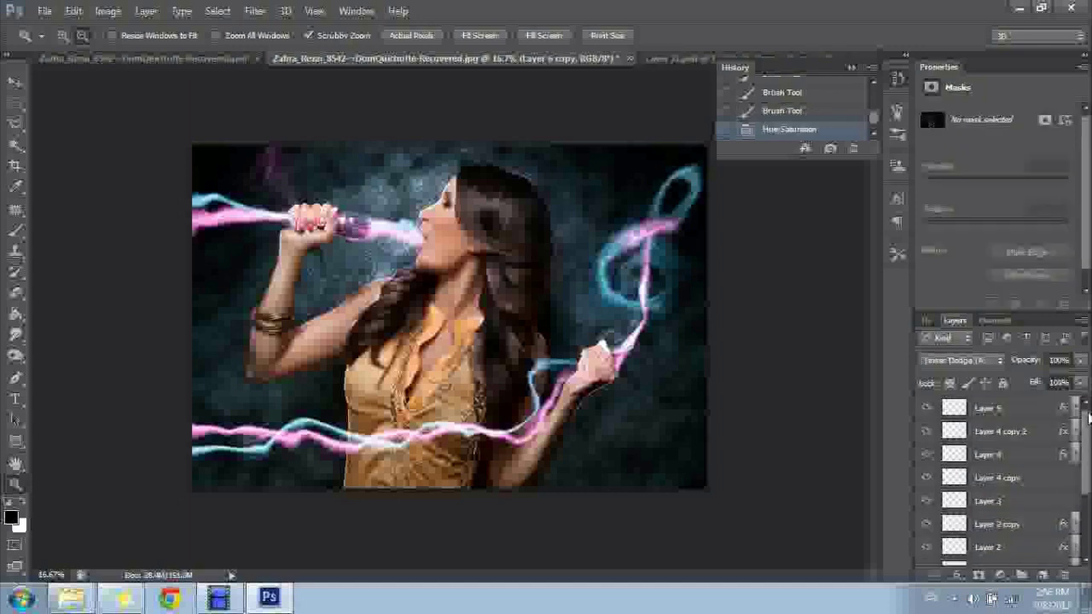
pyautogui.click(1044, 576)
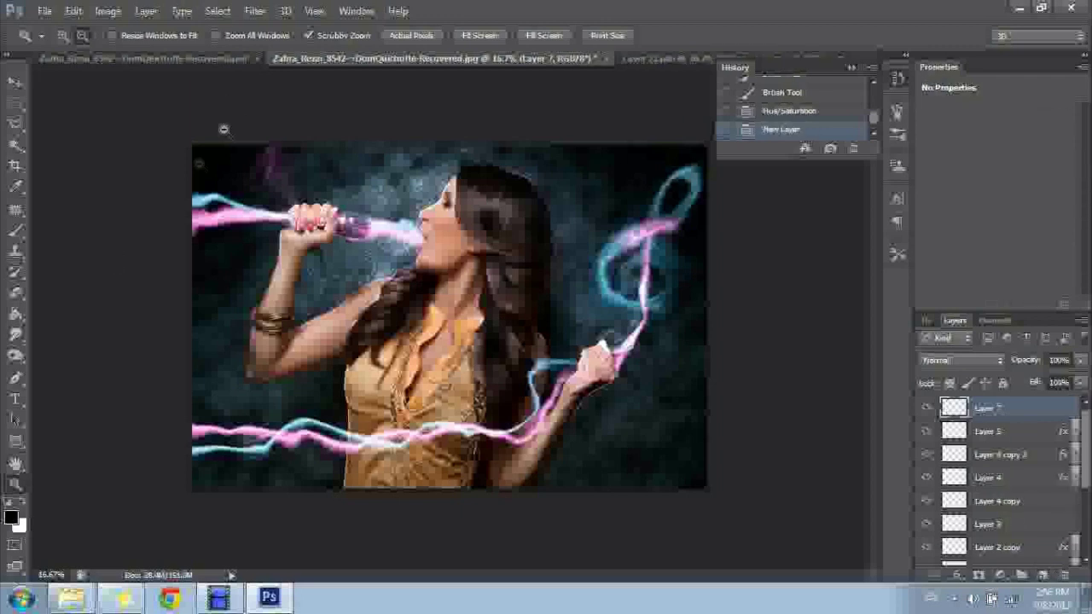
# - Fill a large elliptical selection over the face and chest with solid black, then deselect
pyautogui.click(13, 106)
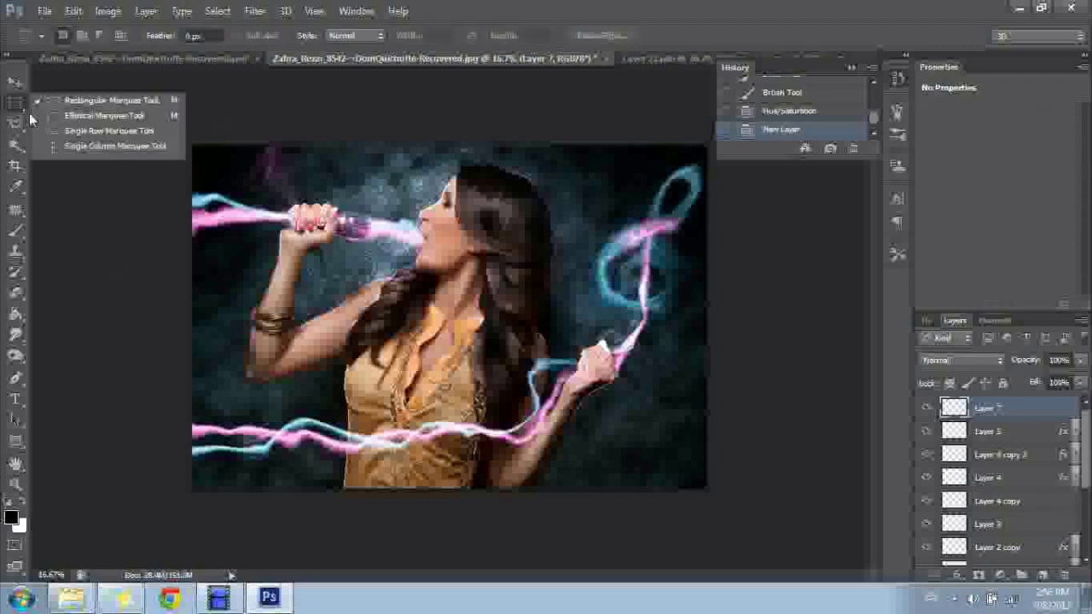
pyautogui.click(86, 115)
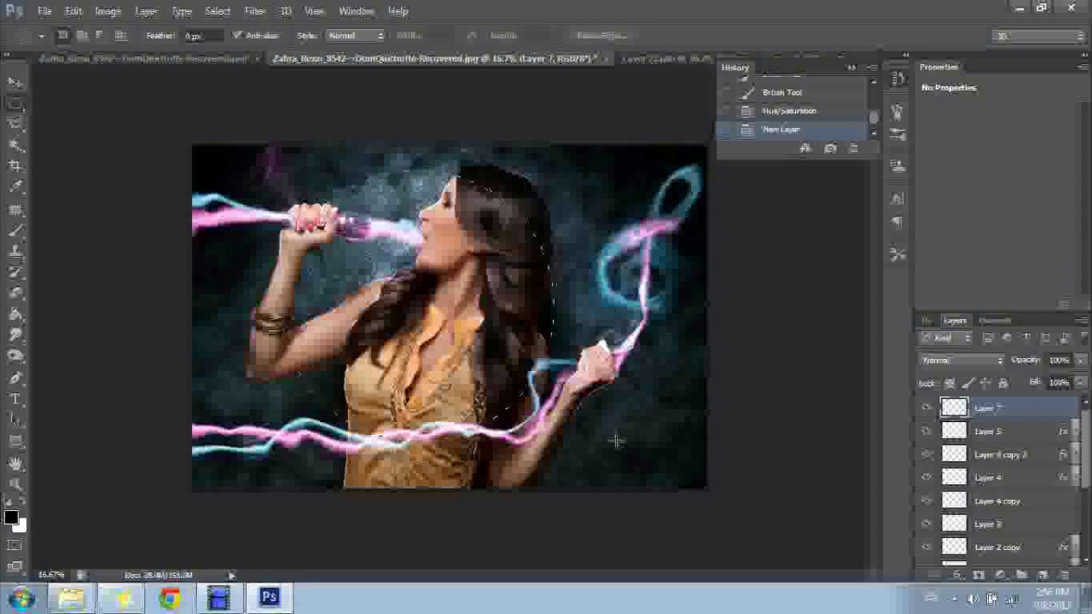
pyautogui.moveTo(281, 169); pyautogui.dragTo(616, 440)
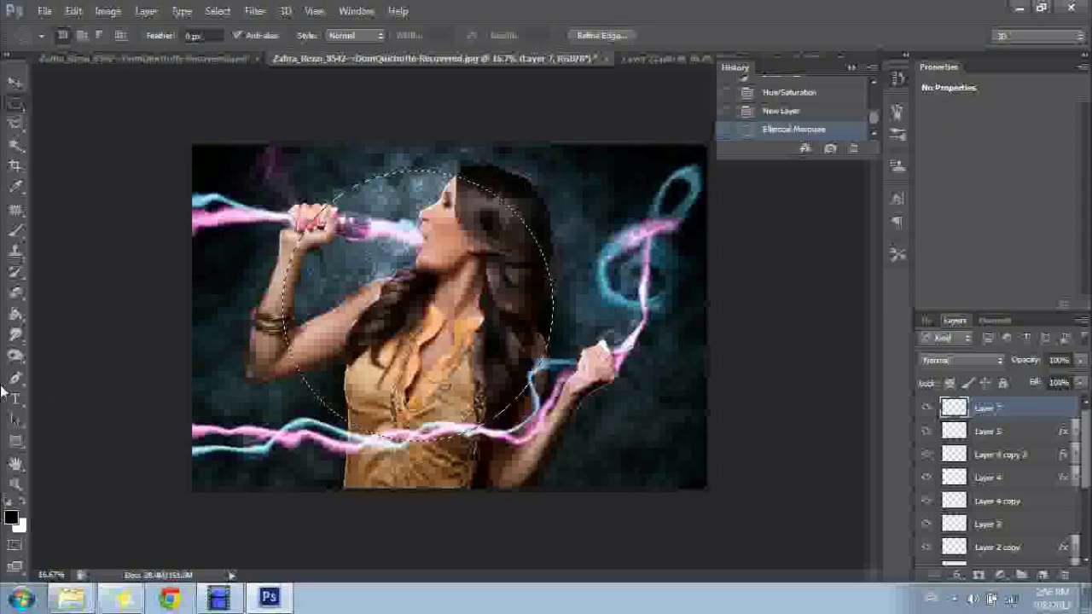
pyautogui.click(17, 316)
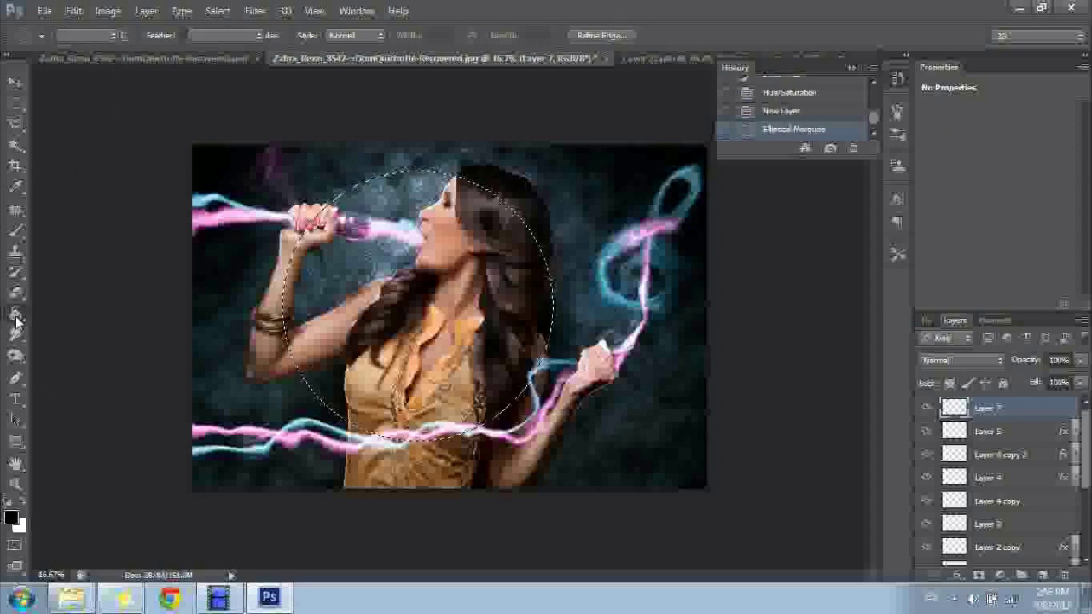
pyautogui.click(383, 290)
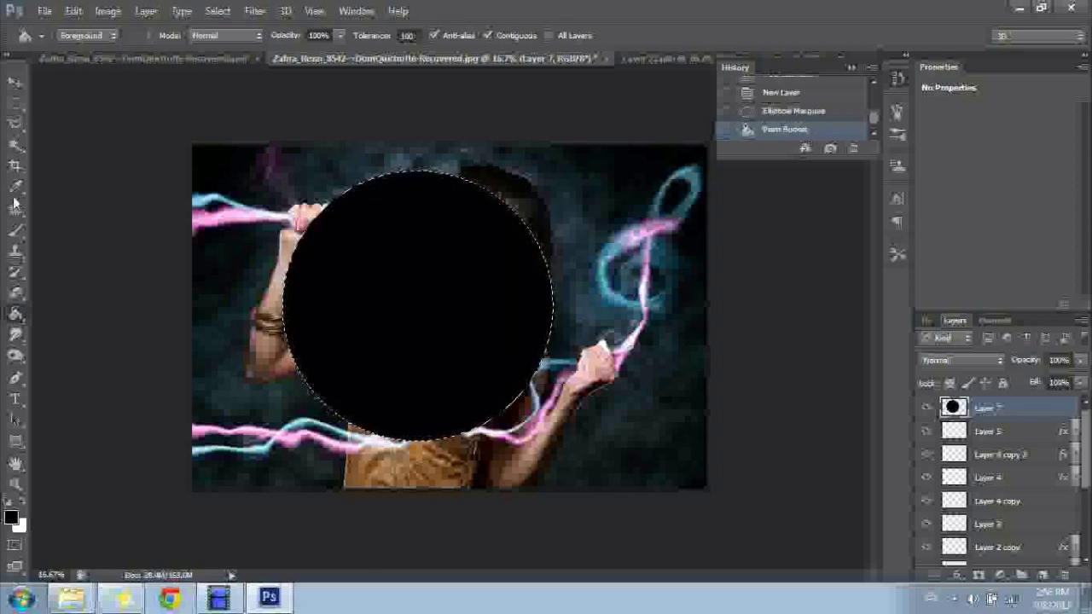
pyautogui.click(17, 145)
pyautogui.hotkey('ctrl', 'd')
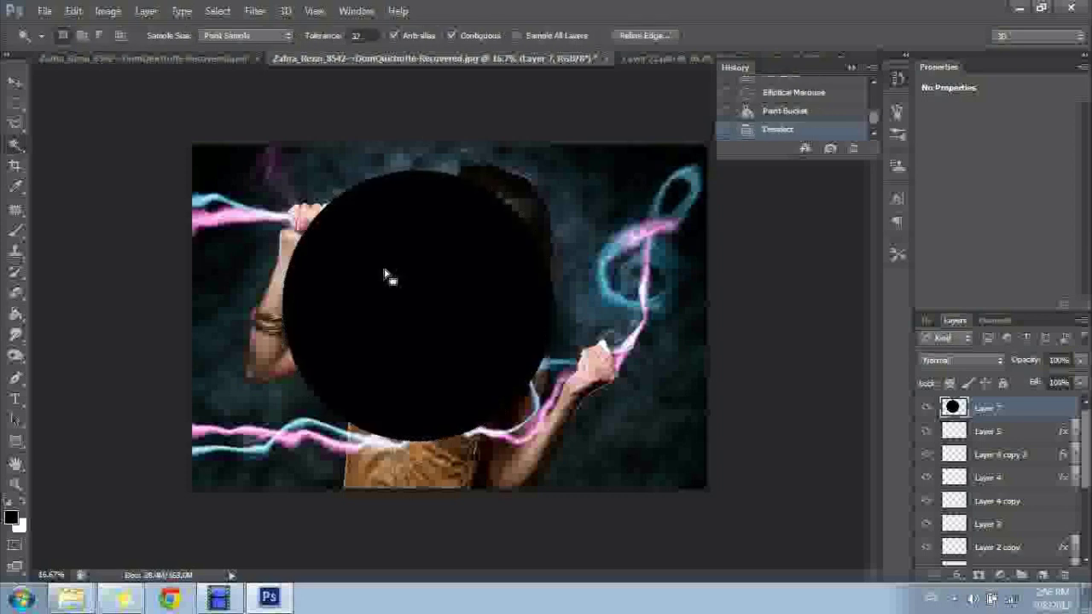
# - Render a Lens Flare on the black circle and set Layer 7 to Screen blend mode
pyautogui.click(255, 10)
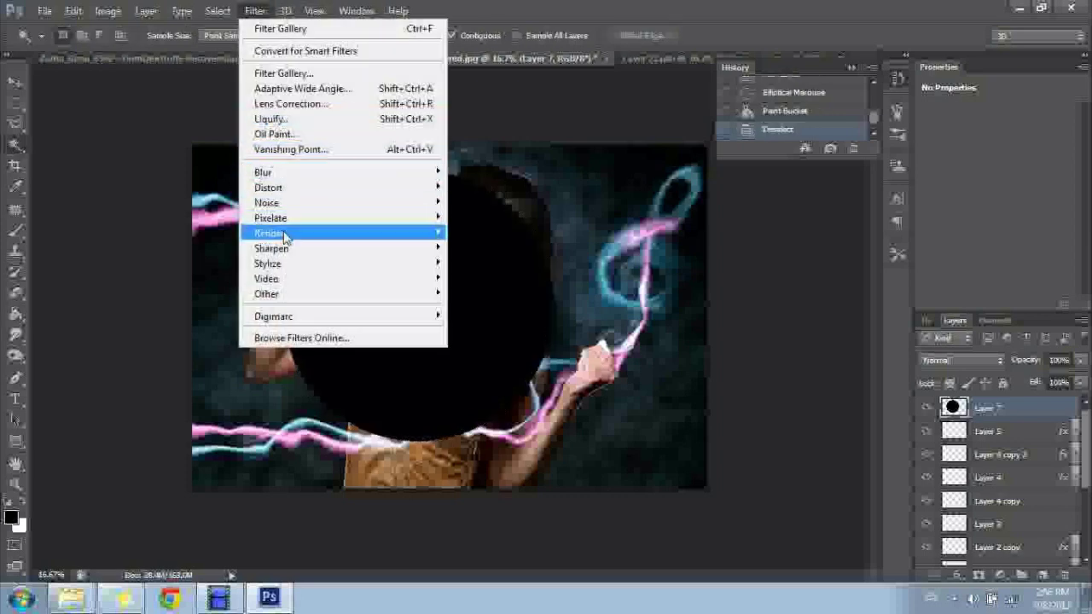
pyautogui.click(501, 286)
pyautogui.moveTo(429, 228)
pyautogui.mouseDown()
pyautogui.moveTo(397, 227)
pyautogui.moveTo(406, 228)
pyautogui.mouseUp()
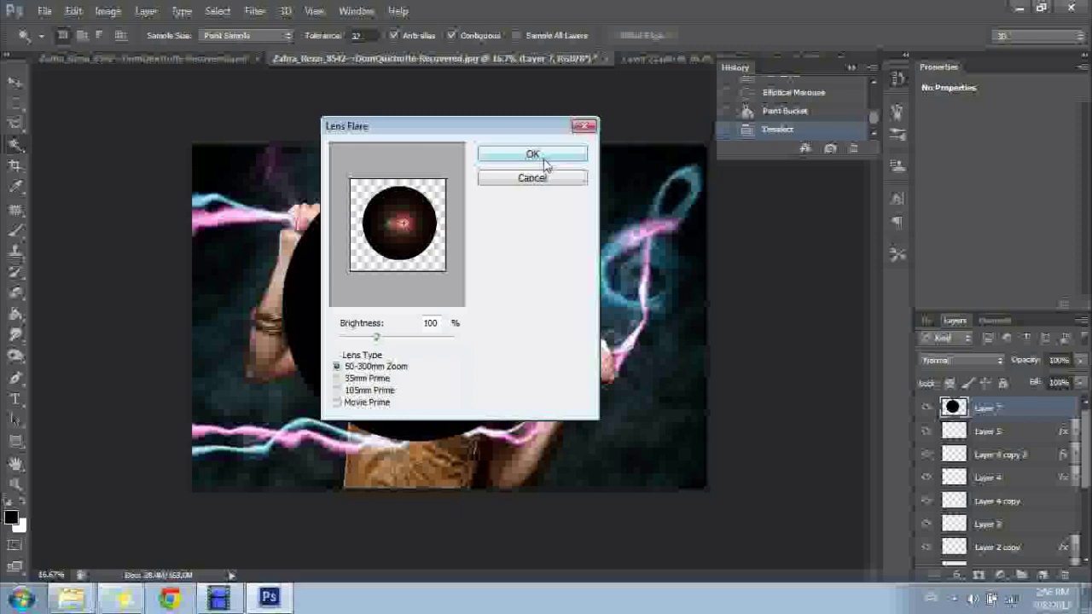
pyautogui.click(533, 155)
pyautogui.click(958, 358)
pyautogui.click(938, 138)
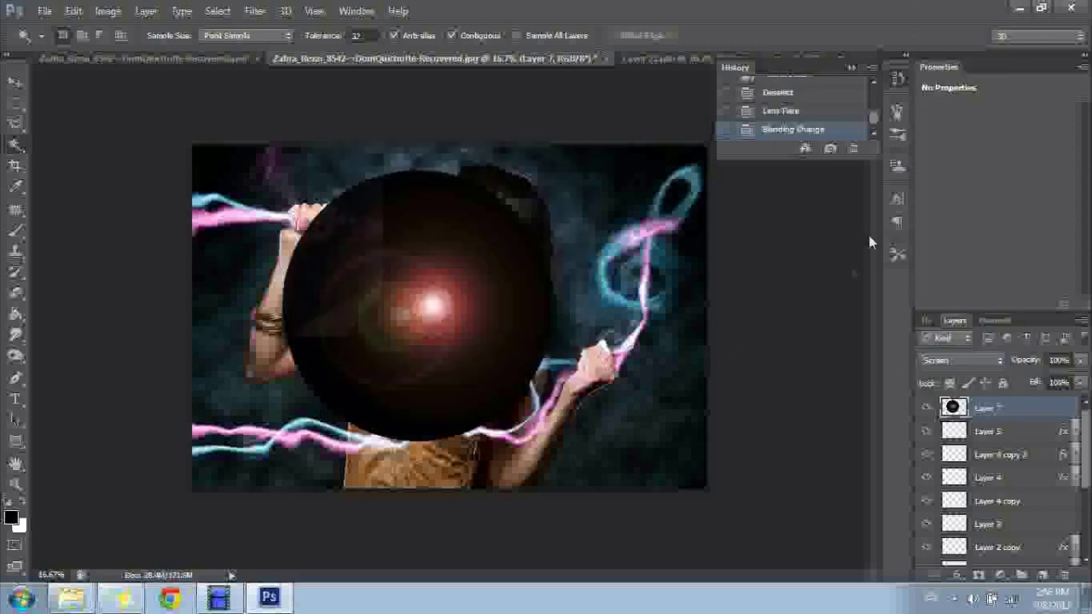
pyautogui.hotkey('ctrl', 't')
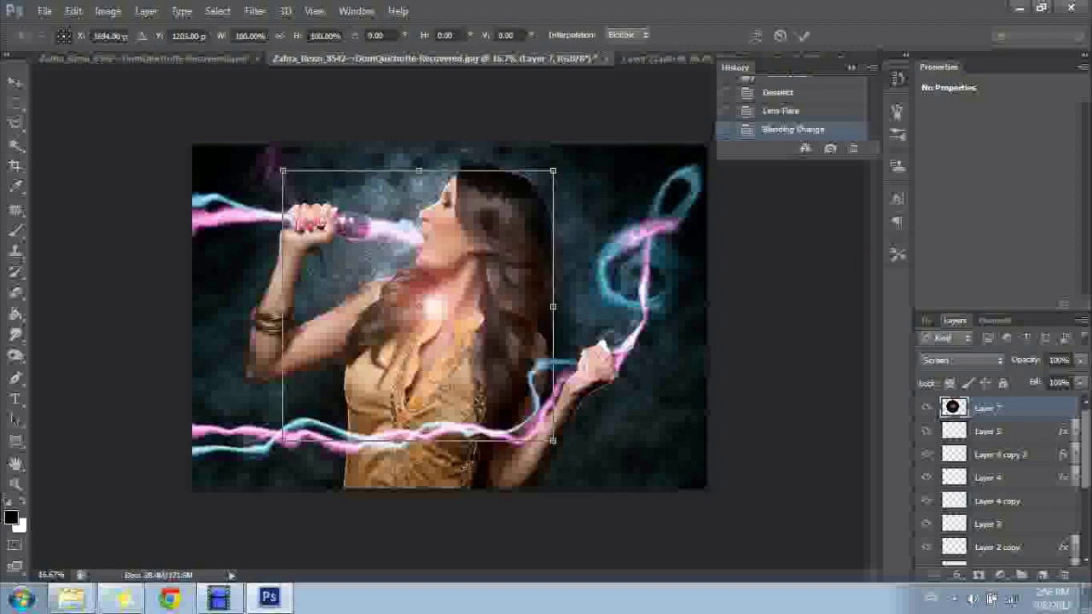
# - Squash, tilt and position the flare into a microphone streak, then duplicate Layer 7
pyautogui.moveTo(418, 440)
pyautogui.mouseDown()
pyautogui.moveTo(436, 208)
pyautogui.moveTo(448, 208)
pyautogui.moveTo(333, 223)
pyautogui.mouseUp()
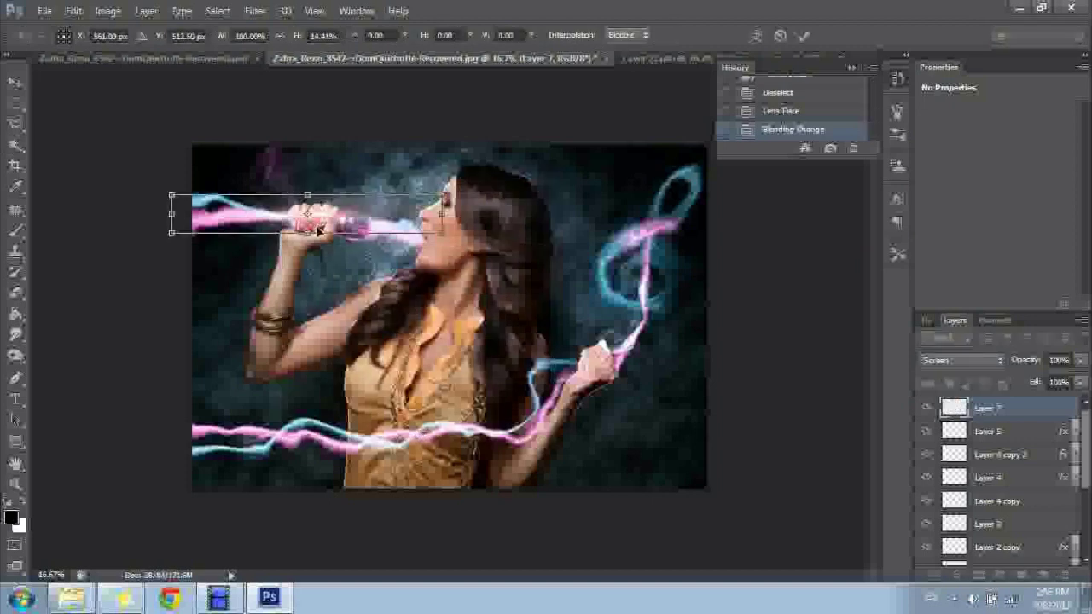
pyautogui.moveTo(333, 224); pyautogui.dragTo(341, 225)
pyautogui.moveTo(437, 232); pyautogui.dragTo(437, 240)
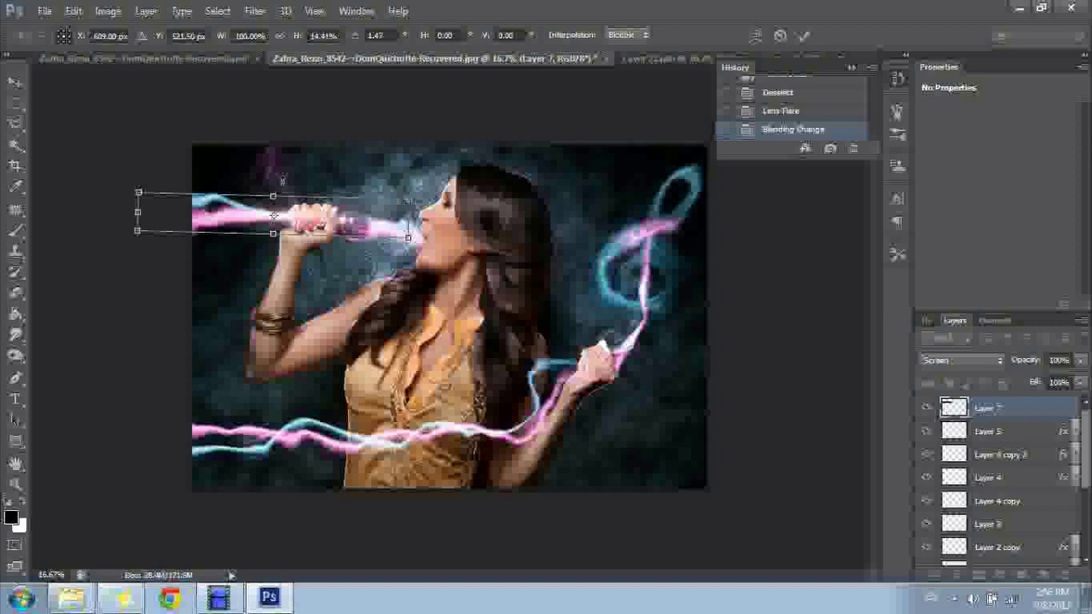
pyautogui.moveTo(273, 197); pyautogui.dragTo(260, 181)
pyautogui.moveTo(328, 220); pyautogui.dragTo(325, 221)
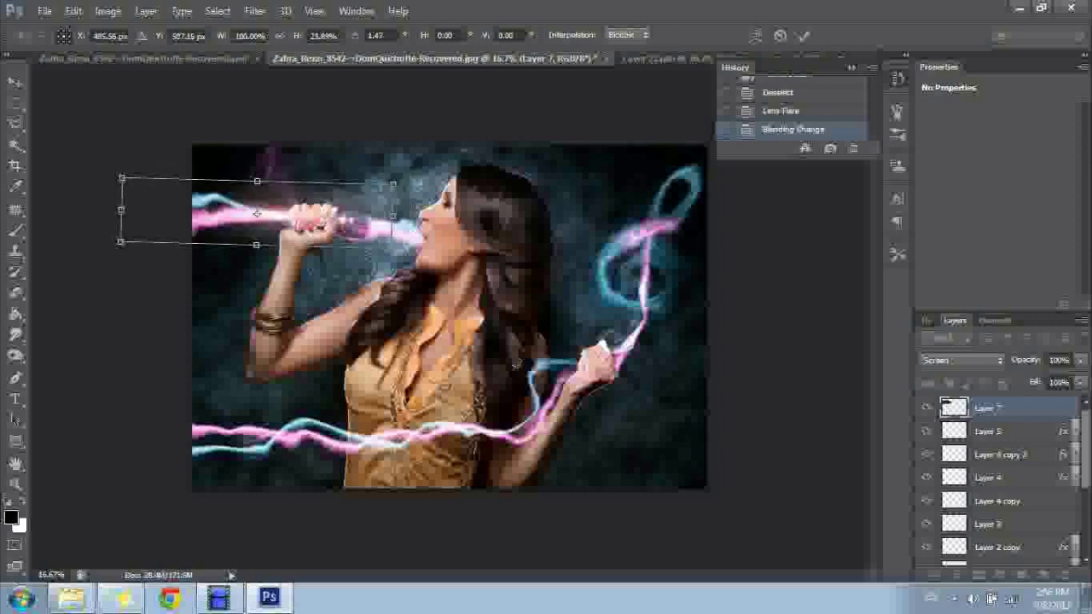
pyautogui.press('w')
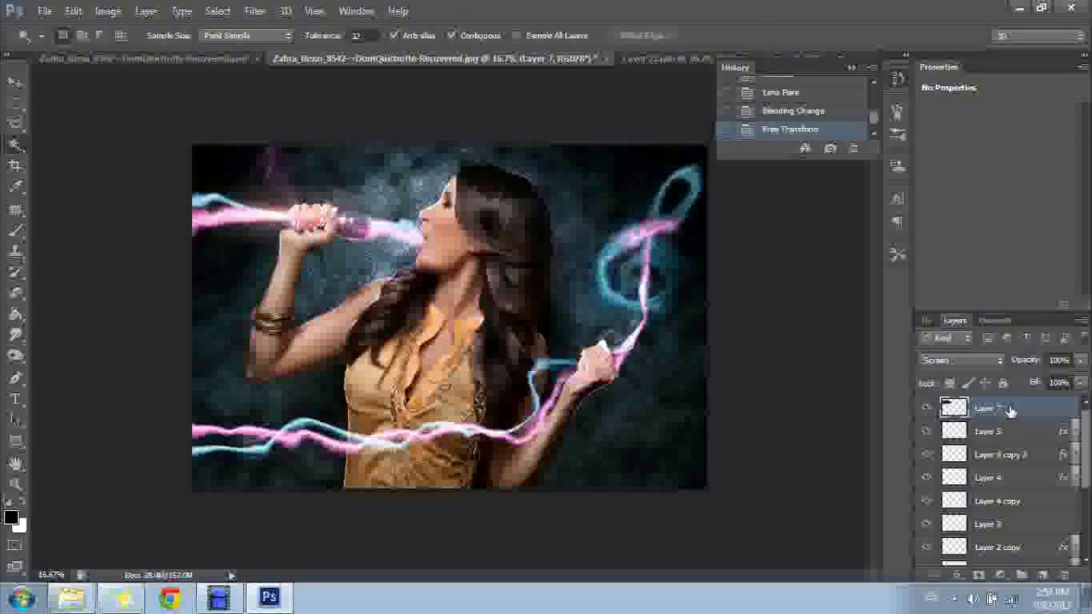
pyautogui.moveTo(1009, 411); pyautogui.dragTo(1043, 576)
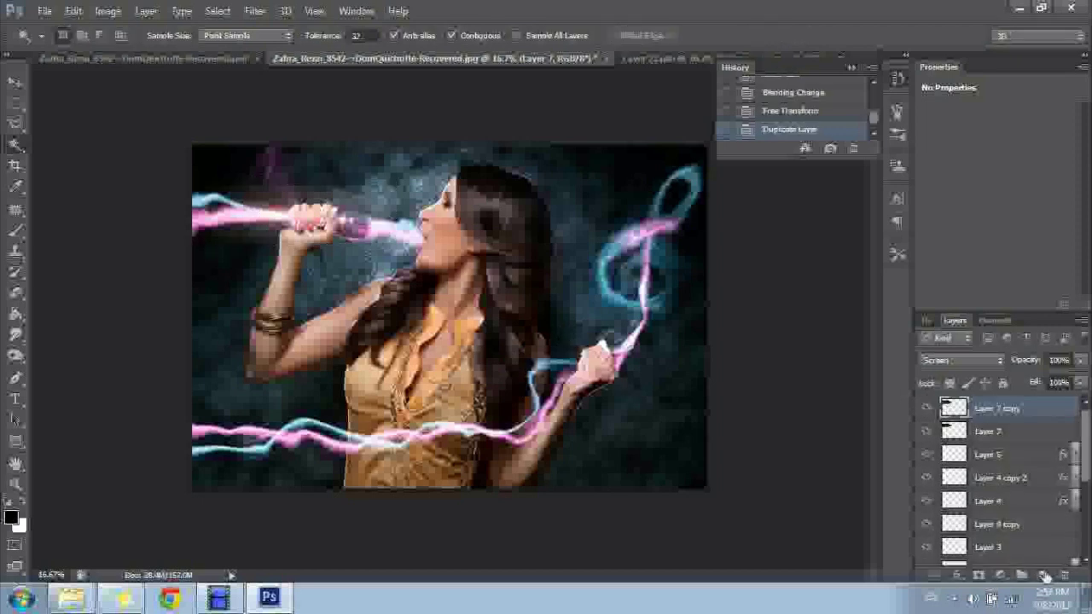
# - Move and stretch Layer 7 copy's glow onto the lower hand with Free Transform
pyautogui.hotkey('ctrl', 't')
pyautogui.moveTo(321, 198)
pyautogui.mouseDown()
pyautogui.moveTo(535, 413)
pyautogui.moveTo(656, 348)
pyautogui.mouseUp()
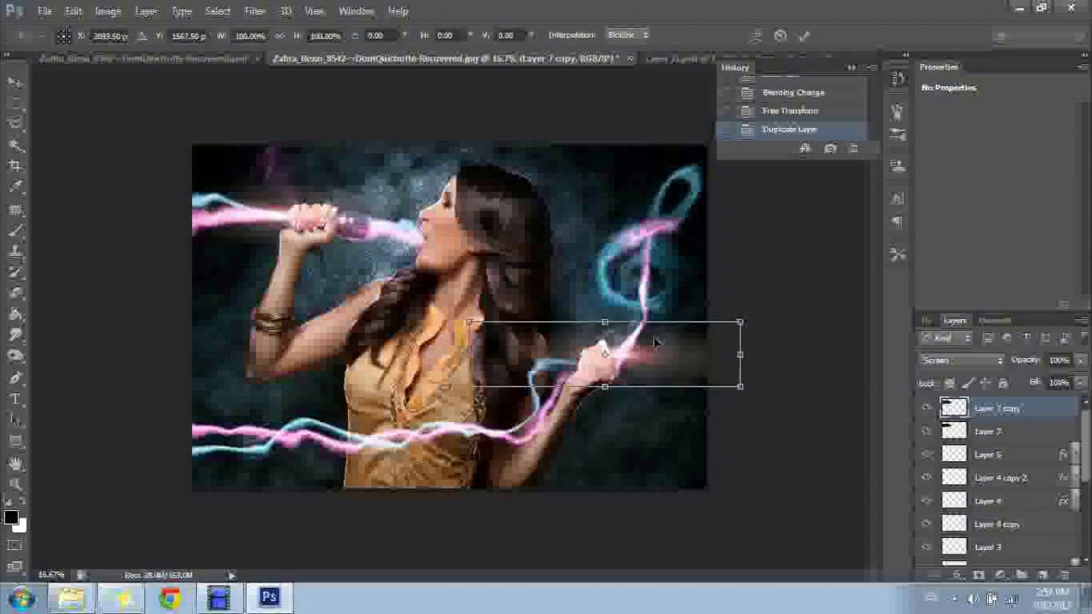
pyautogui.hotkey('shift', 'Down')
pyautogui.hotkey('shift', 'Down')
pyautogui.hotkey('shift', 'Down')
pyautogui.moveTo(592, 331); pyautogui.dragTo(592, 283)
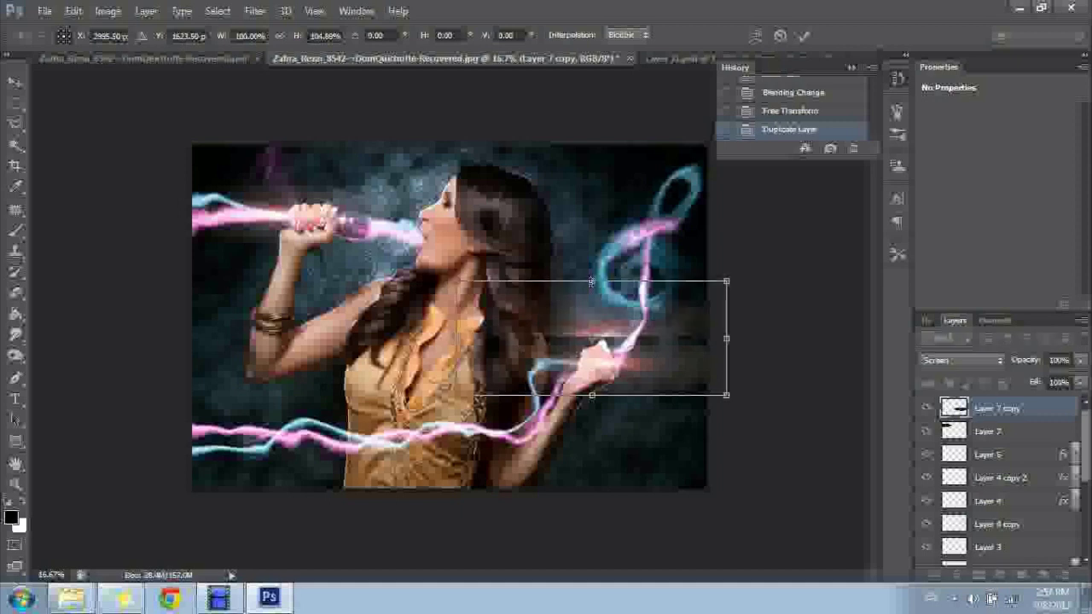
pyautogui.moveTo(657, 331); pyautogui.dragTo(642, 362)
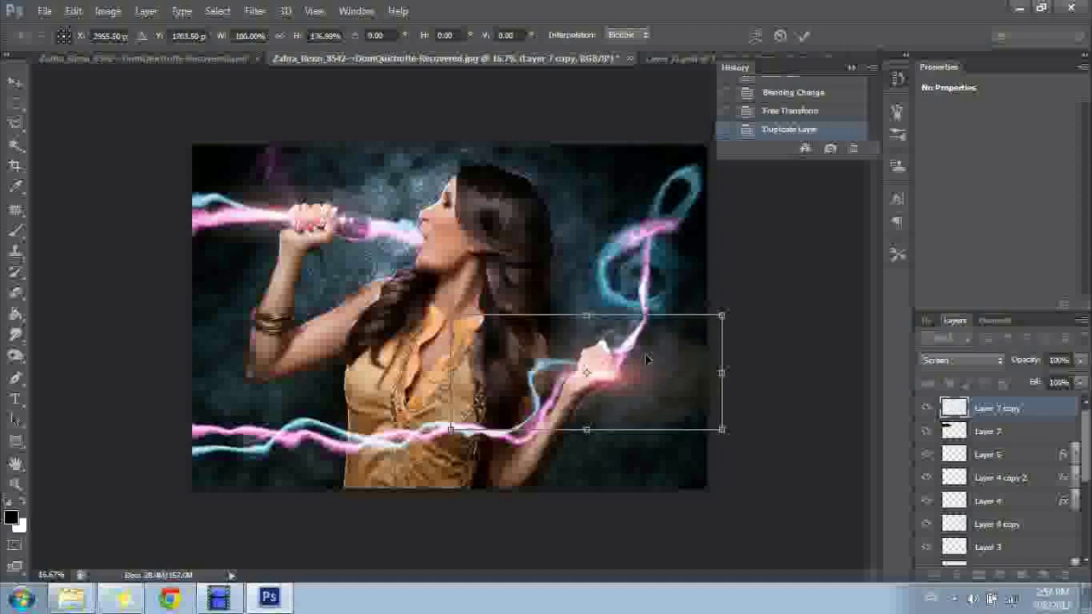
pyautogui.hotkey('shift', 'Up')
pyautogui.hotkey('shift', 'Up')
pyautogui.hotkey('shift', 'Up')
pyautogui.hotkey('shift', 'Up')
pyautogui.hotkey('shift', 'Up')
pyautogui.hotkey('shift', 'Up')
pyautogui.press('Return')
pyautogui.press('w')
# - Erase the glow's edges with a 172 px Eraser at 70% opacity
pyautogui.press('e')
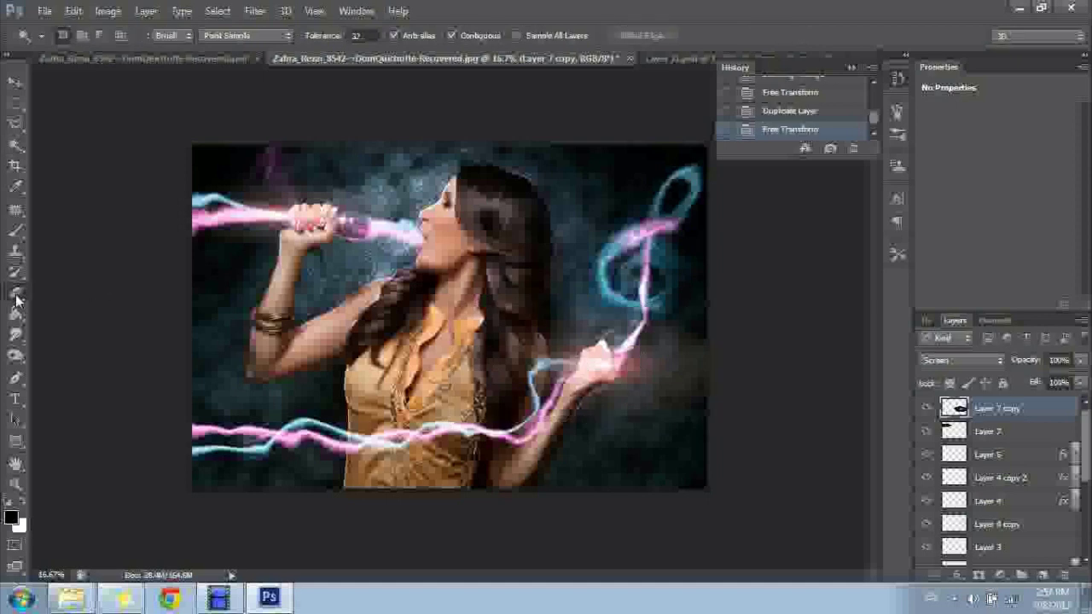
pyautogui.rightClick(644, 318)
pyautogui.moveTo(658, 297); pyautogui.dragTo(696, 297)
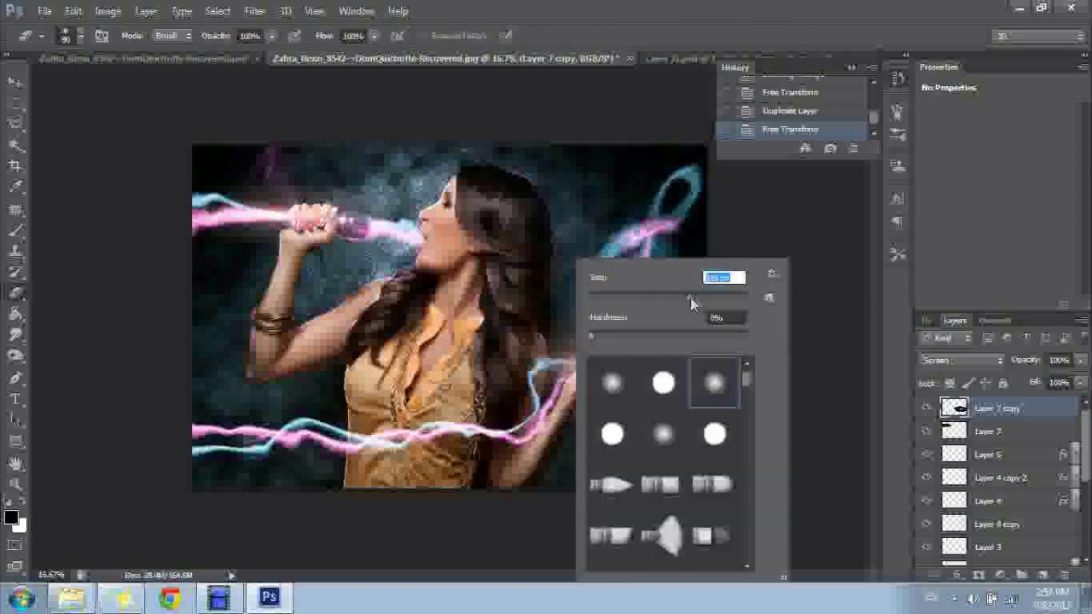
pyautogui.click(541, 316)
pyautogui.click(472, 372)
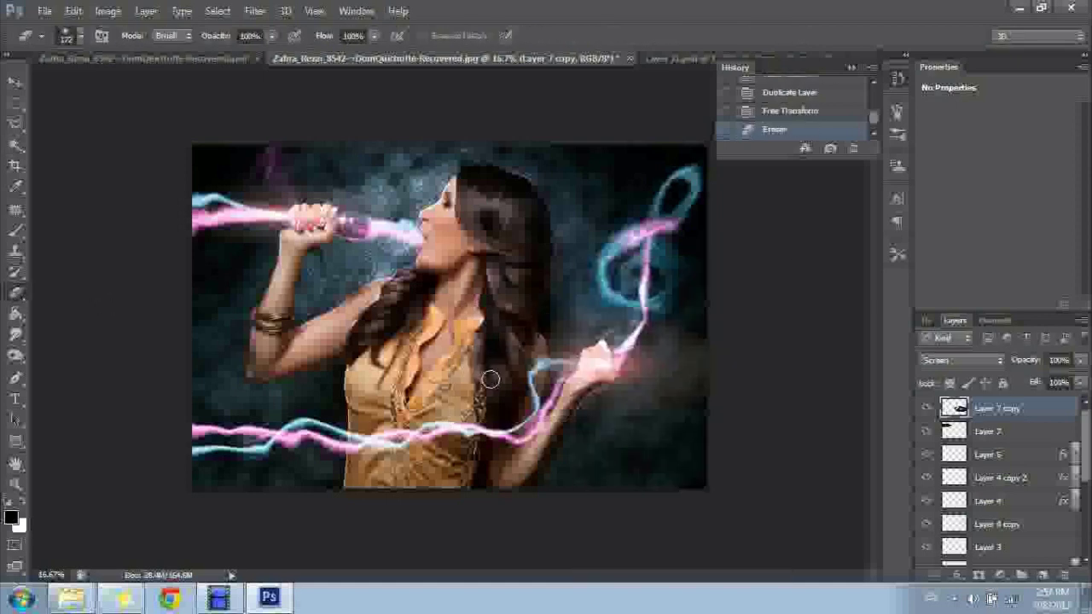
pyautogui.click(271, 36)
pyautogui.moveTo(274, 57); pyautogui.dragTo(254, 58)
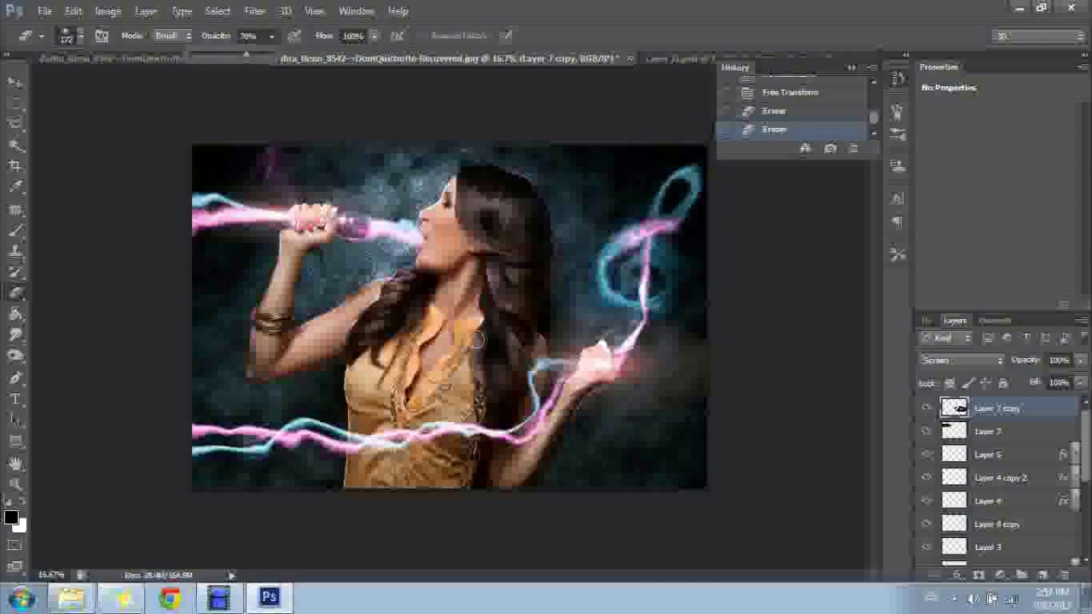
pyautogui.press('7')
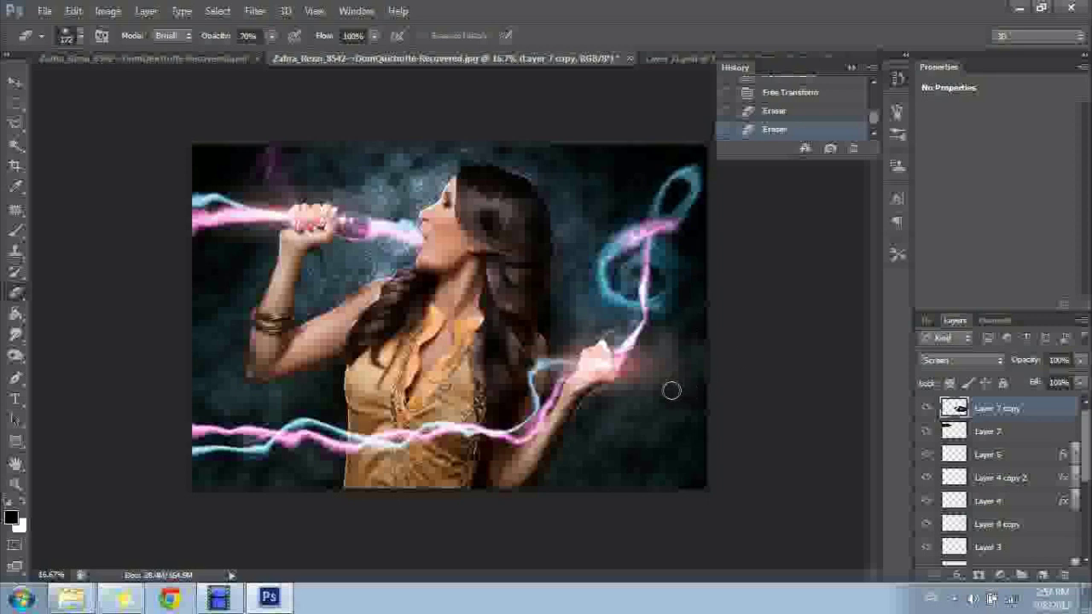
pyautogui.click(629, 415)
pyautogui.hotkey('ctrl', 'u')
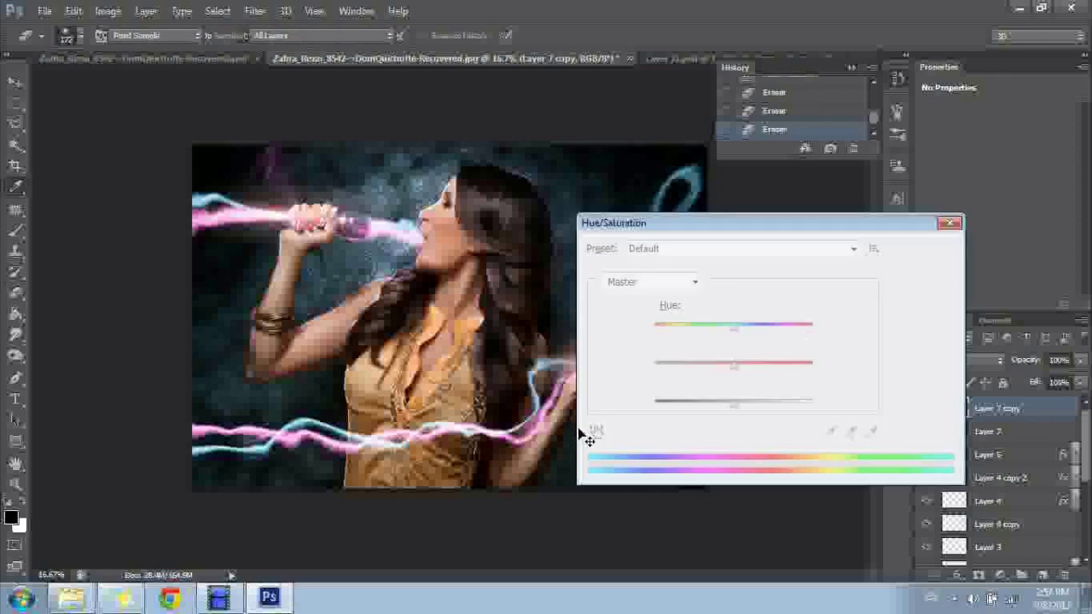
# - Colorize the glow at Hue 140, Saturation 25, erase part of the hand glow, then stamp visible to Layer 8
pyautogui.click(898, 421)
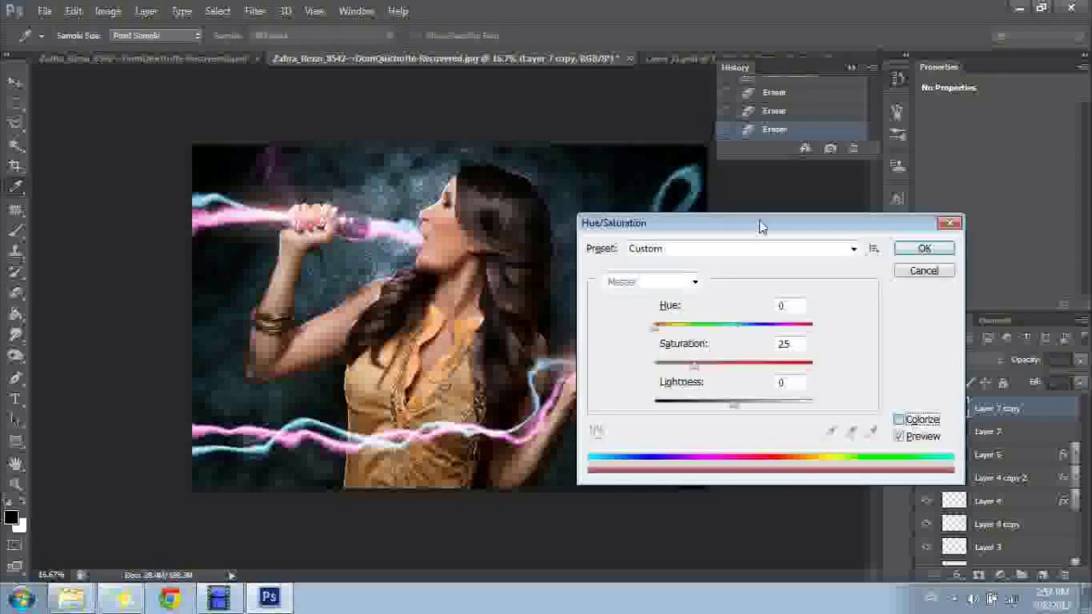
pyautogui.moveTo(760, 225); pyautogui.dragTo(884, 143)
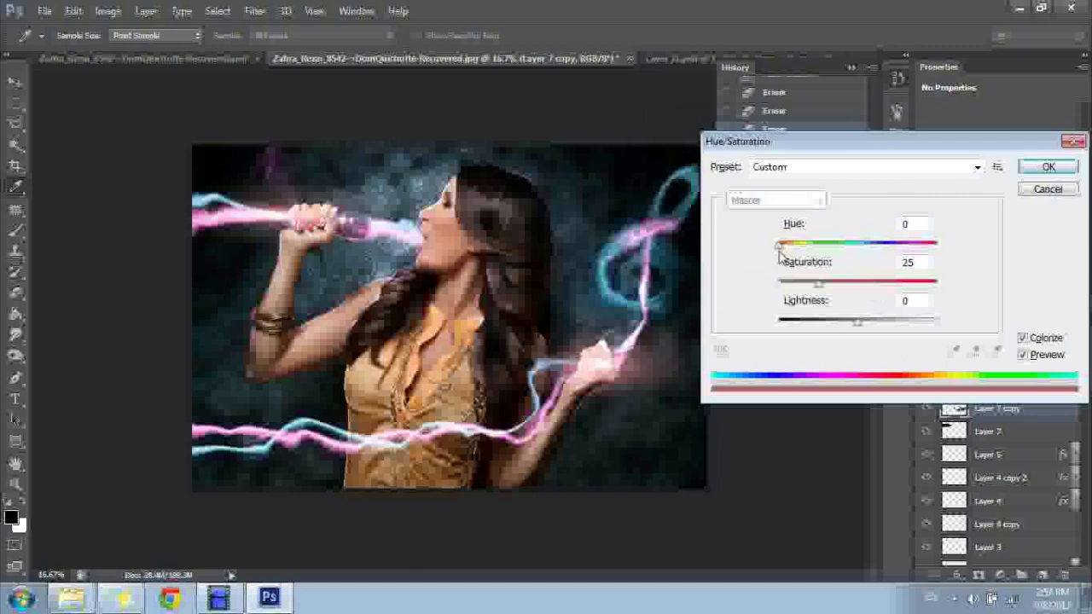
pyautogui.moveTo(779, 246); pyautogui.dragTo(861, 248)
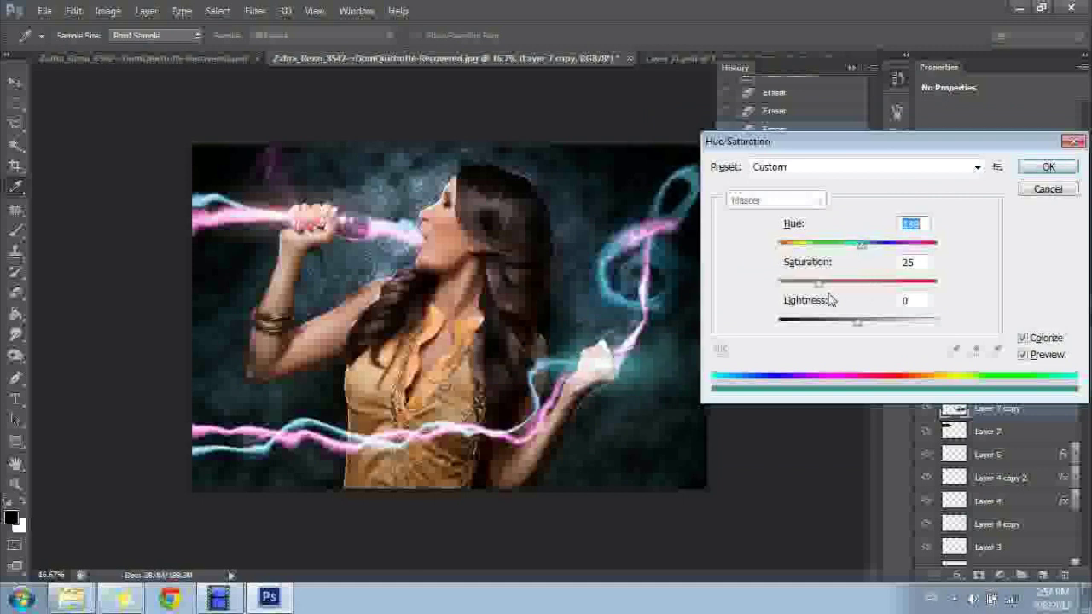
pyautogui.click(1032, 169)
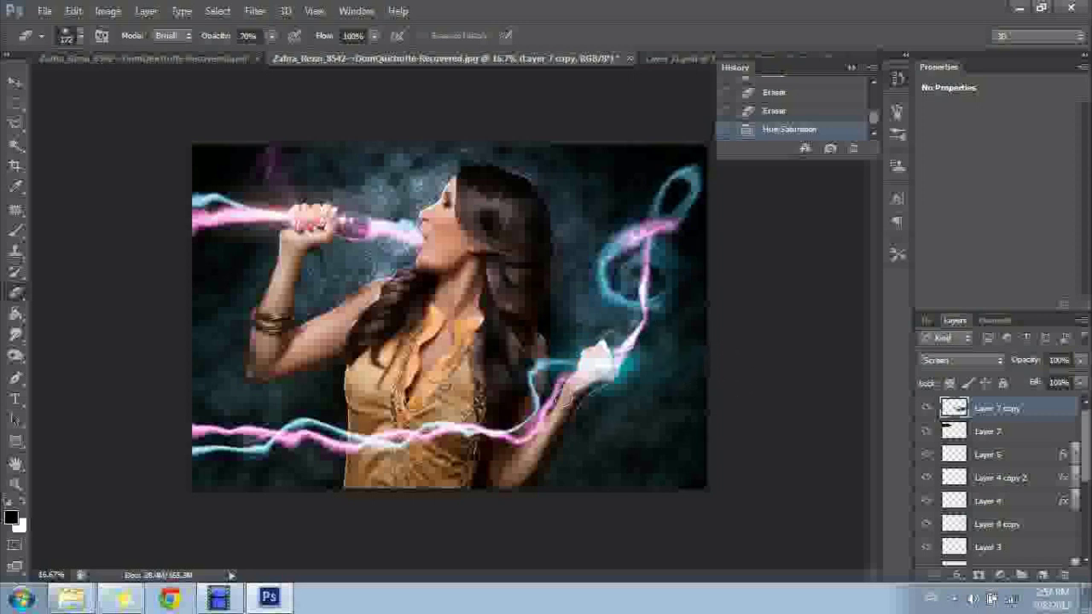
pyautogui.moveTo(591, 386); pyautogui.dragTo(578, 336)
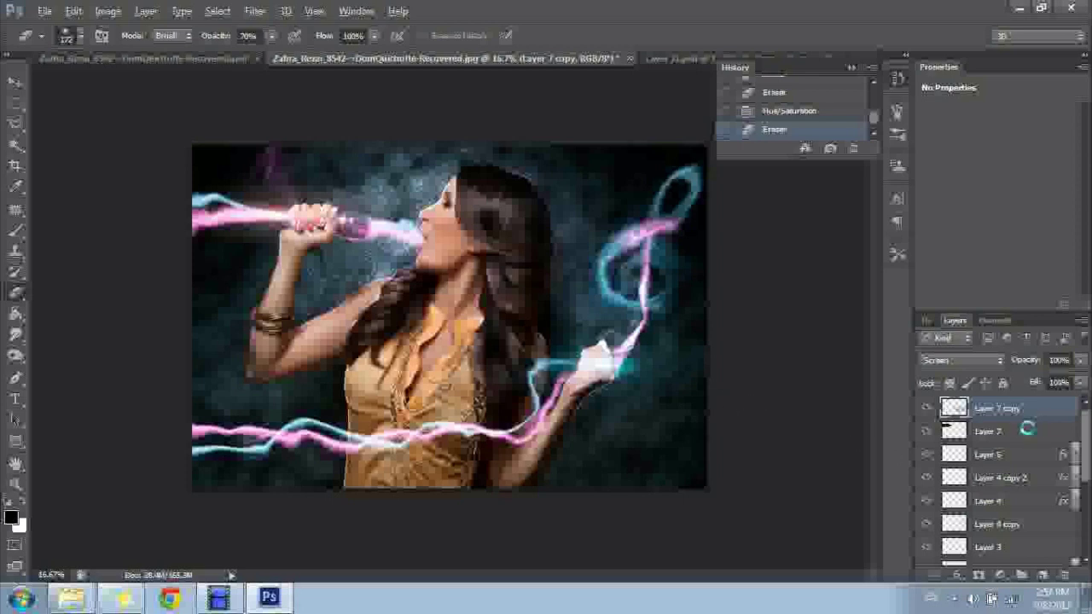
pyautogui.hotkey('ctrl', 'shift', 'alt', 'e')
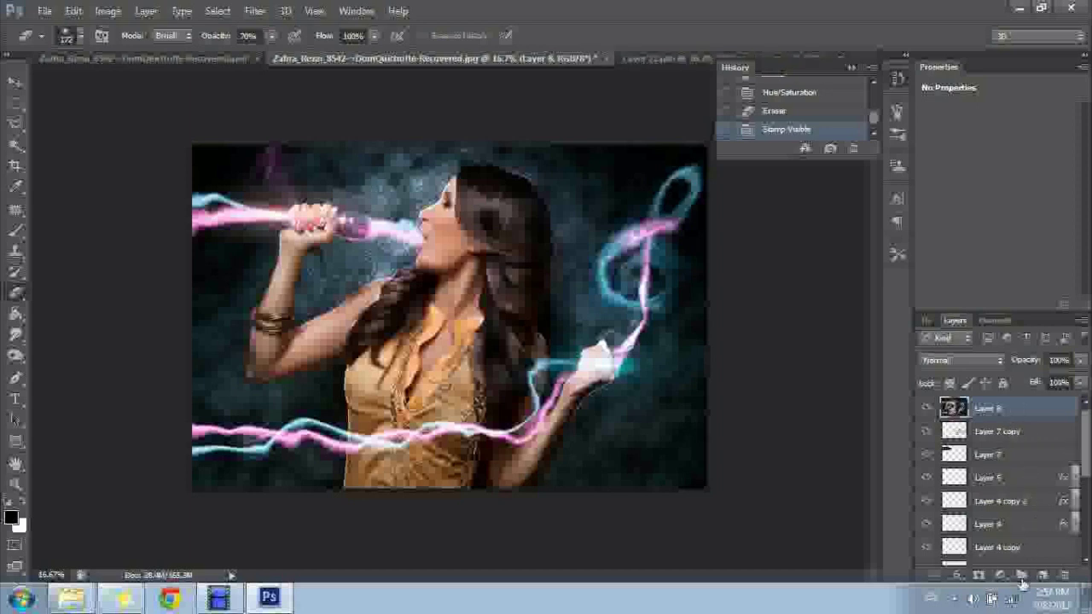
# - Add a Gradient Map adjustment layer using the Violet, Orange preset
pyautogui.click(1001, 577)
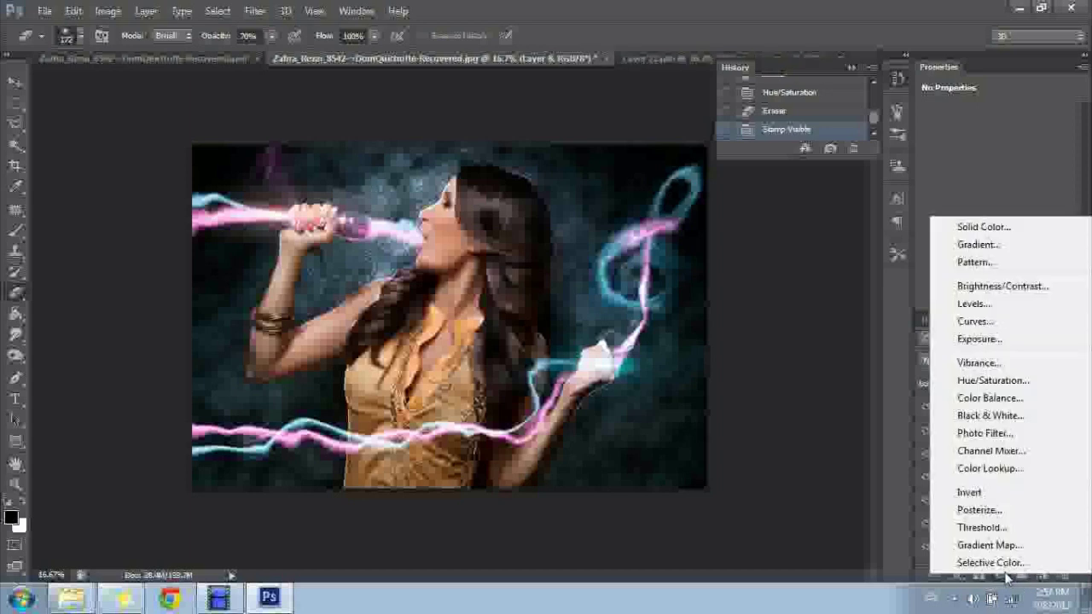
pyautogui.click(989, 545)
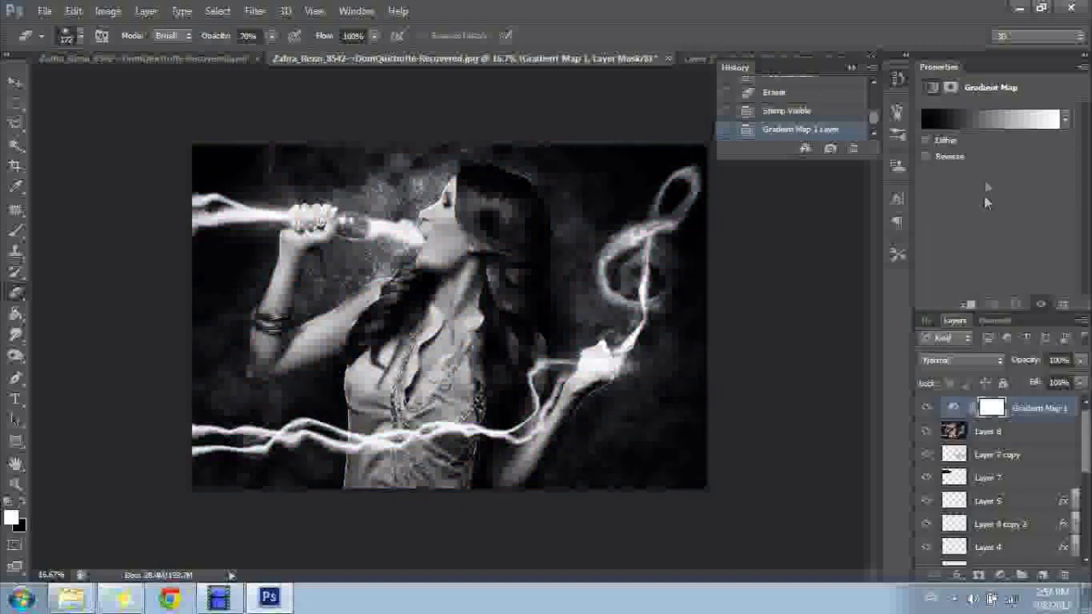
pyautogui.click(972, 120)
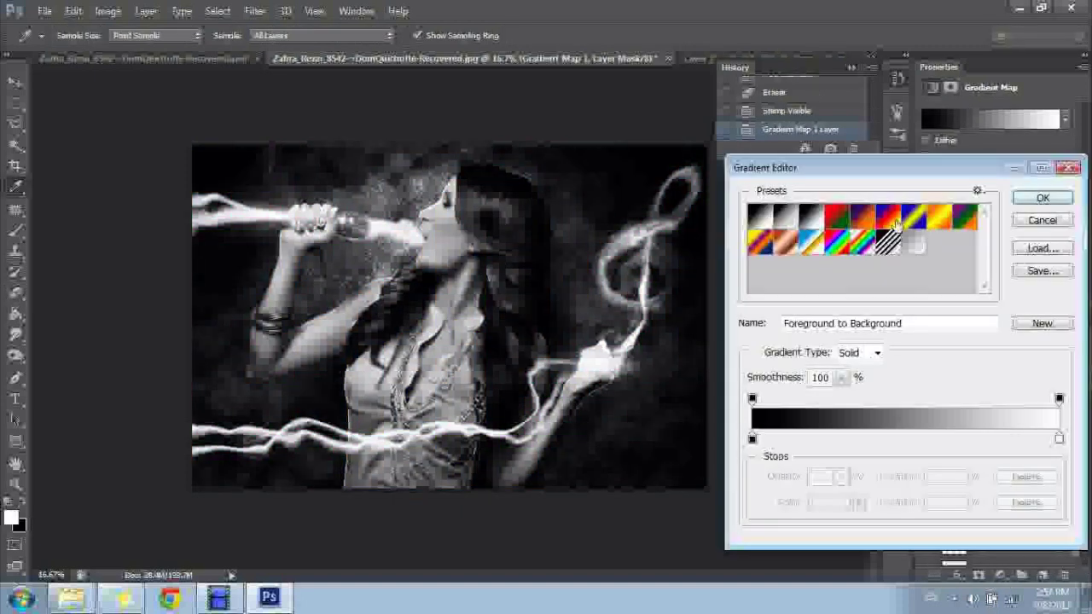
pyautogui.click(856, 219)
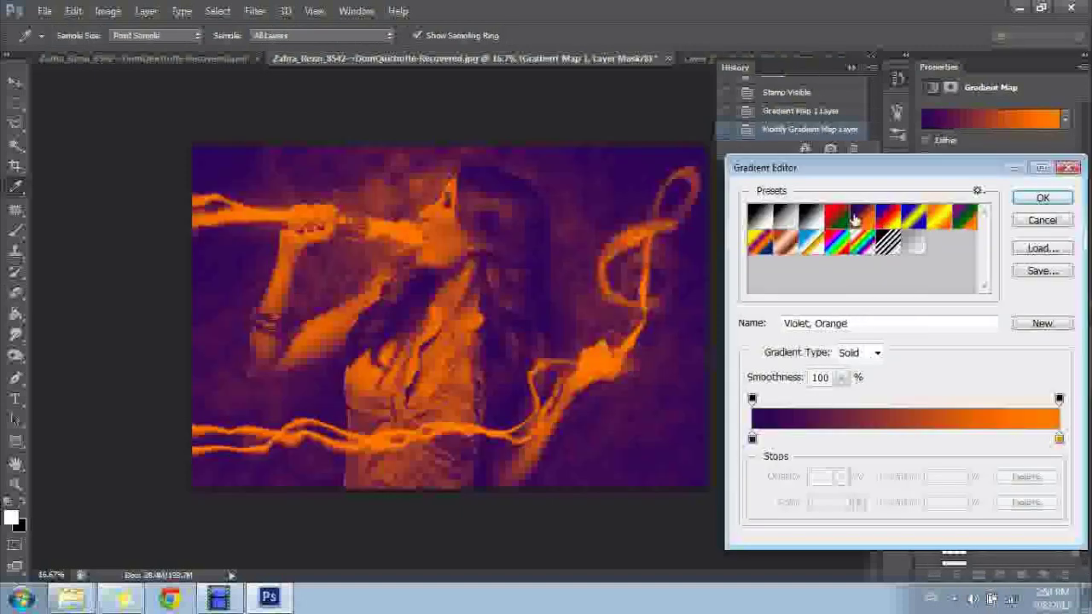
pyautogui.click(1042, 198)
# - Blend the gradient map as Soft Light at 57% opacity
pyautogui.click(962, 360)
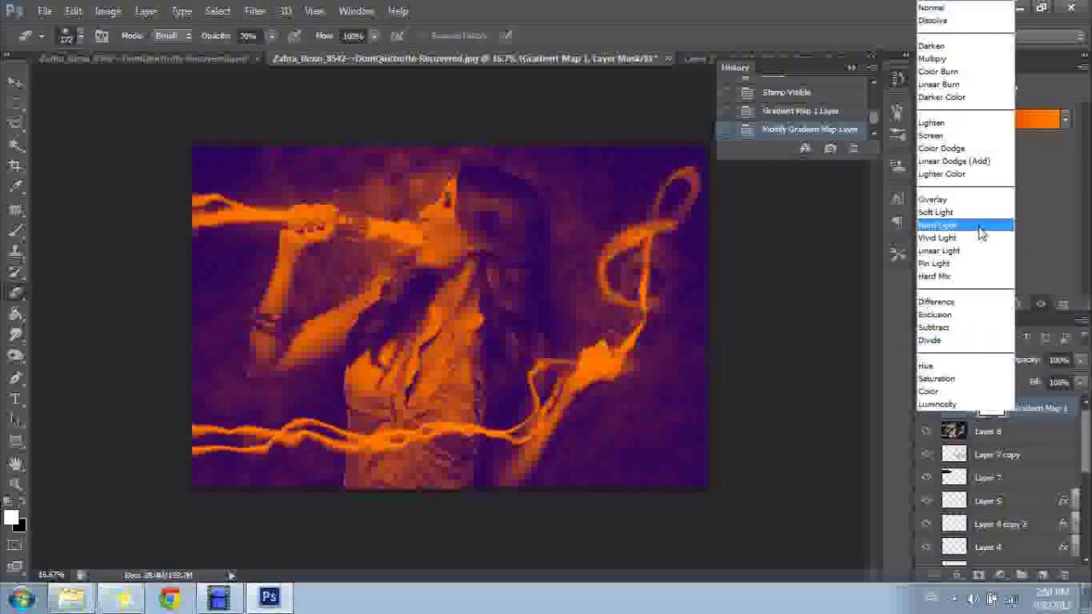
pyautogui.click(957, 213)
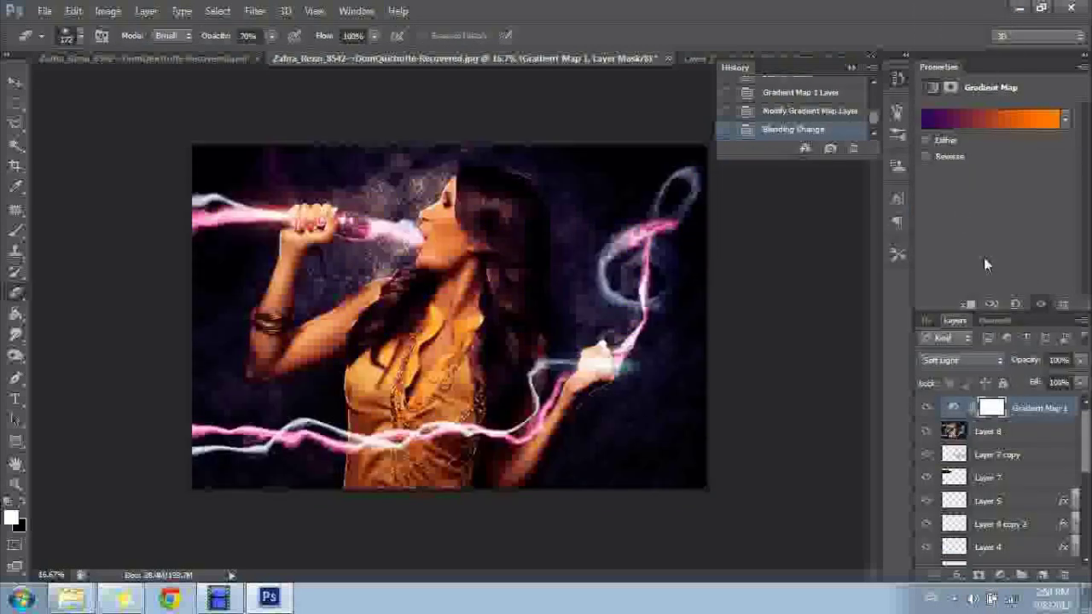
pyautogui.click(1080, 360)
pyautogui.moveTo(1073, 385); pyautogui.dragTo(1040, 379)
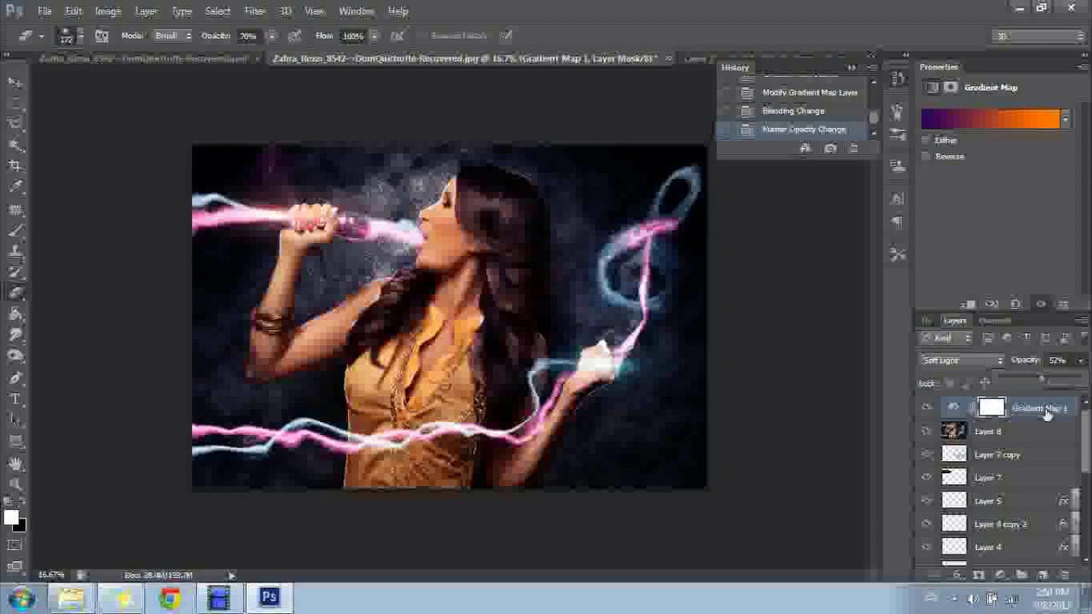
pyautogui.click(954, 408)
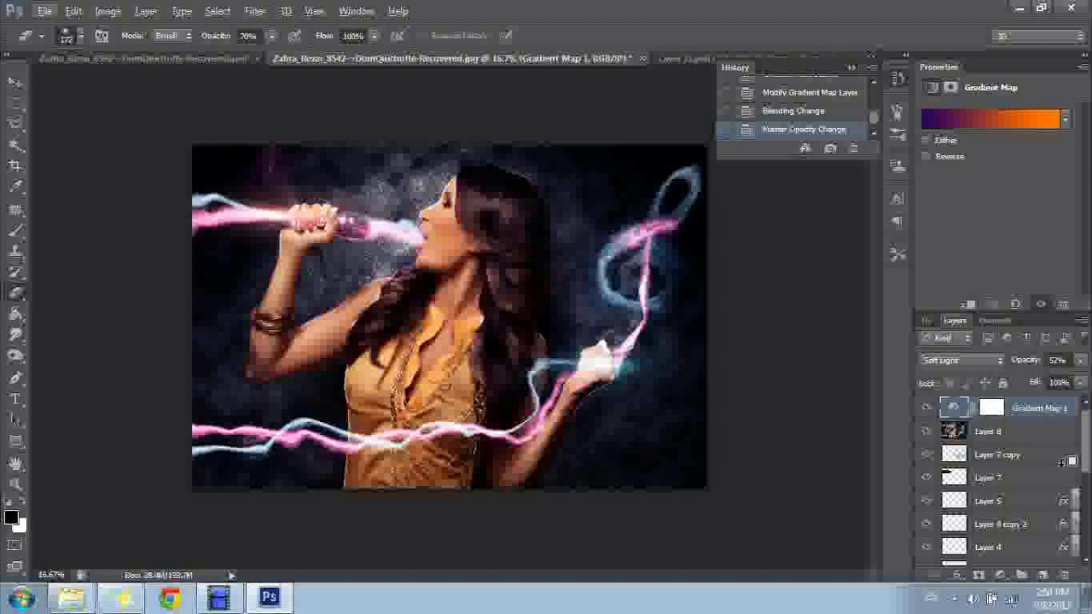
# - Undo the stray Selective Color layer and add a bright purple Solid Color fill layer
pyautogui.click(1002, 575)
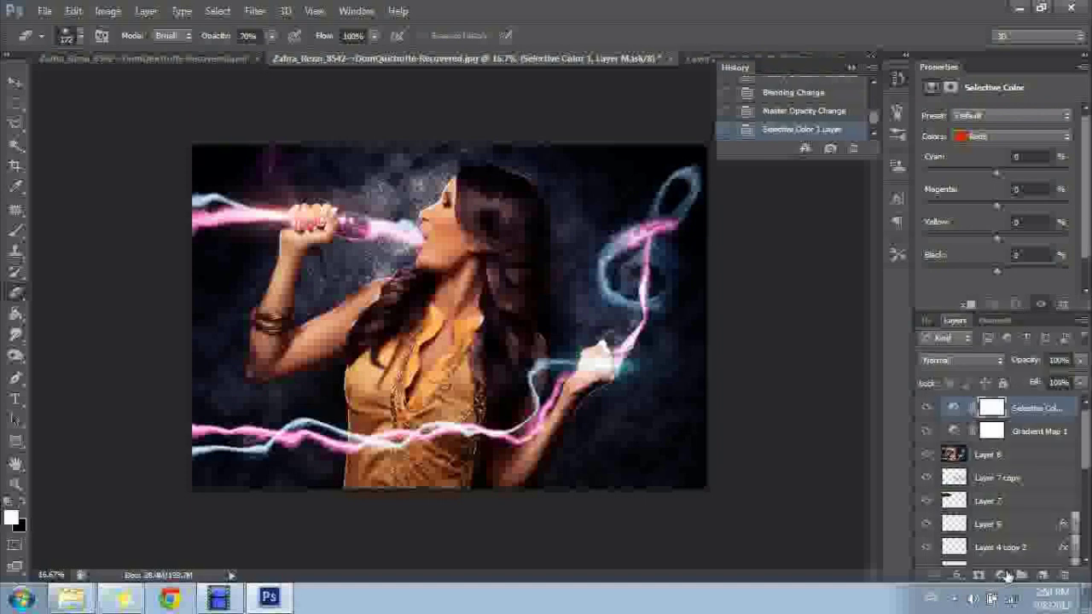
pyautogui.hotkey('ctrl', 'z')
pyautogui.click(1004, 576)
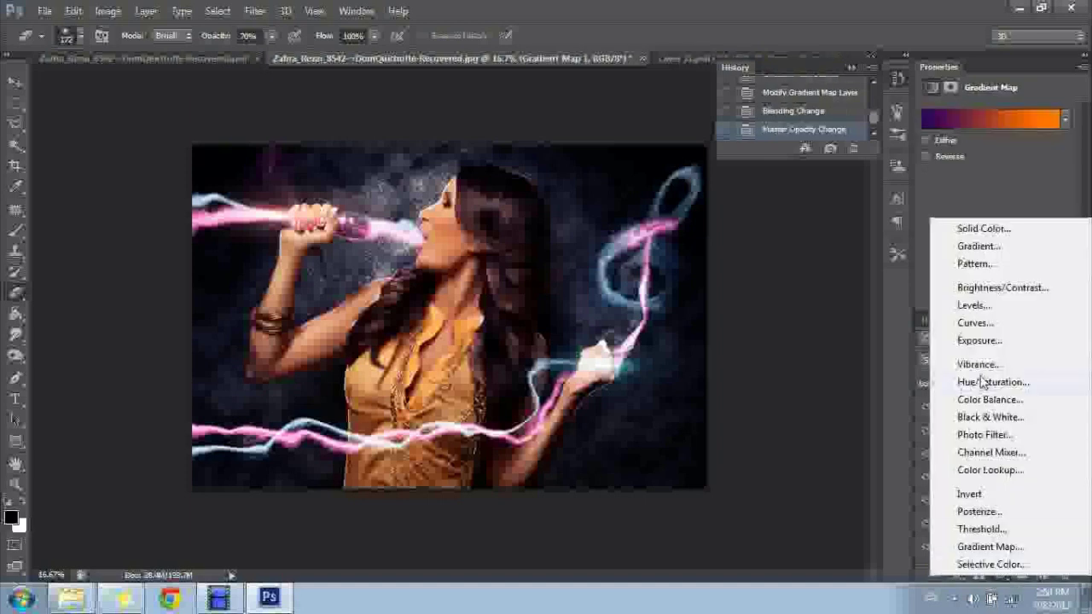
pyautogui.click(981, 229)
pyautogui.moveTo(869, 295)
pyautogui.mouseDown()
pyautogui.moveTo(879, 317)
pyautogui.moveTo(883, 301)
pyautogui.mouseUp()
pyautogui.click(802, 245)
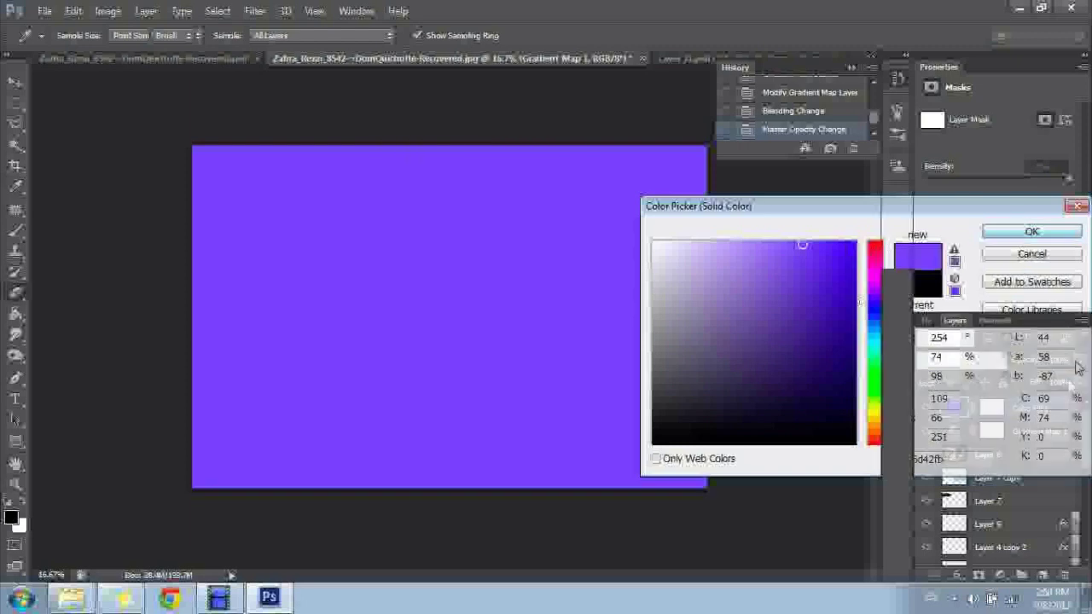
pyautogui.press('Return')
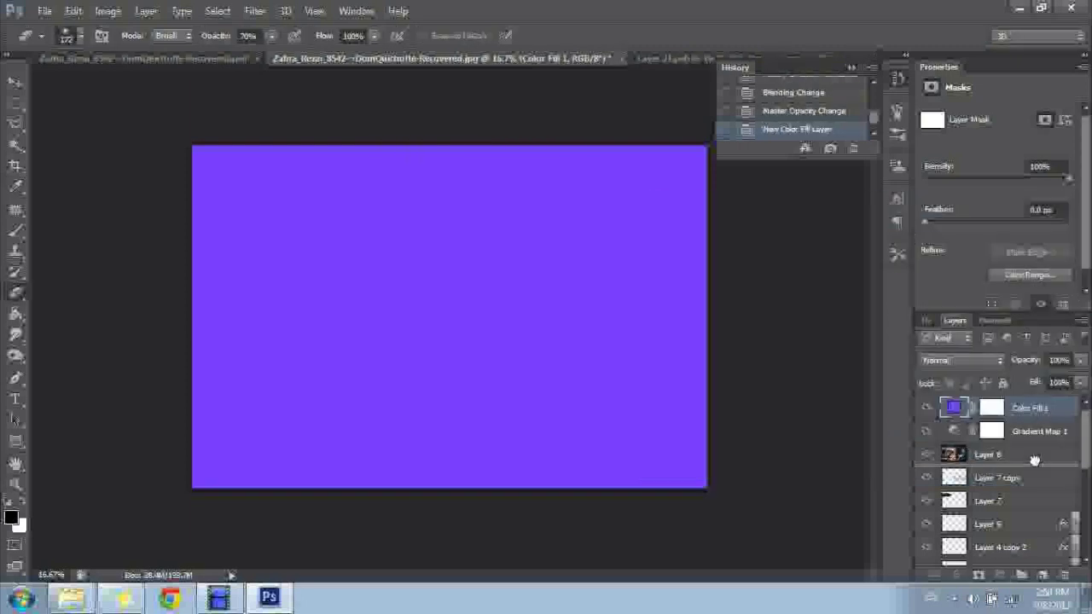
# - Place Color Fill 1 under Gradient Map 1 as Overlay at 15% opacity, then compare with the finished version
pyautogui.moveTo(1034, 460); pyautogui.dragTo(1034, 459)
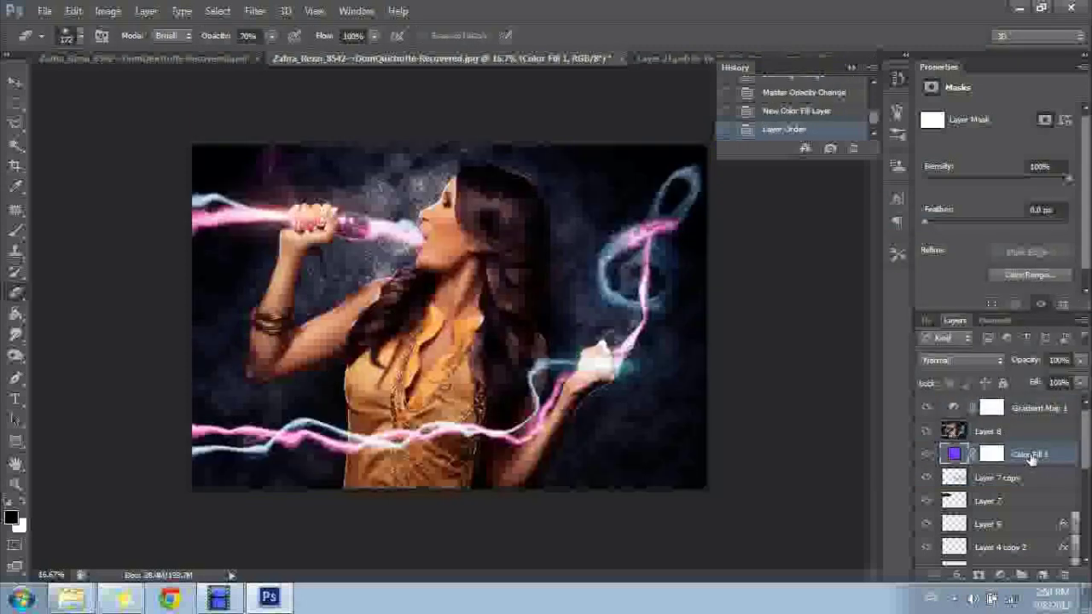
pyautogui.click(972, 360)
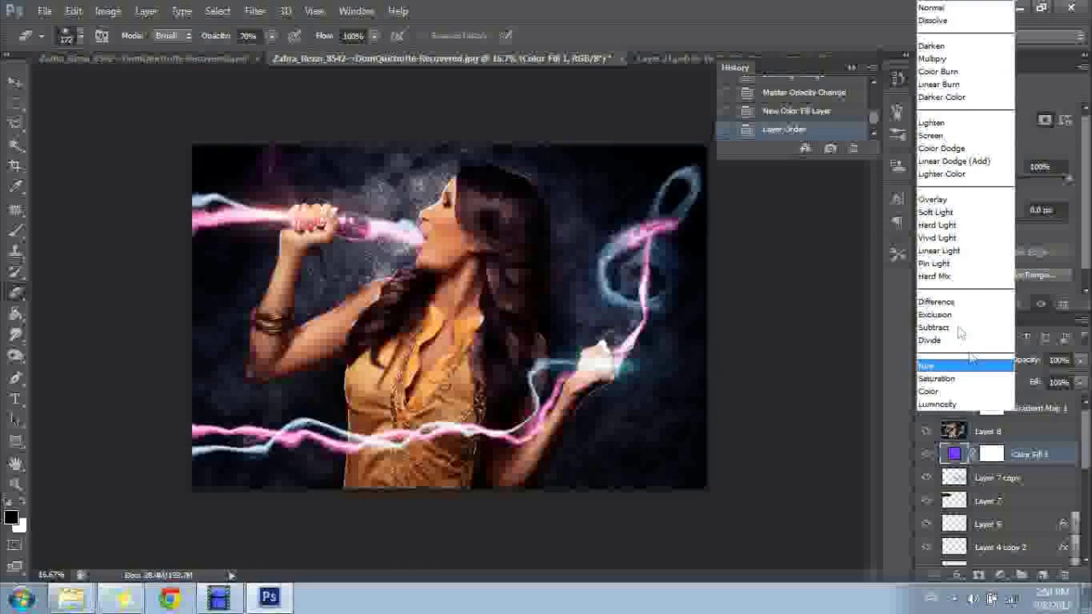
pyautogui.click(929, 200)
pyautogui.moveTo(1040, 454); pyautogui.dragTo(1036, 431)
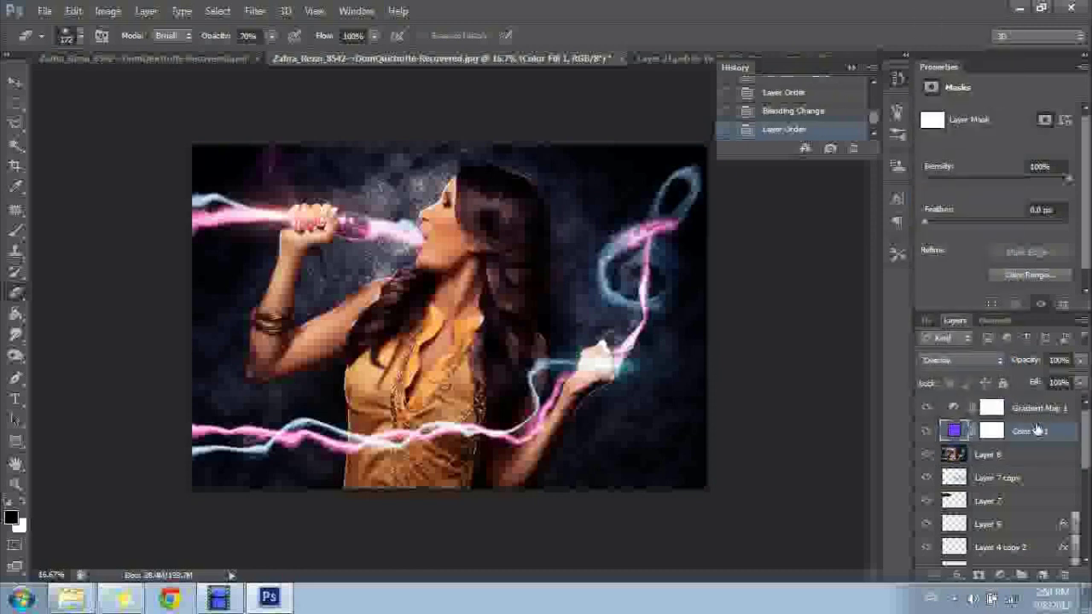
pyautogui.click(1080, 362)
pyautogui.moveTo(1080, 367); pyautogui.dragTo(1038, 375)
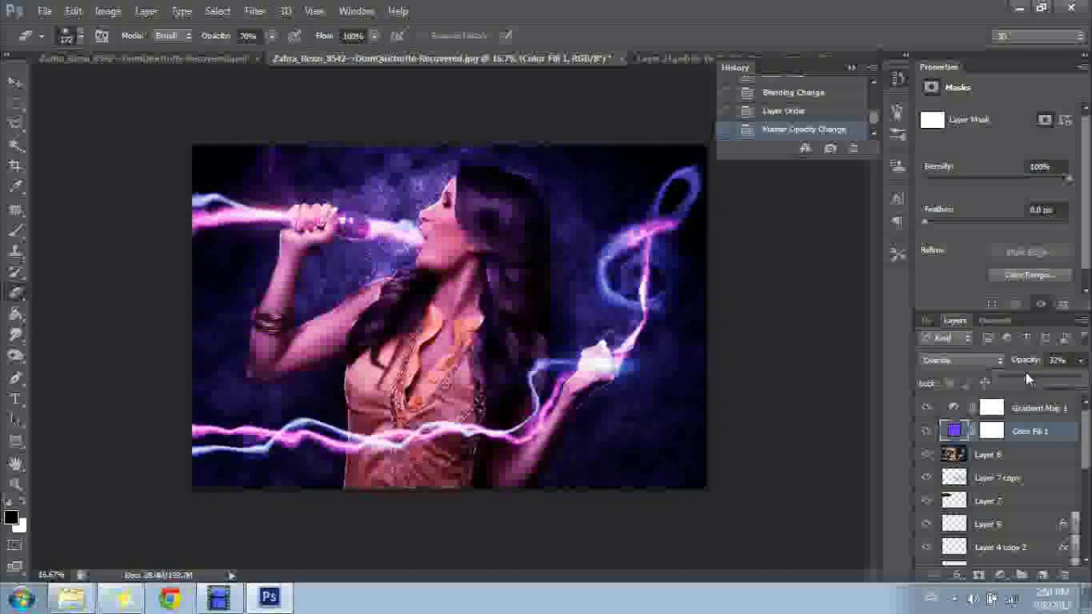
pyautogui.moveTo(1023, 373); pyautogui.dragTo(1010, 375)
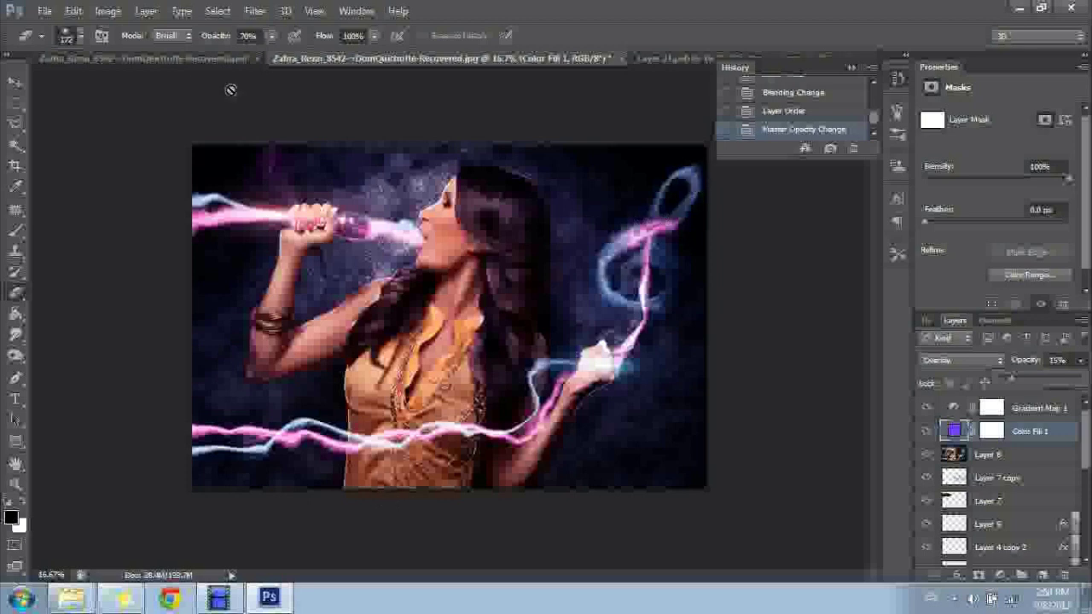
pyautogui.click(181, 60)
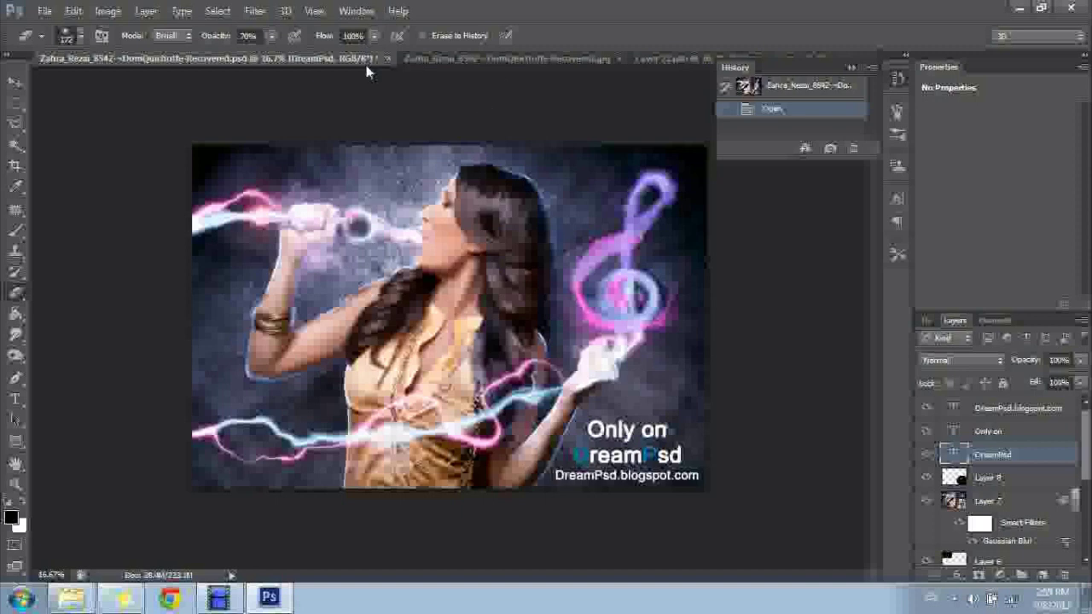
pyautogui.click(469, 58)
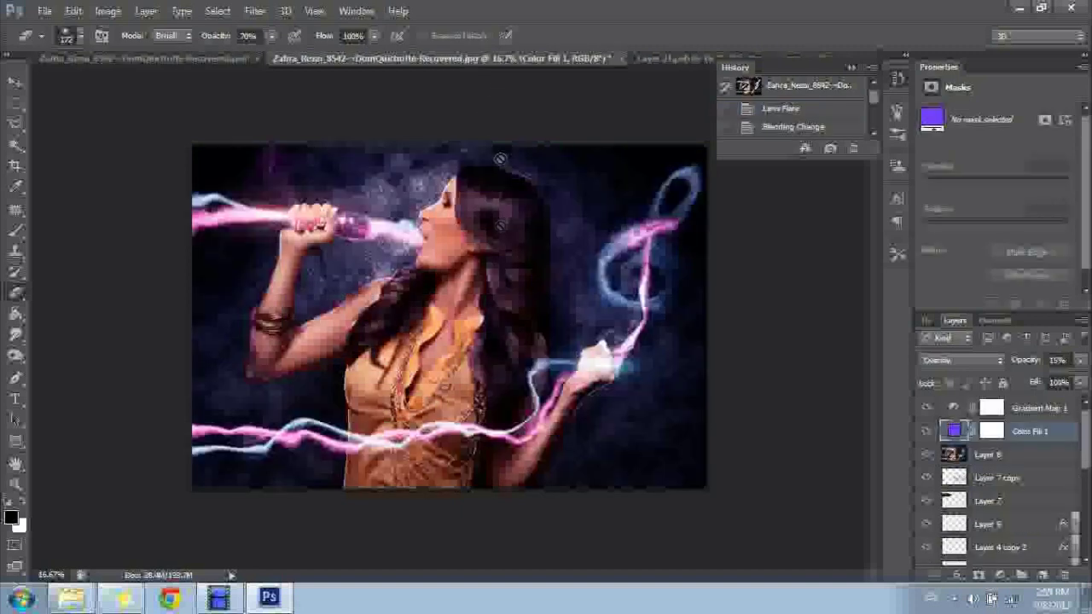